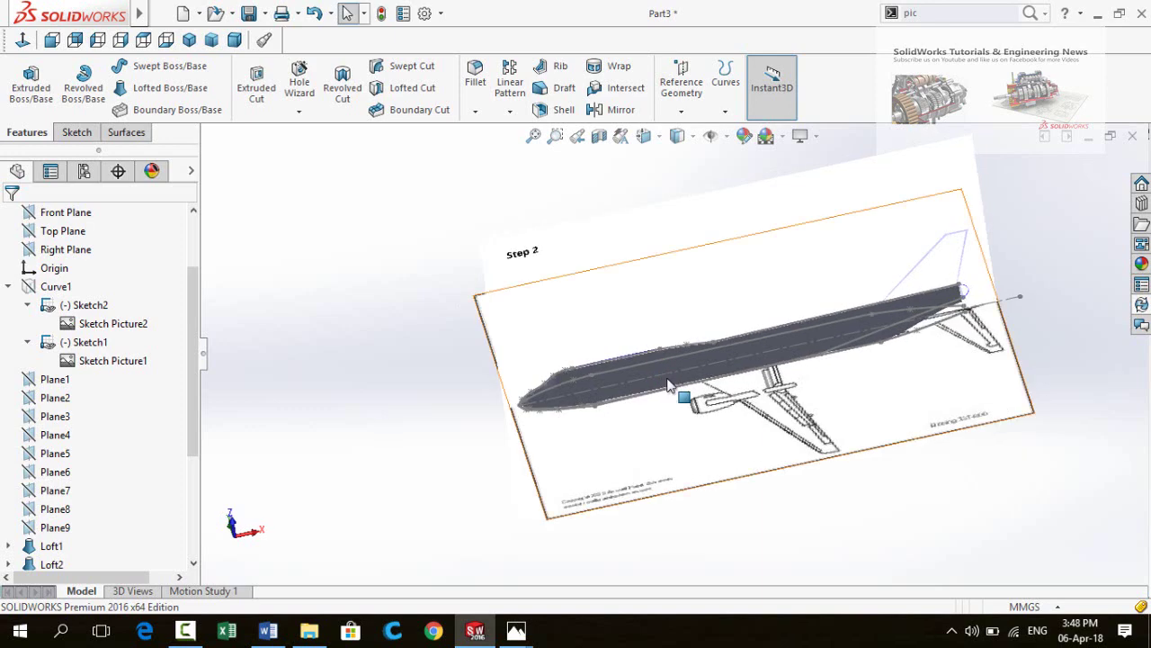
Orbit and zoom around the finished lofted 737 fuselage to inspect it from several sides
mouse_move(689, 449)
middle_mouse_down()
mouse_move(681, 321)
mouse_move(694, 437)
mouse_move(706, 426)
mouse_move(676, 450)
mouse_move(700, 416)
mouse_move(613, 381)
middle_mouse_up()
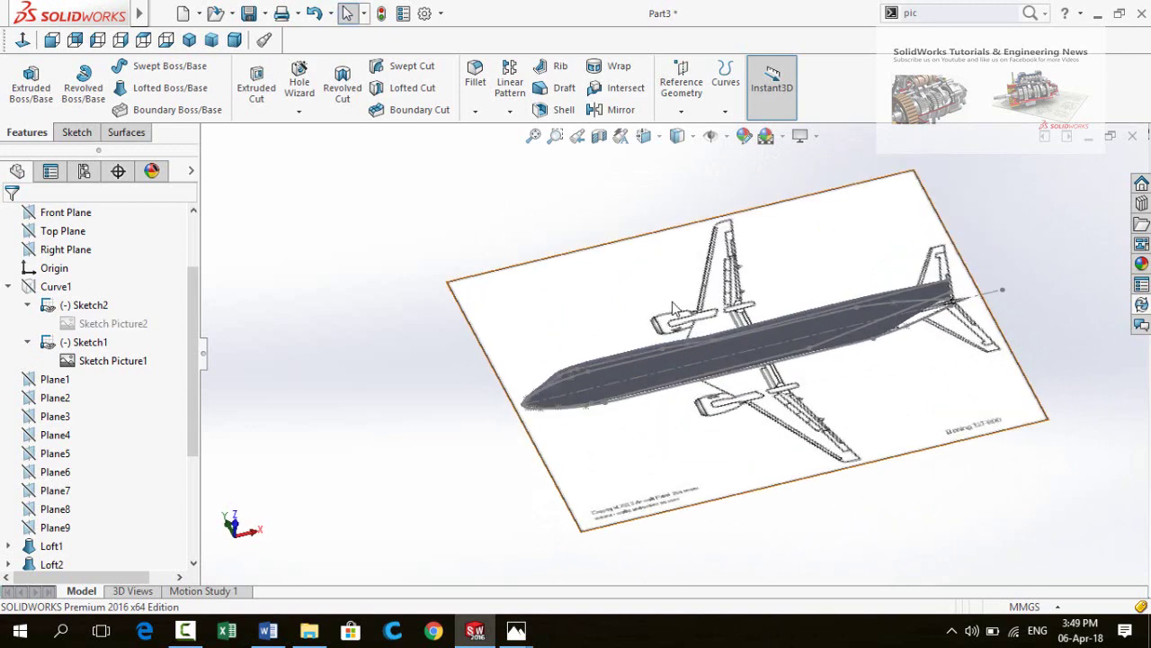
mouse_move(662, 429)
middle_mouse_down()
mouse_move(669, 329)
mouse_move(675, 420)
mouse_move(665, 434)
mouse_move(674, 423)
mouse_move(681, 437)
mouse_move(630, 424)
mouse_move(642, 230)
mouse_move(687, 263)
middle_mouse_up()
scroll(682, 343, "down", 2)
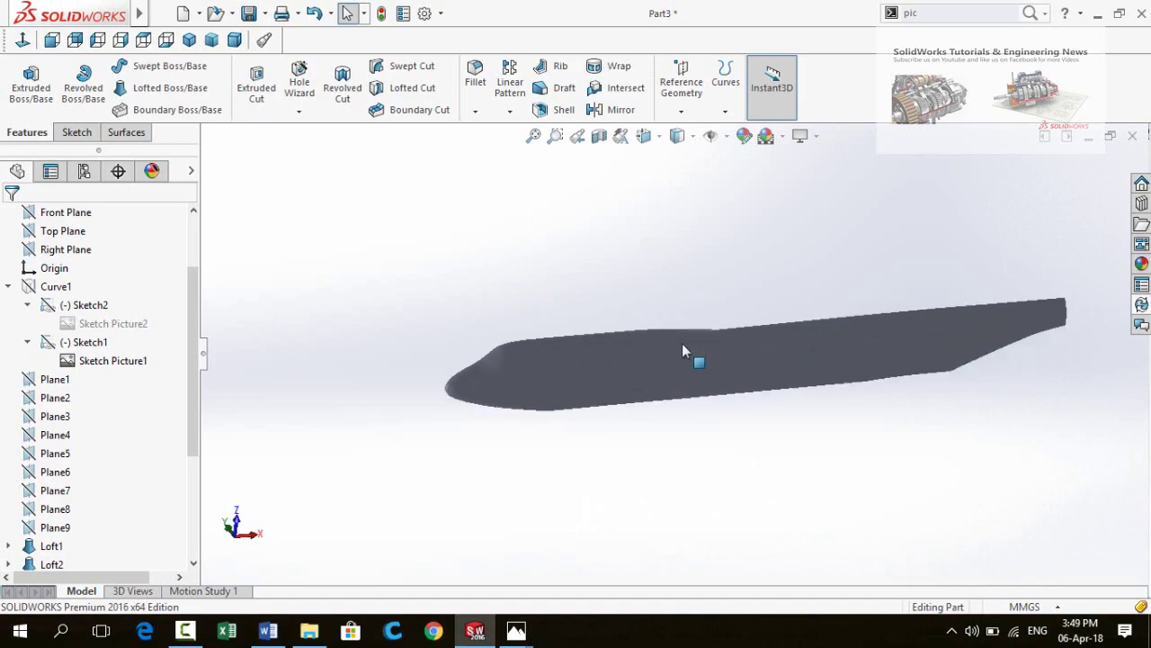
scroll(676, 381, "down", 1)
scroll(647, 363, "down", 1)
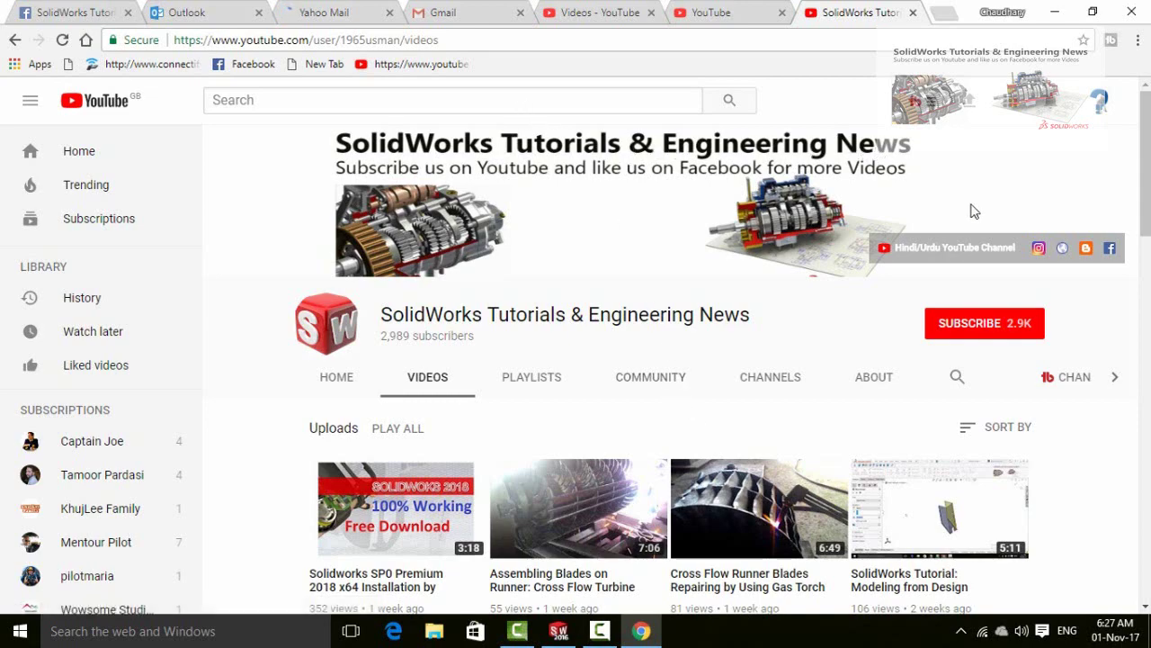
Browse the uploaded videos, then subscribe to SolidWorks Tutorials & Engineering News
scroll(1069, 449, "down", 10)
scroll(1068, 450, "down", 8)
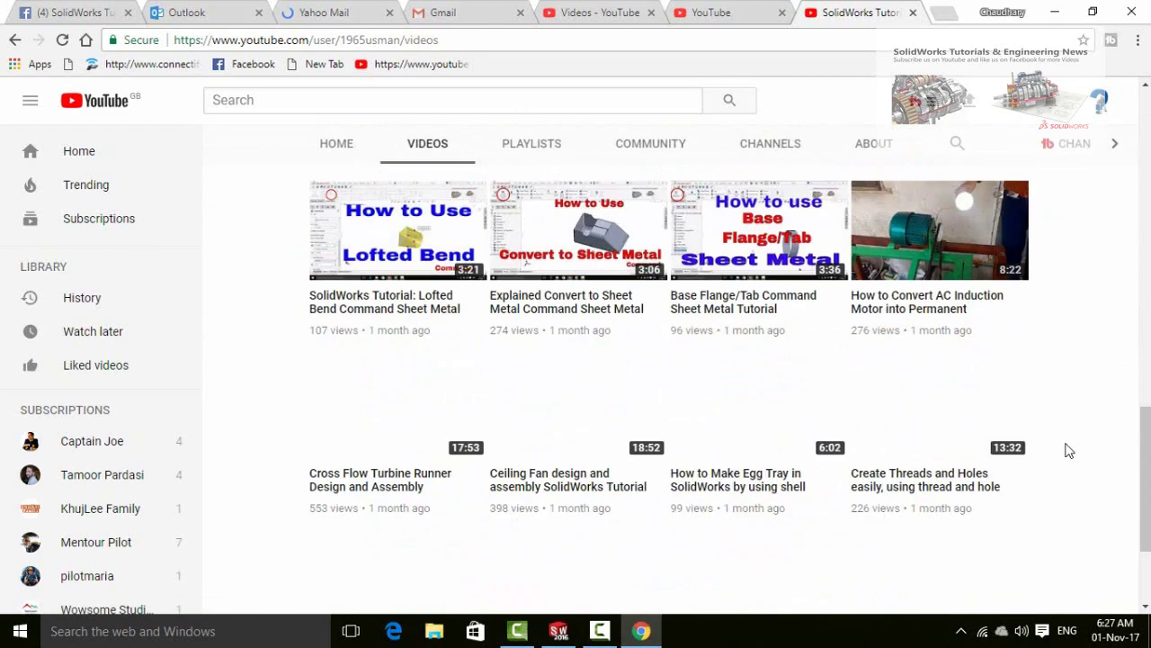
scroll(1068, 450, "down", 2)
scroll(1069, 450, "up", 10)
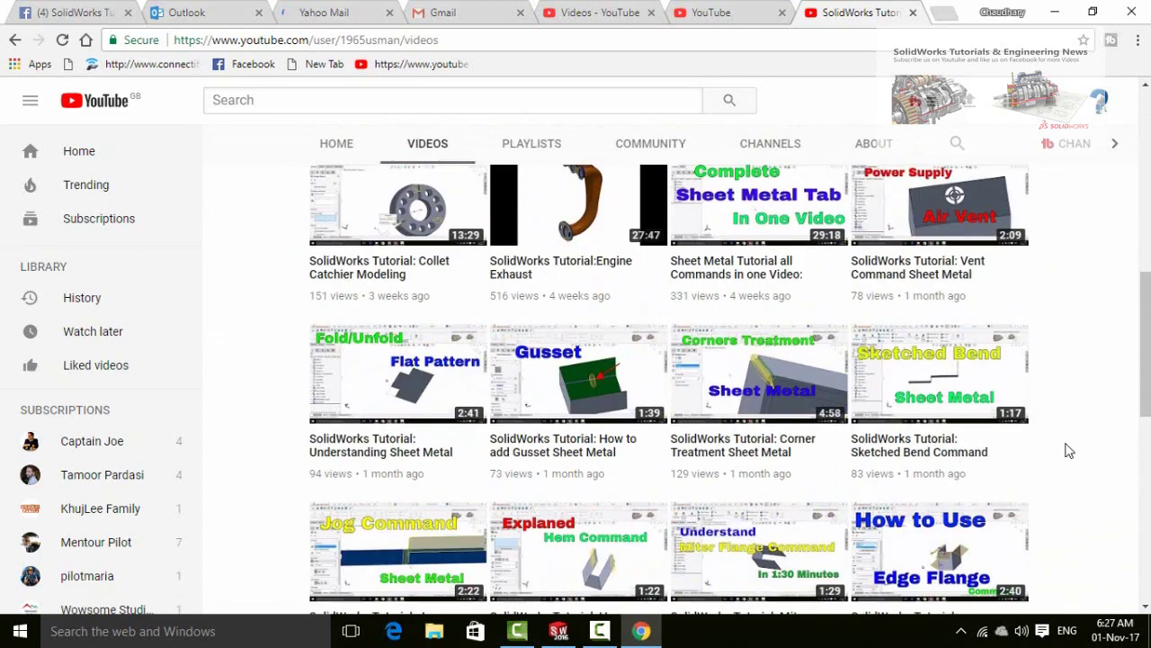
scroll(1069, 449, "up", 8)
scroll(1069, 450, "up", 2)
mouse_move(940, 430)
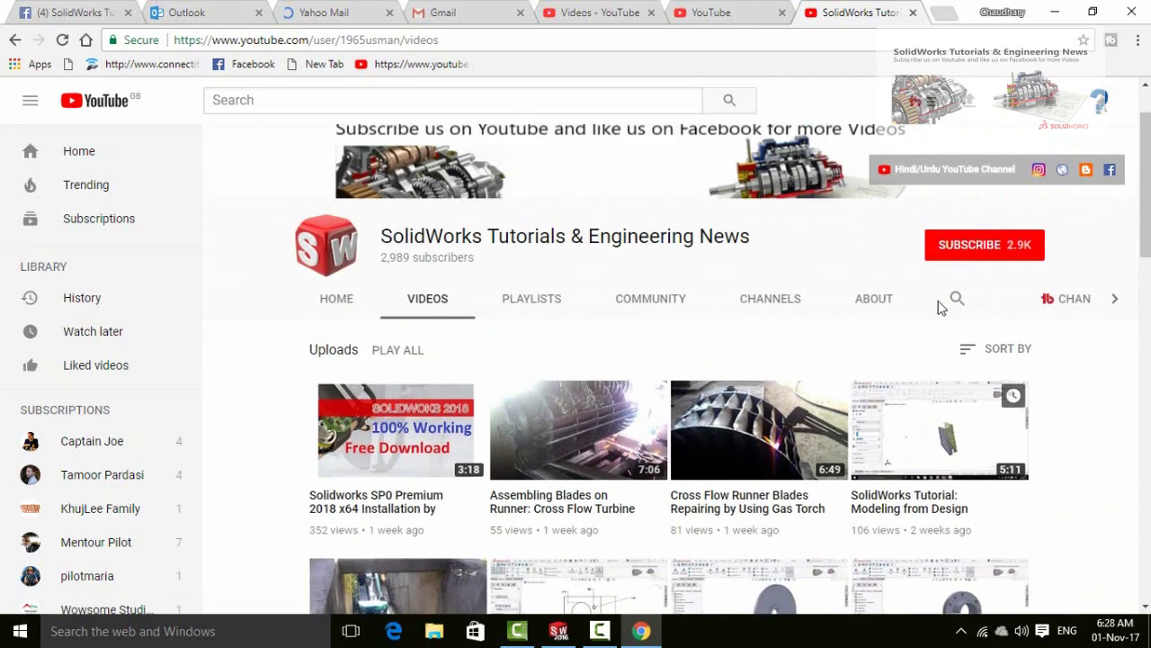
left_click(950, 250)
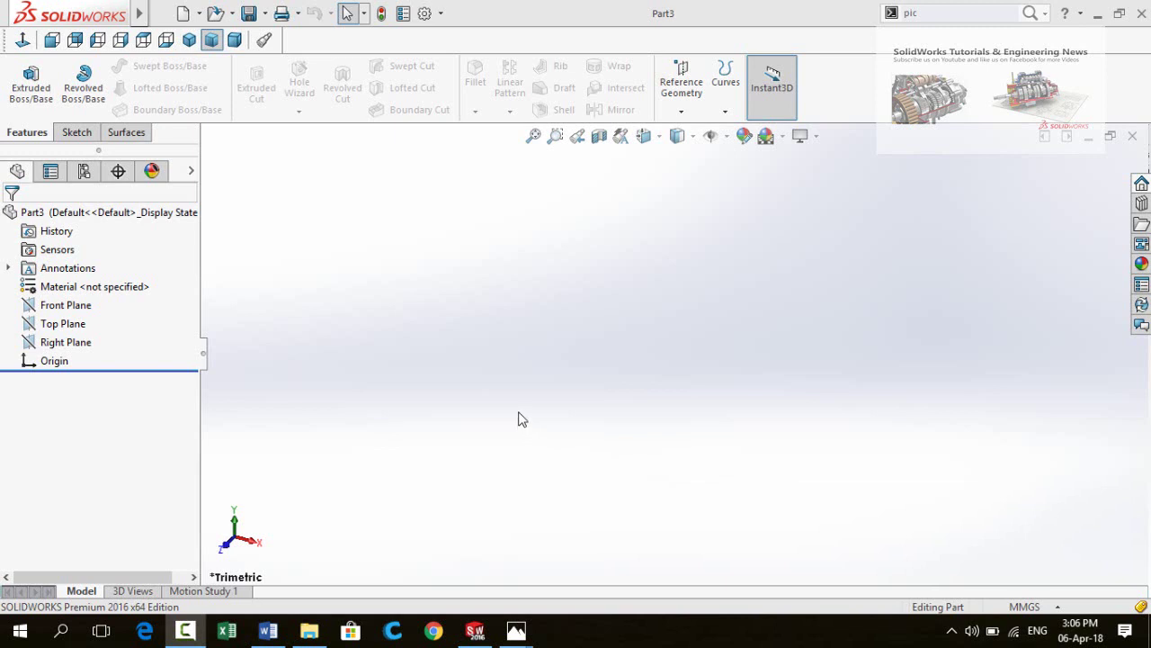
View the aeroplane side-view drawing and the 737-800 top-view image, then return to SolidWorks
left_click(518, 631)
mouse_move(517, 631)
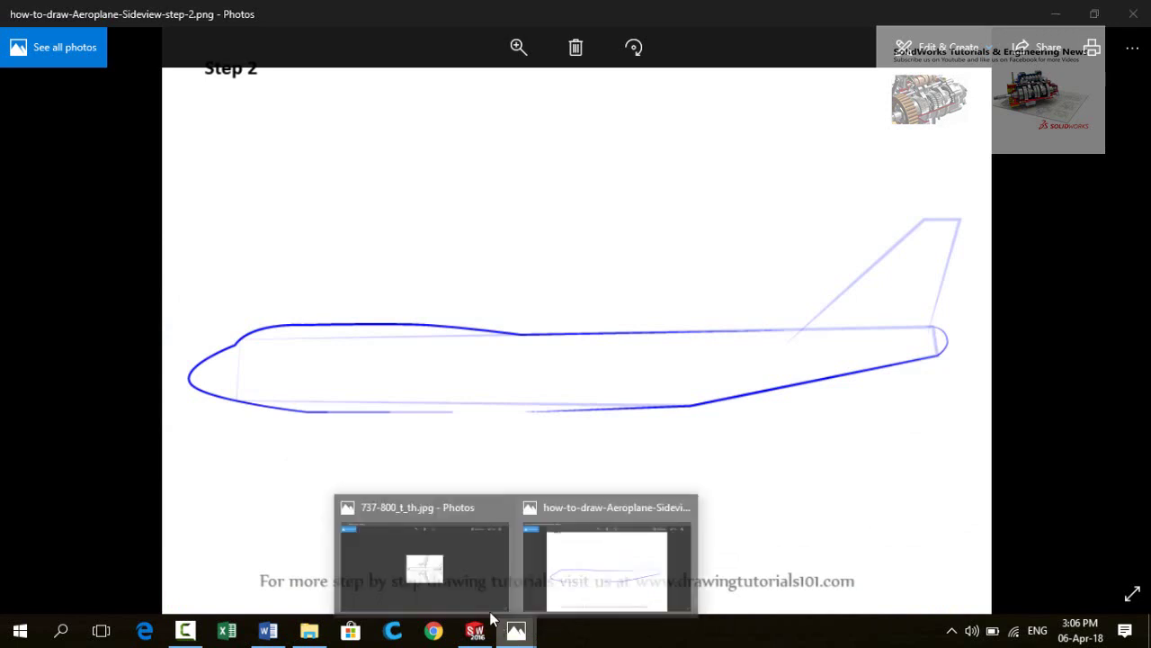
left_click(455, 558)
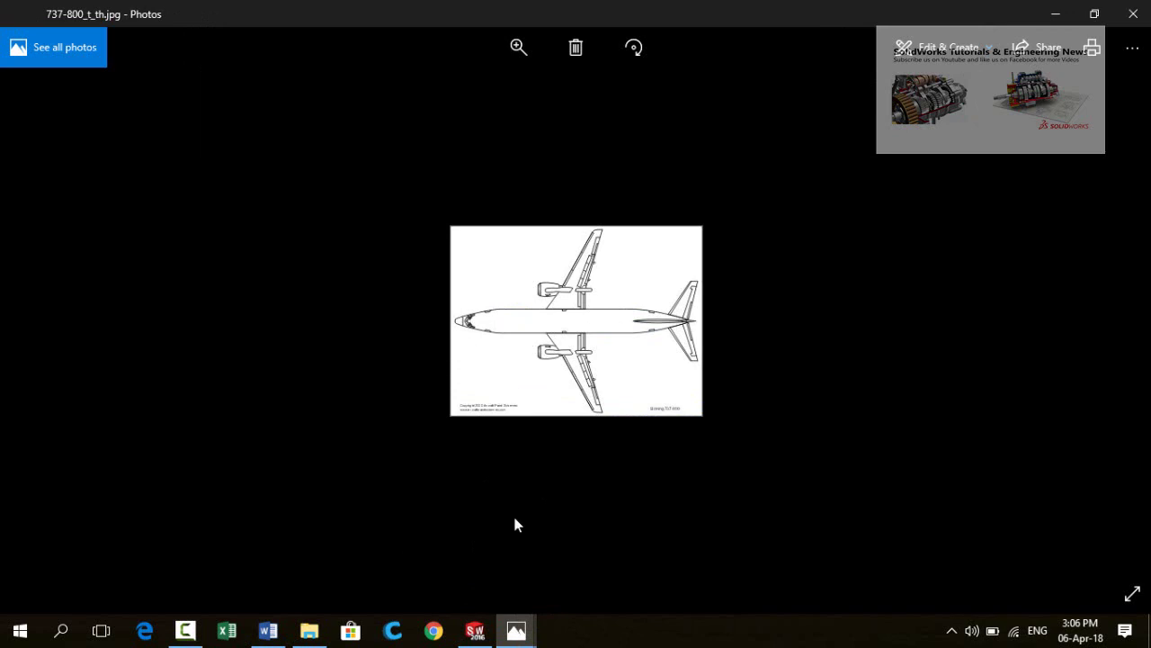
left_click(478, 629)
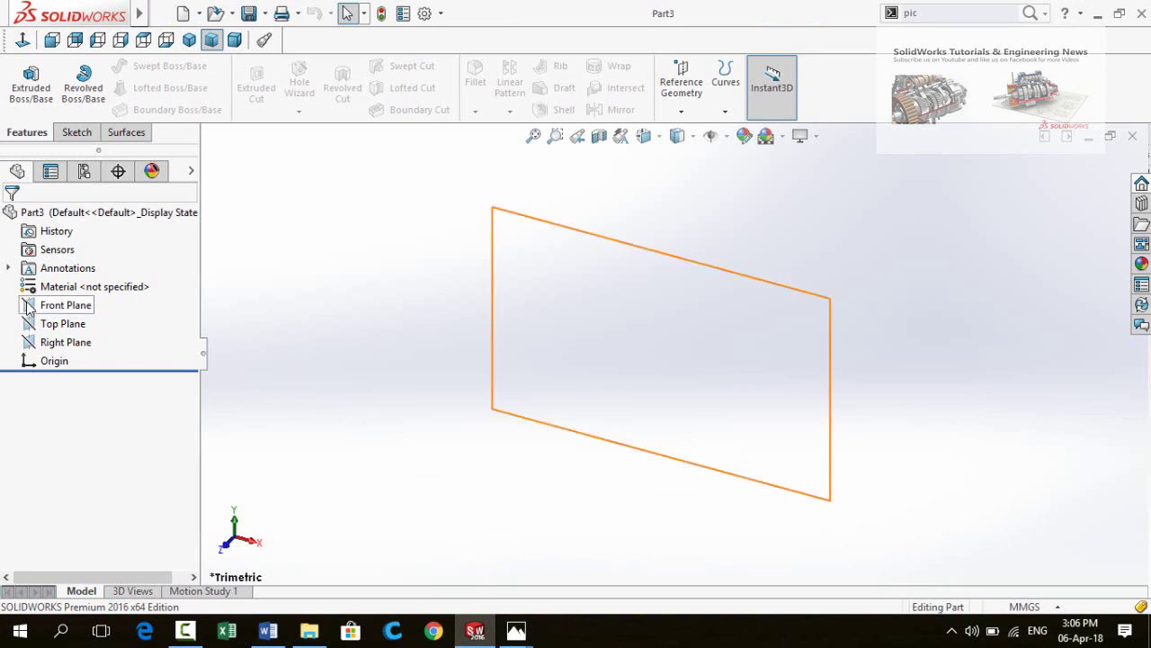
Open a Front Plane sketch and insert 737-800_t_th as a sketch picture
left_click(65, 309)
left_click(37, 279)
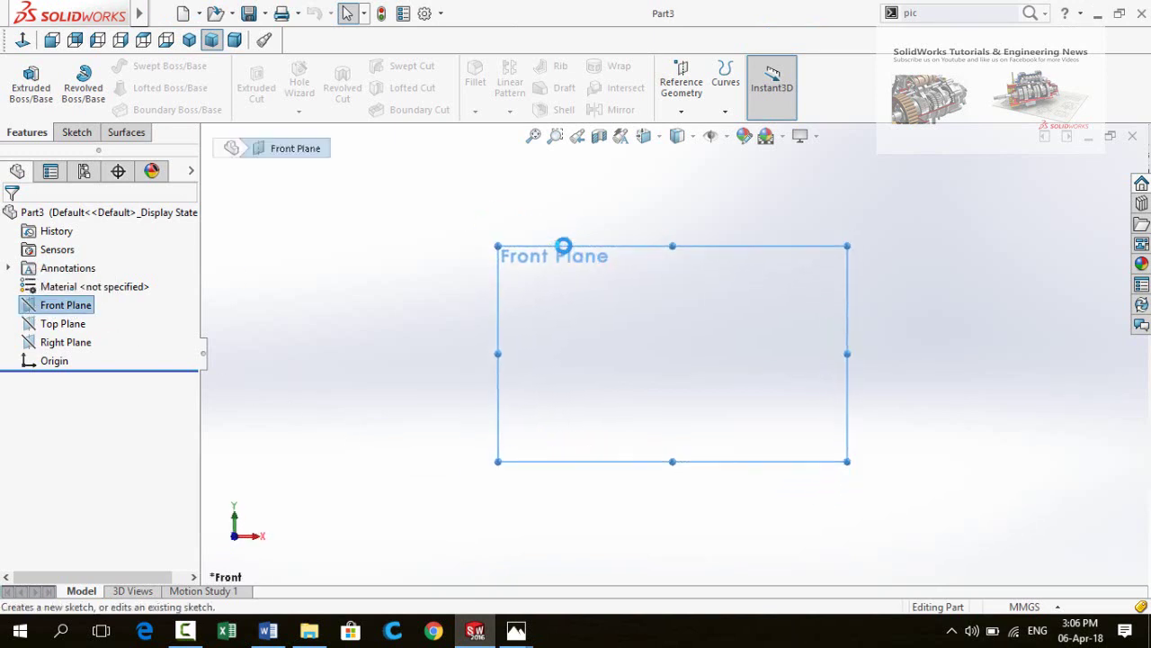
left_click(921, 16)
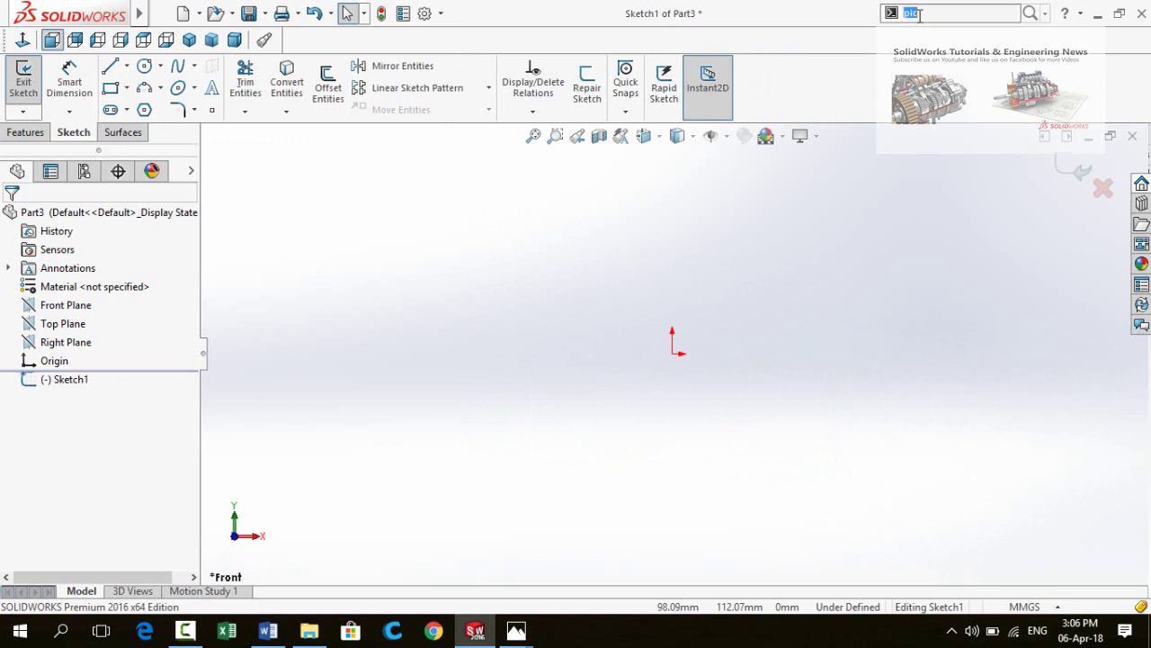
type("pic")
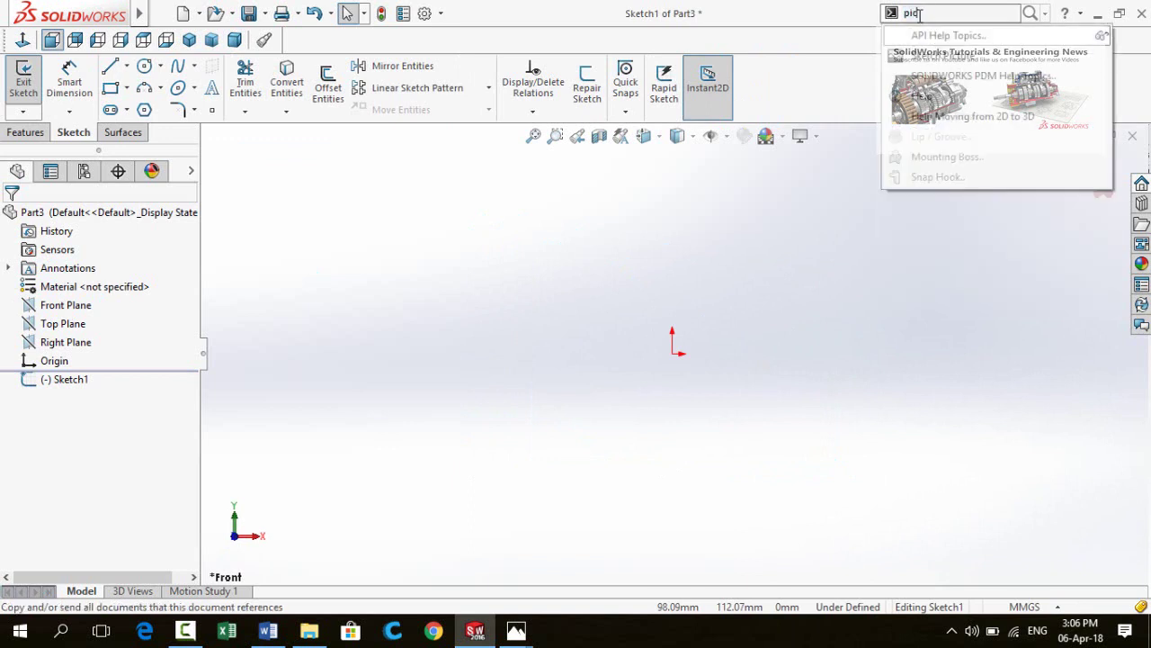
left_click(930, 78)
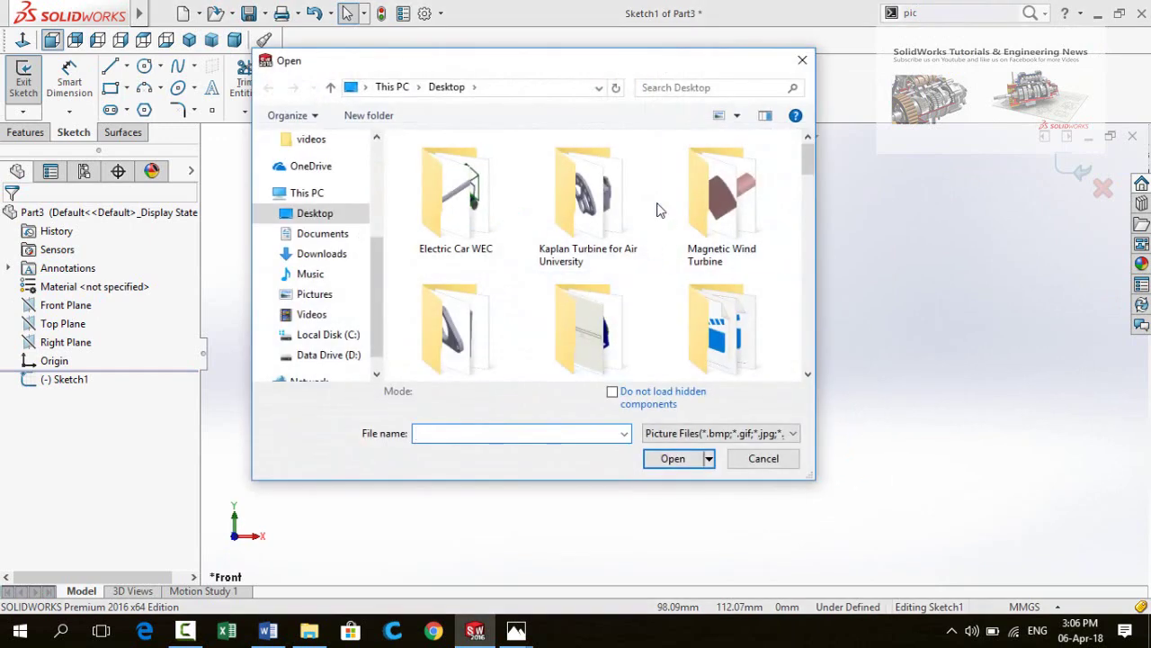
scroll(656, 210, "down", 2)
scroll(657, 211, "down", 2)
scroll(656, 220, "down", 2)
scroll(653, 231, "down", 2)
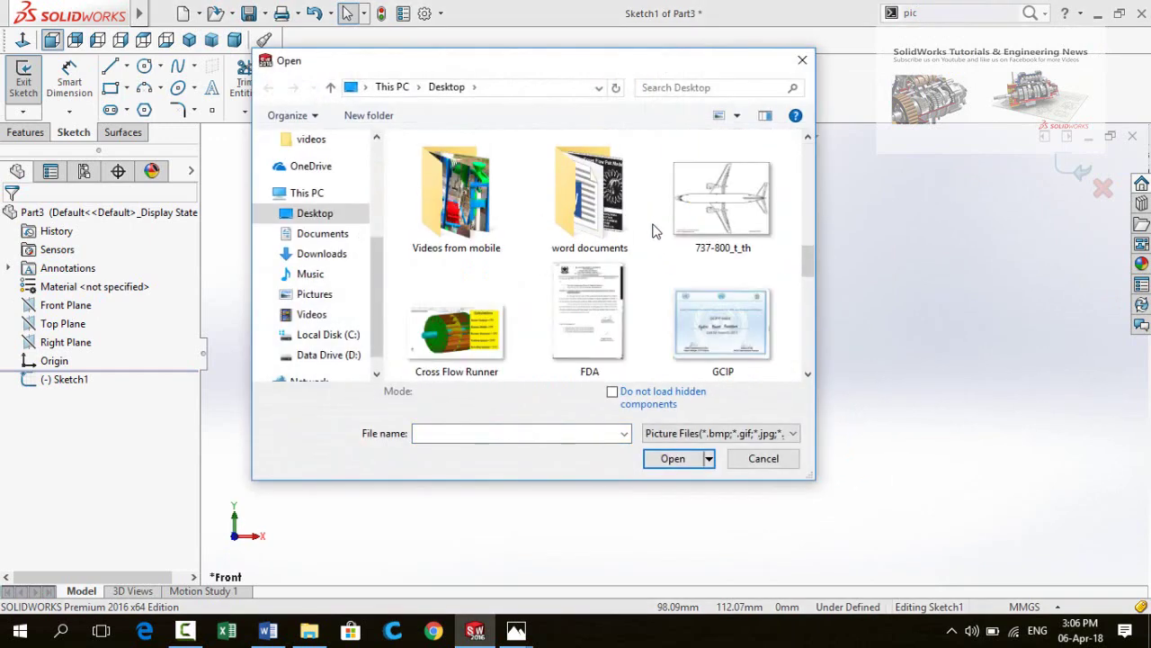
double_click(725, 212)
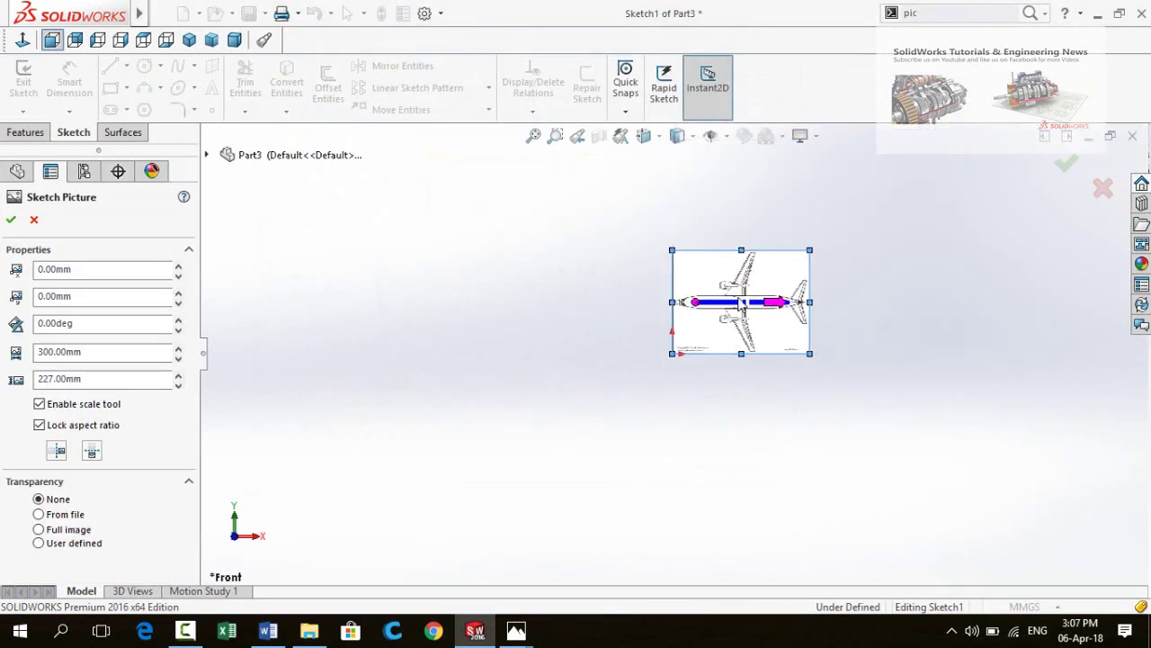
Set the sketch picture width to 36000 mm
scroll(736, 311, "down", 3)
scroll(706, 334, "down", 1)
scroll(715, 377, "down", 1)
scroll(713, 382, "up", 2)
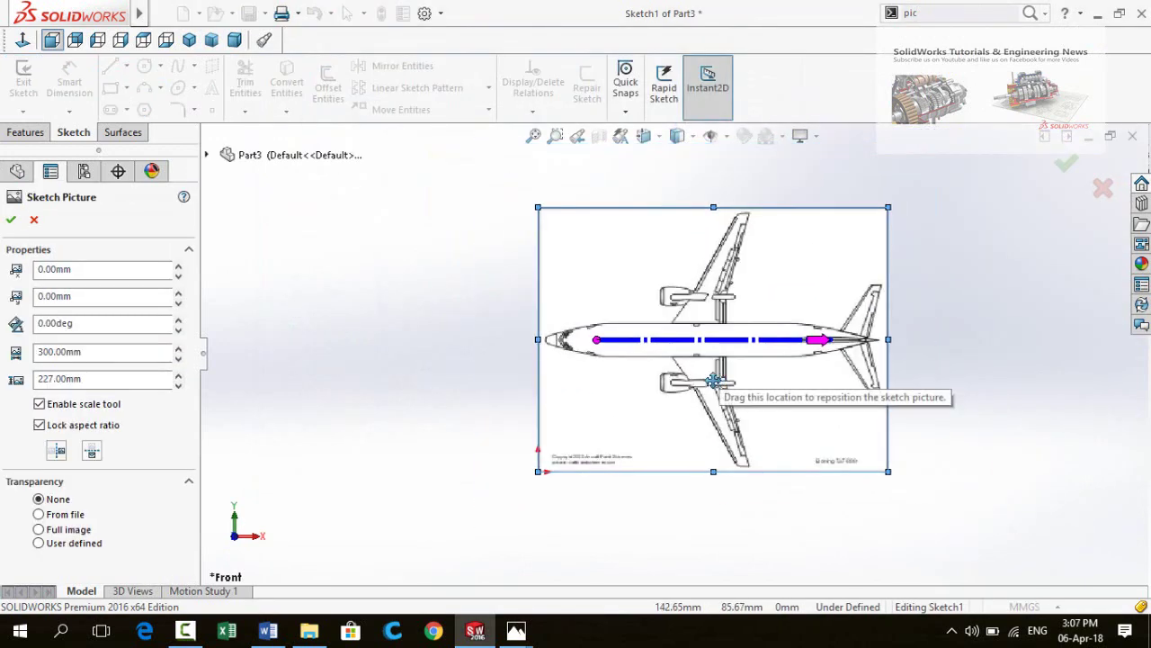
scroll(714, 382, "down", 1)
double_click(117, 352)
type("36m")
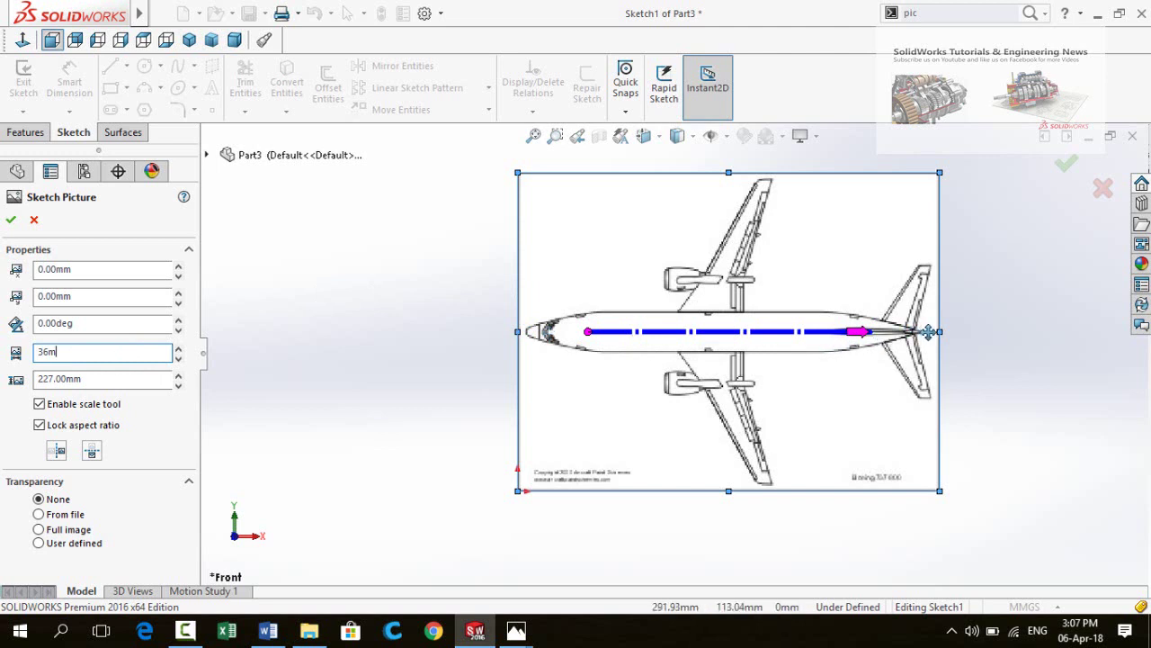
key("Return")
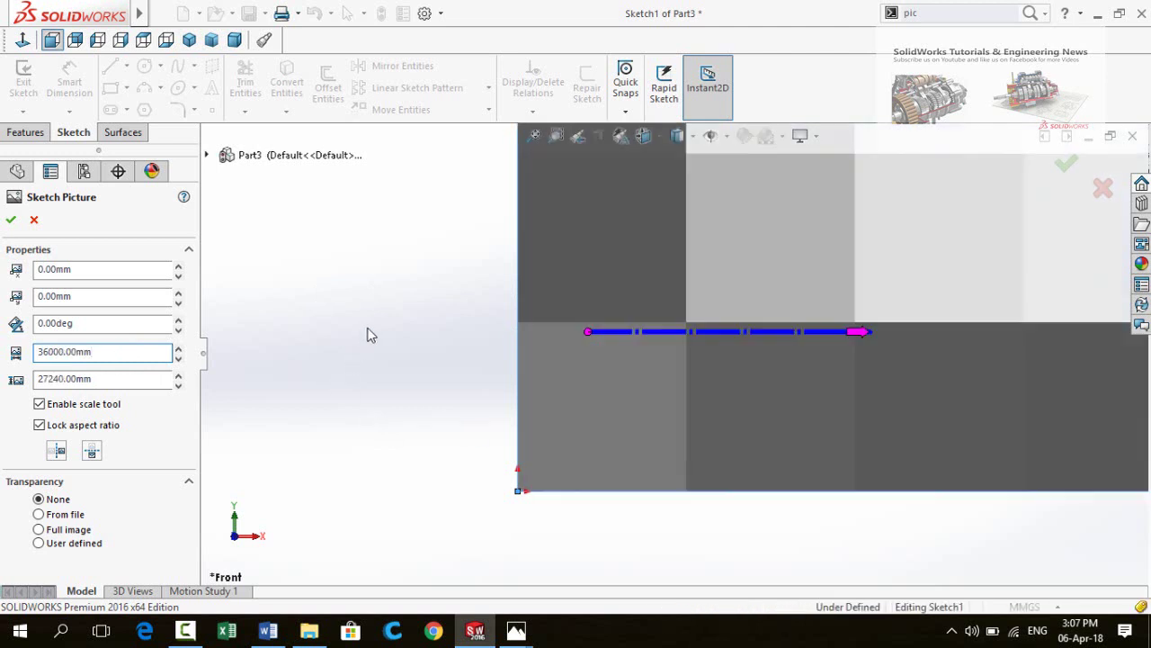
Move the picture so the aircraft nose touches the sketch origin and accept the placement
scroll(496, 344, "up", 3)
scroll(513, 368, "up", 2)
scroll(710, 272, "up", 2)
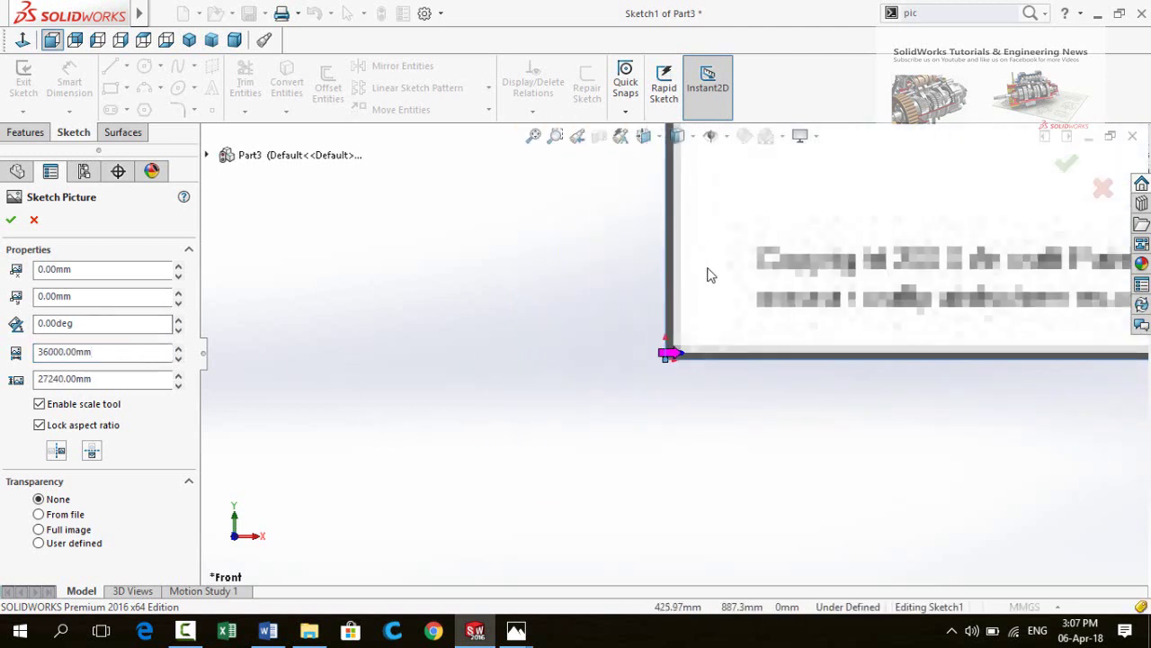
scroll(792, 269, "up", 2)
scroll(927, 284, "up", 2)
scroll(845, 225, "down", 3)
scroll(671, 242, "up", 2)
left_click_drag(618, 324, 639, 315)
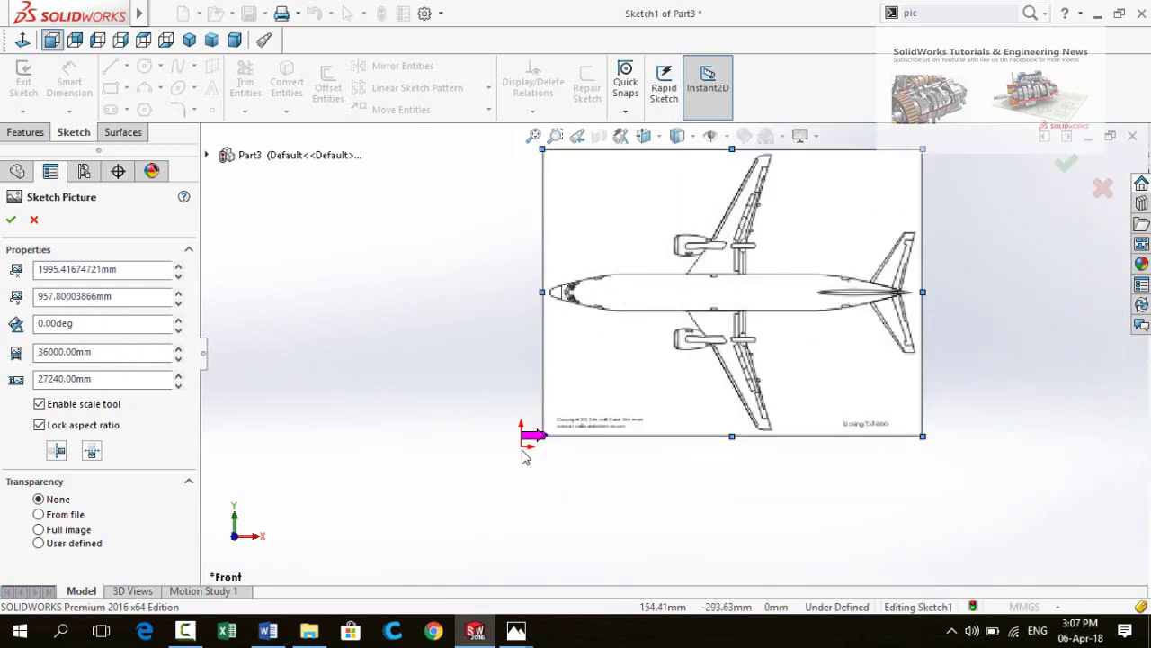
left_click_drag(579, 303, 577, 444)
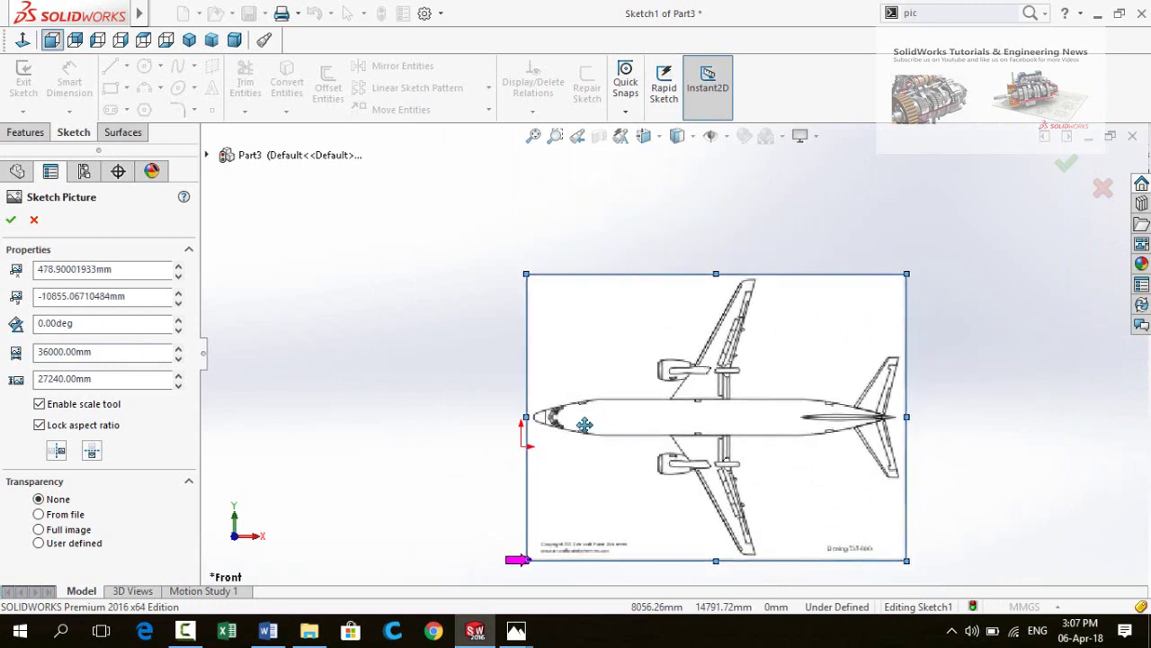
scroll(547, 450, "down", 3)
scroll(539, 387, "down", 3)
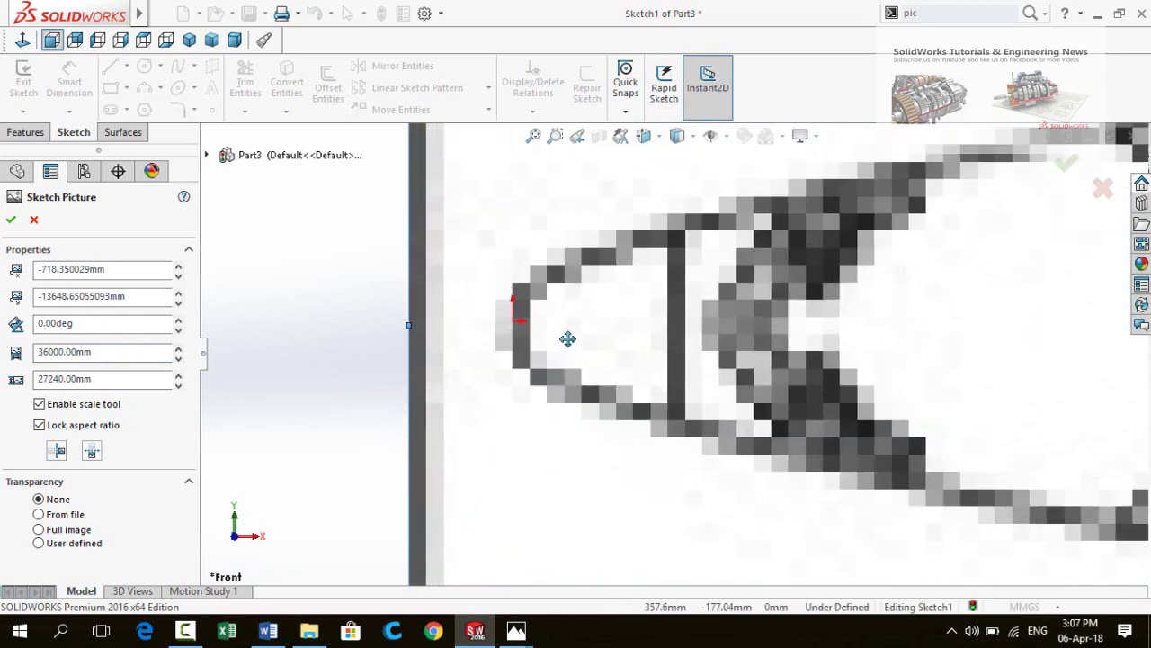
scroll(568, 319, "down", 3)
left_click_drag(609, 386, 606, 379)
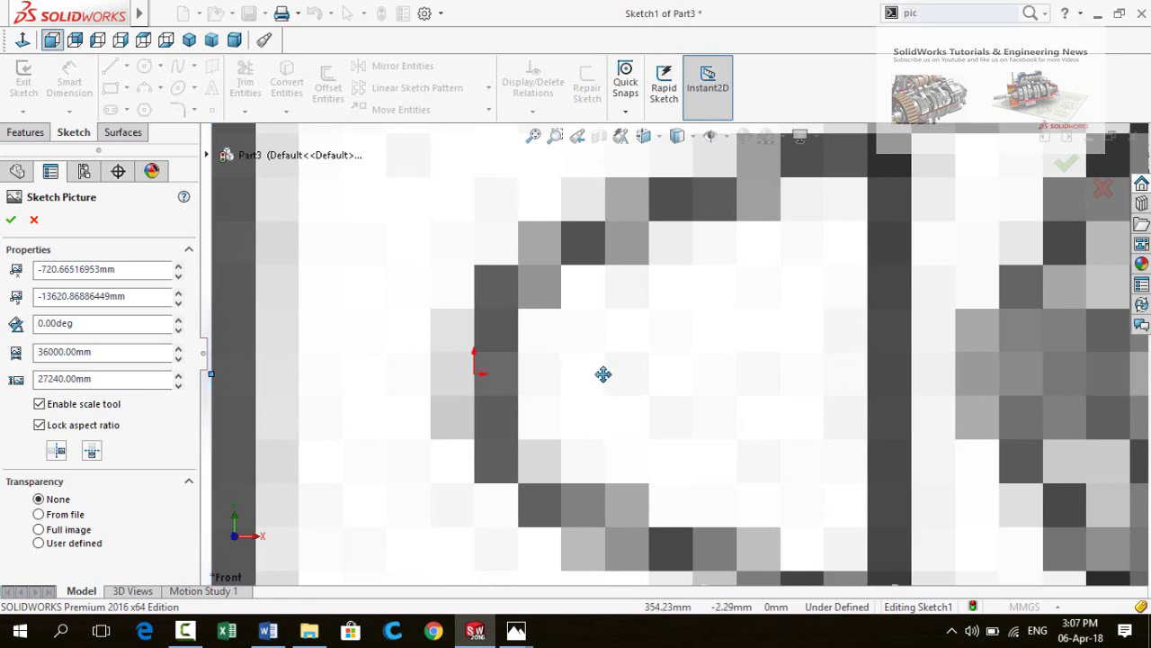
scroll(603, 374, "up", 5)
scroll(620, 373, "up", 5)
scroll(816, 365, "up", 3)
scroll(586, 327, "down", 3)
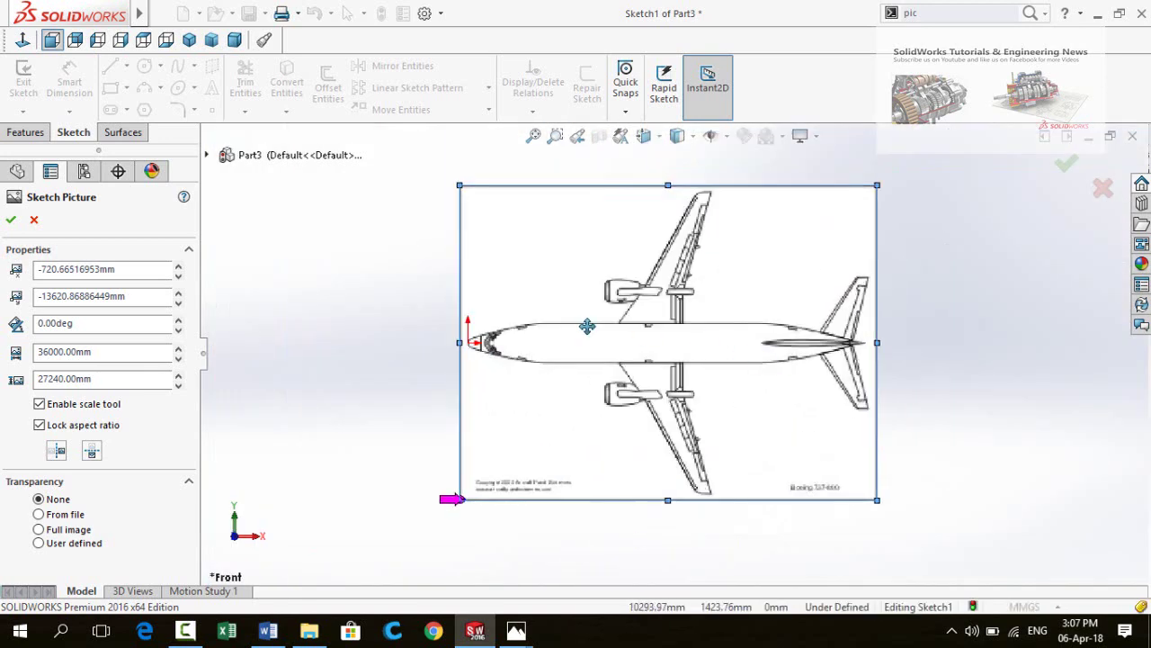
left_click(10, 221)
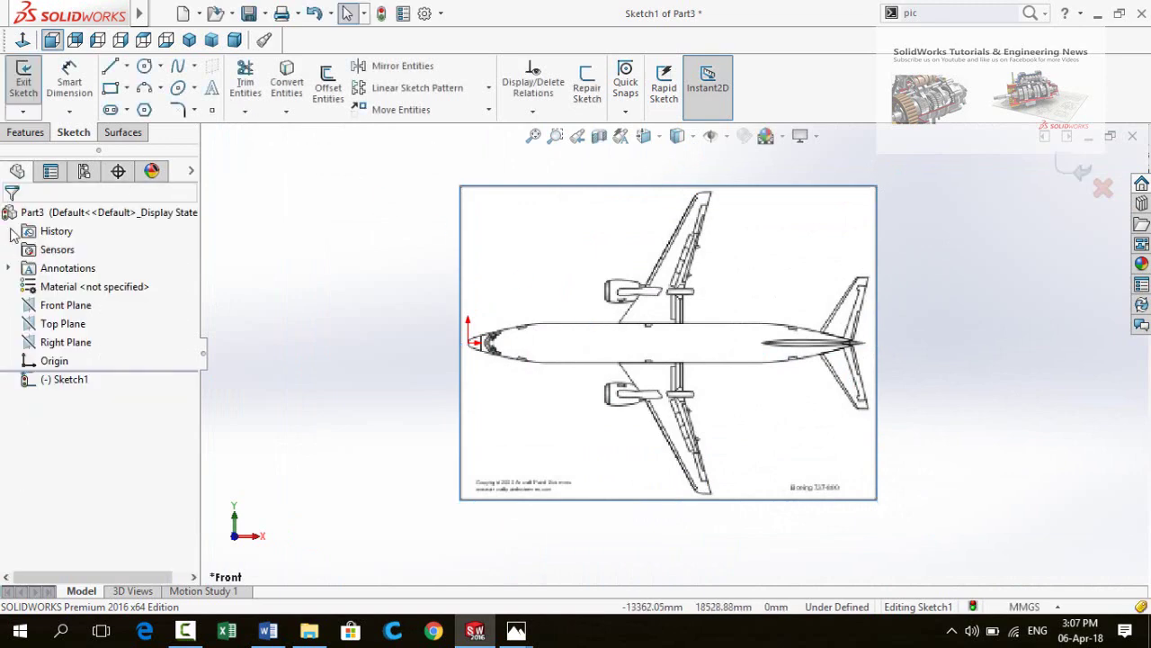
Draw a horizontal centerline from the aircraft nose to past the tail
left_click(127, 68)
left_click(151, 105)
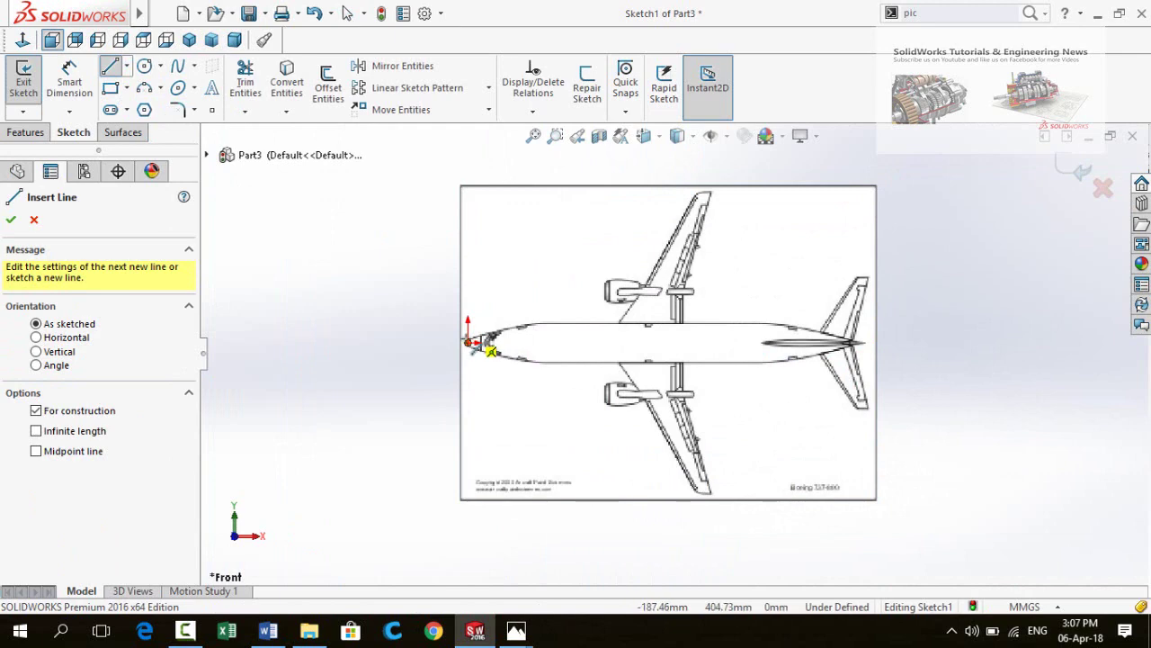
left_click(468, 342)
left_click(895, 343)
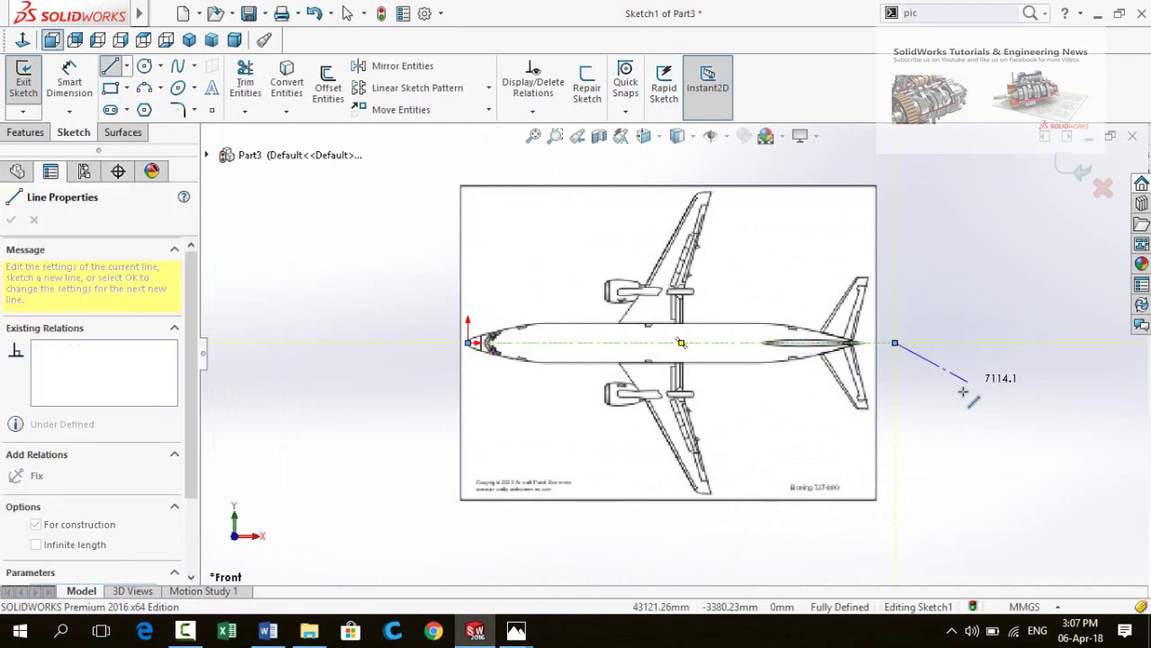
key("Escape")
scroll(533, 356, "down", 3)
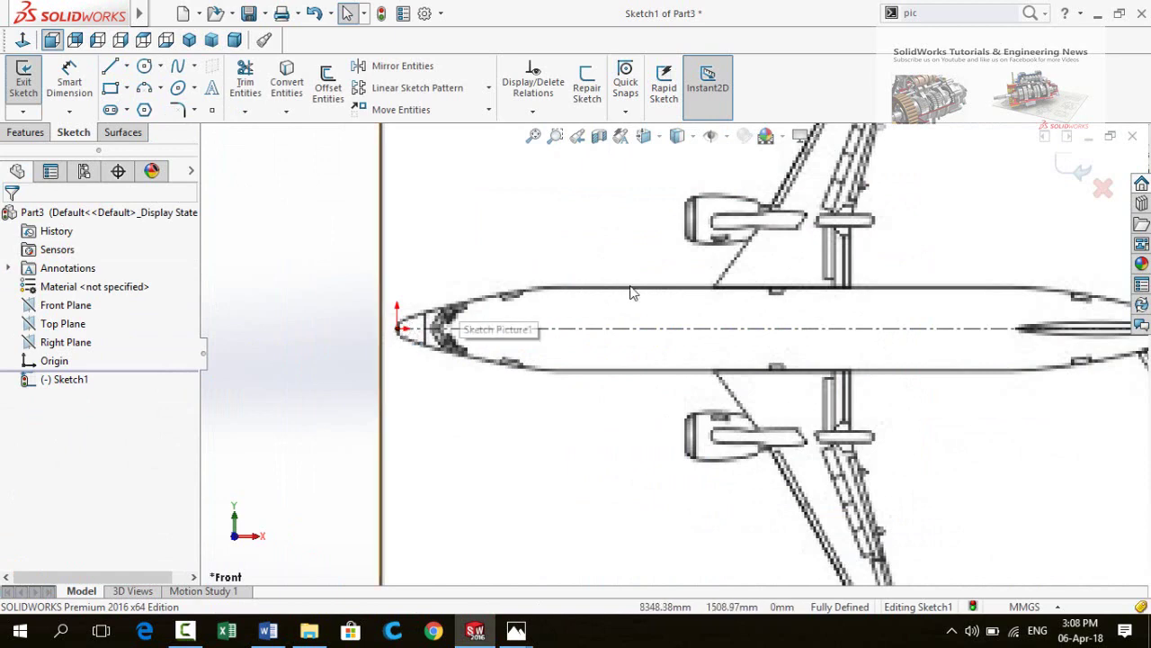
scroll(375, 362, "down", 1)
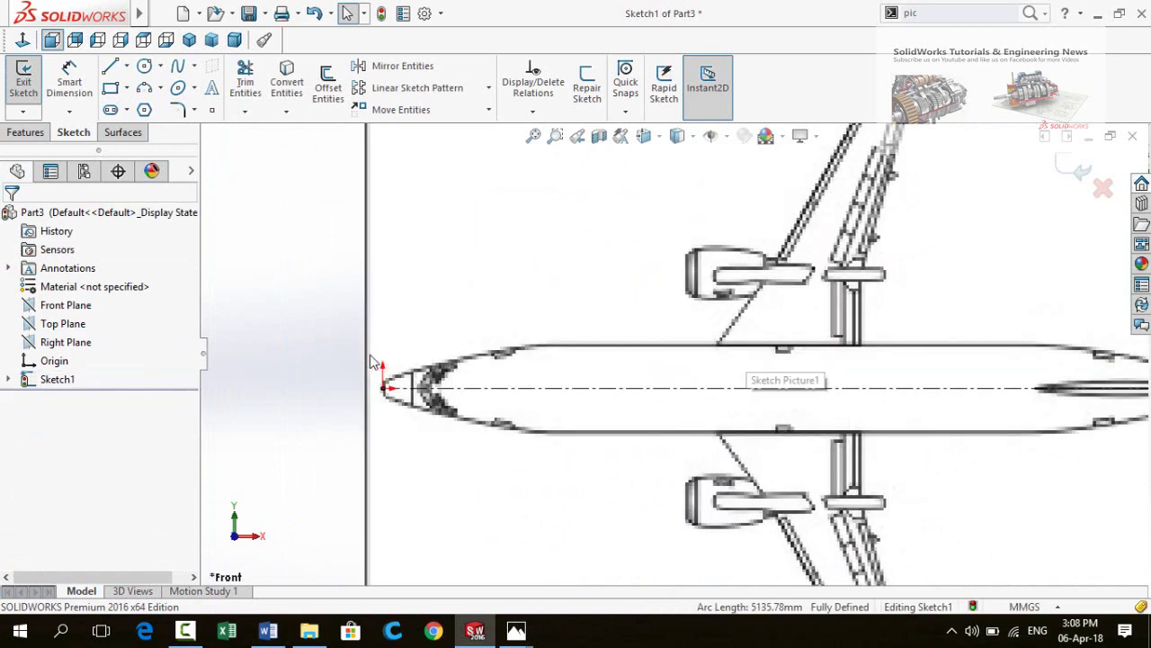
Draw a spline from the origin along the upper nose edge, about 5964.29 mm long
left_click(180, 71)
scroll(382, 378, "down", 2)
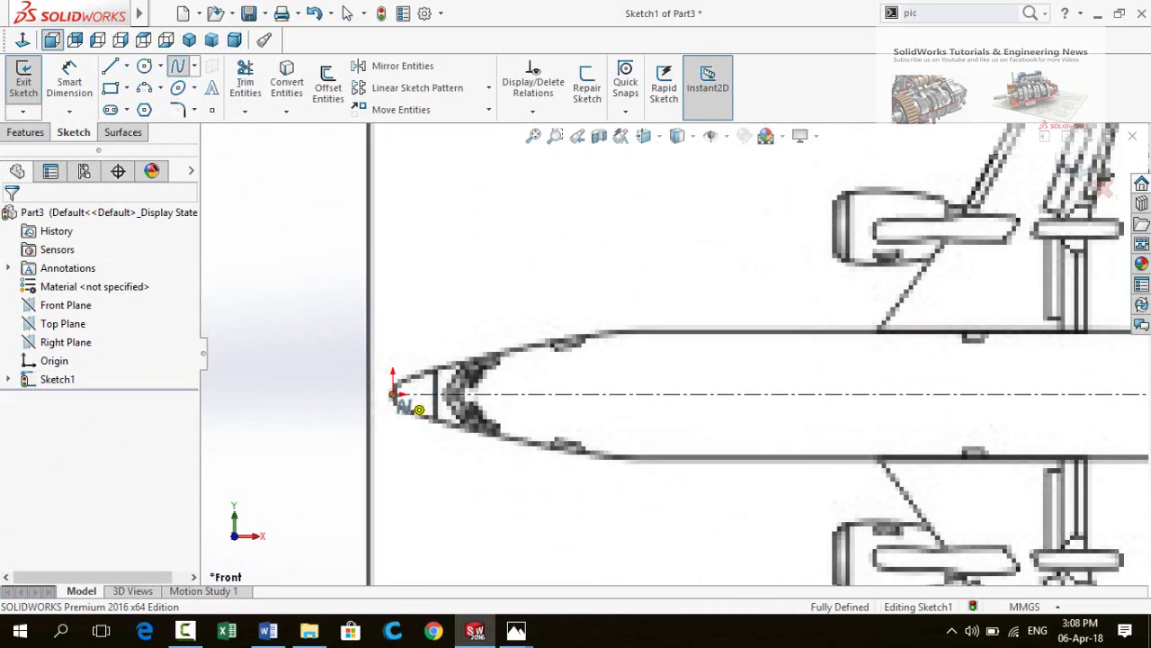
left_click(394, 393)
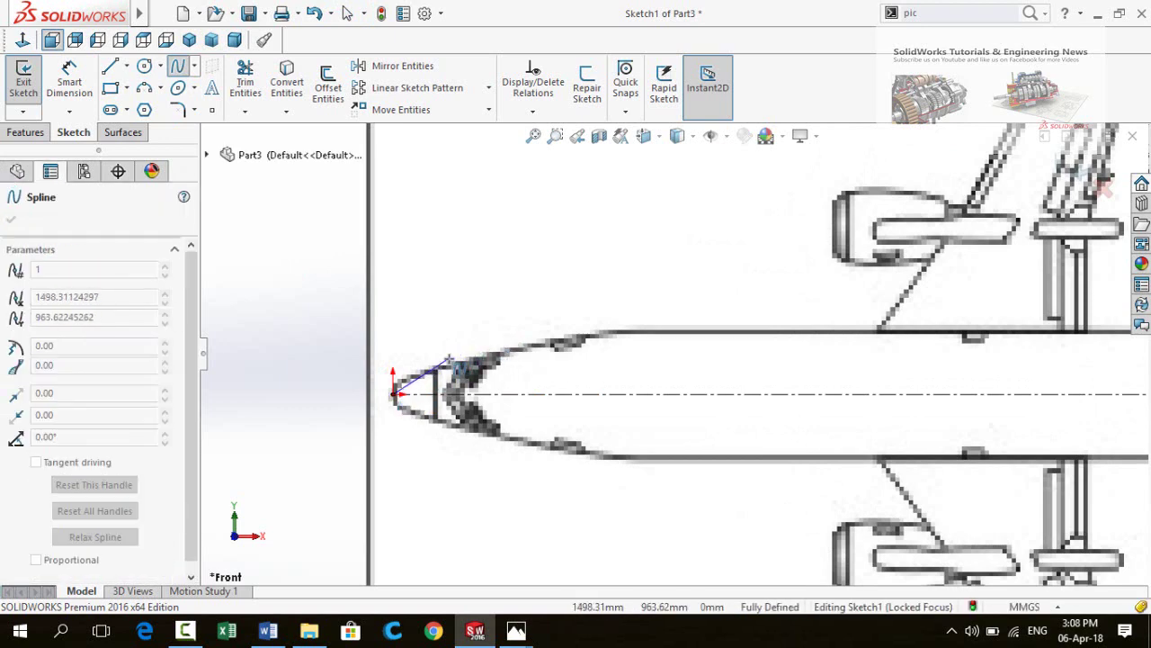
scroll(445, 362, "down", 1)
scroll(445, 363, "down", 1)
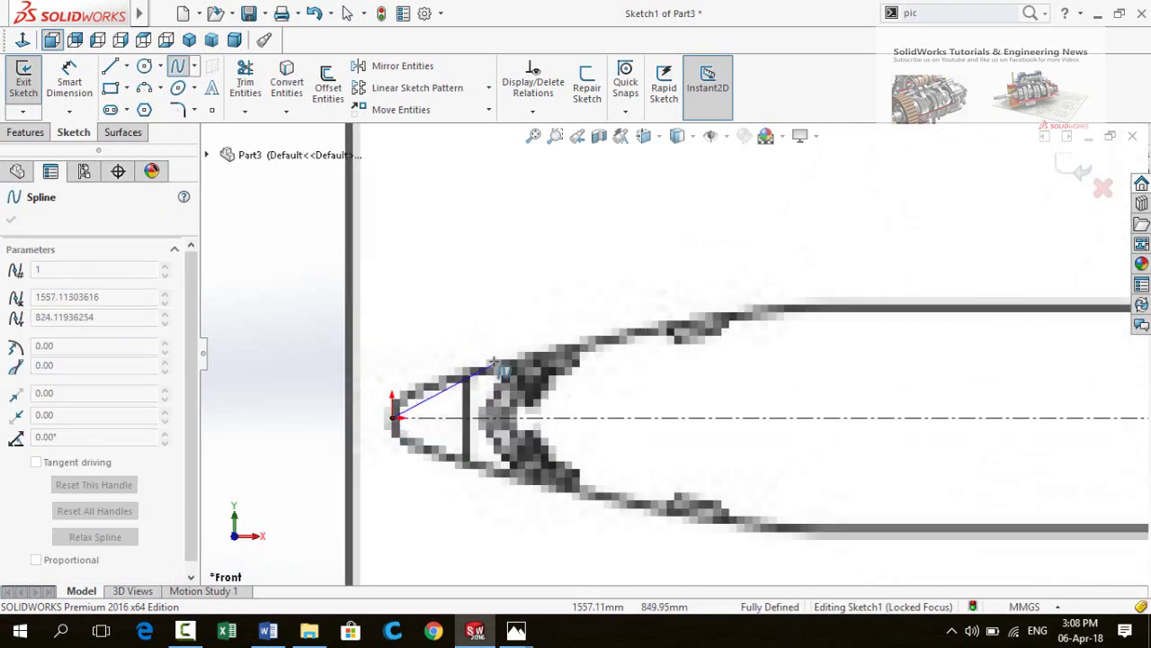
left_click(492, 362)
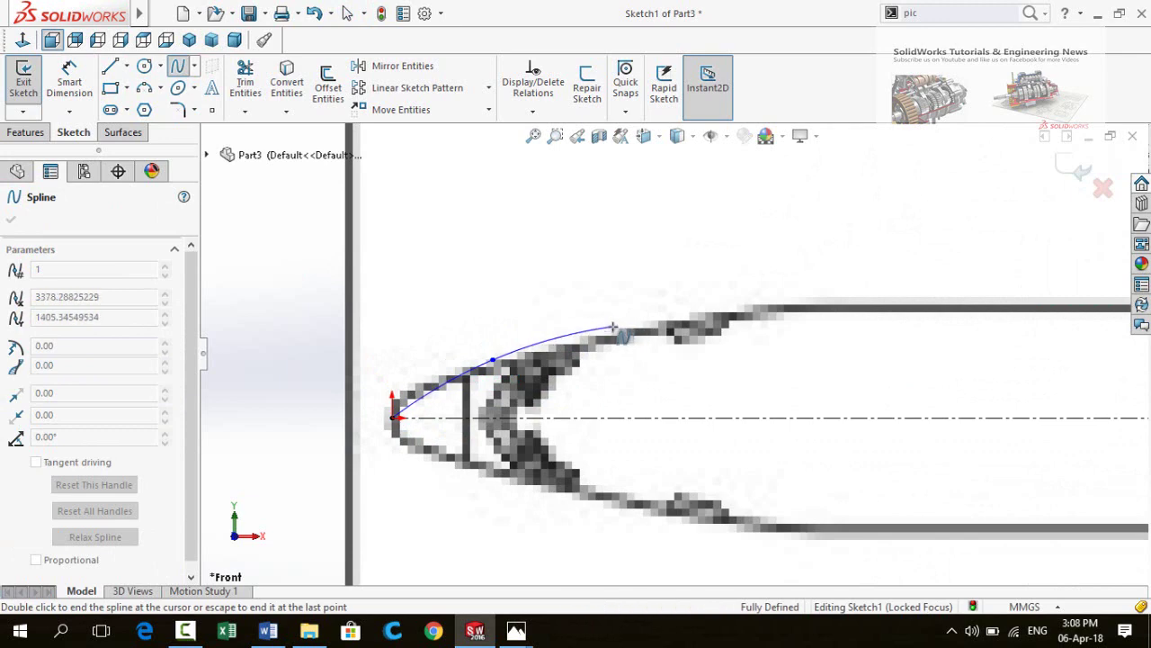
left_click(612, 325)
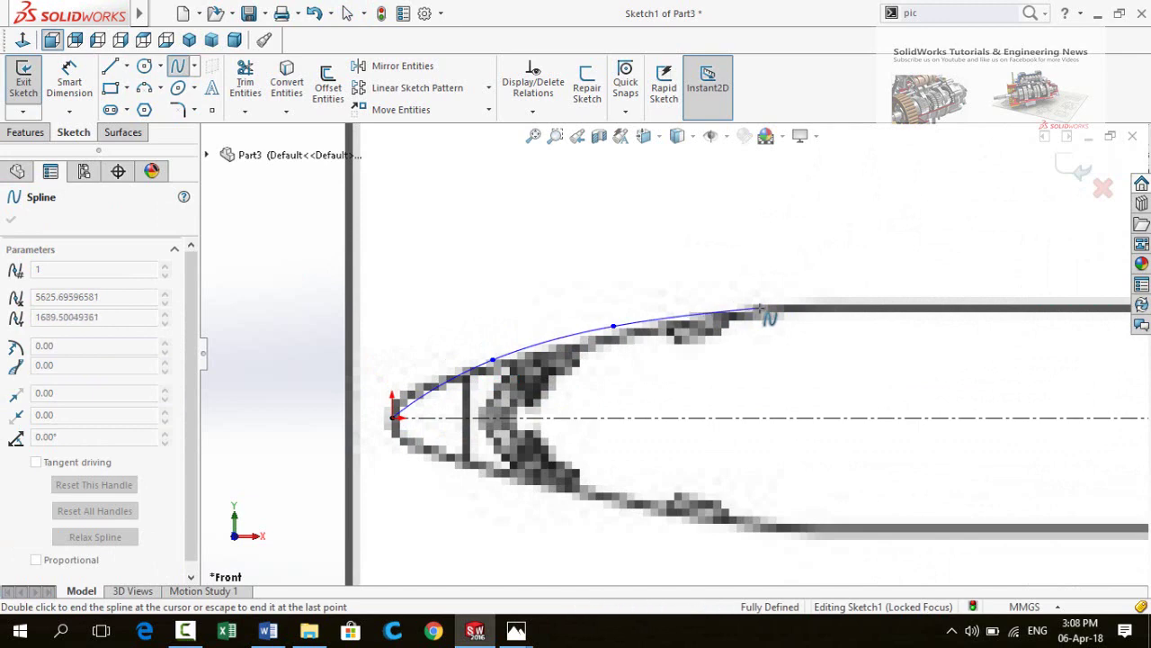
left_click(760, 309)
key("Escape")
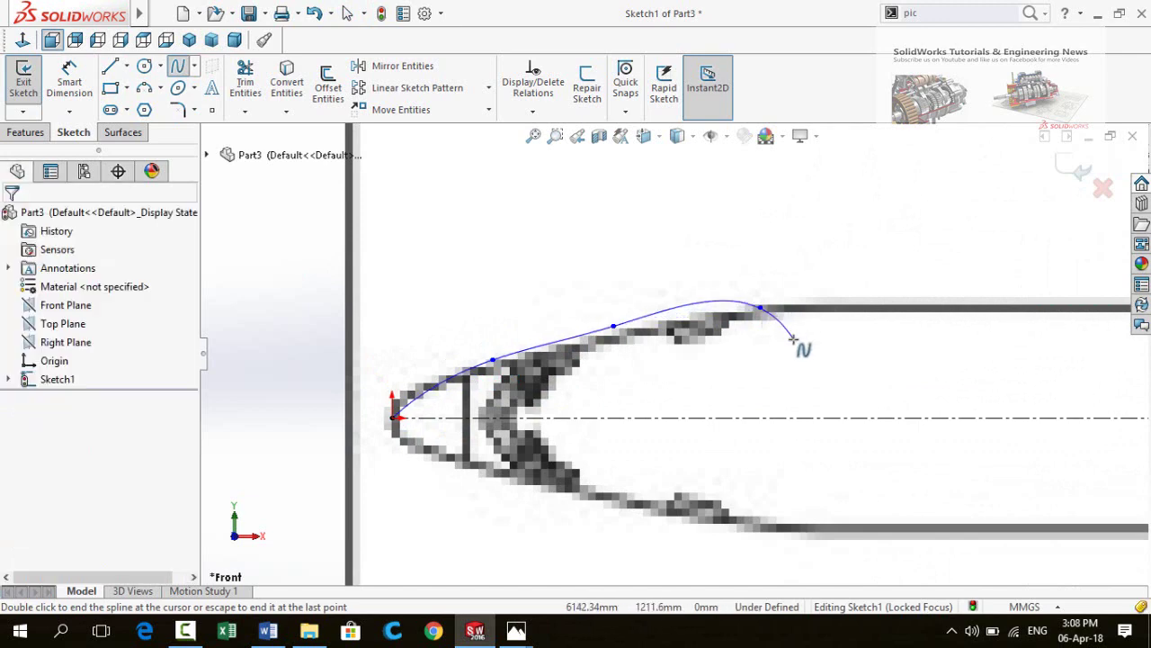
scroll(411, 384, "down", 2)
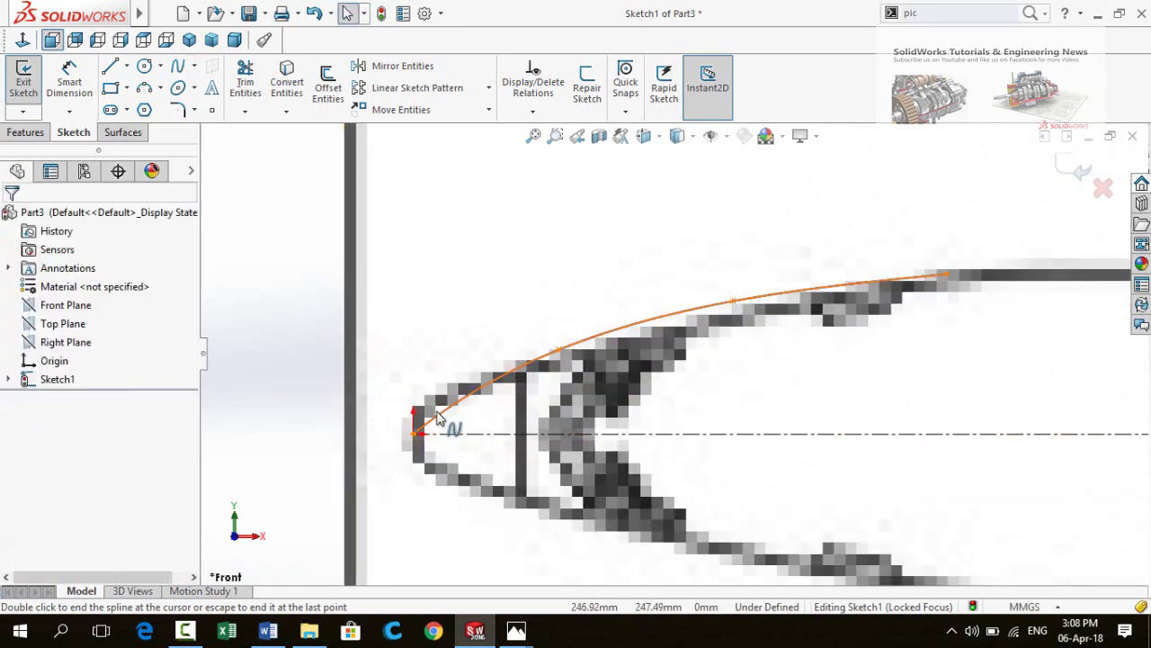
key("Escape")
left_click(451, 426)
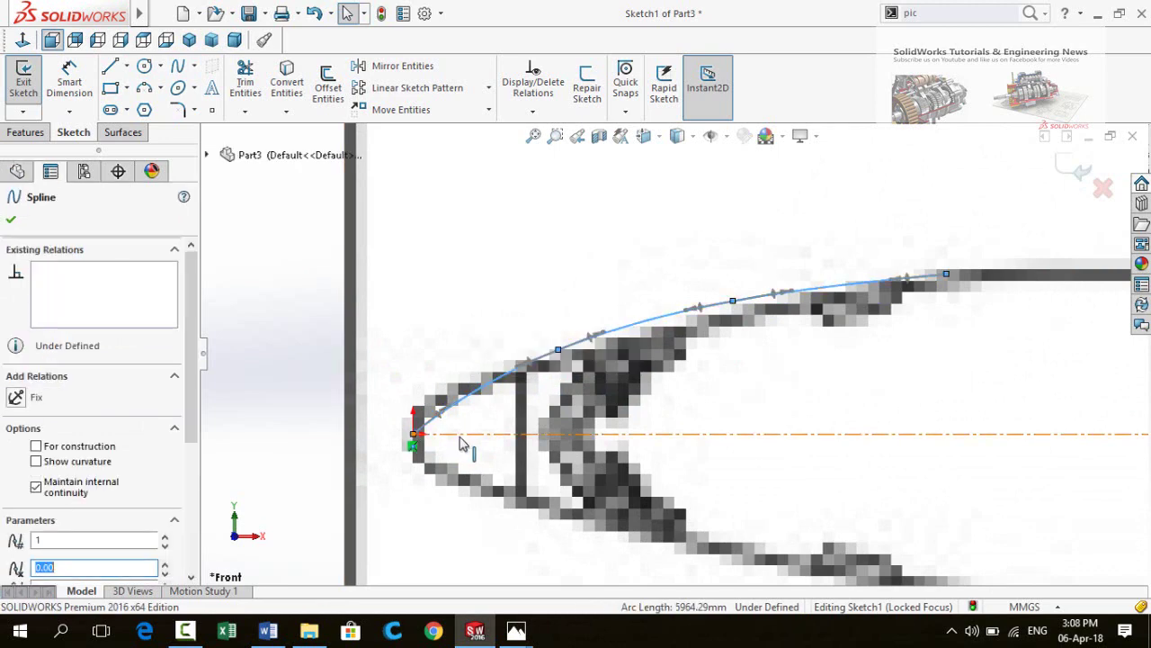
Make the nose spline perpendicular to the centerline at the origin
left_click(460, 435, "ctrl")
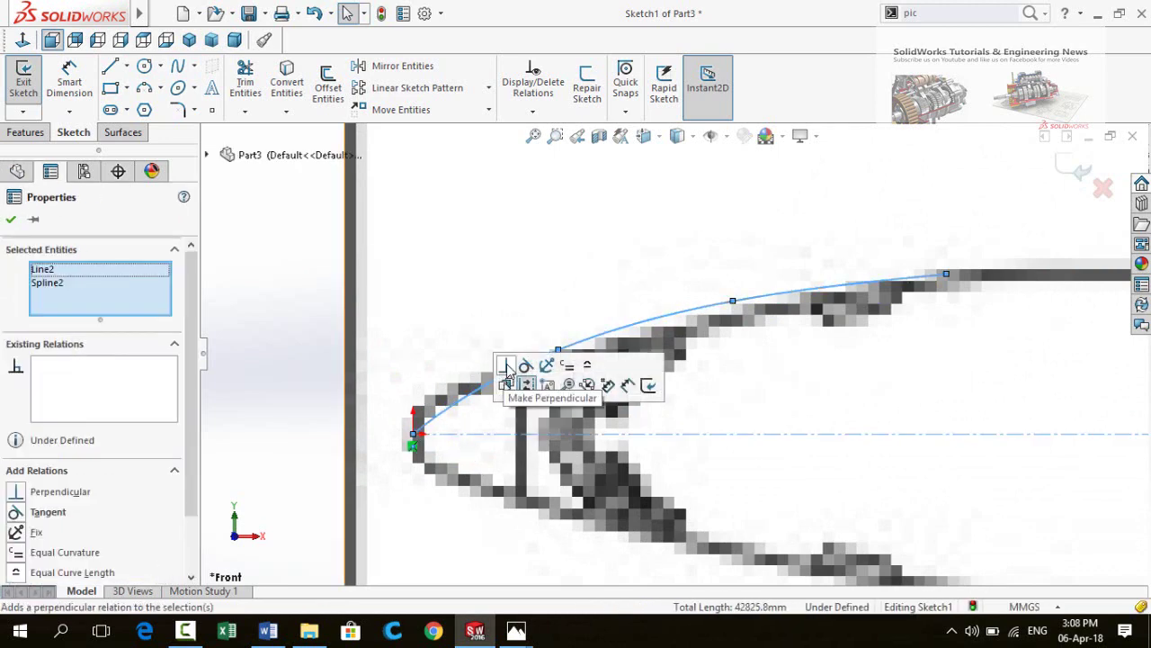
left_click(508, 371)
scroll(414, 444, "up", 2)
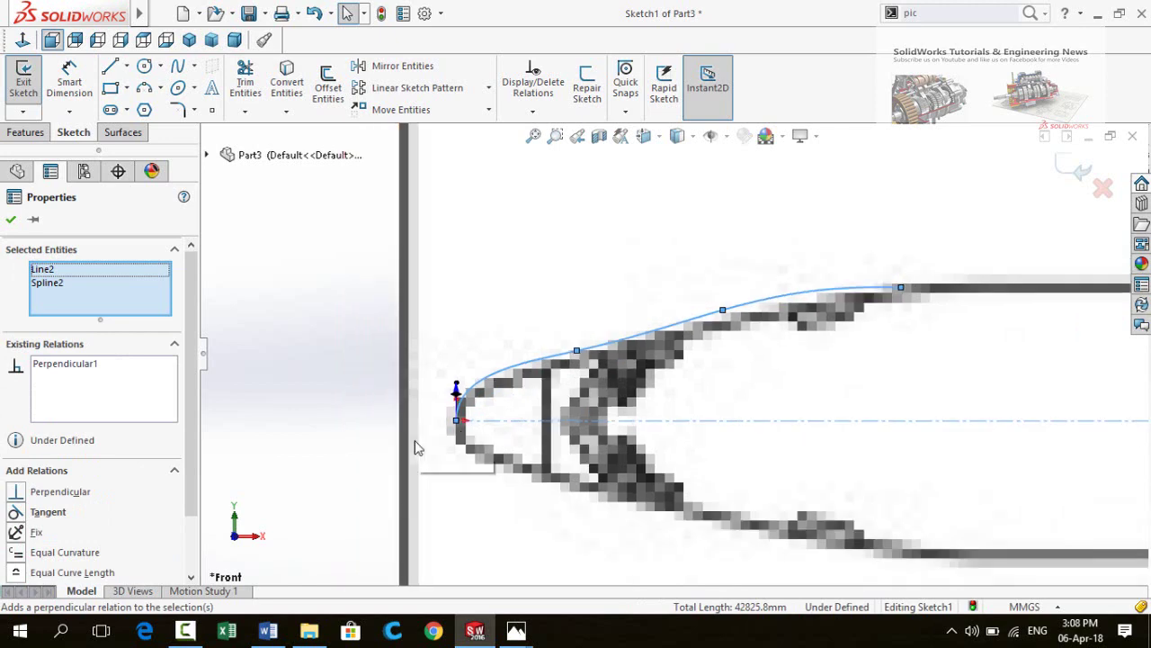
scroll(385, 381, "up", 3)
key("Escape")
scroll(667, 351, "down", 2)
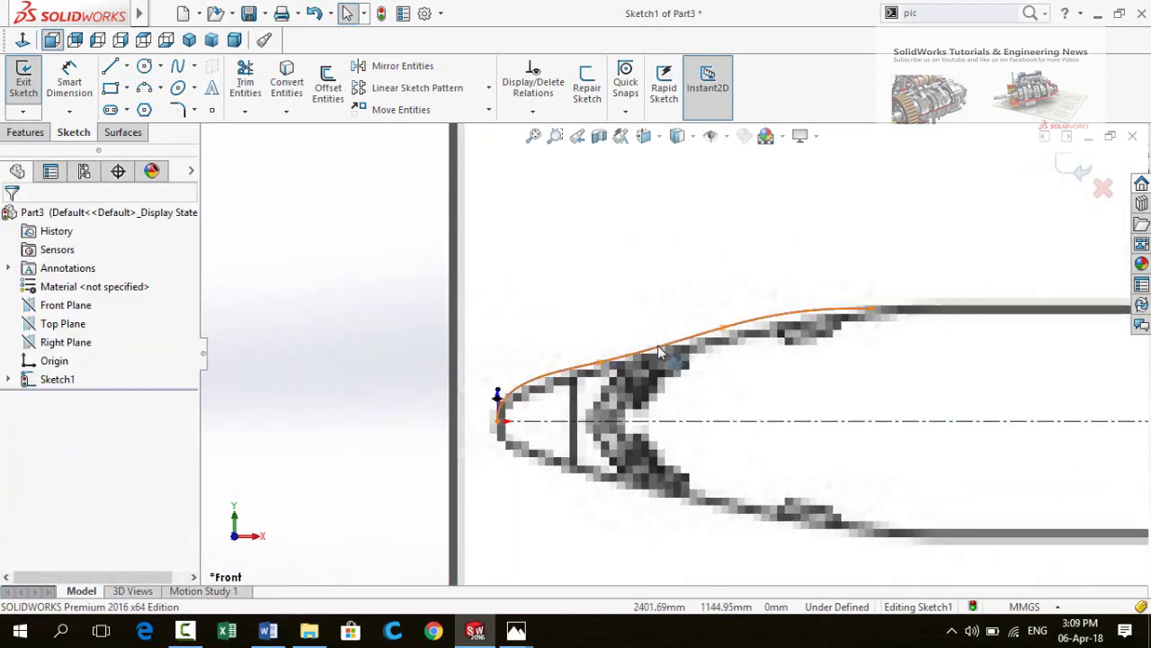
Drag the nose spline's interior points so the curve hugs the upper nose outline
left_click(659, 345)
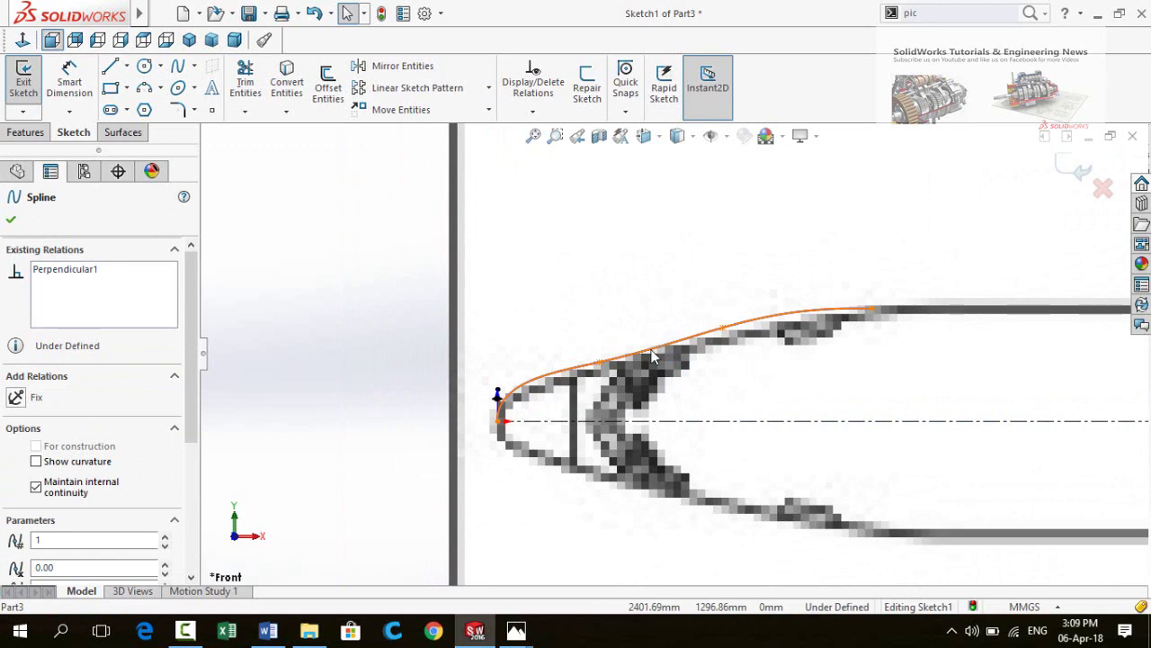
left_click(381, 390)
mouse_move(595, 369)
left_mouse_down()
mouse_move(655, 340)
mouse_move(547, 382)
left_mouse_up()
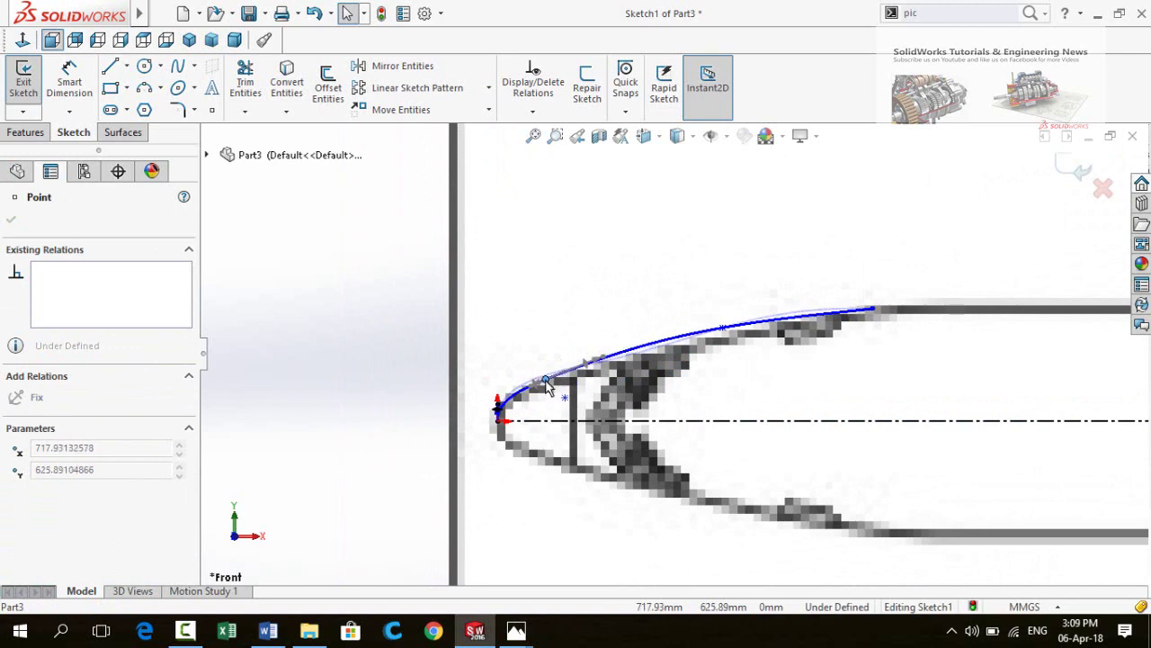
left_click_drag(549, 385, 541, 390)
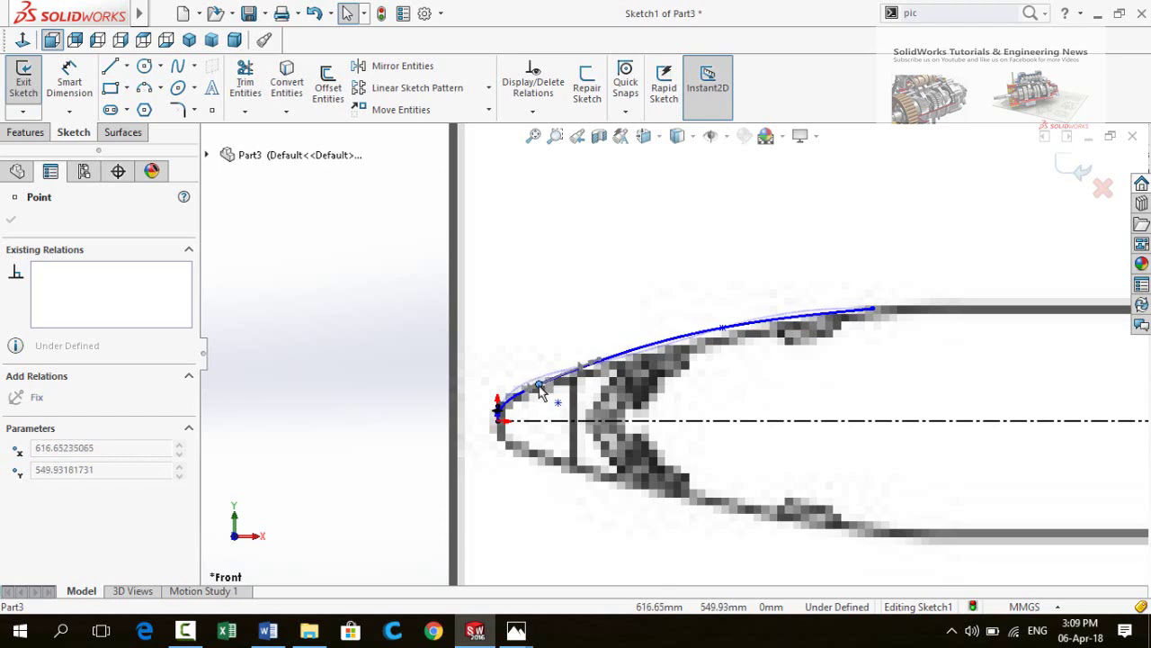
left_click_drag(539, 390, 541, 390)
key("Escape")
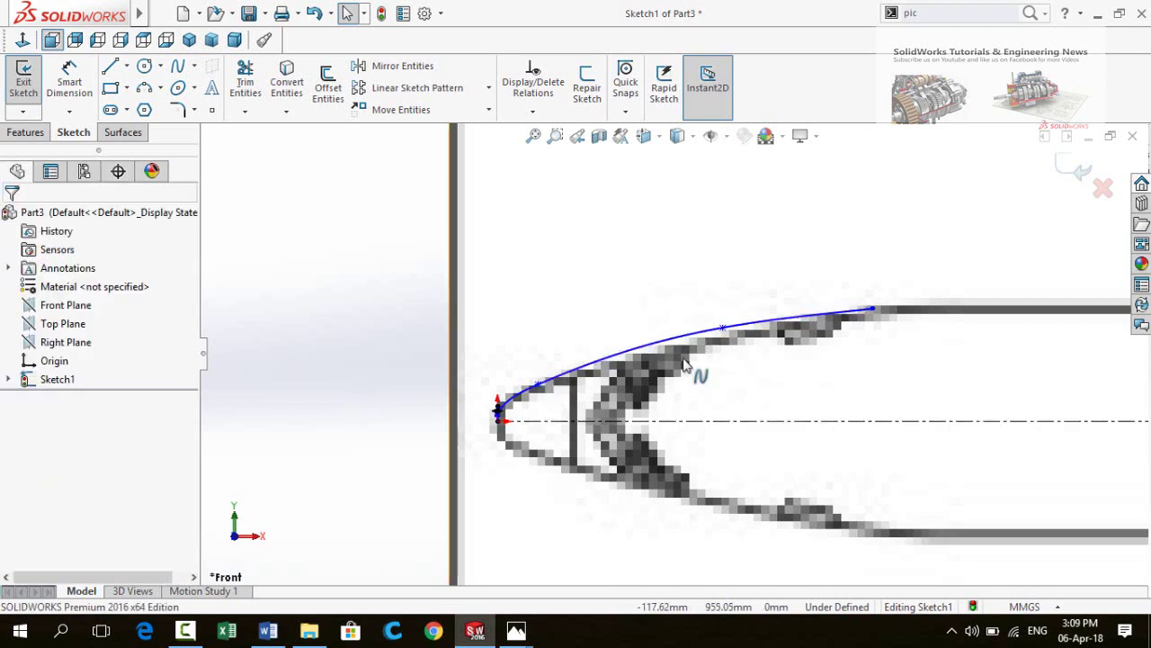
left_click_drag(722, 331, 783, 326)
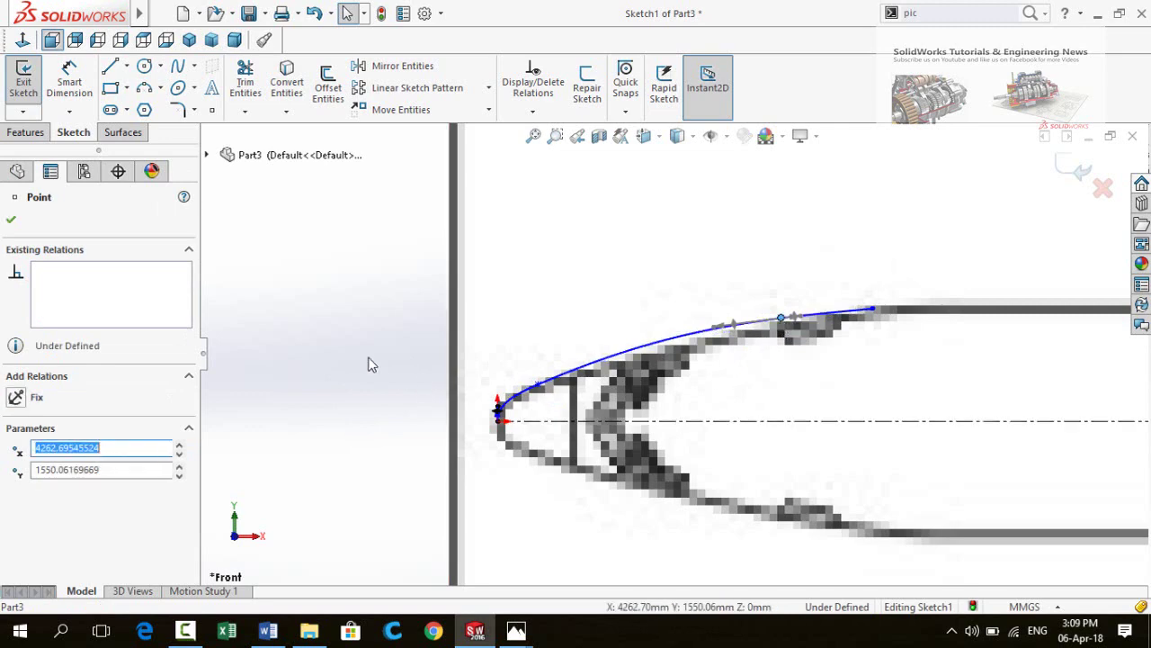
left_click(576, 332)
scroll(632, 333, "up", 5)
Draw a straight upper fuselage line from the nose spline's end to the tail taper
scroll(891, 418, "down", 5)
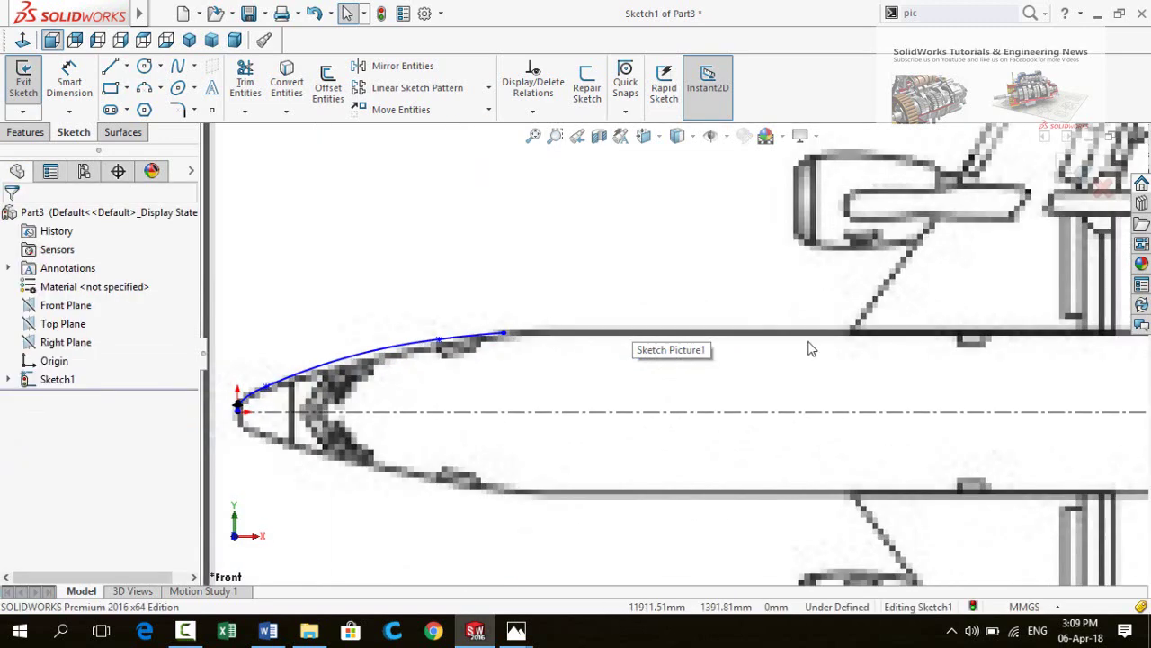
scroll(810, 348, "up", 1)
scroll(640, 358, "up", 1)
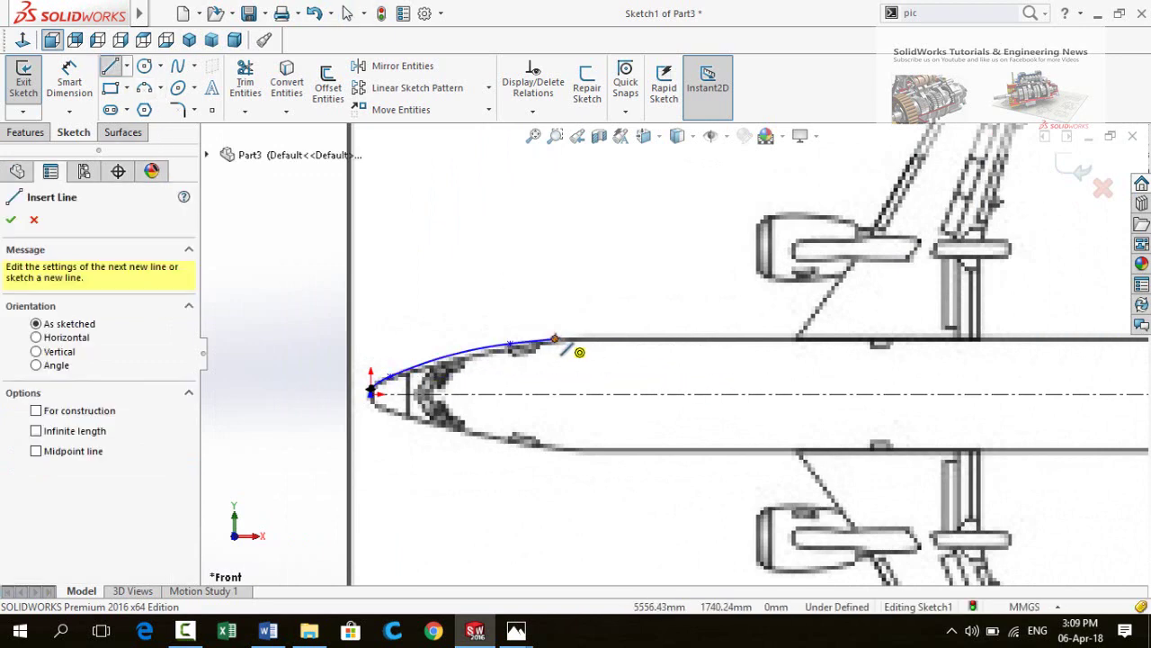
left_click(556, 341)
scroll(814, 329, "up", 4)
scroll(872, 373, "down", 4)
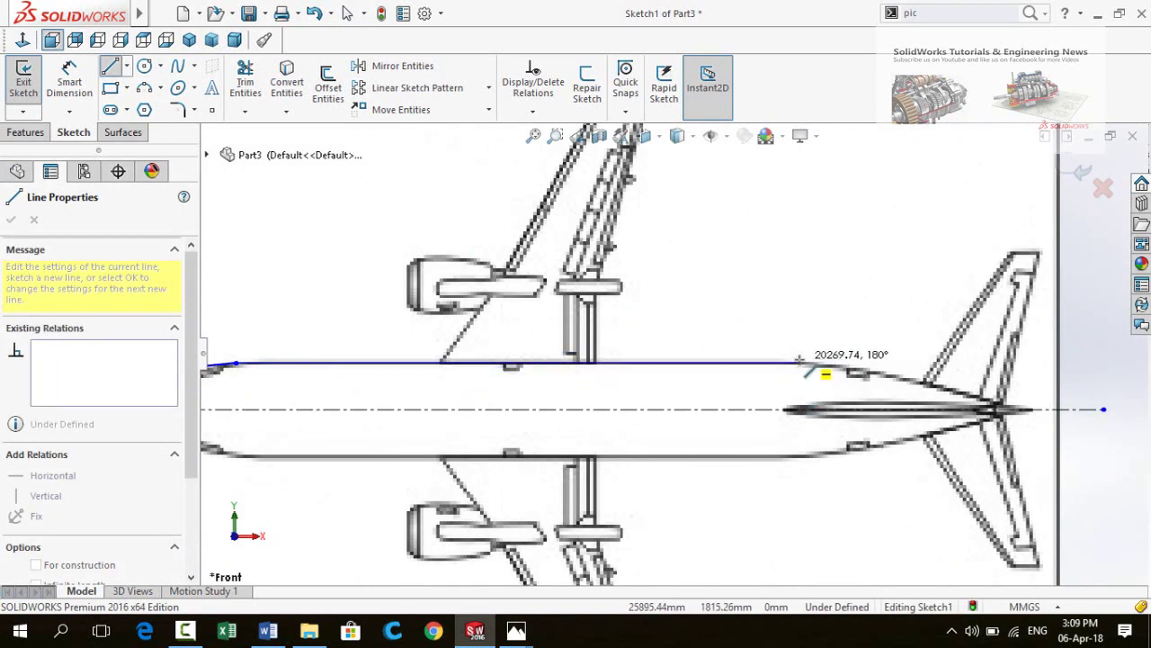
left_click(811, 363)
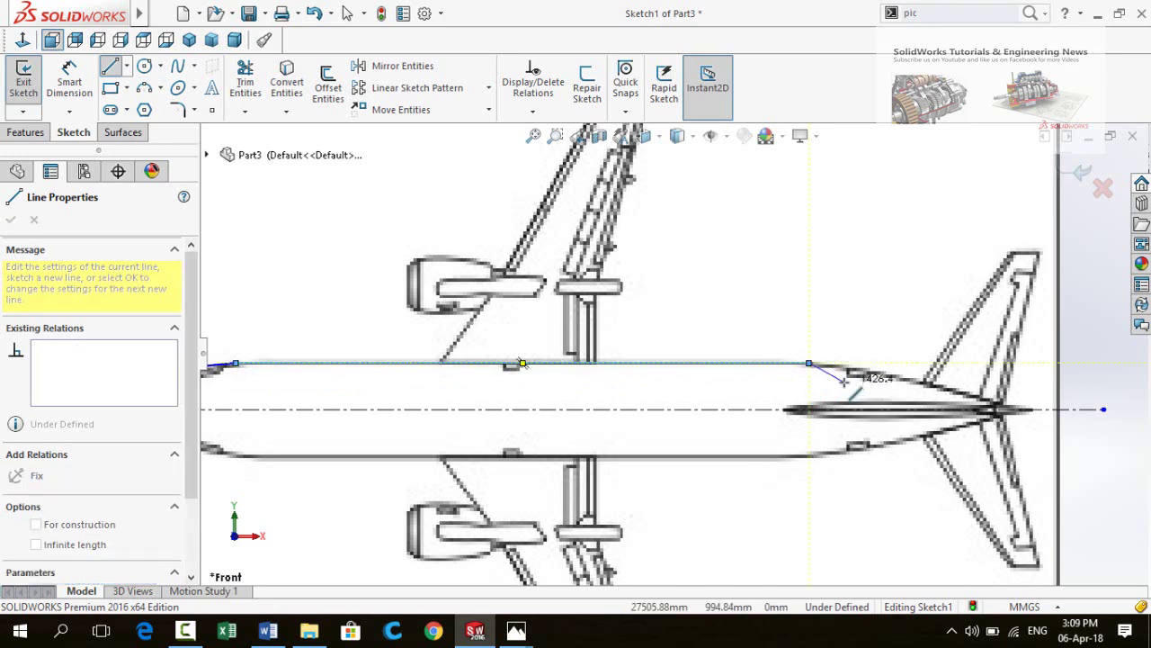
key("Escape")
Add a tail spline from the line's end down to the tail tip on the centerline
left_click(178, 72)
scroll(855, 396, "down", 2)
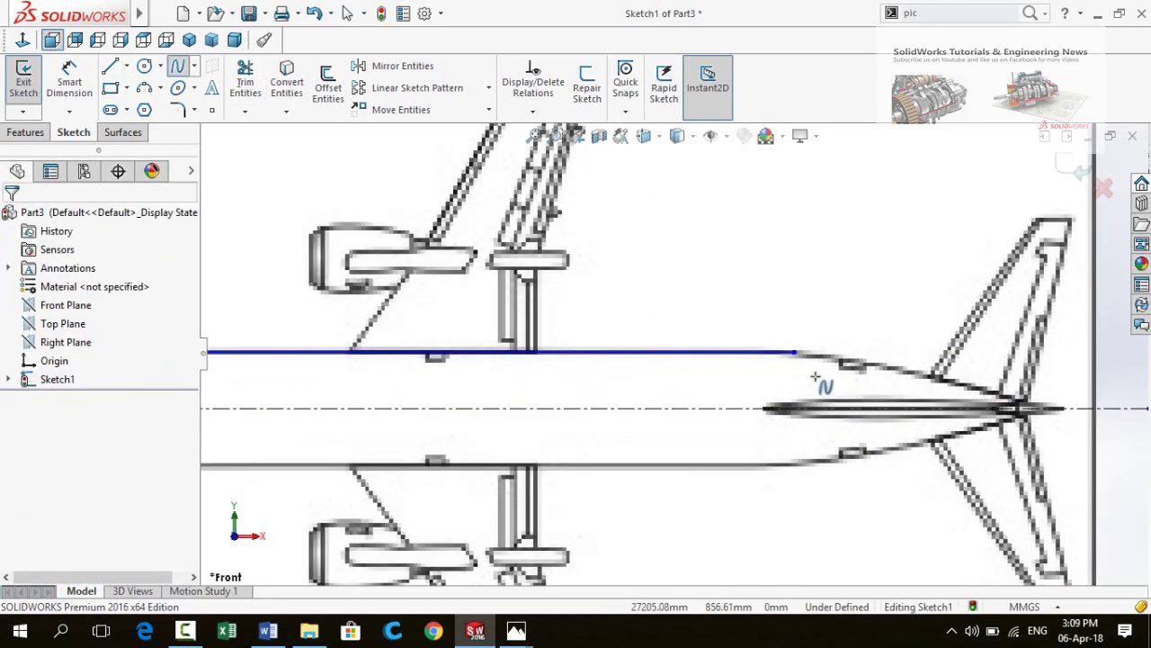
scroll(827, 380, "down", 2)
left_click(752, 330)
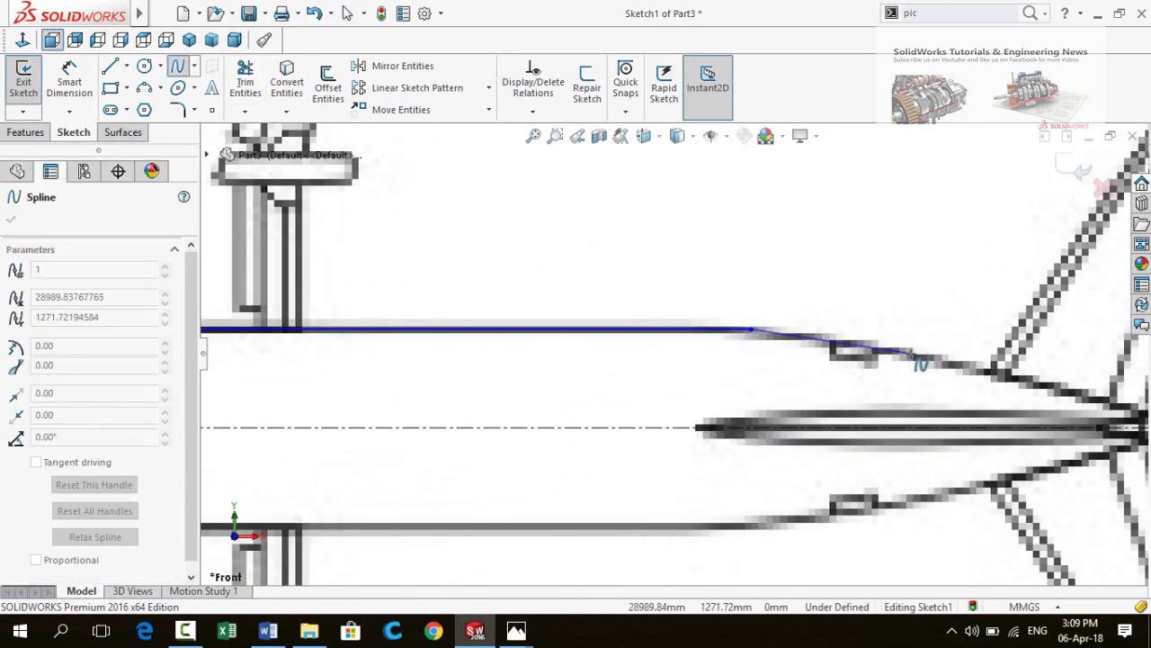
left_click(913, 352)
scroll(1044, 396, "up", 2)
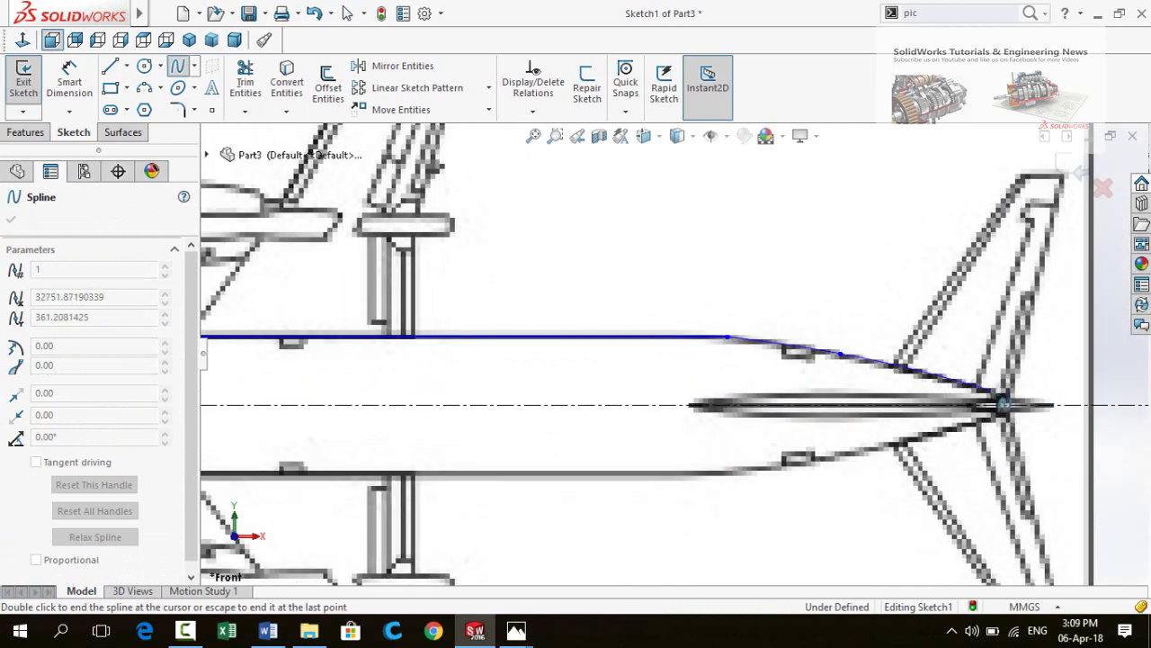
left_click(1000, 402)
key("Escape")
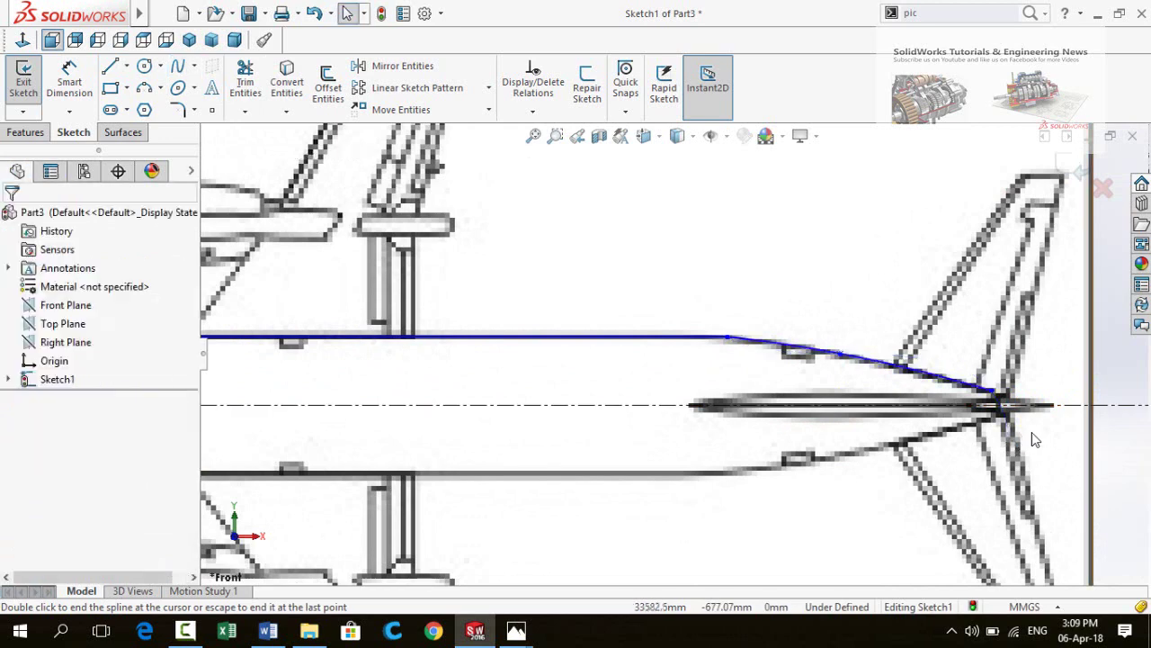
key("f")
scroll(404, 270, "up", 2)
scroll(378, 234, "down", 1)
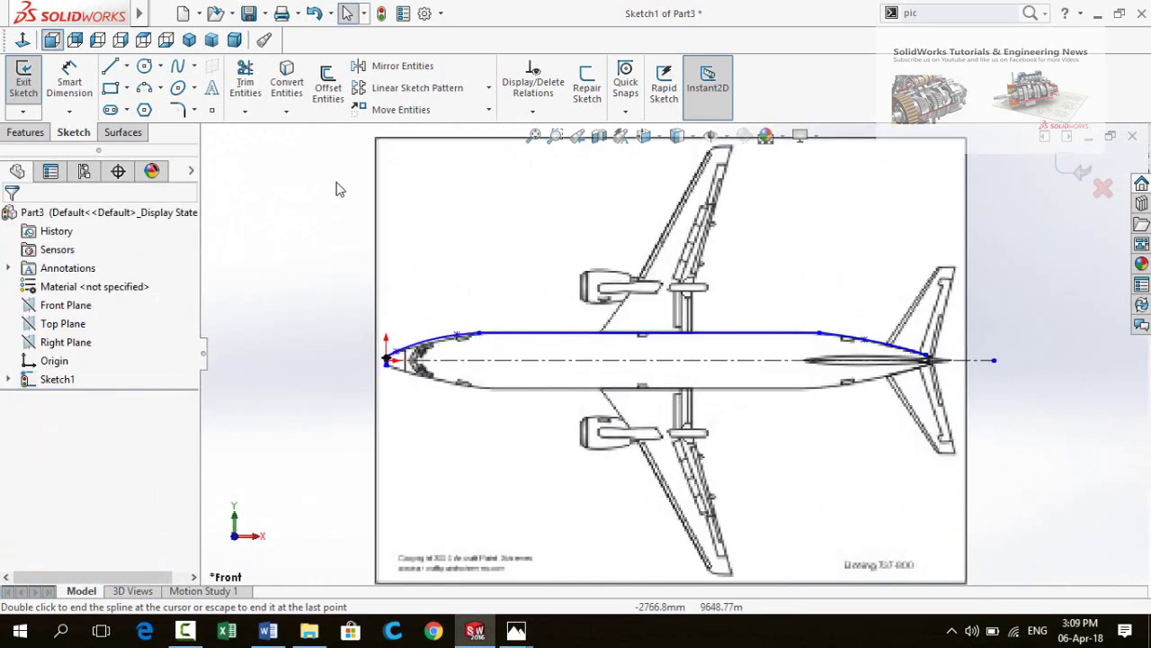
Mirror Spline2, Line3 and Spline3 about centerline Line2, then exit Sketch1
left_click(387, 66)
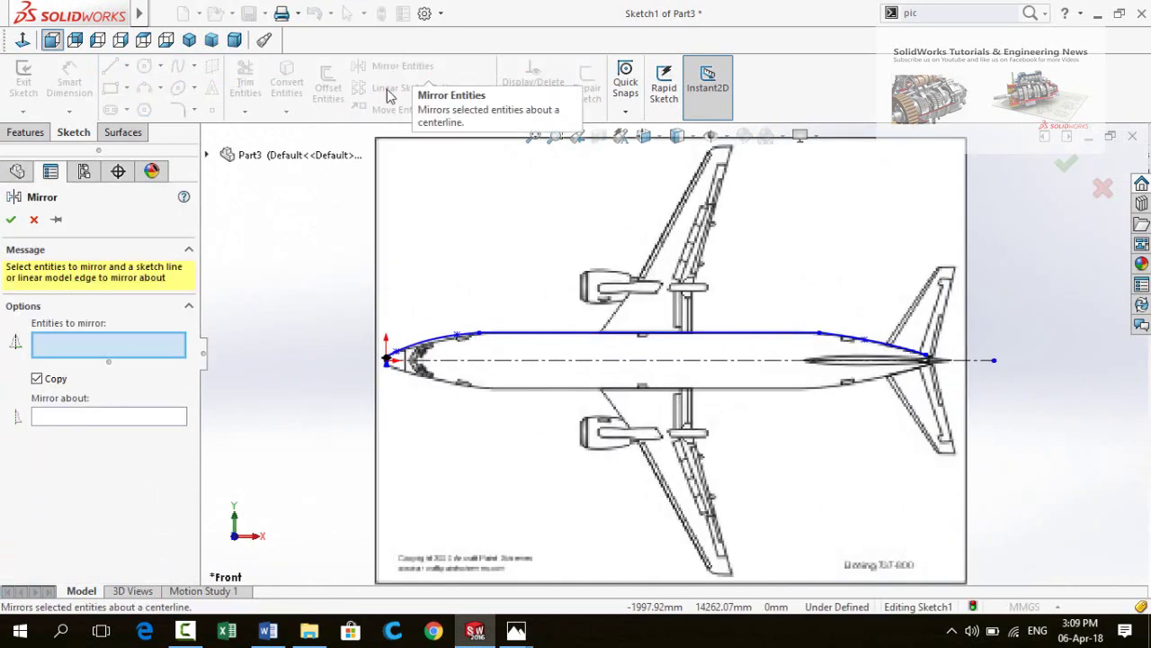
scroll(438, 340, "down", 1)
left_click(533, 336)
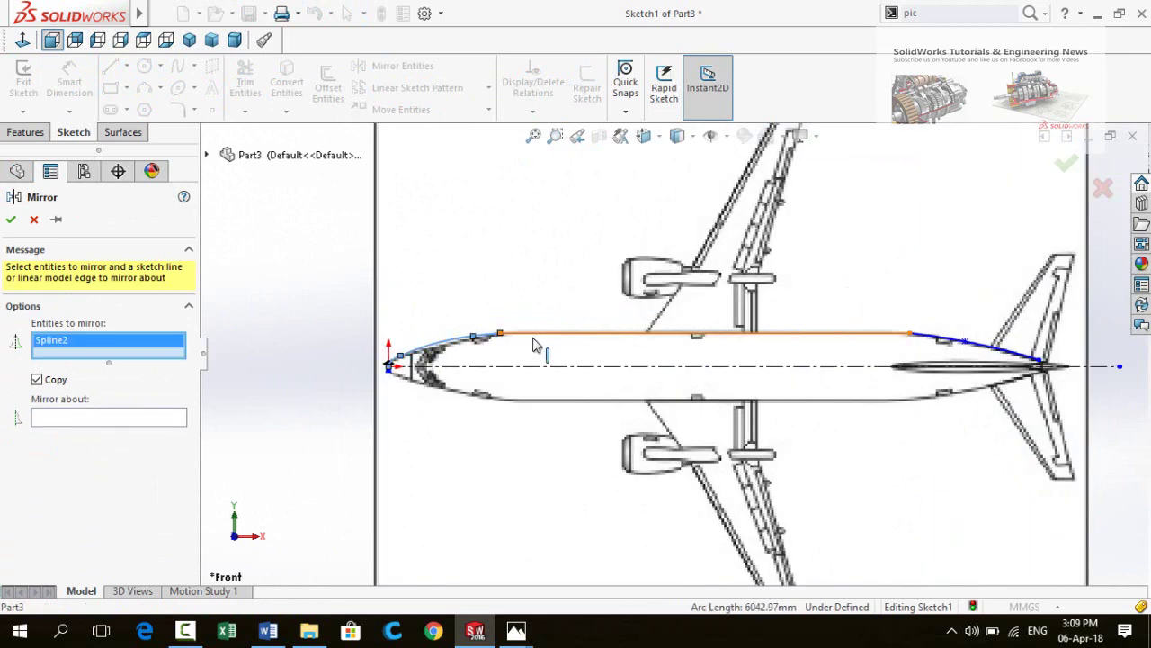
left_click(946, 341)
left_click(75, 441)
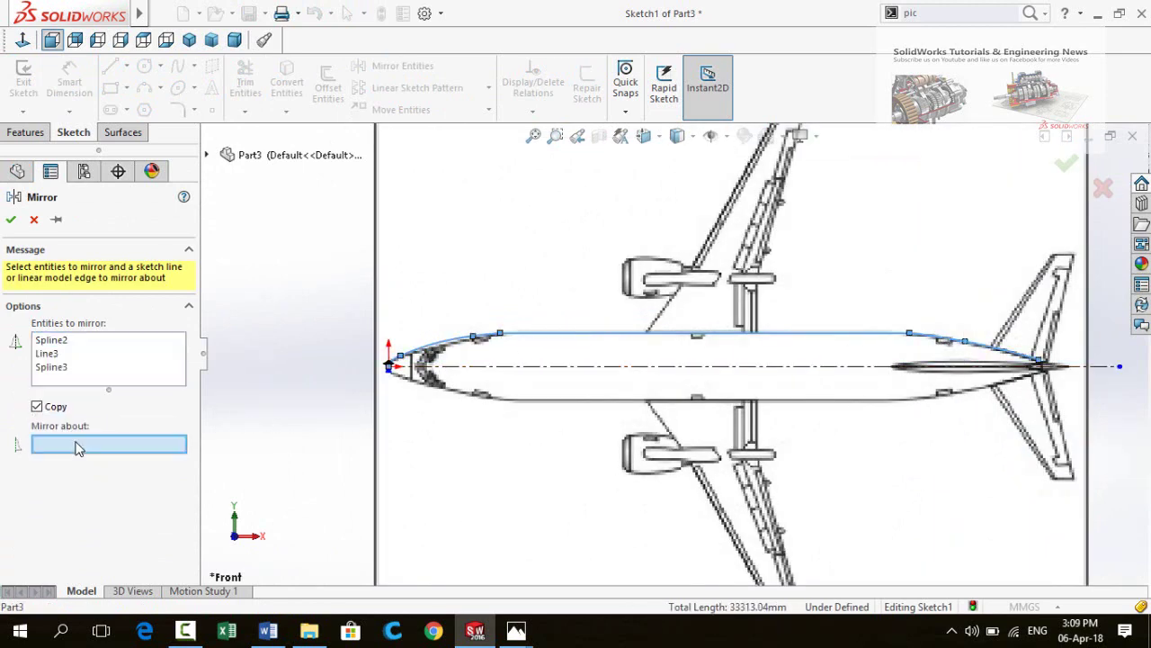
left_click(537, 369)
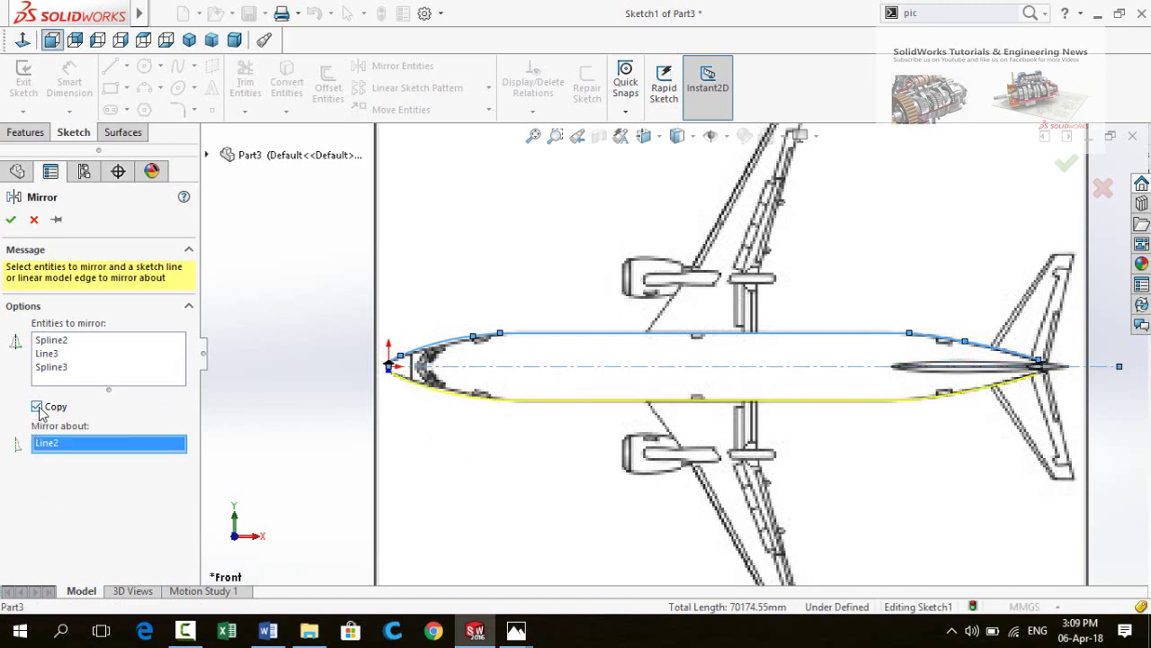
left_click(12, 223)
key("f")
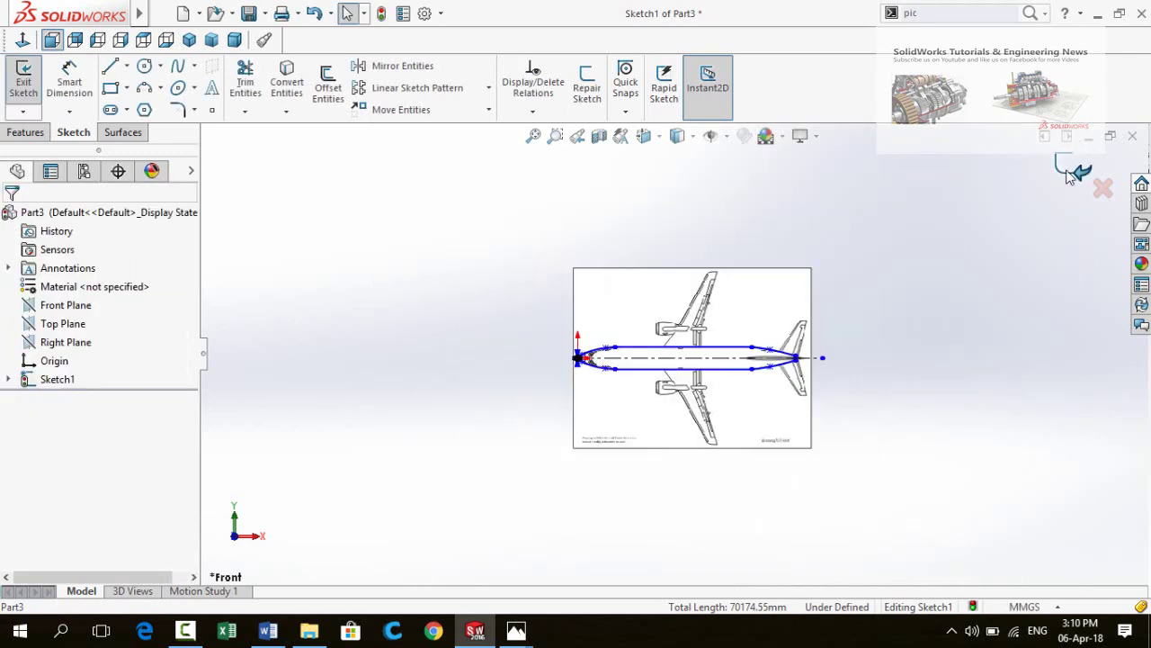
left_click(1071, 173)
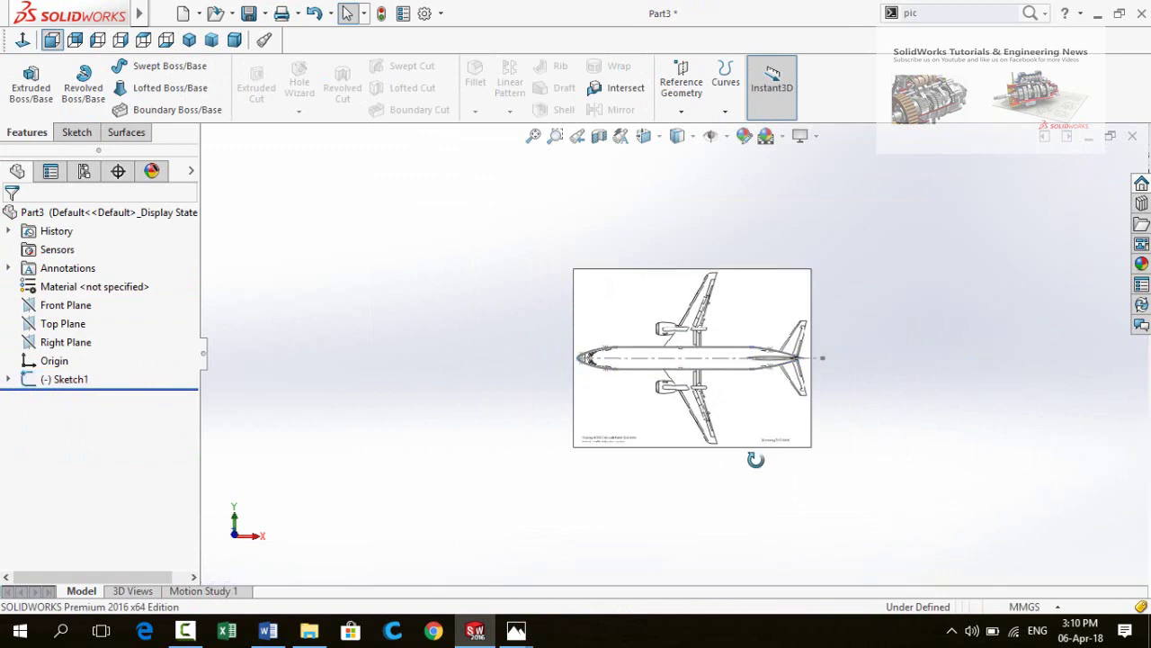
Suppress Sketch Picture1 to hide the top-view aeroplane image
mouse_move(756, 460)
middle_mouse_down()
mouse_move(743, 314)
mouse_move(744, 408)
middle_mouse_up()
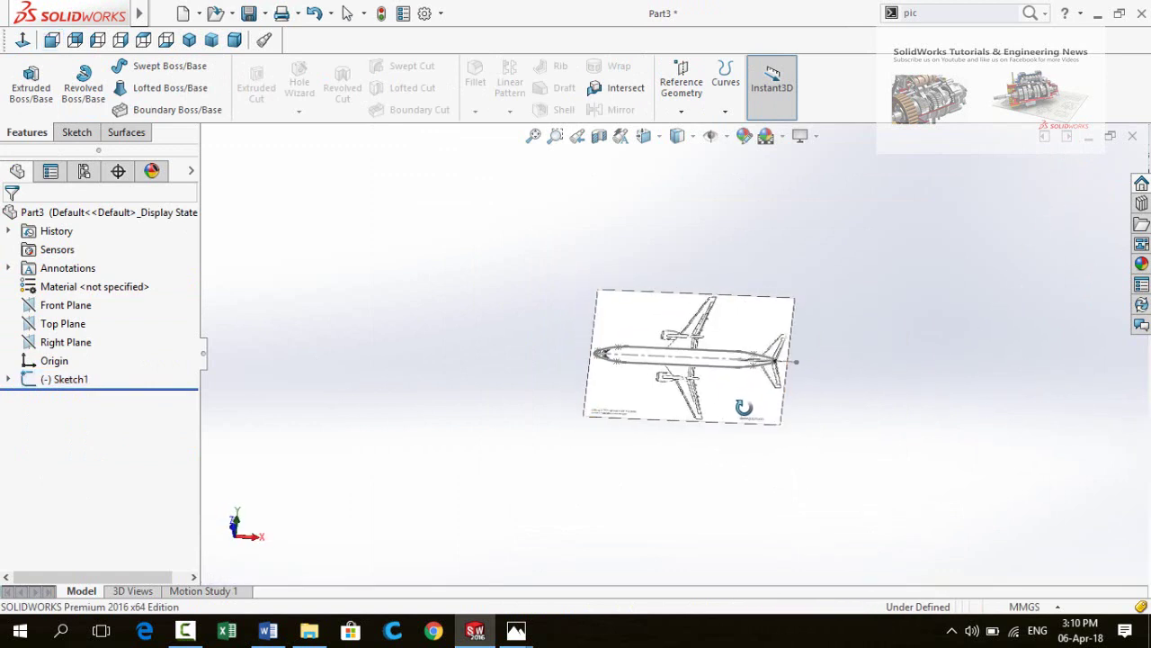
scroll(710, 378, "down", 2)
scroll(630, 387, "down", 1)
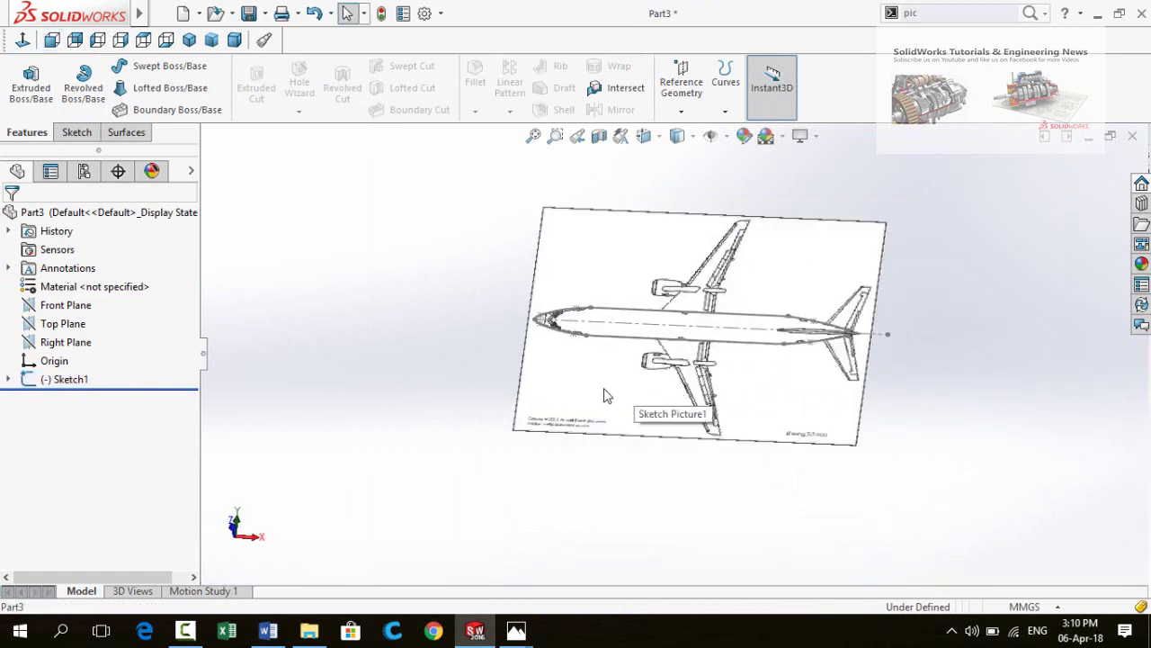
right_click(604, 395)
left_click(634, 240)
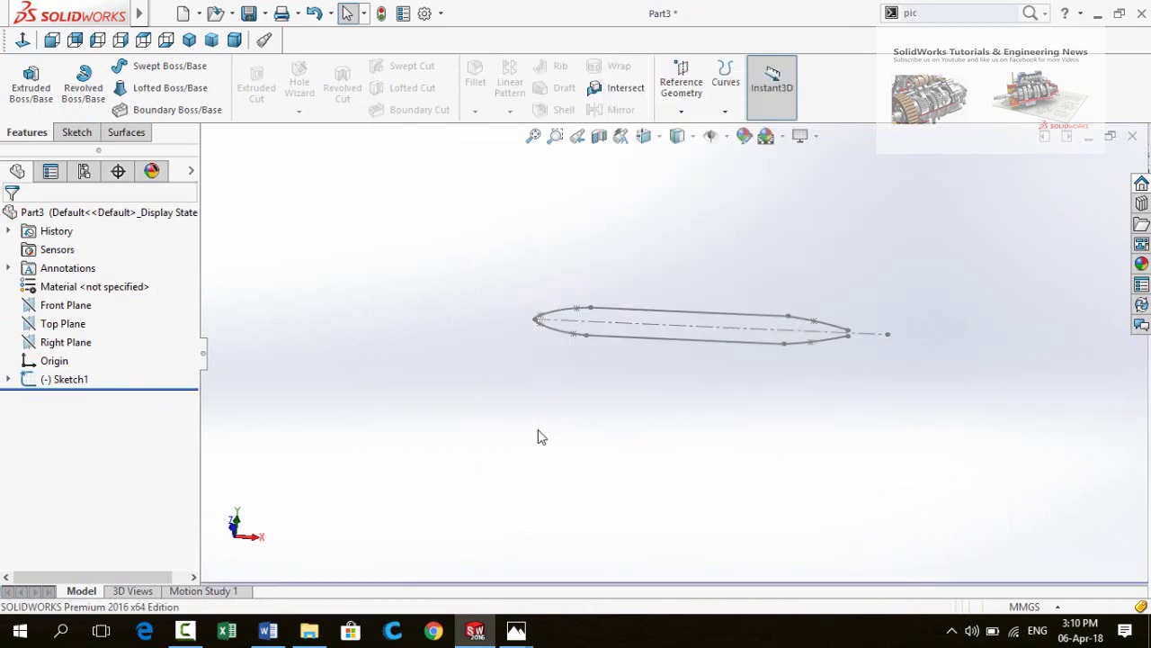
mouse_move(548, 421)
middle_mouse_down()
mouse_move(589, 380)
mouse_move(447, 394)
middle_mouse_up()
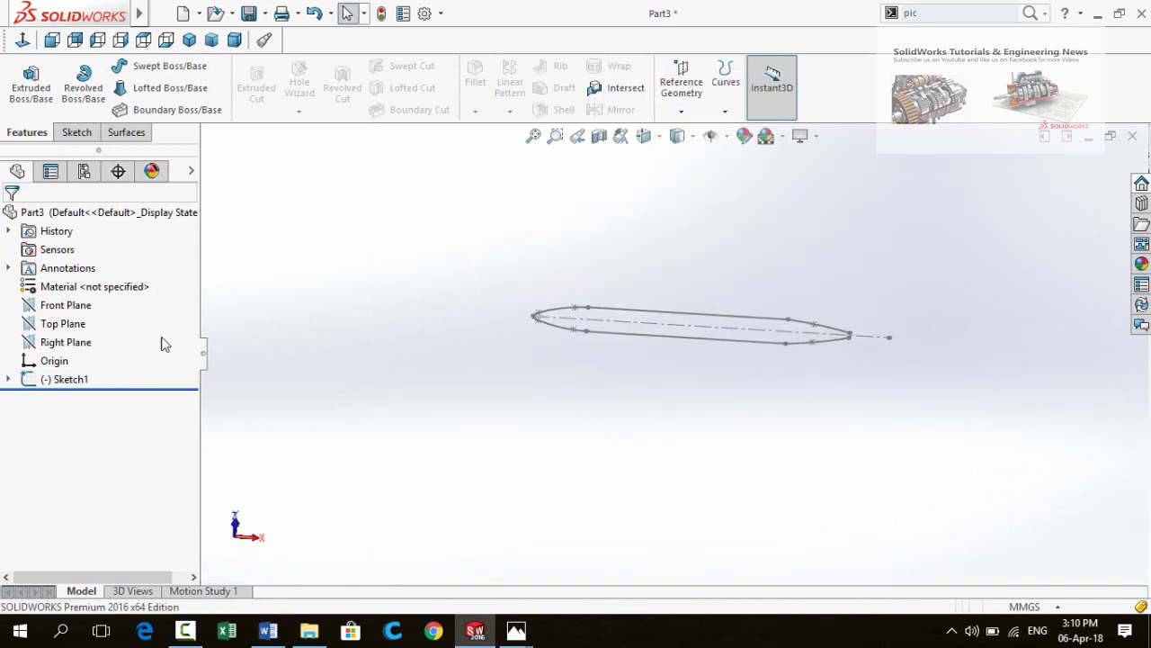
Sketch on the Top Plane and insert how-to-draw-Aeroplane-Sideview-step-2 as a sketch picture
left_click(50, 326)
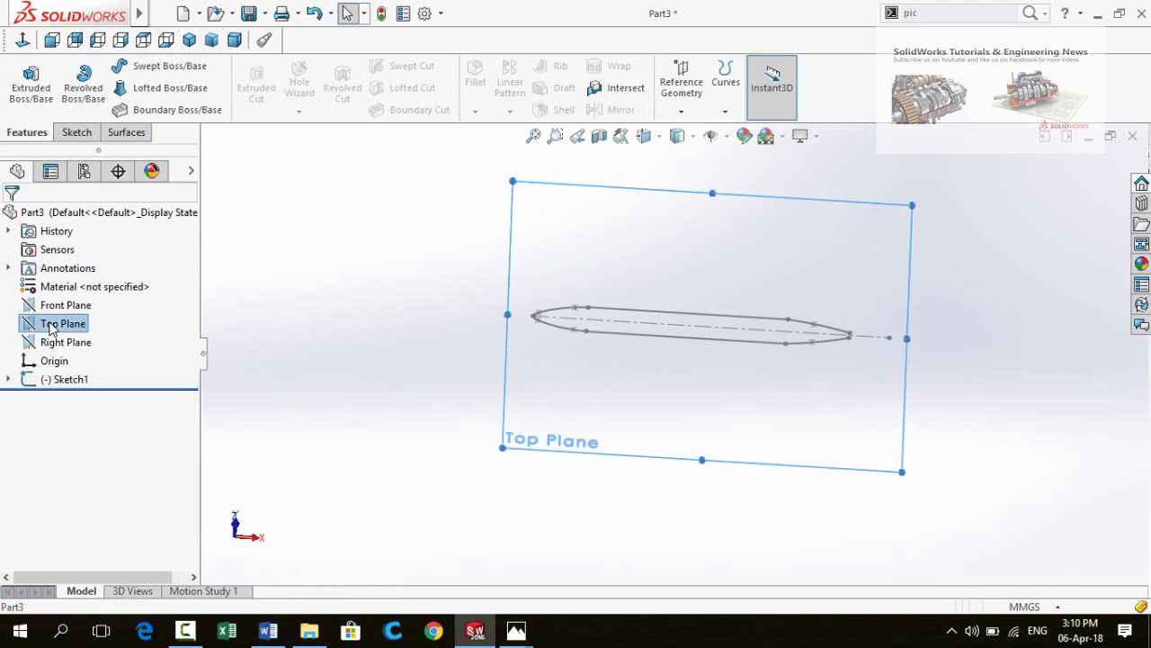
left_click(103, 298)
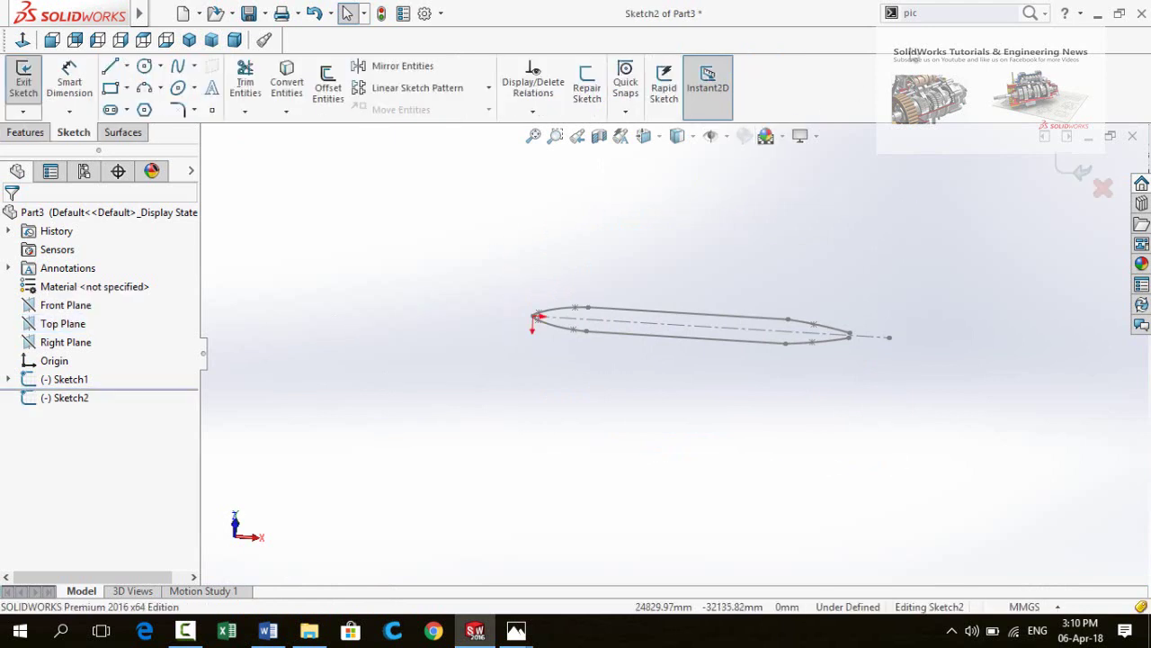
left_click(931, 14)
type("p")
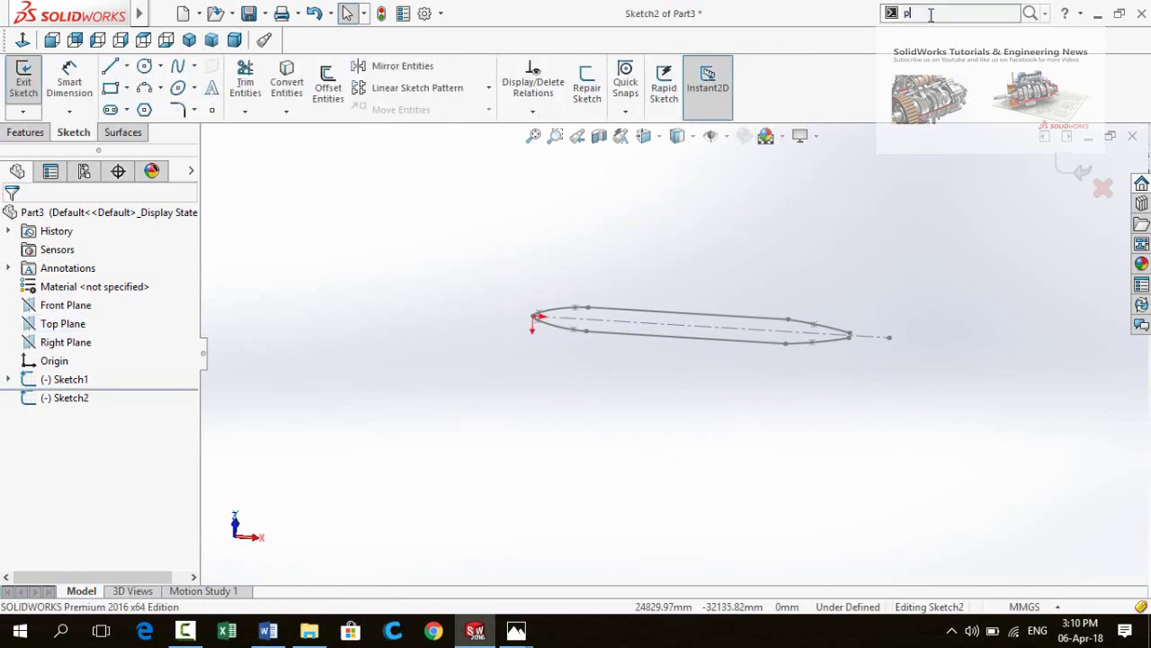
type("ic")
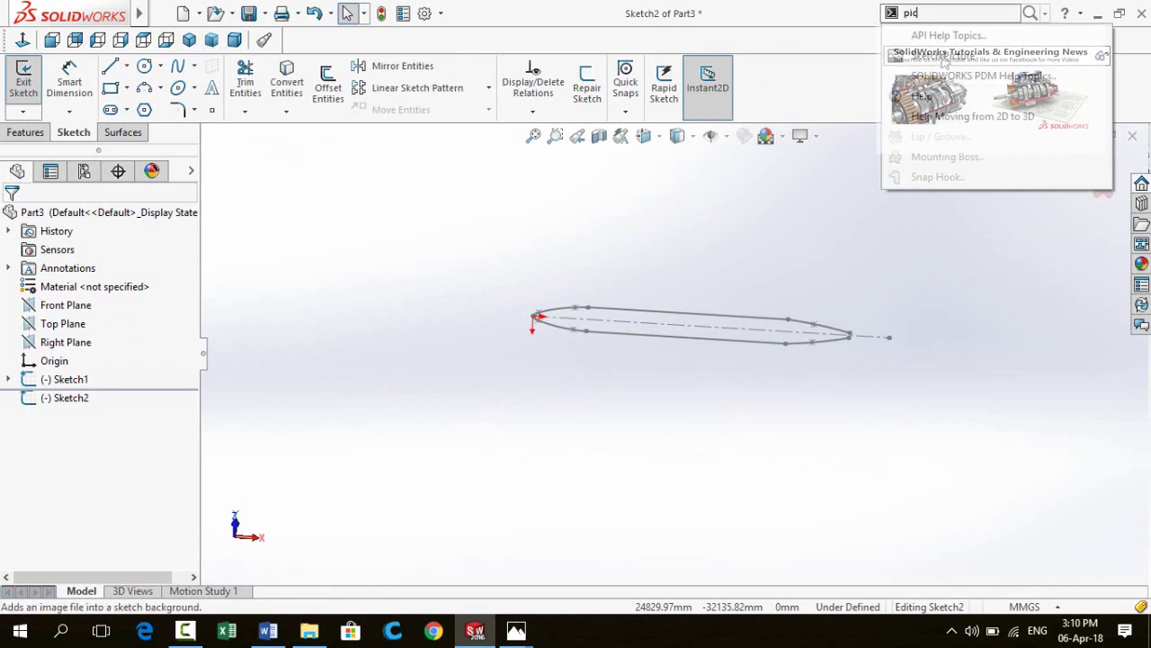
left_click(944, 59)
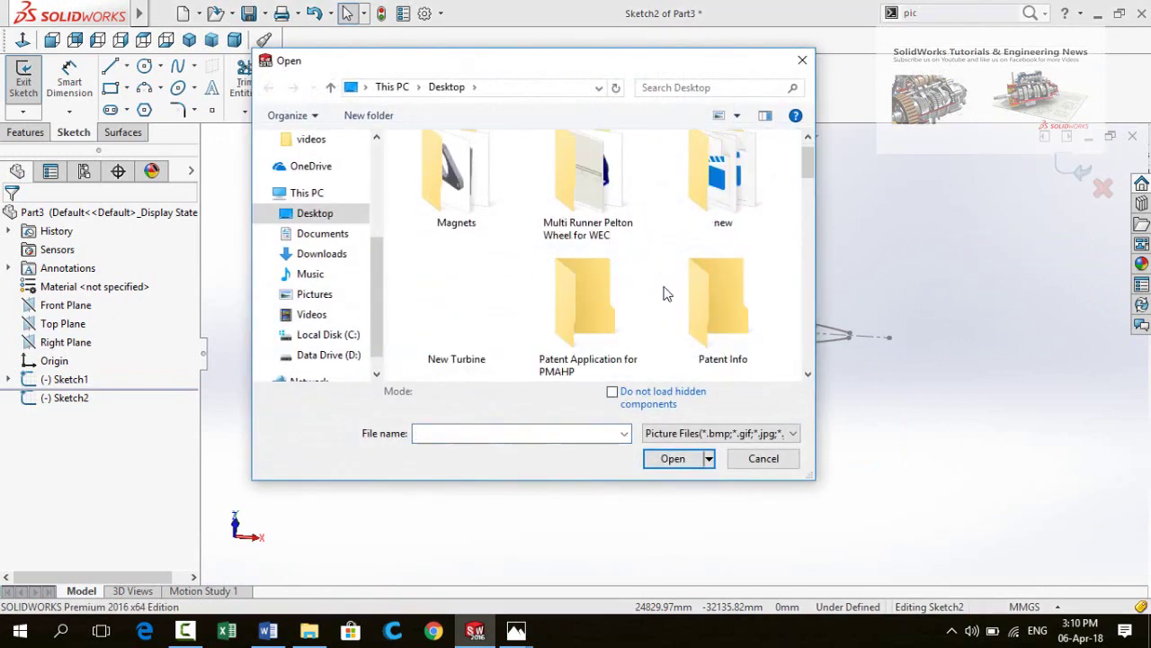
scroll(666, 293, "down", 2)
scroll(657, 286, "down", 2)
scroll(638, 274, "down", 2)
scroll(615, 258, "down", 1)
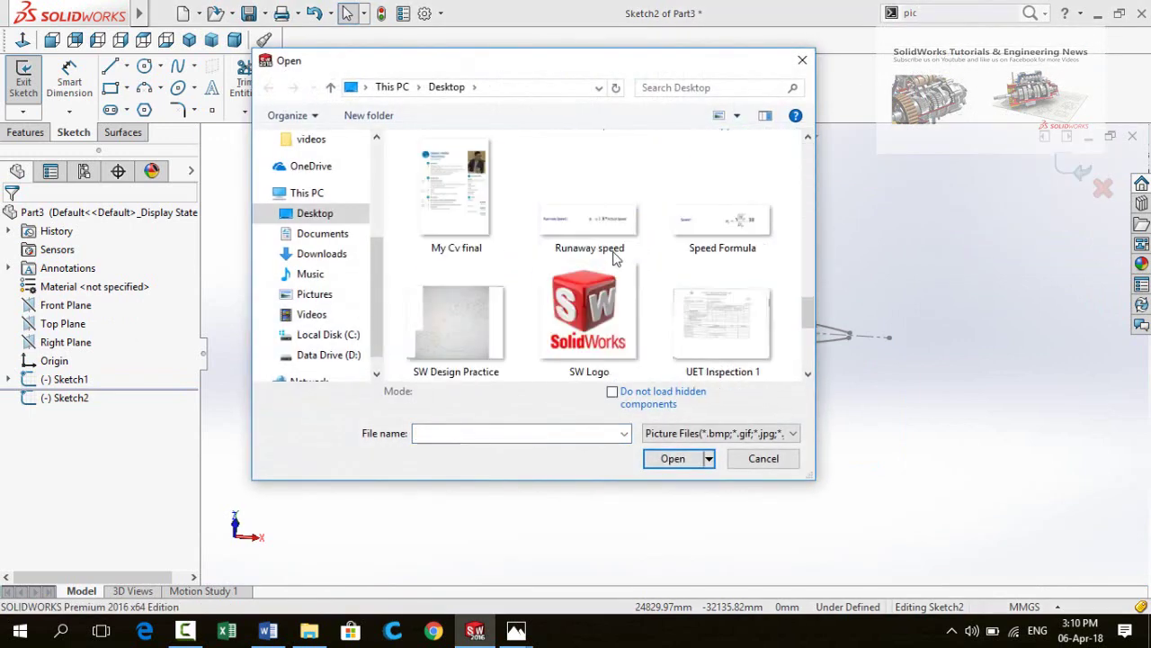
scroll(615, 258, "up", 1)
left_click(598, 238)
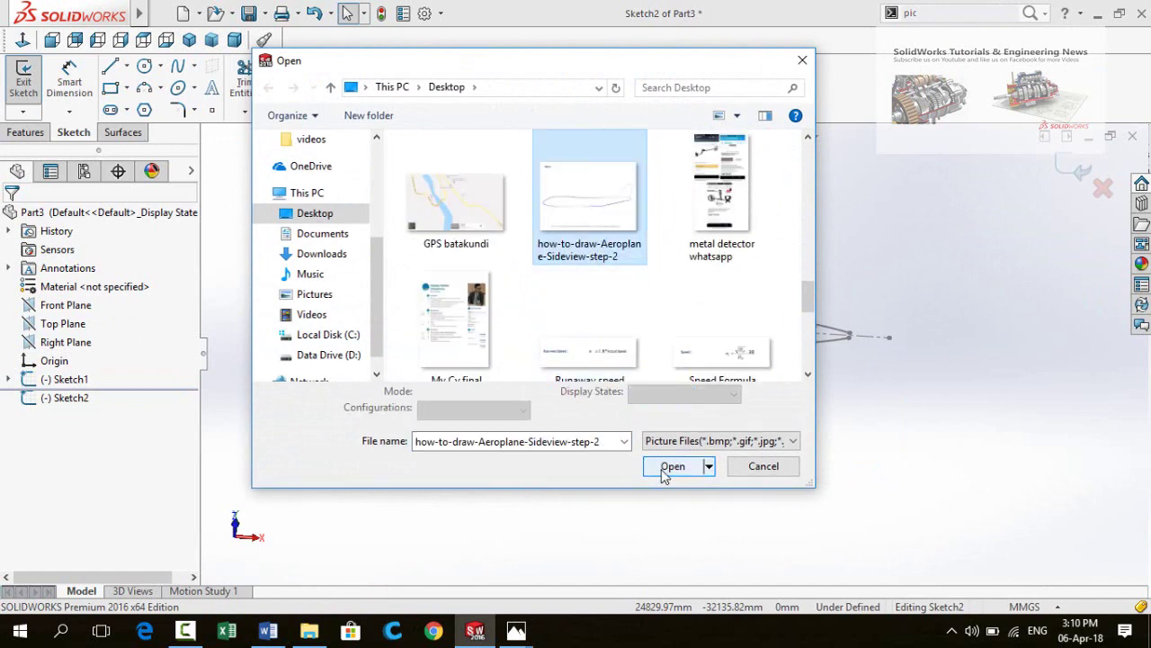
left_click(666, 471)
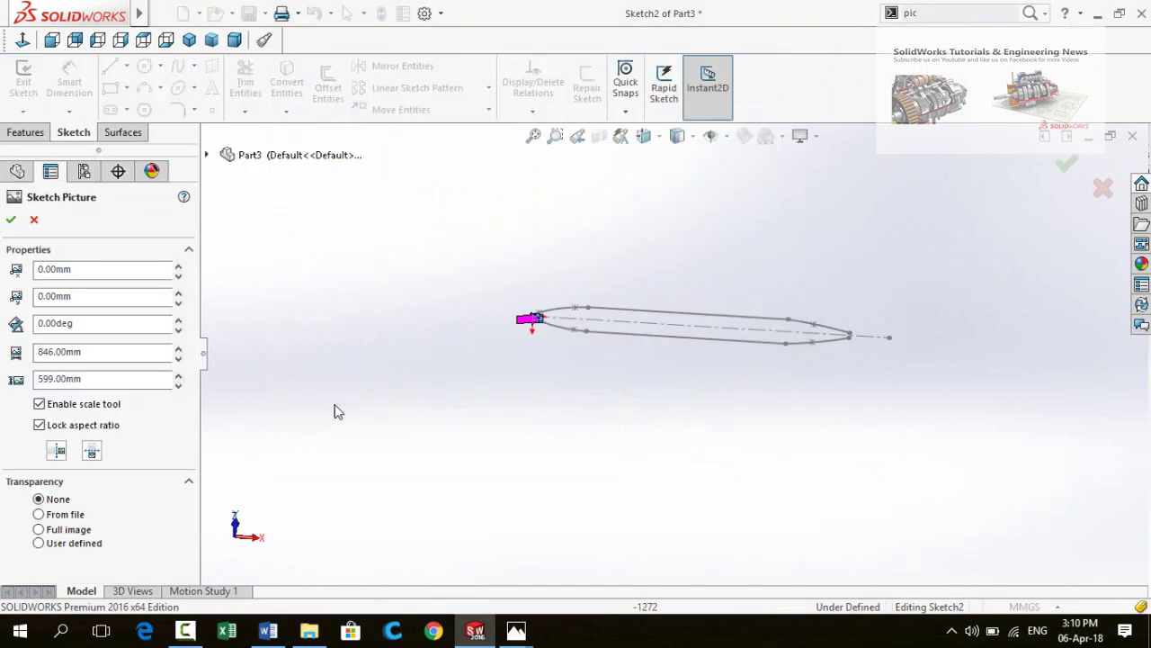
Set the side-view picture width to 36 m and flip it vertically
double_click(97, 351)
type("36m")
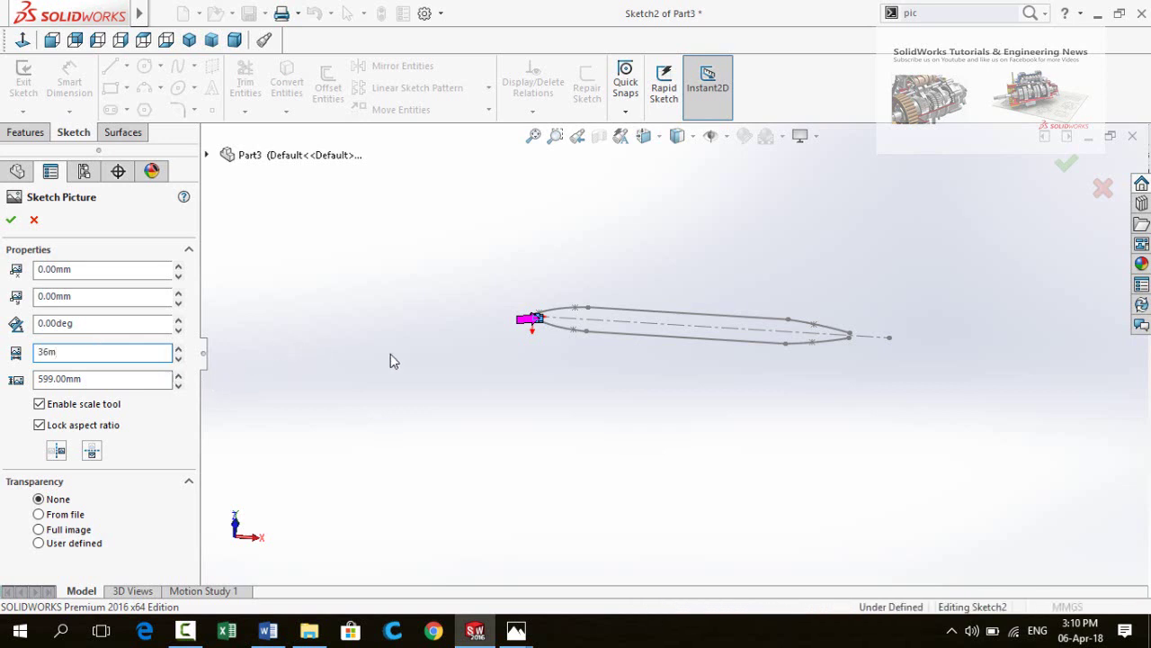
key("Return")
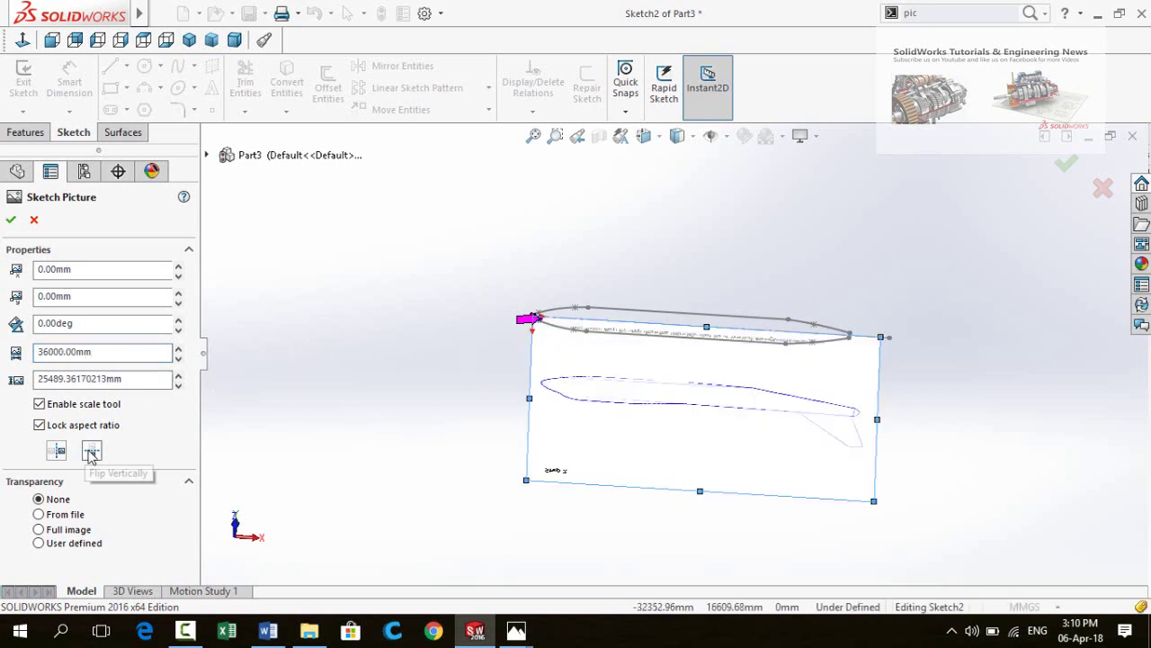
left_click(92, 452)
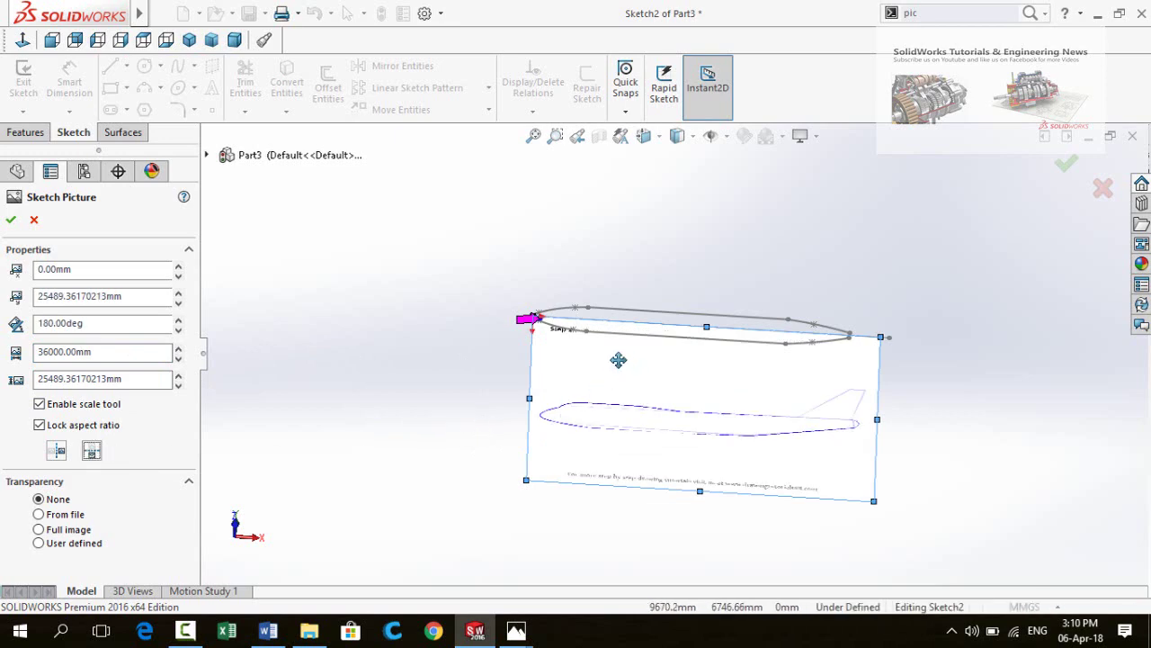
Move the picture over the fuselage outline so its nose meets the outline's nose
mouse_move(617, 359)
left_mouse_down()
mouse_move(601, 432)
mouse_move(553, 316)
left_mouse_up()
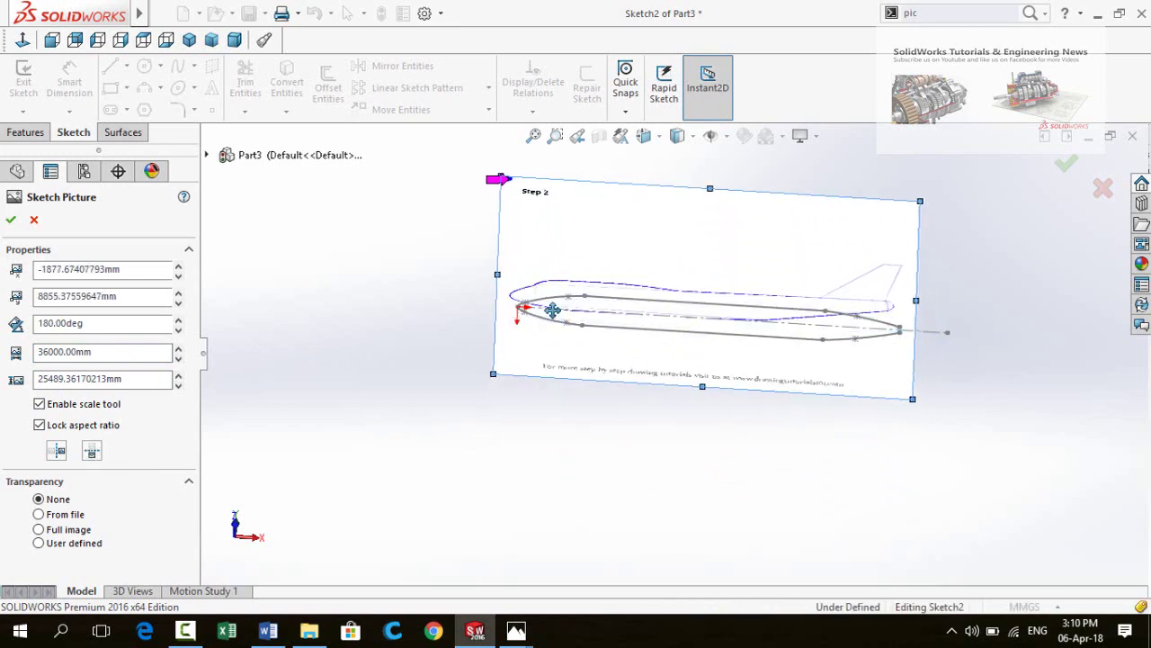
scroll(553, 316, "down", 3)
scroll(586, 305, "down", 2)
scroll(586, 306, "down", 3)
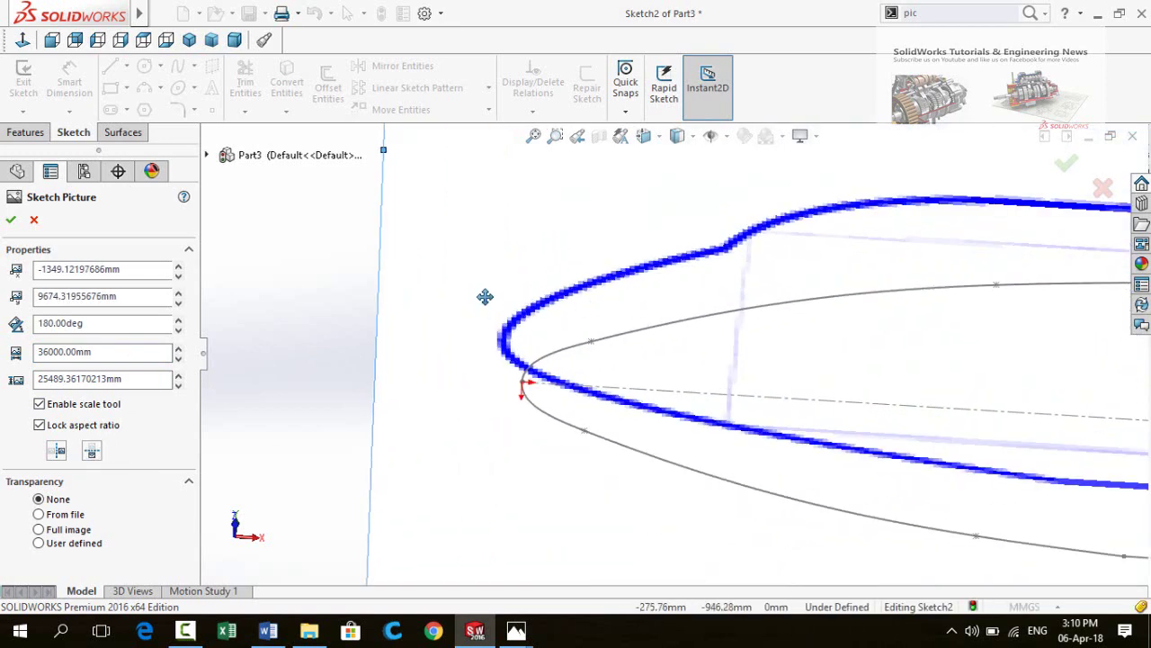
left_click_drag(483, 296, 507, 334)
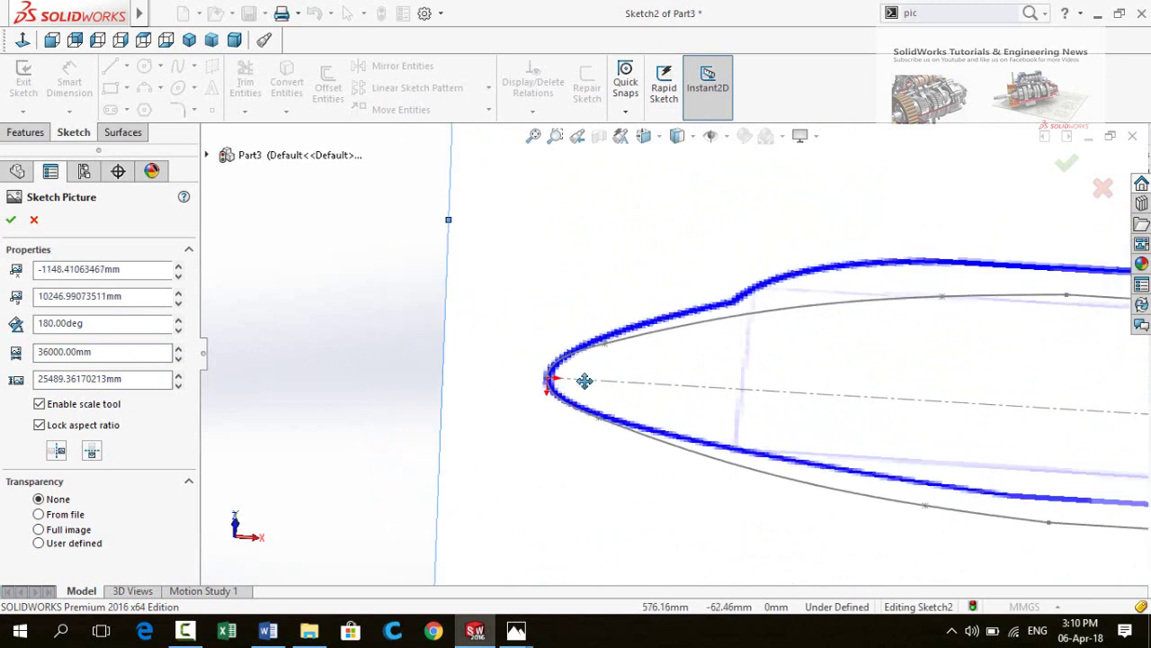
scroll(720, 405, "up", 5)
scroll(917, 413, "up", 1)
In Normal To view, resize the picture so the tail matches and the nose sits on the origin
key("space")
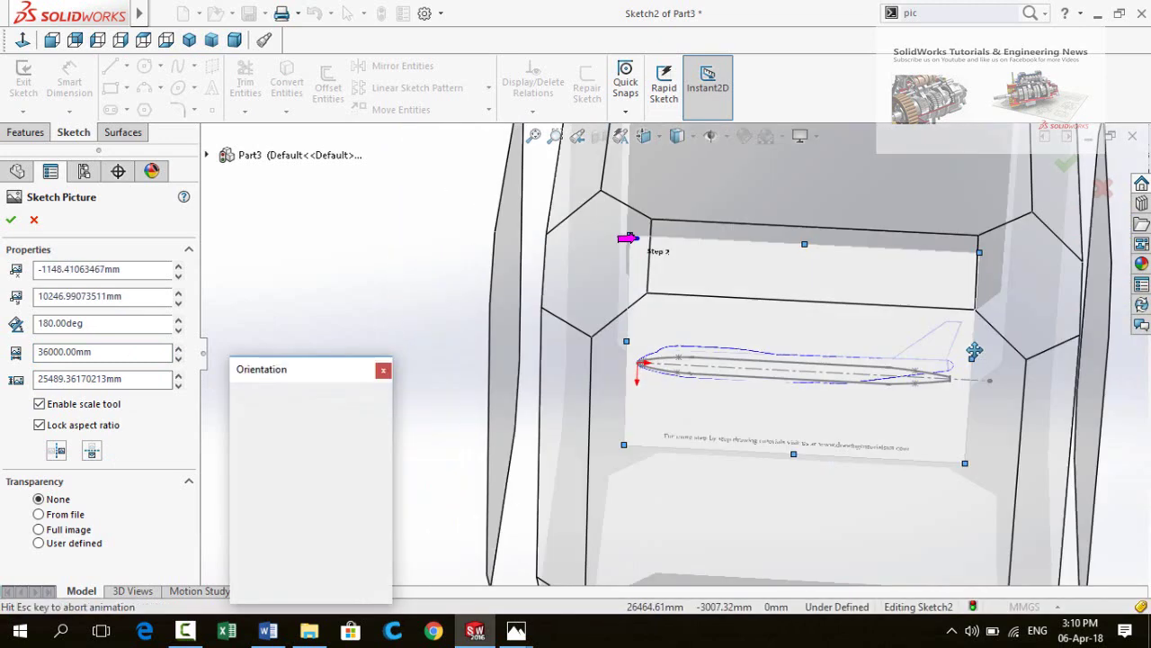
left_click(656, 414)
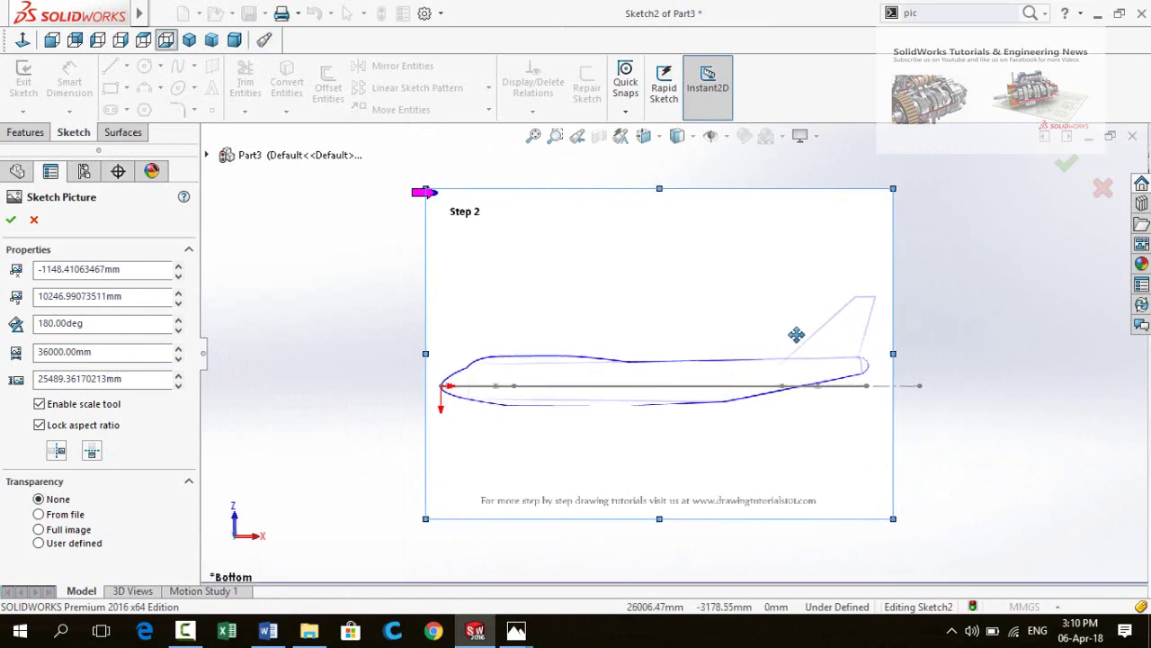
scroll(943, 354, "down", 2)
left_click_drag(943, 358, 951, 357)
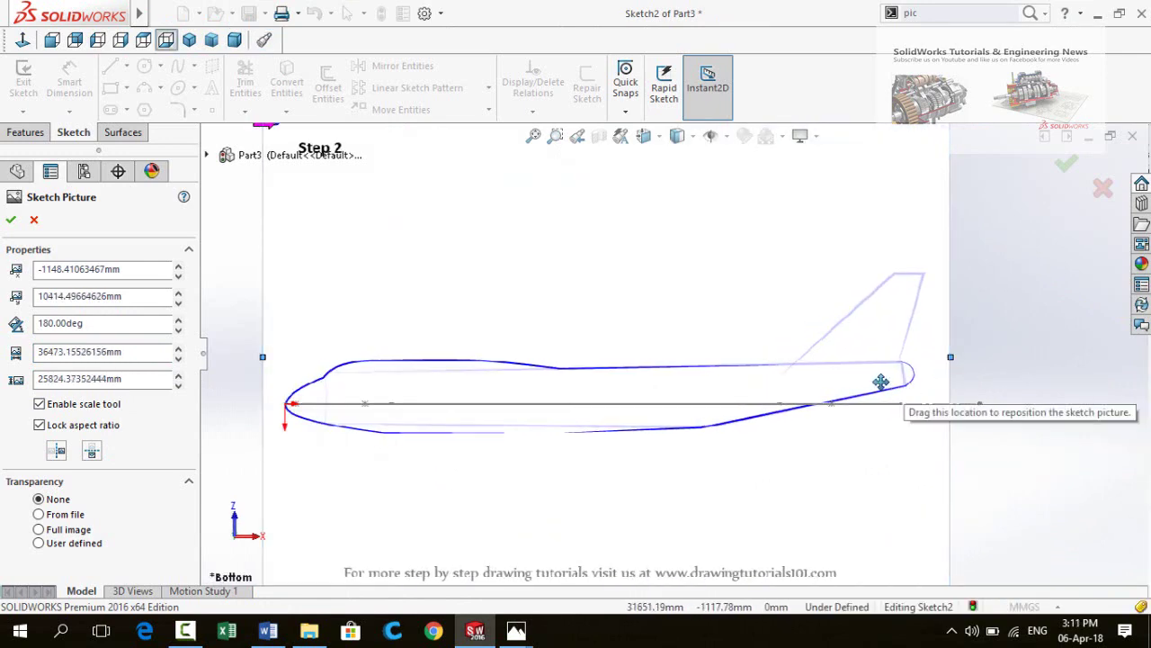
scroll(881, 387, "down", 3)
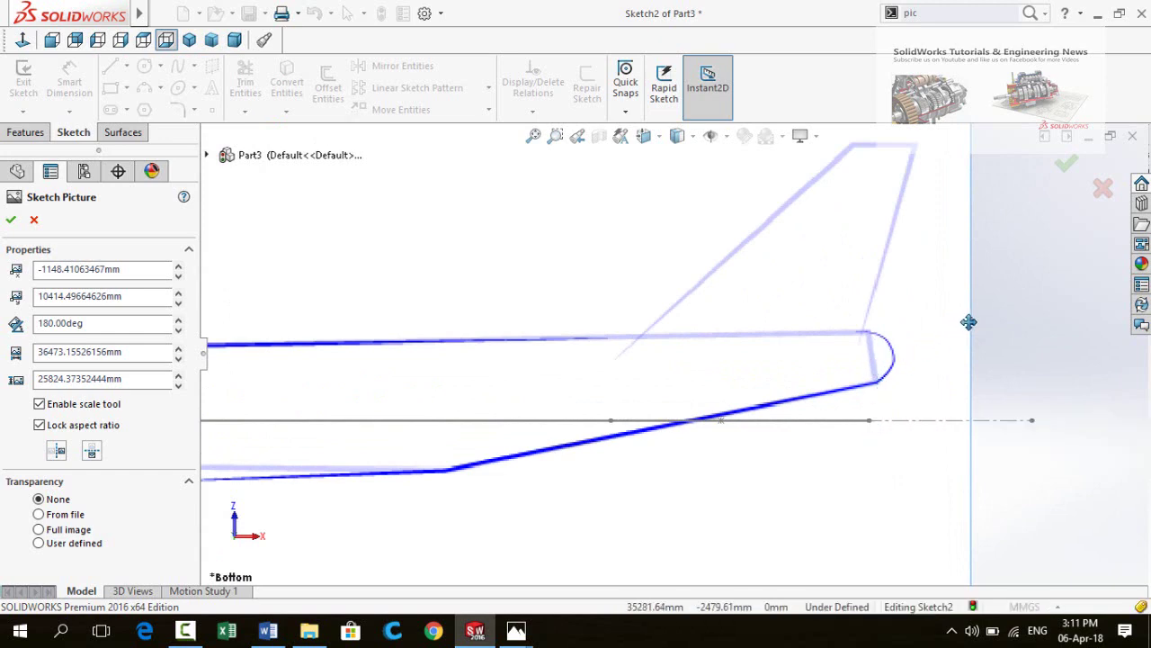
left_click_drag(967, 323, 964, 324)
scroll(812, 405, "up", 3)
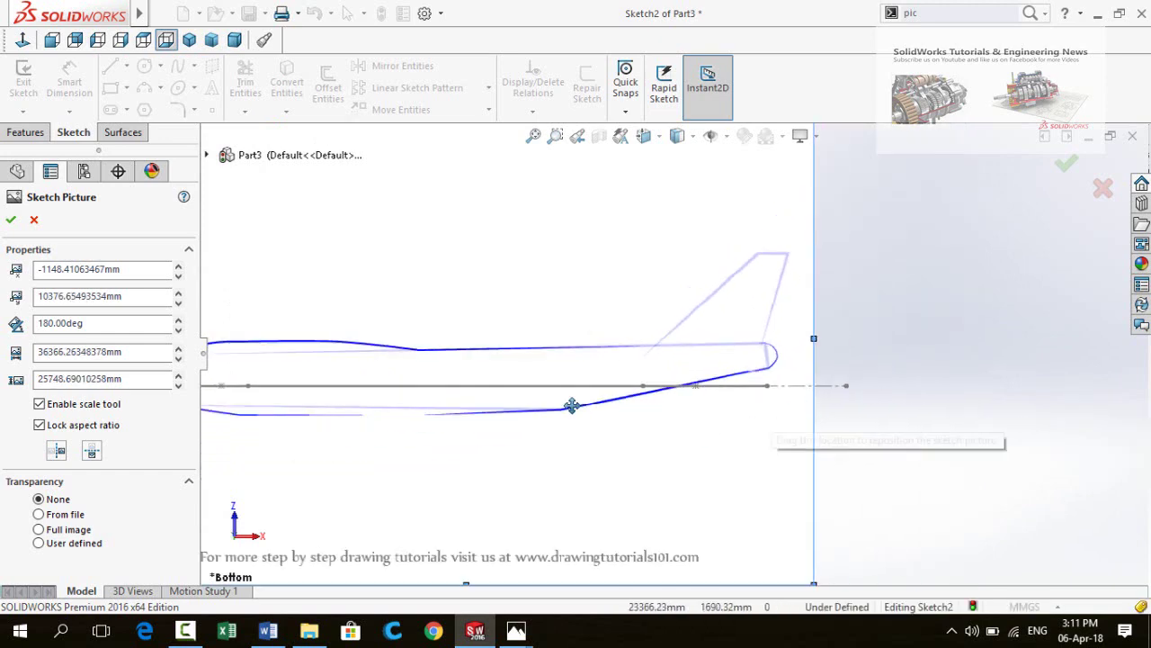
scroll(573, 384, "up", 5)
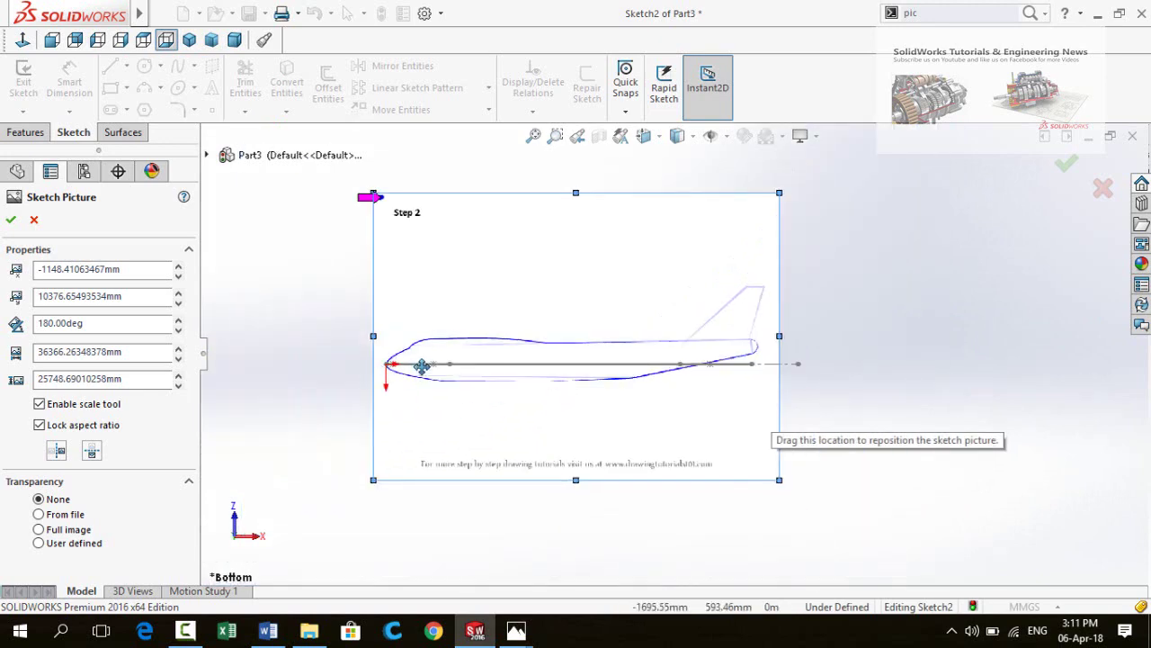
scroll(419, 365, "down", 5)
scroll(586, 333, "down", 2)
scroll(545, 345, "down", 2)
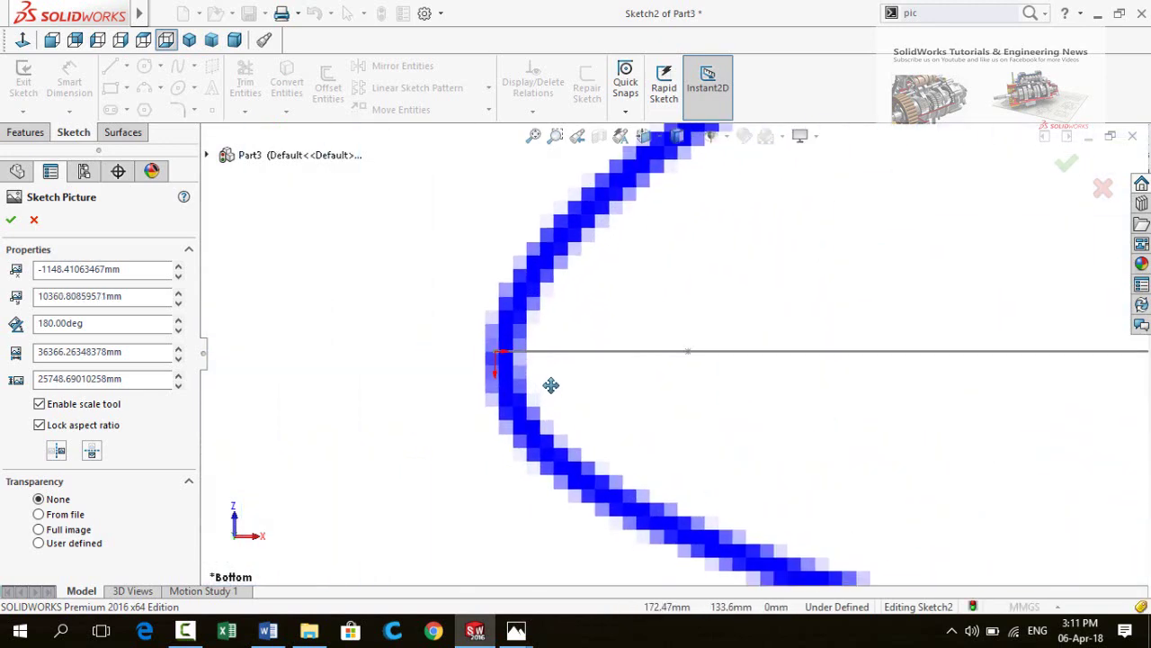
scroll(550, 386, "down", 2)
left_click_drag(552, 381, 548, 381)
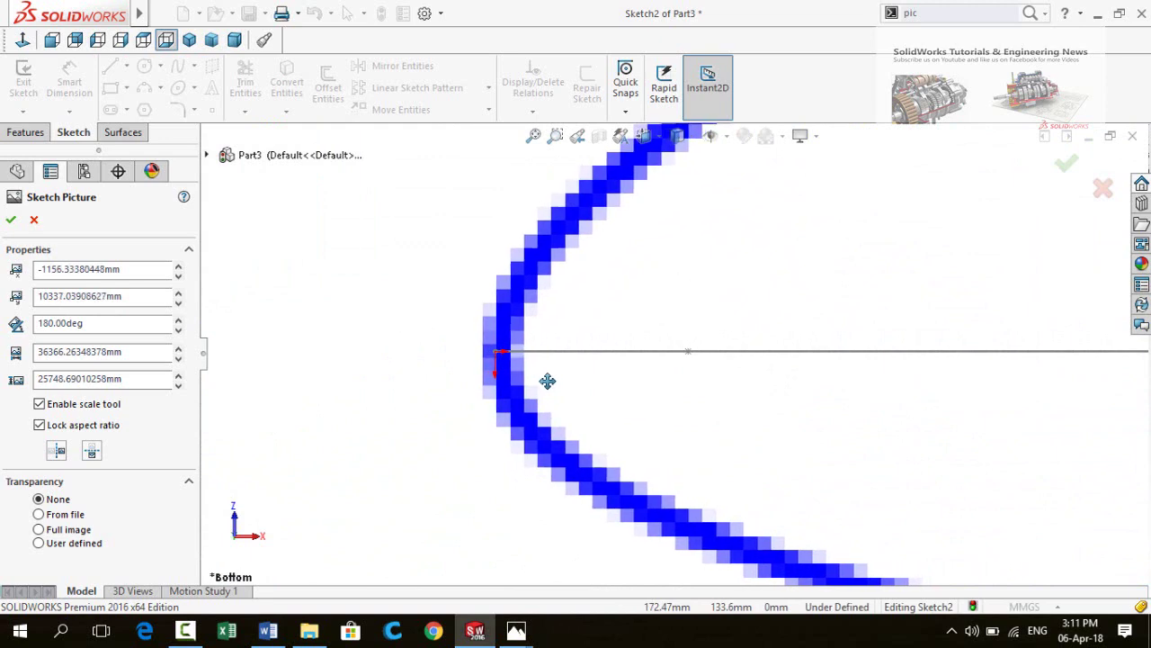
scroll(585, 404, "up", 2)
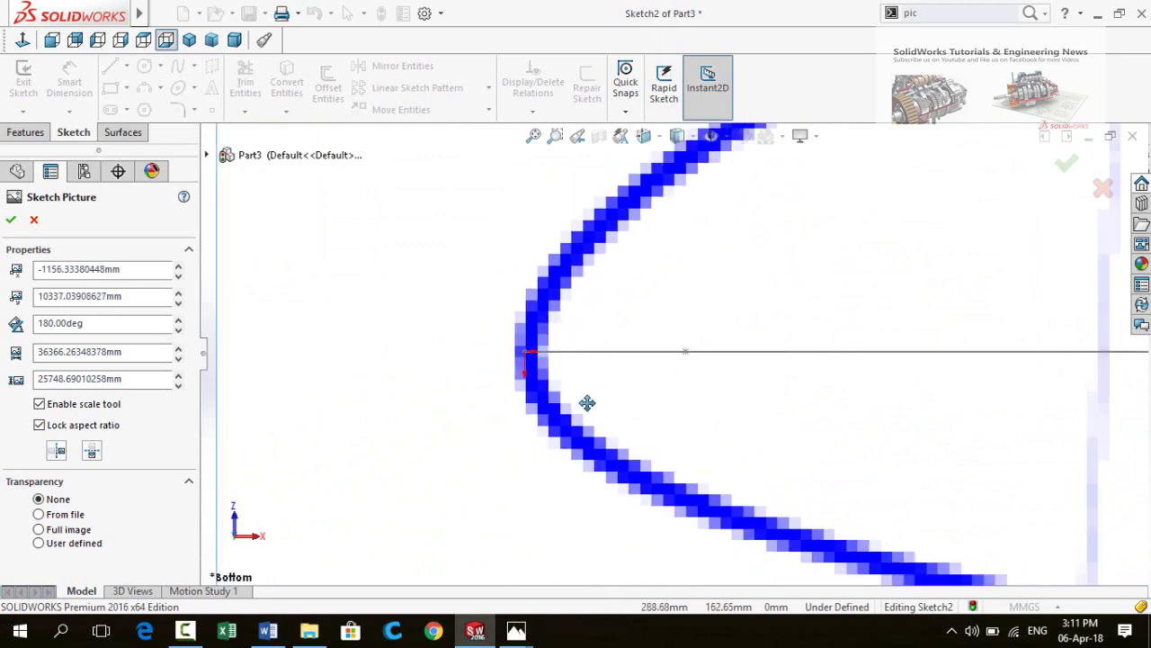
scroll(609, 404, "up", 3)
scroll(612, 399, "up", 2)
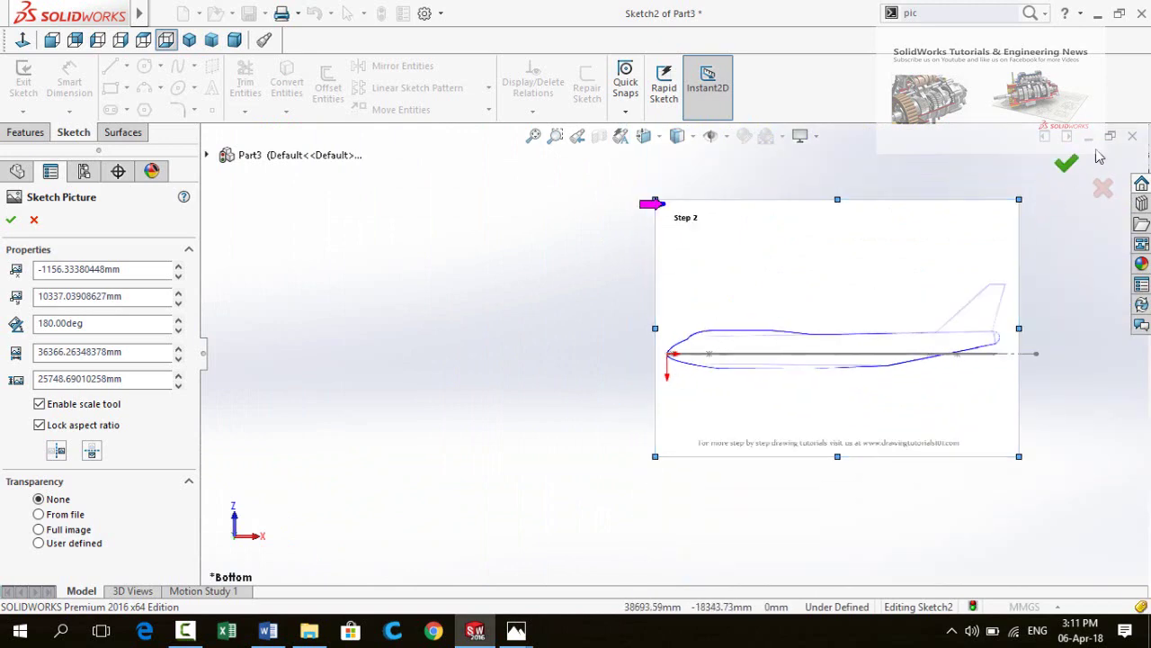
Confirm the sketch picture placement
left_click(1068, 165)
scroll(806, 369, "up", 2)
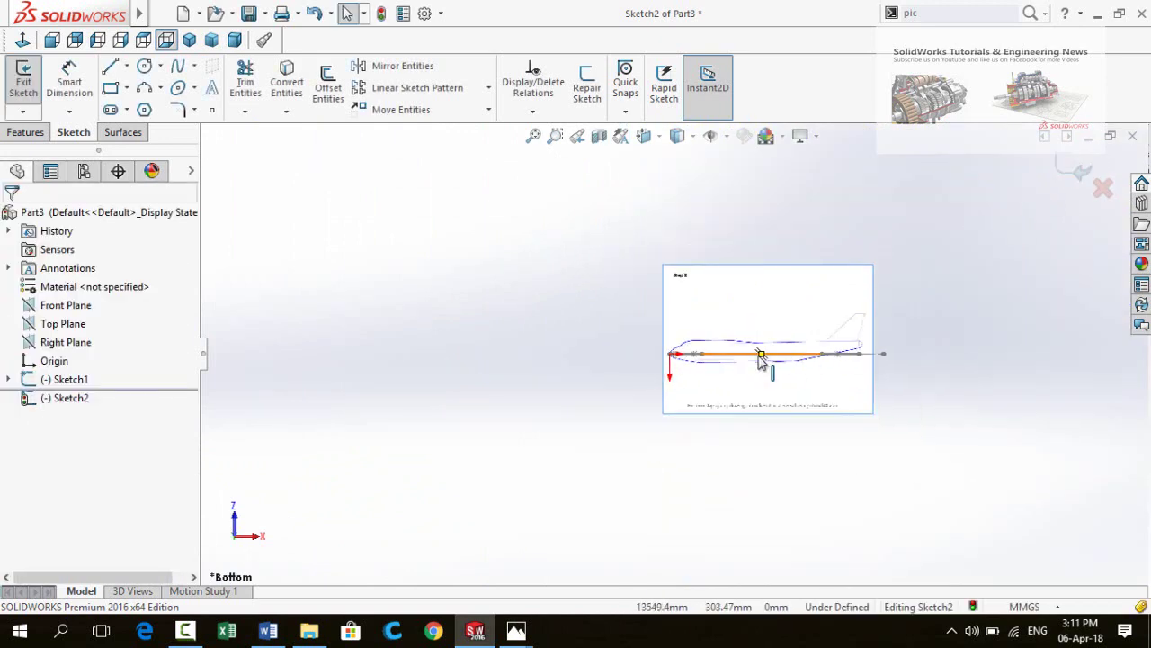
scroll(693, 360, "down", 5)
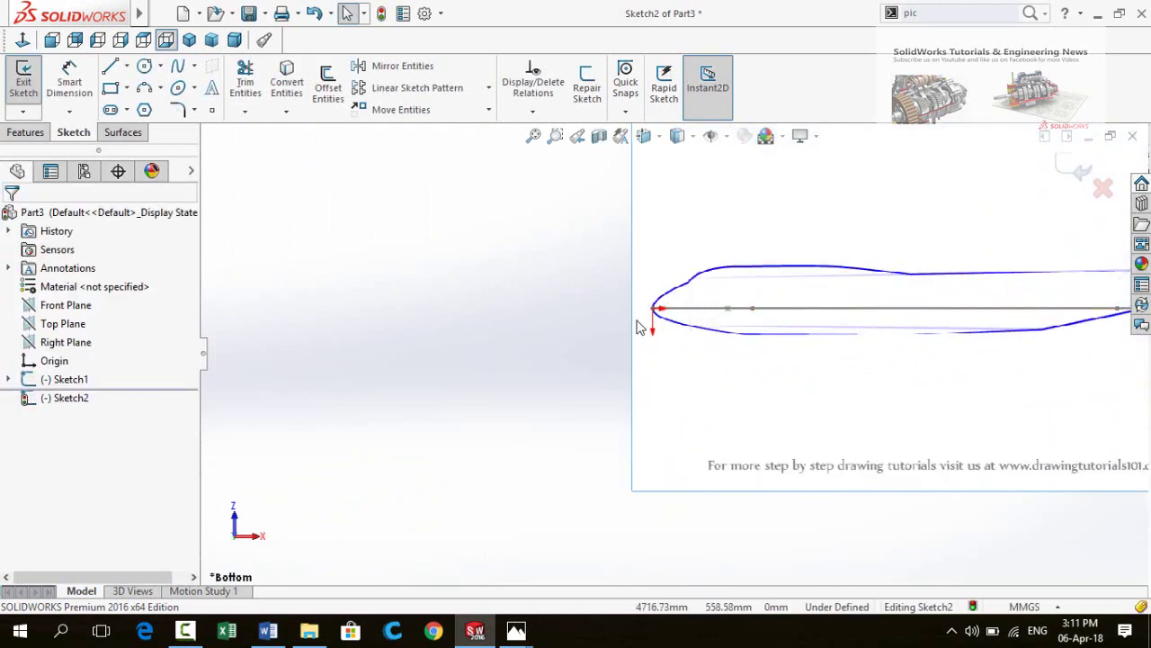
scroll(637, 327, "up", 3)
scroll(826, 311, "down", 4)
scroll(825, 311, "up", 1)
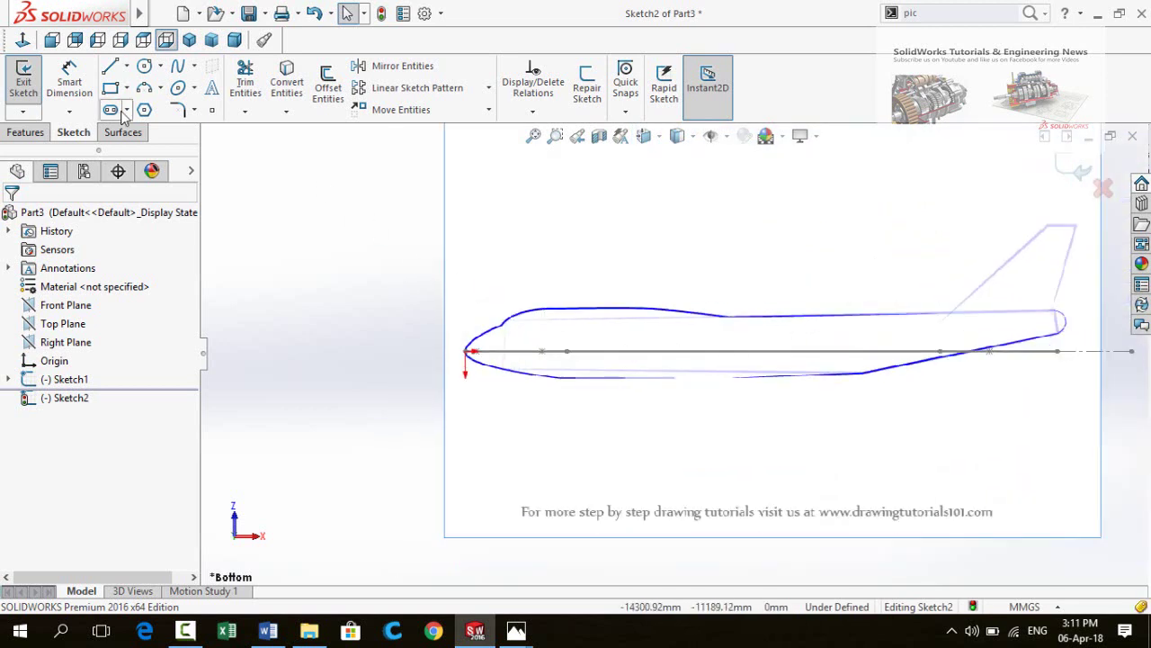
Trace a spline from the nose tip along the upper nose curve to where the top levels off
left_click(183, 69)
scroll(509, 342, "down", 2)
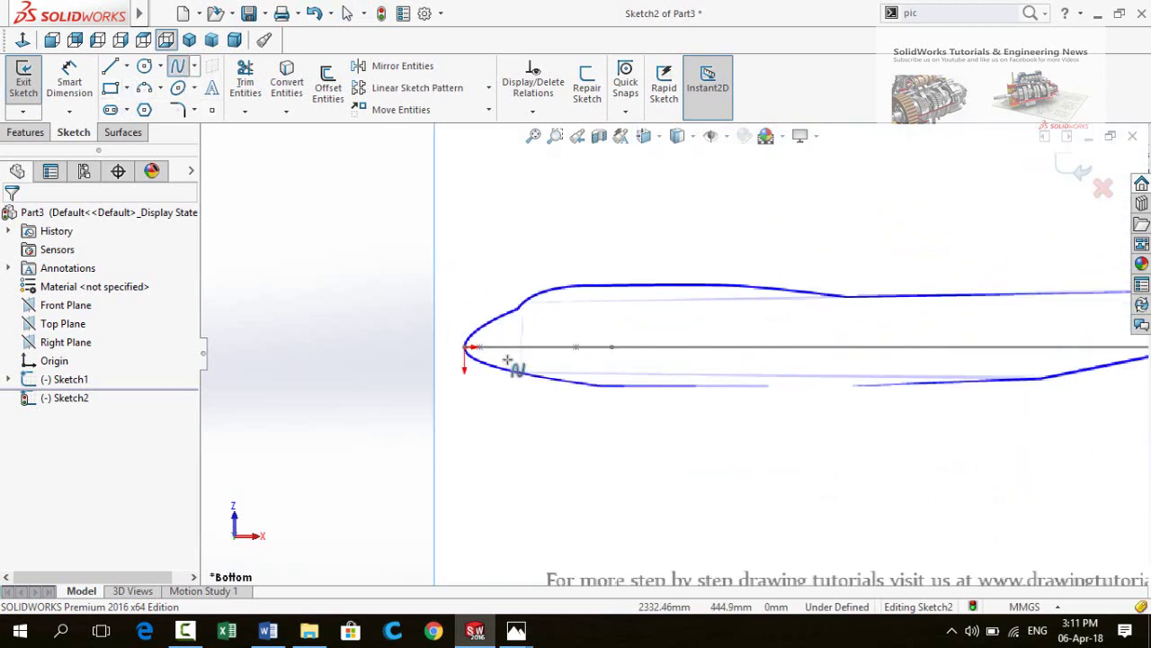
scroll(463, 328, "down", 2)
left_click(462, 329)
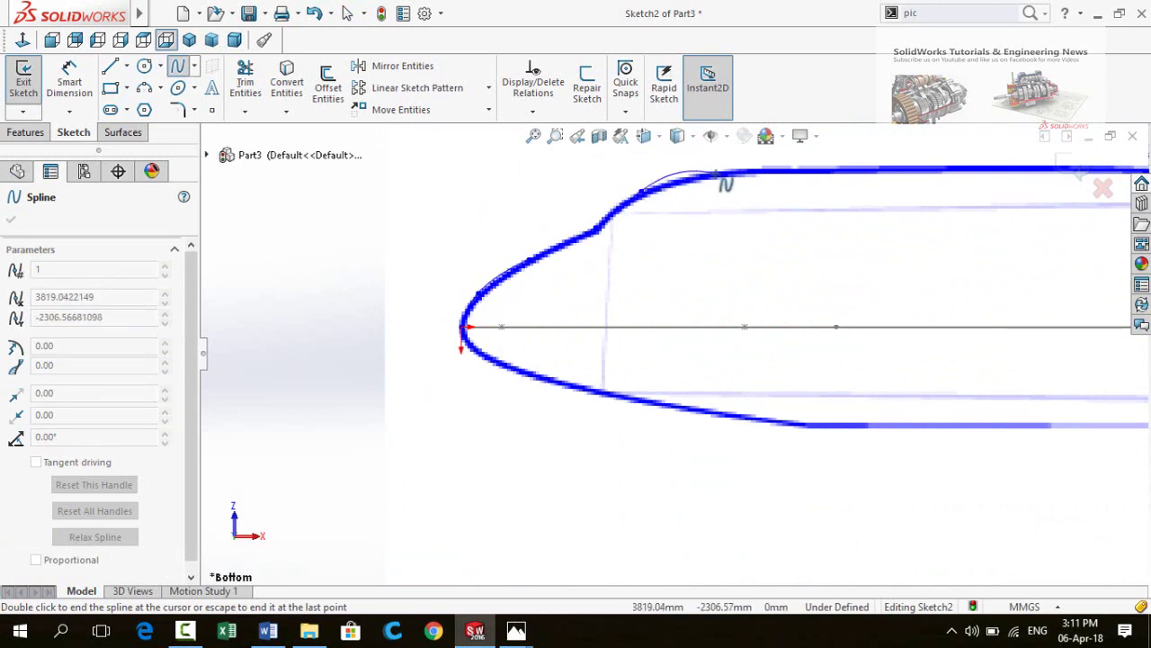
scroll(747, 216, "down", 1)
scroll(769, 247, "down", 1)
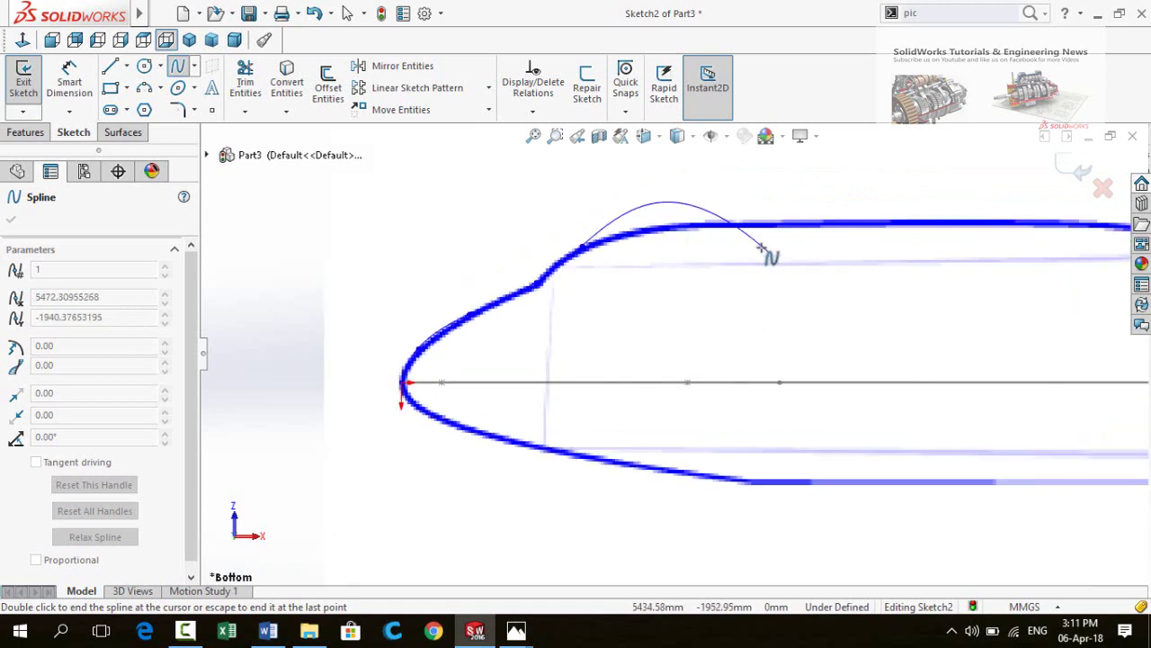
scroll(684, 247, "down", 2)
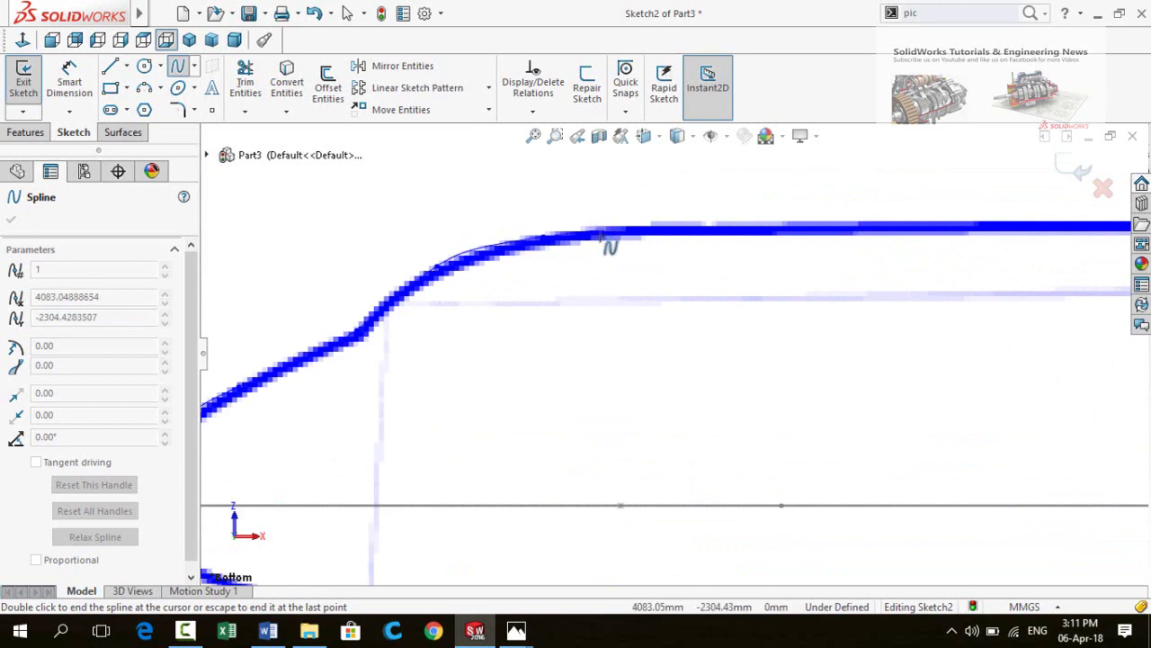
double_click(605, 236)
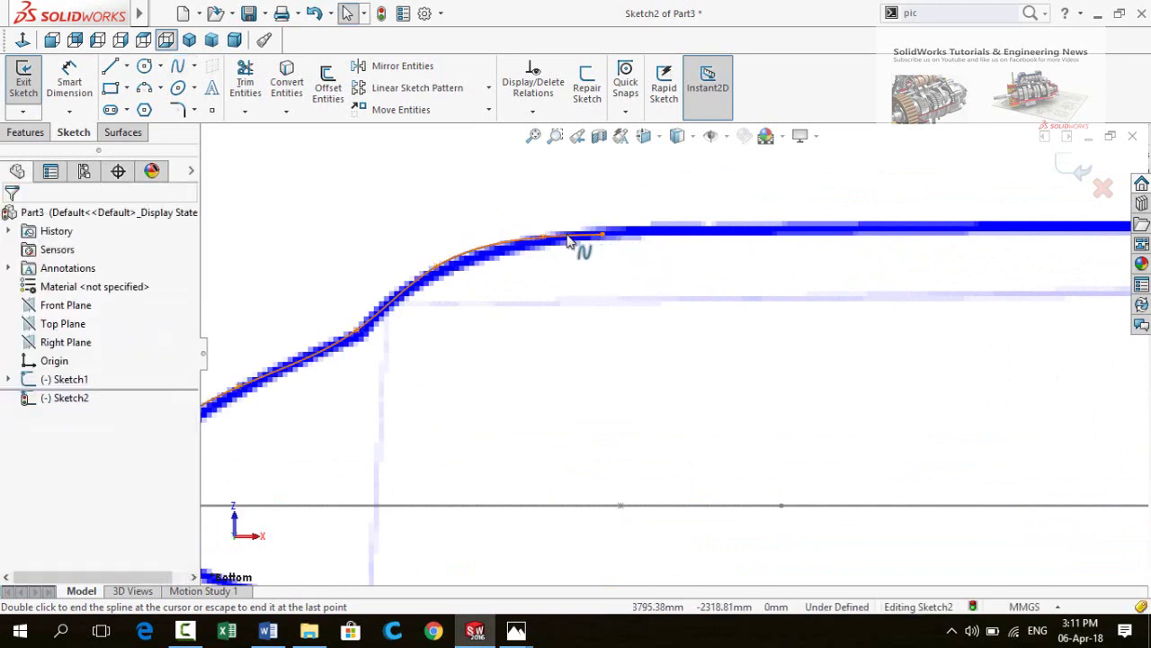
scroll(629, 270, "up", 3)
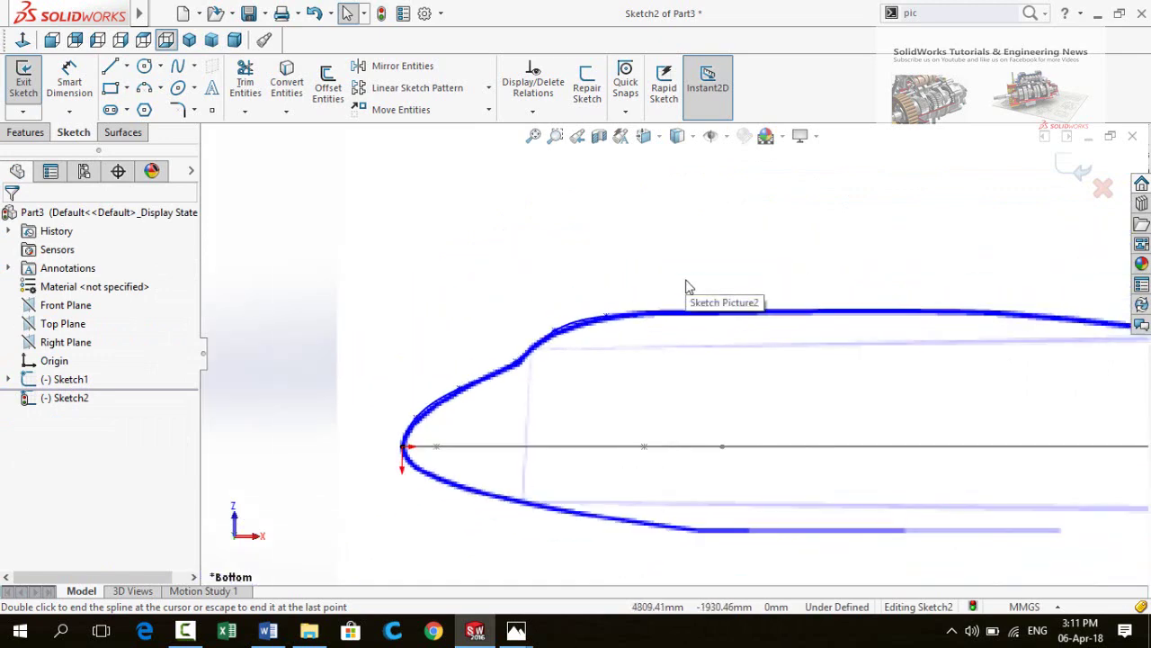
Draw a straight line from the nose spline's end along the fuselage top edge
key("l")
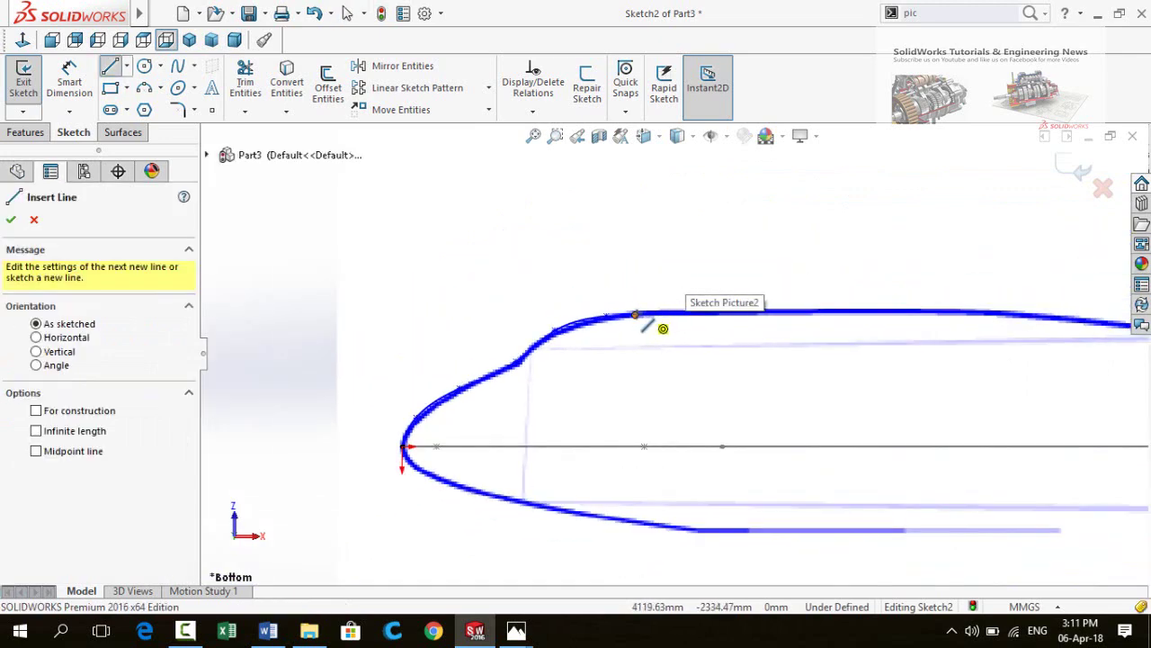
left_click(636, 316)
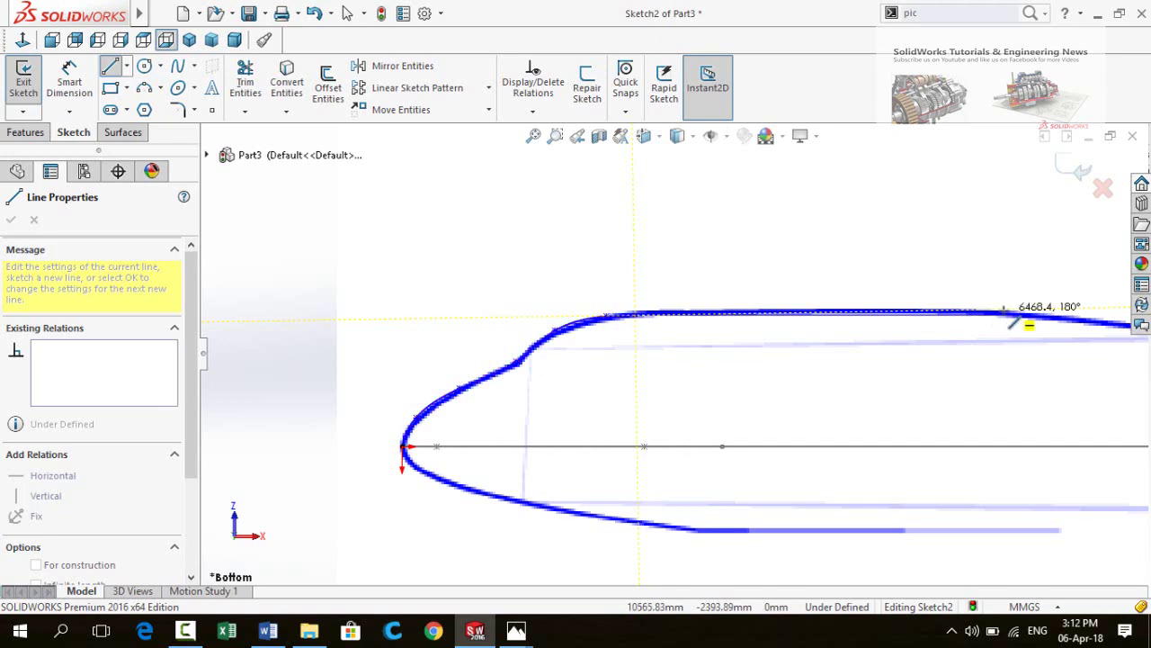
scroll(935, 326, "down", 4)
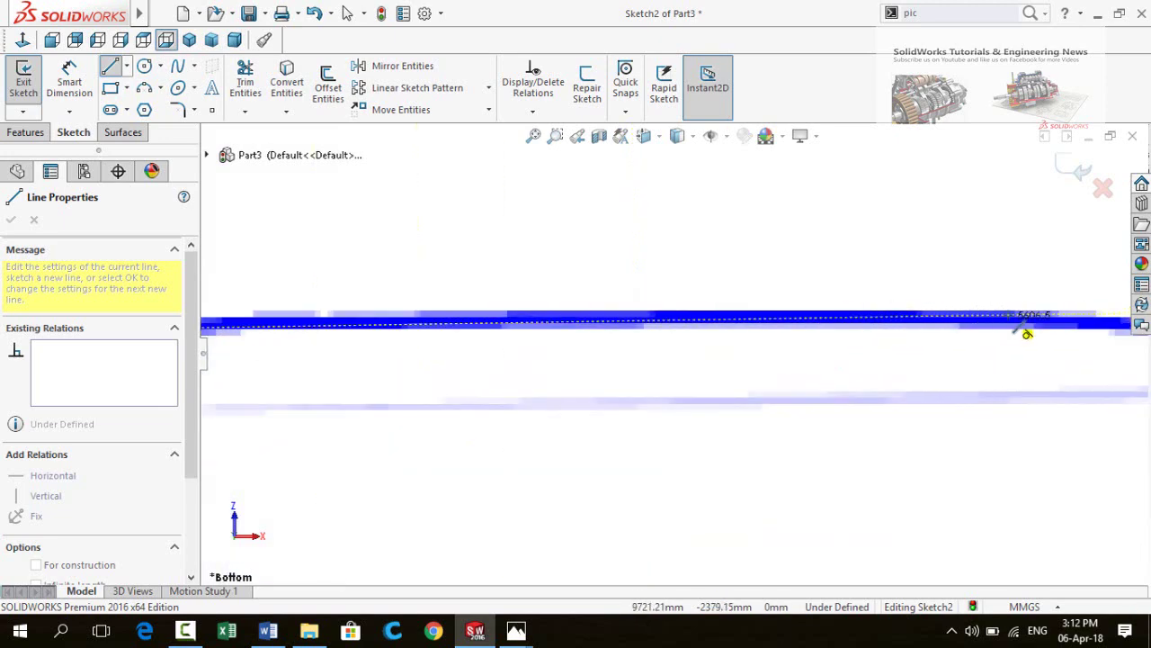
scroll(1061, 333, "up", 3)
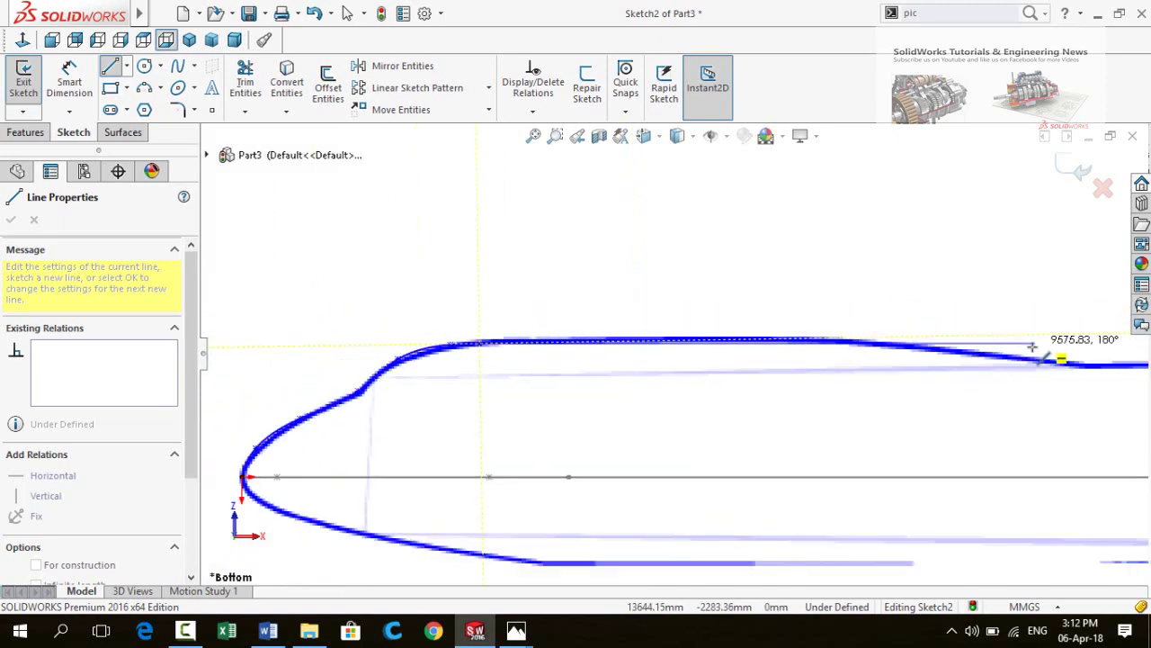
left_click(859, 346)
key("Escape")
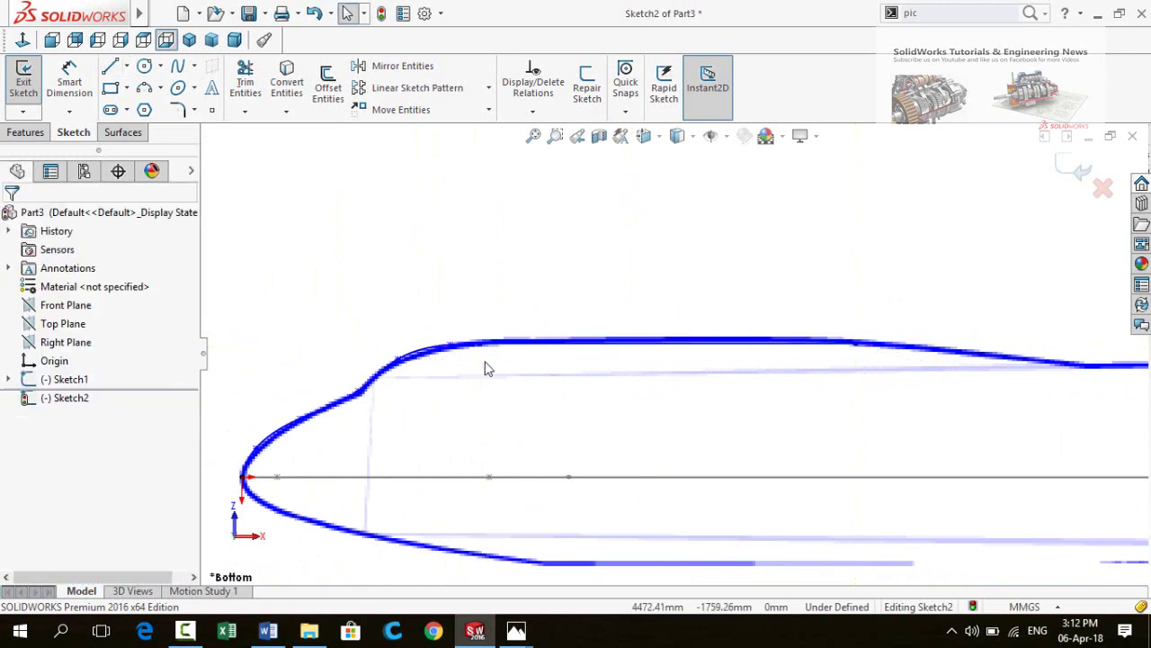
Make the nose spline perpendicular to the horizontal axis line at the tip
scroll(384, 452, "down", 2)
scroll(395, 454, "down", 5)
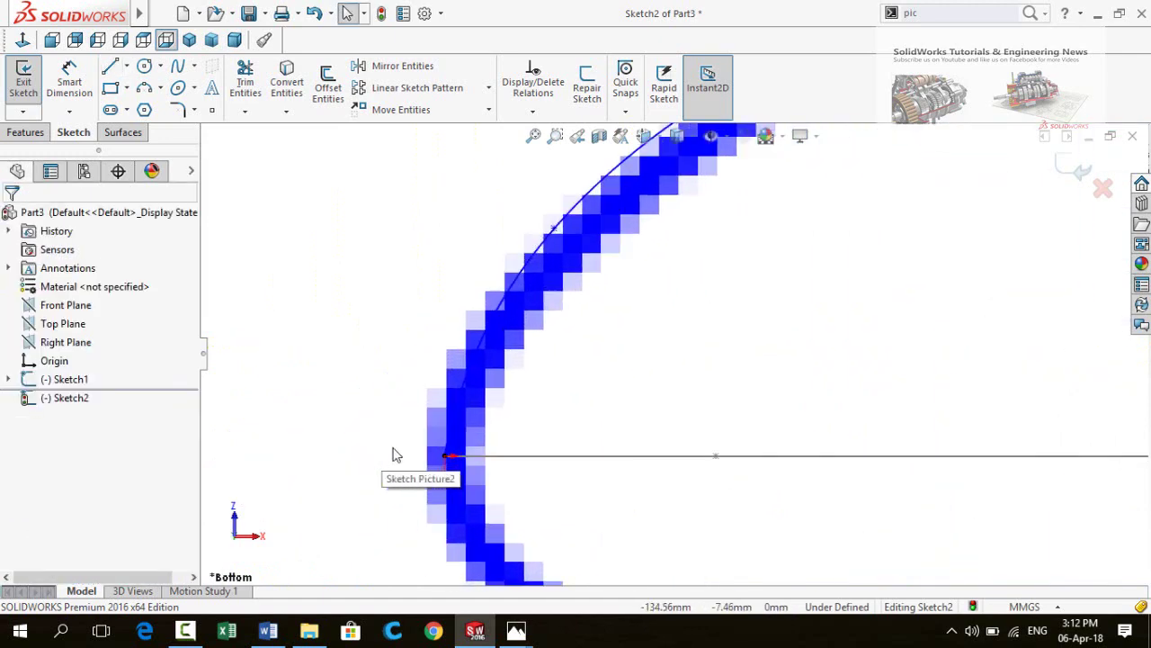
left_click(490, 456)
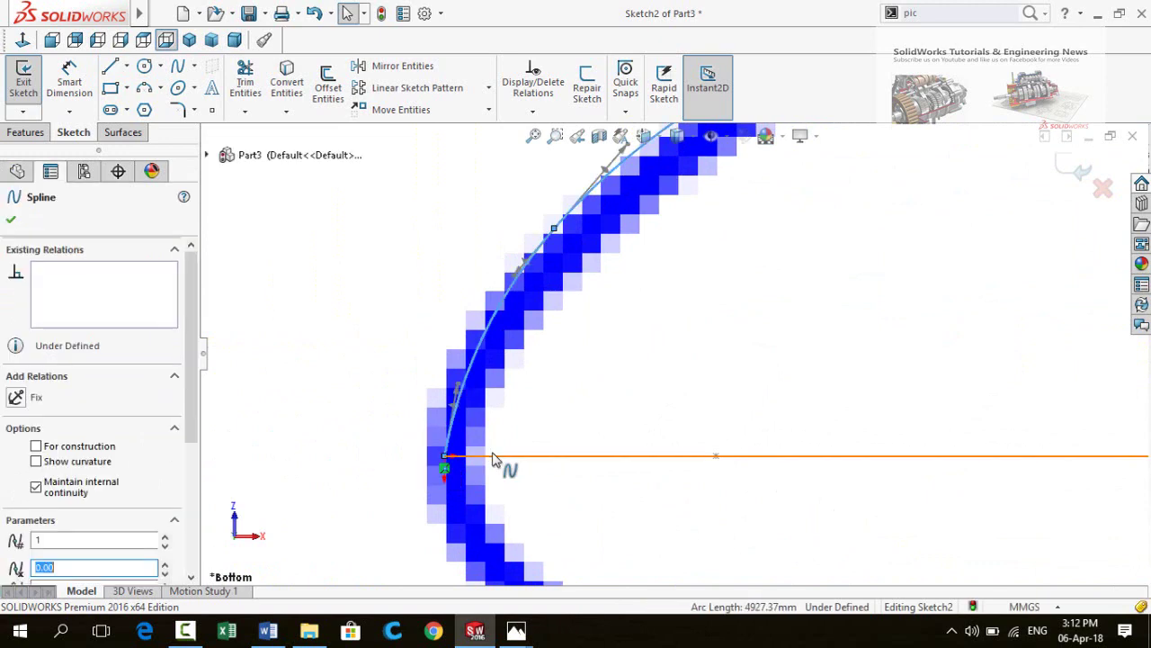
left_click(501, 465, "ctrl")
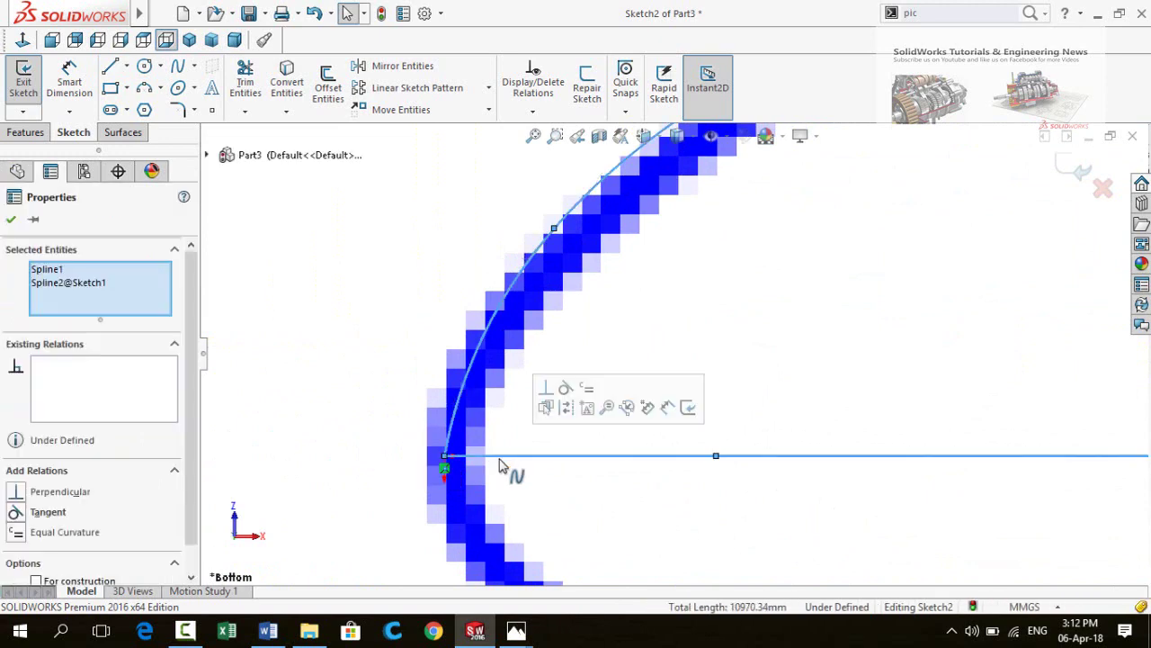
left_click(535, 409)
scroll(404, 368, "up", 8)
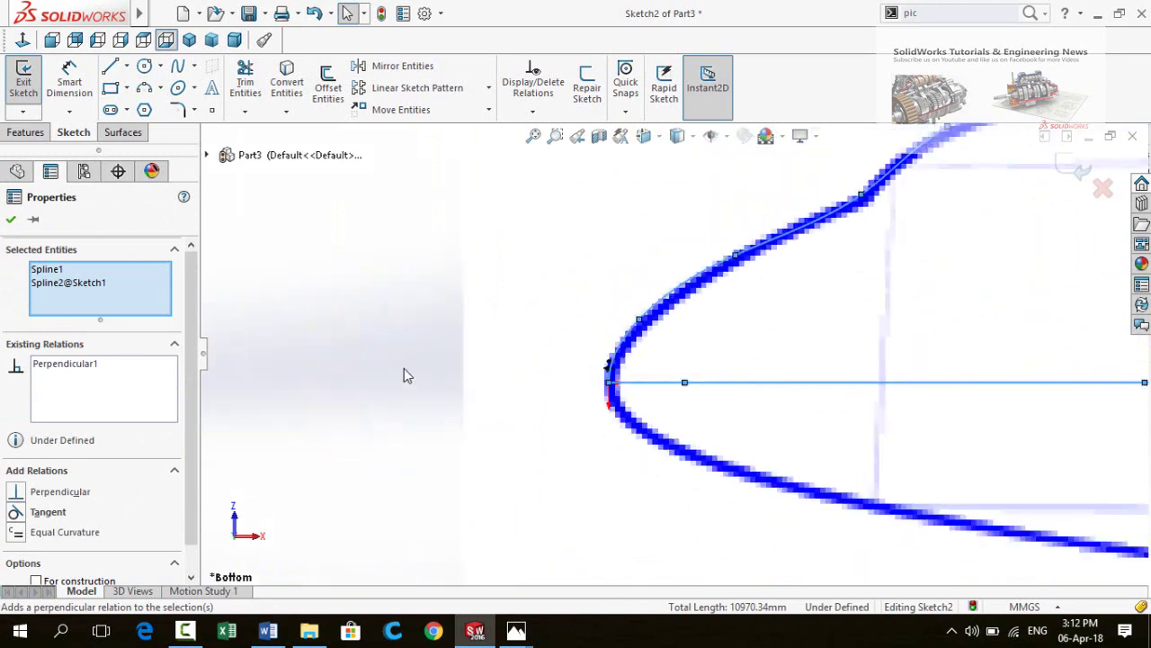
key("Escape")
scroll(672, 342, "up", 4)
scroll(990, 356, "down", 10)
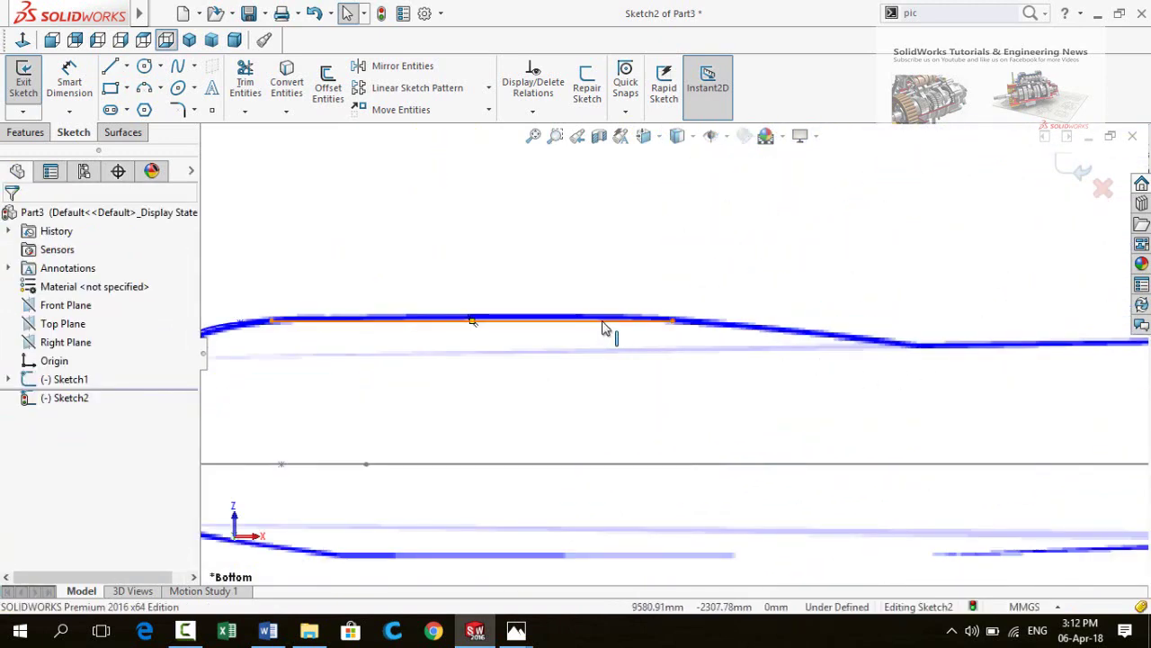
Add a spline over the dip in the fuselage top edge
left_click(179, 68)
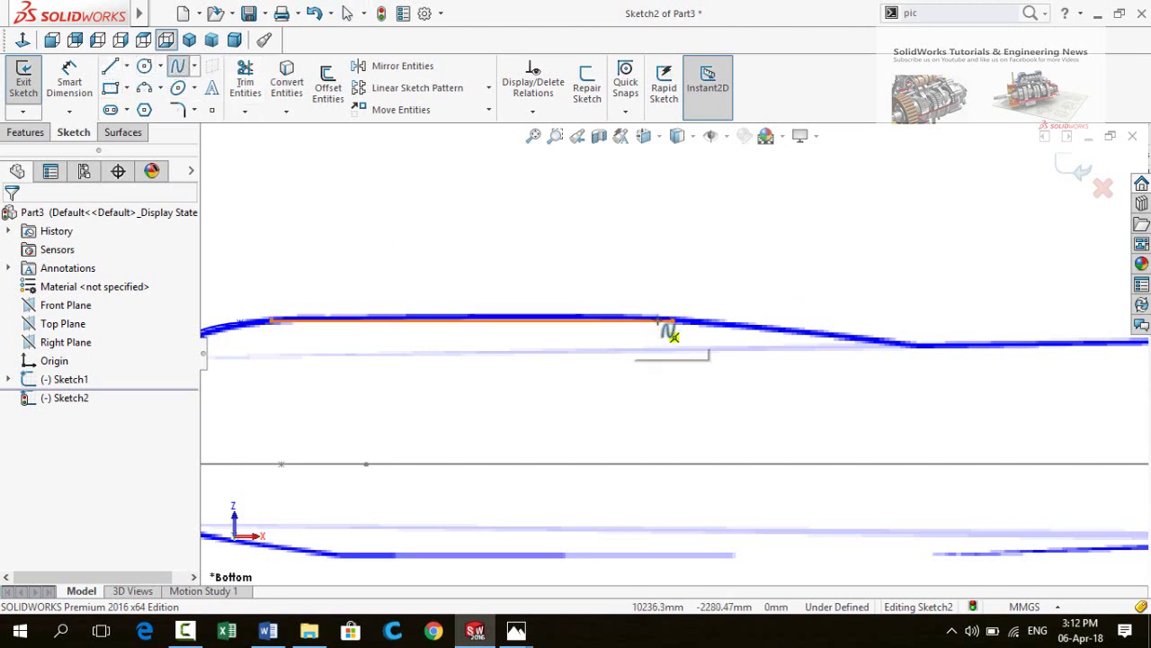
left_click(920, 344)
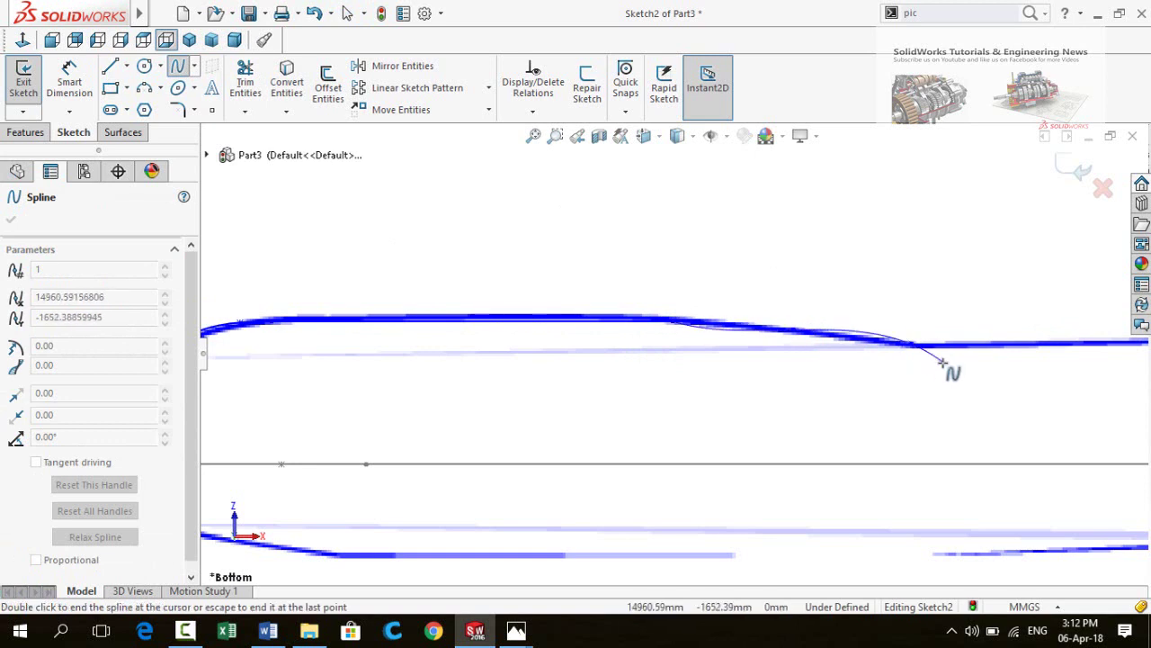
key("Escape")
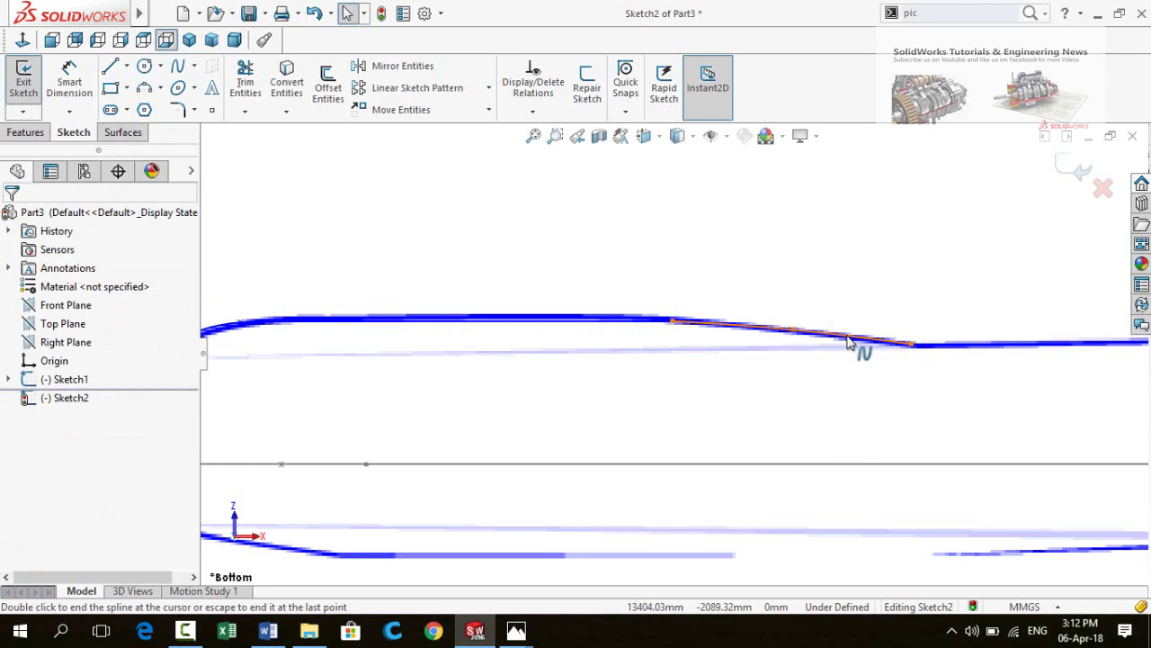
scroll(850, 342, "up", 3)
scroll(859, 346, "up", 1)
scroll(857, 351, "down", 5)
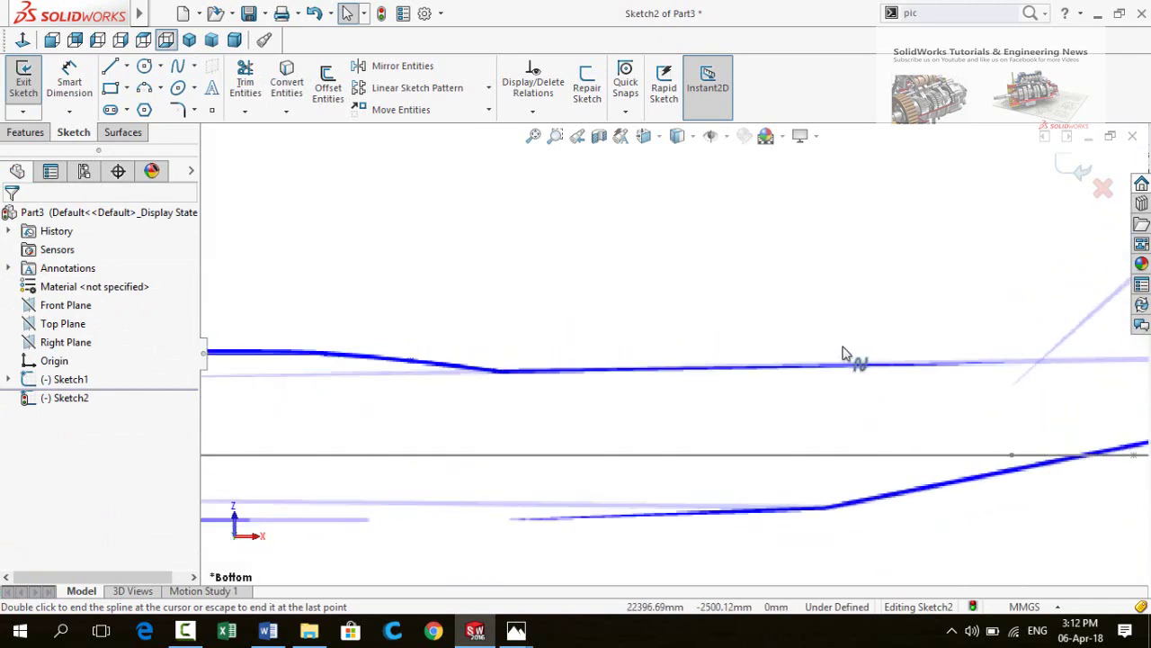
Draw a line from the end of the dip to the tail's upper corner
key("l")
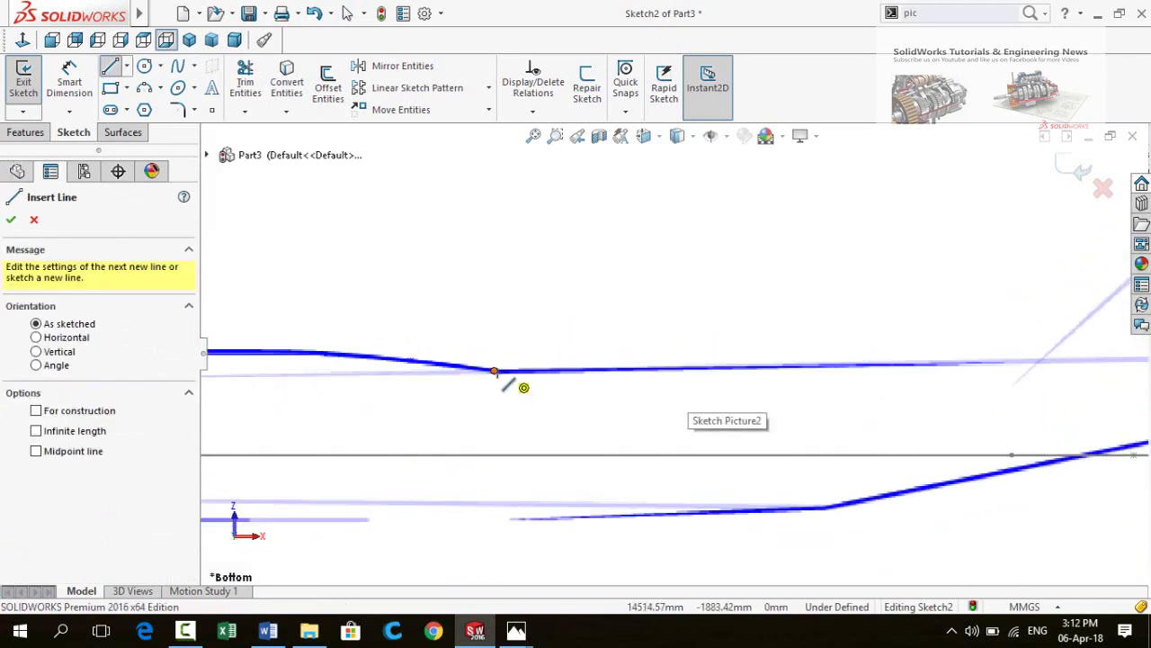
left_click(496, 373)
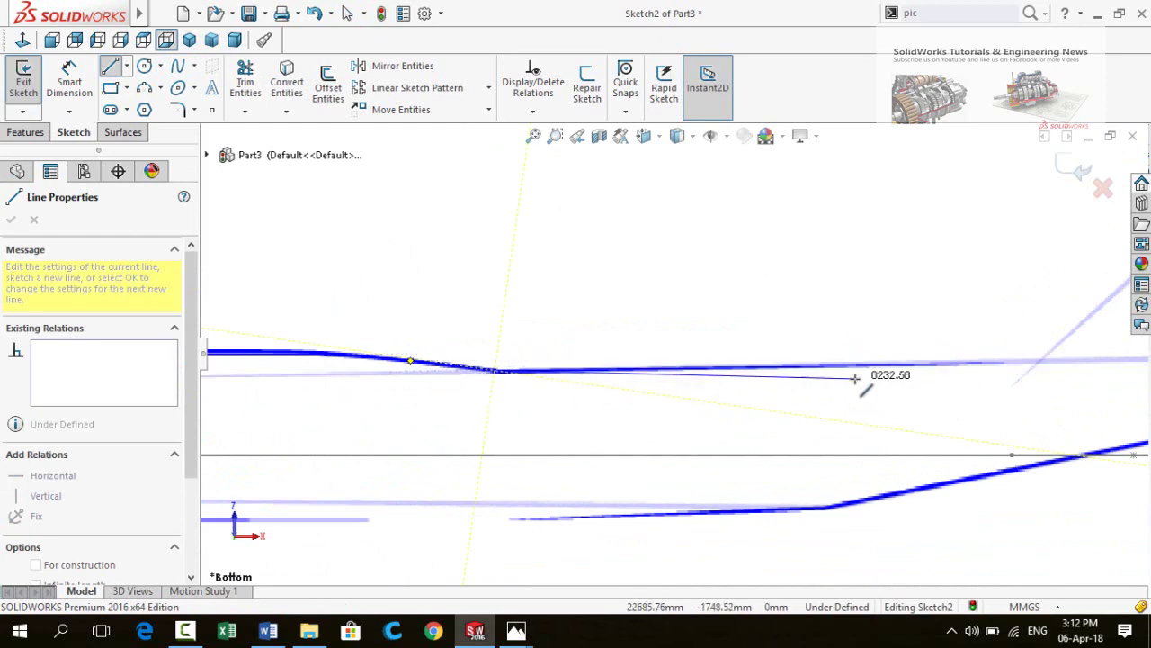
scroll(860, 378, "up", 3)
scroll(886, 360, "down", 3)
scroll(886, 328, "down", 2)
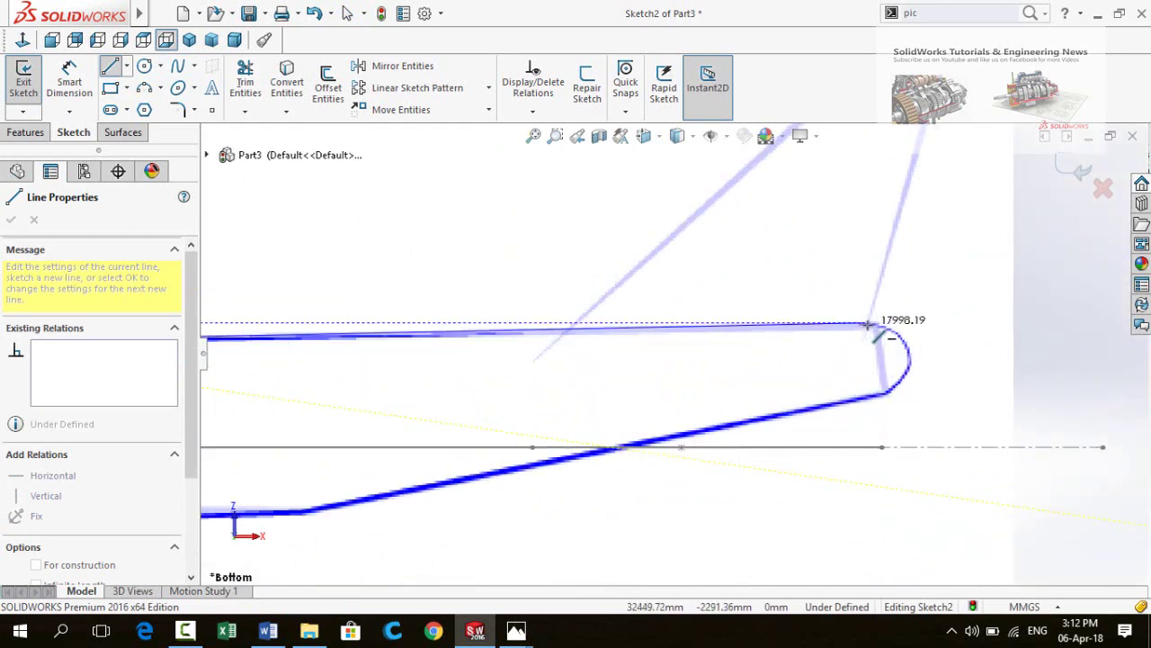
left_click(874, 322)
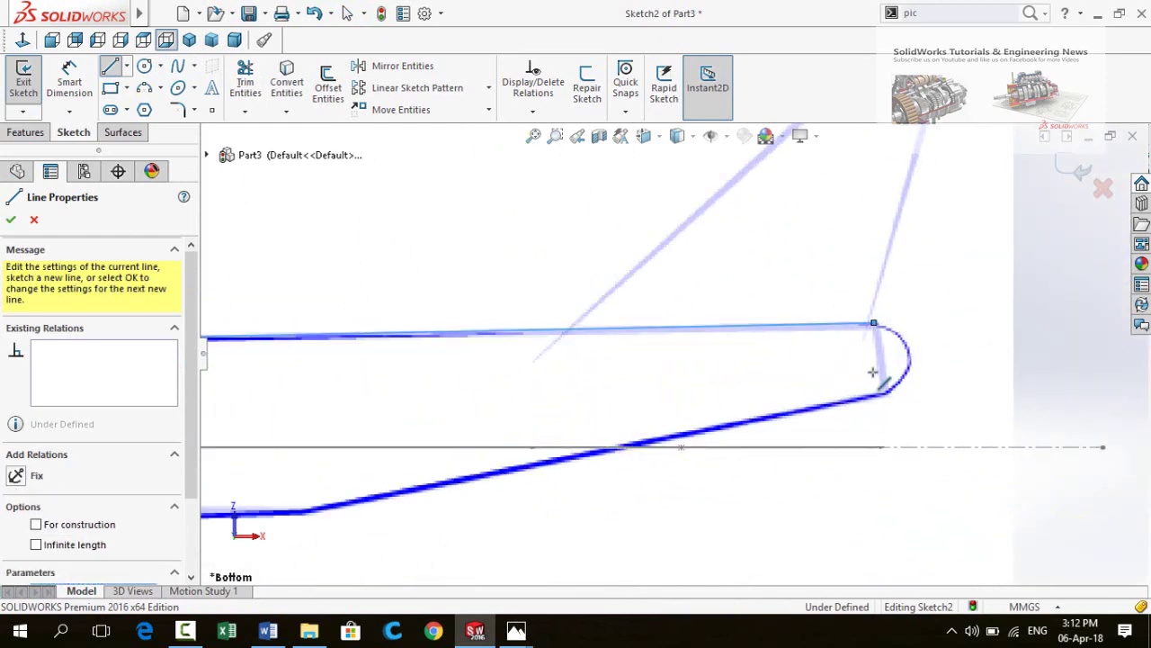
key("Escape")
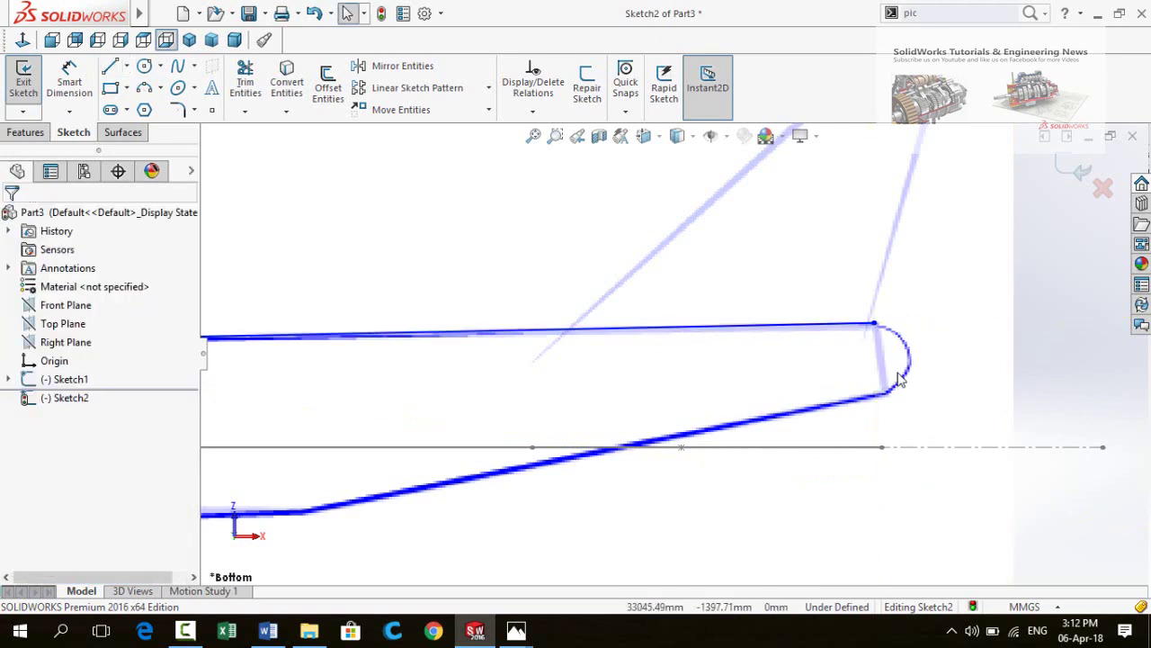
Draw lines from the tail's lower corner along the fuselage underside
key("l")
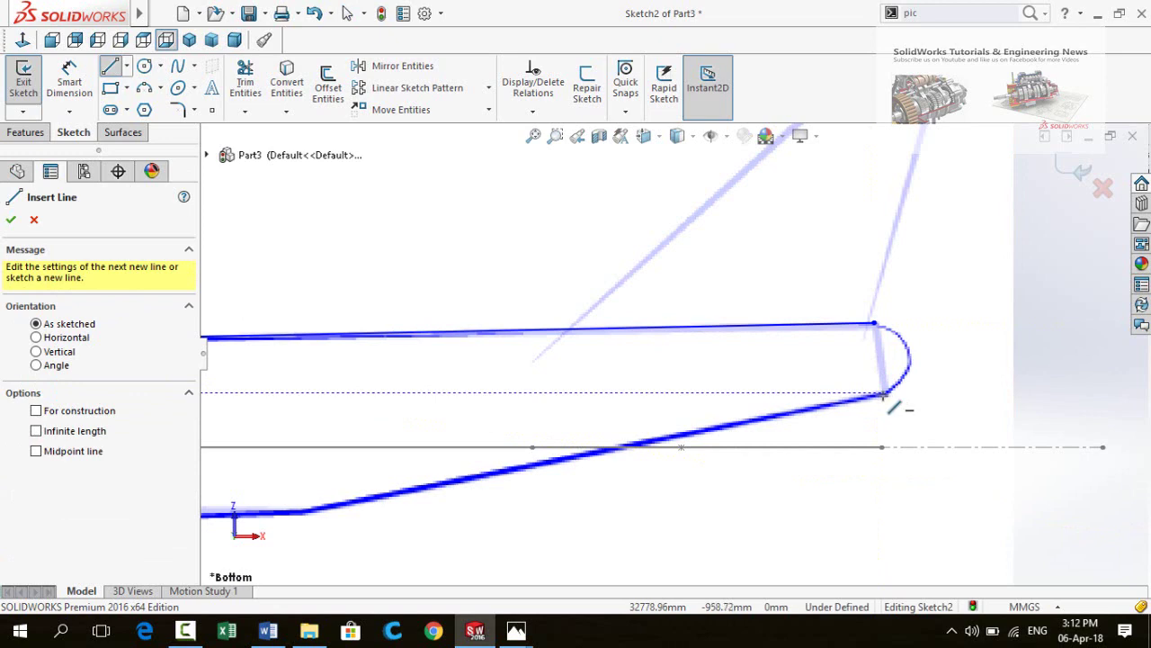
left_click(886, 396)
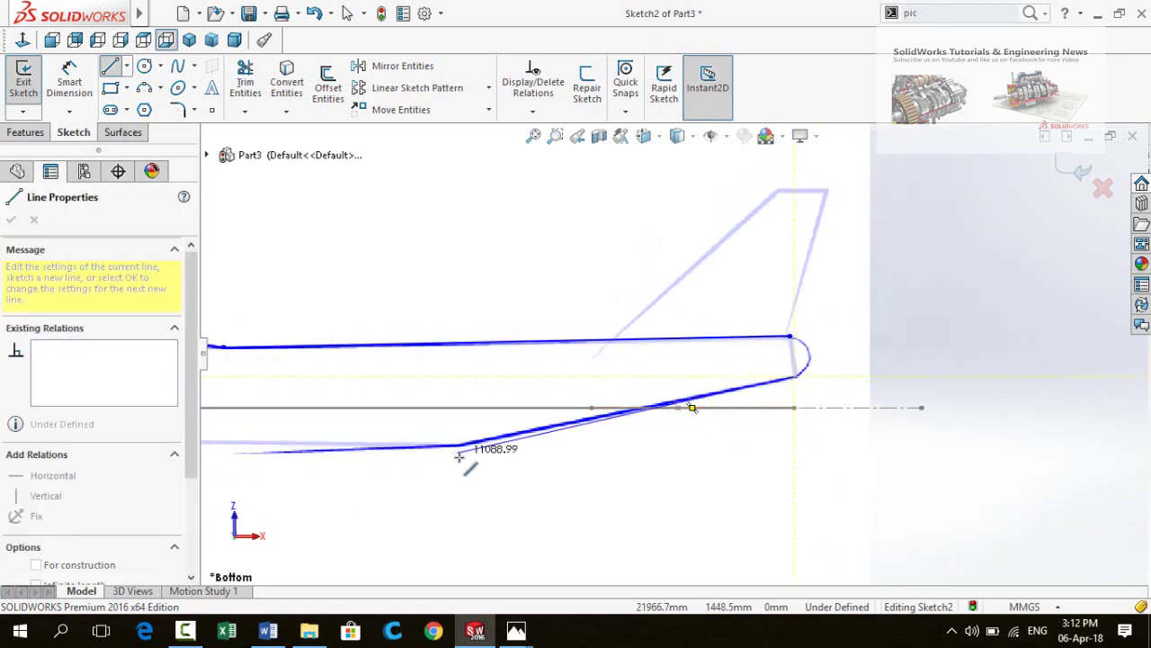
scroll(476, 457, "down", 1)
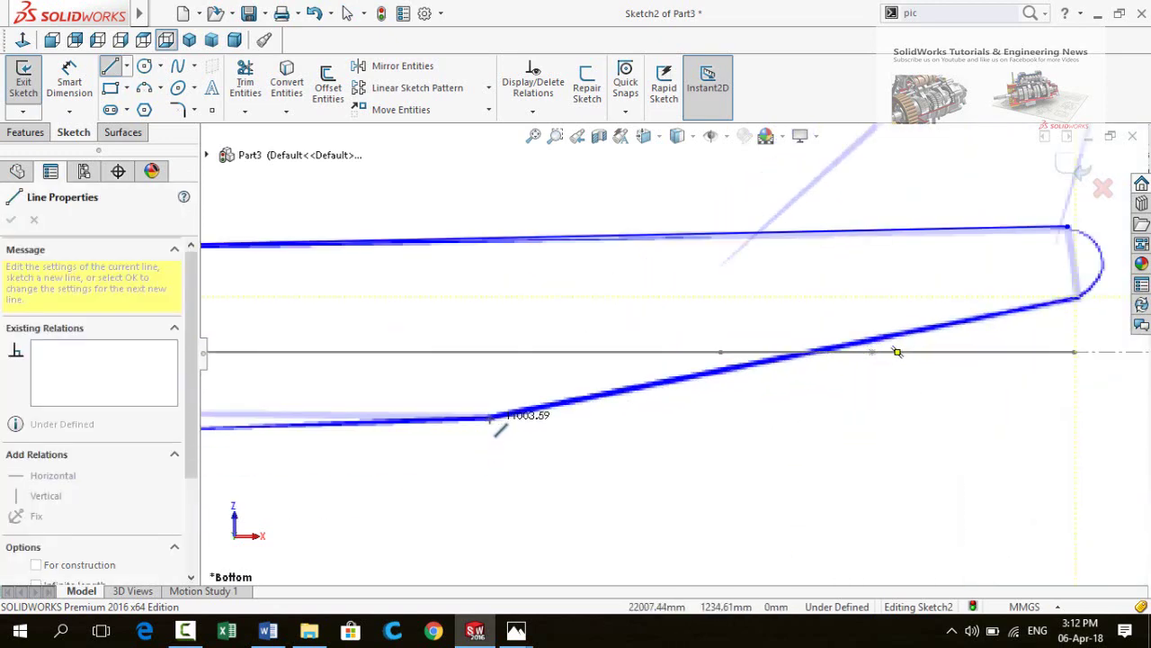
left_click(490, 418)
scroll(450, 450, "up", 2)
scroll(450, 450, "down", 1)
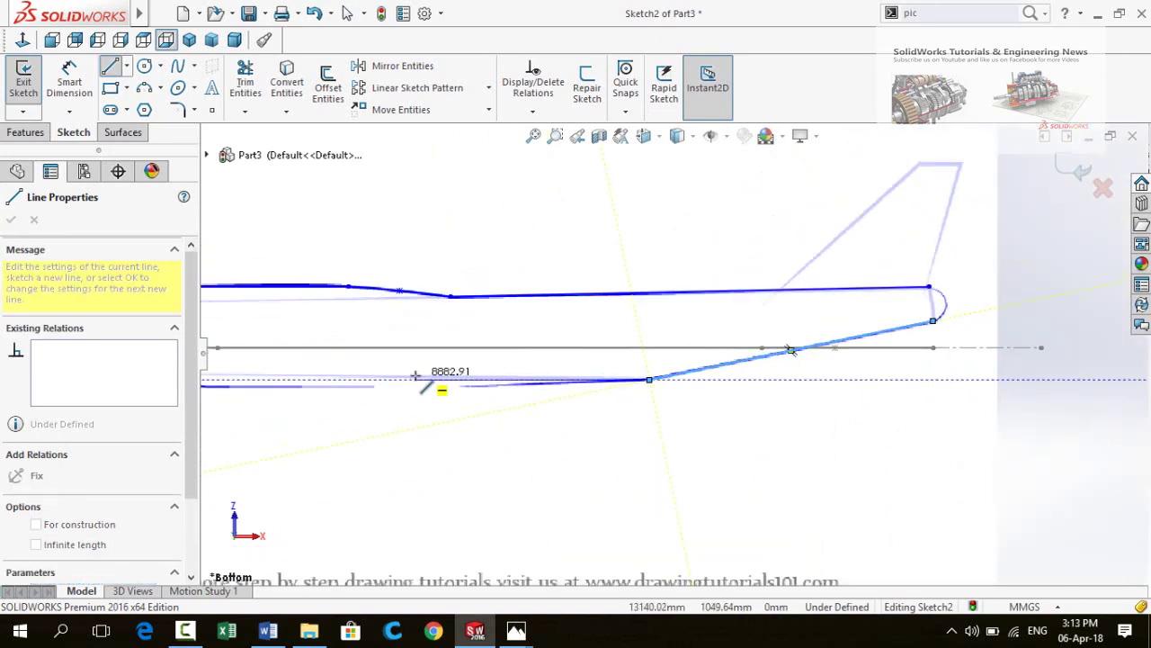
scroll(438, 385, "down", 1)
scroll(419, 392, "up", 2)
scroll(416, 380, "down", 2)
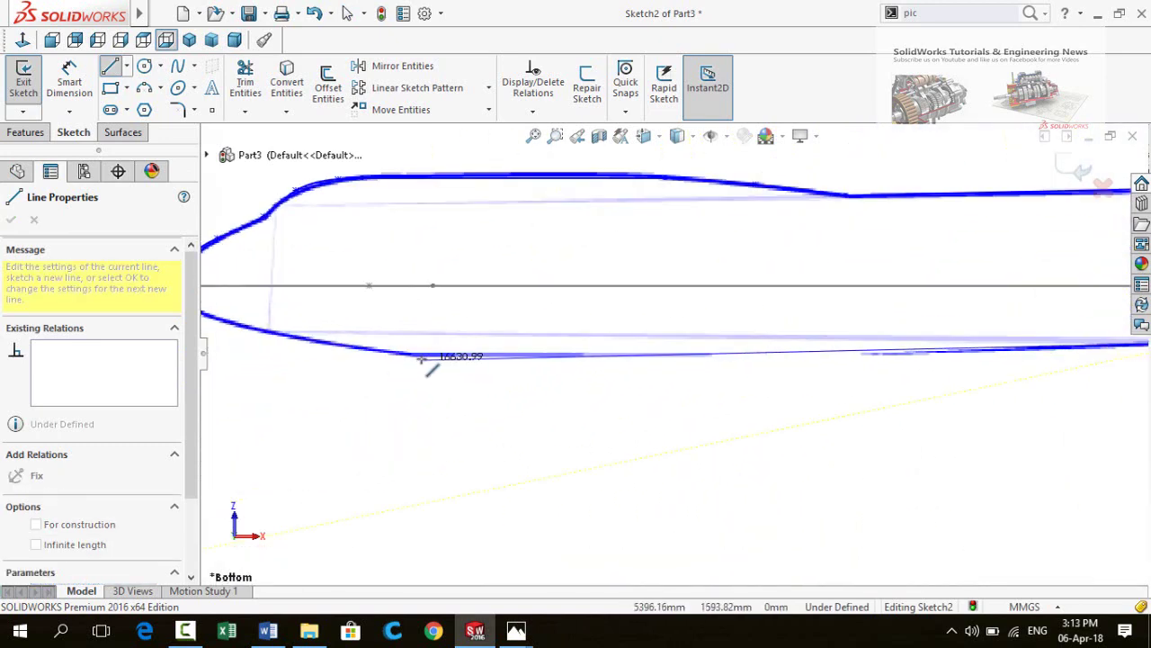
left_click(417, 354)
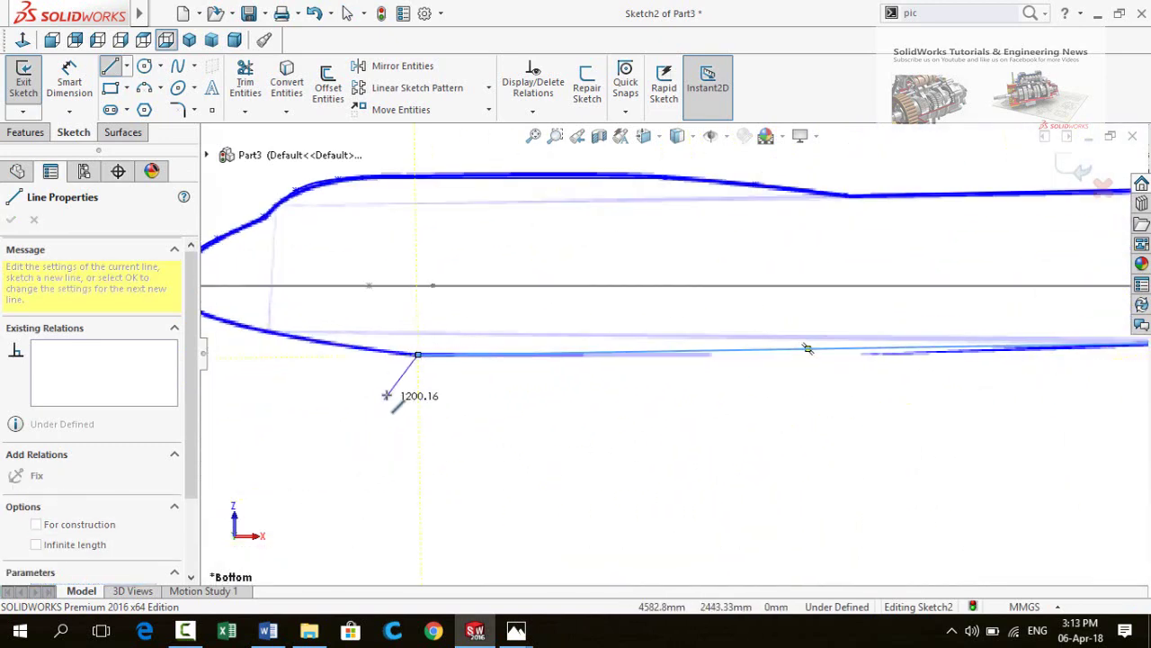
key("Escape")
scroll(417, 396, "up", 1)
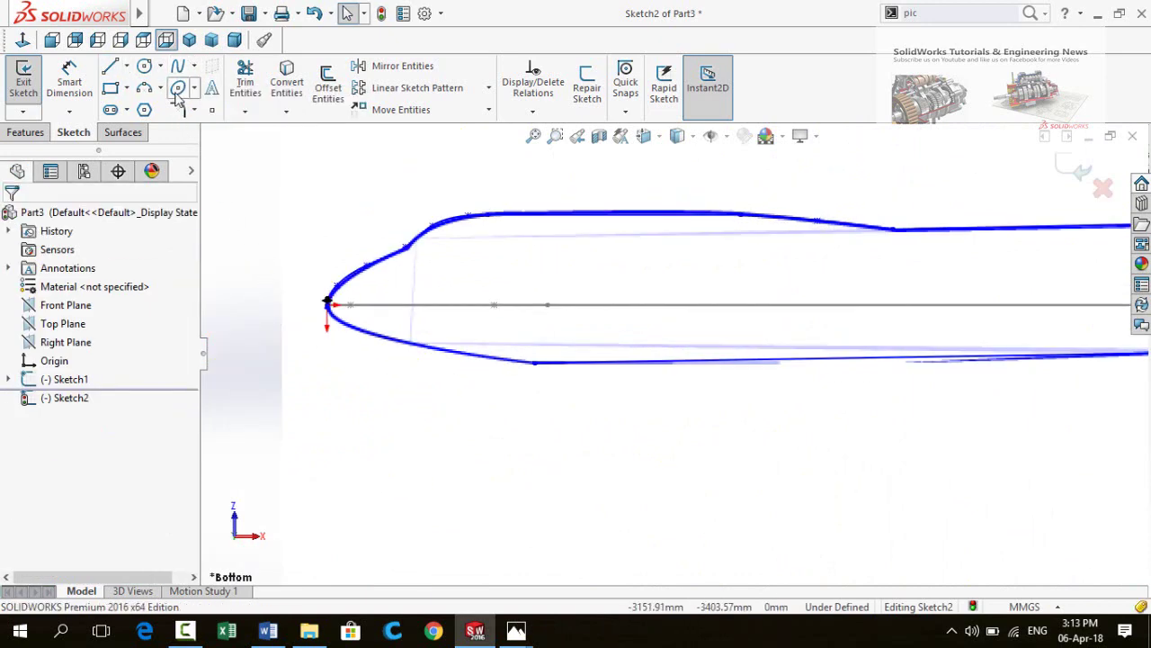
Draw a lower nose spline from the fuselage underside to the nose tip
left_click(179, 76)
scroll(552, 368, "down", 1)
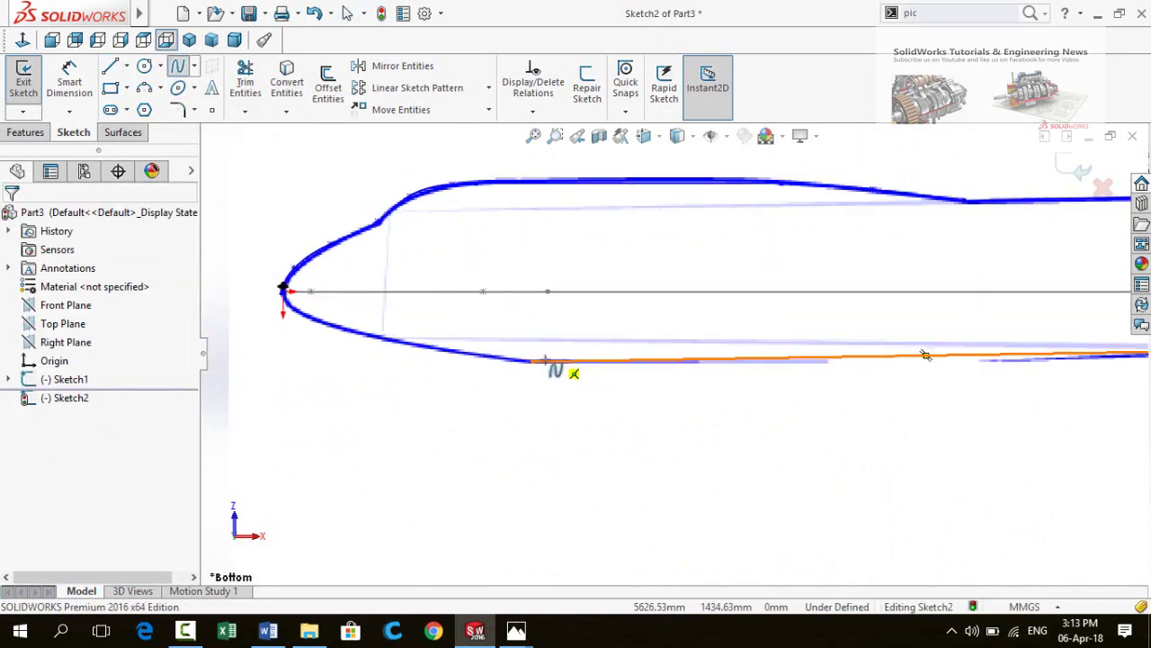
scroll(708, 436, "down", 3)
left_click(738, 436)
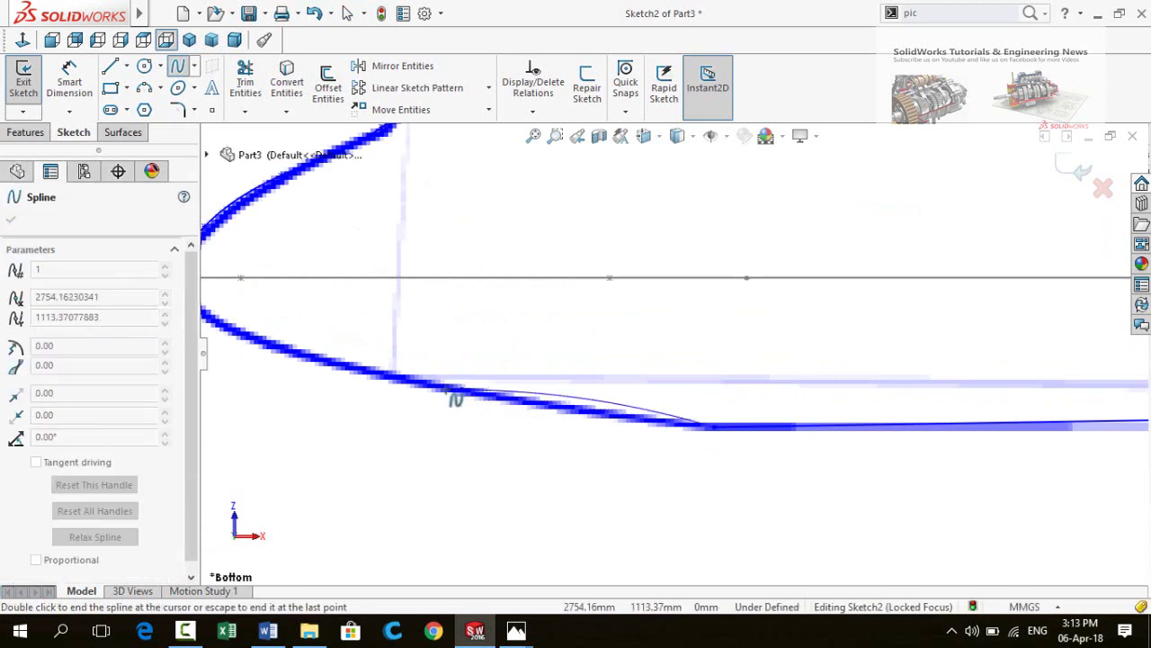
scroll(297, 358, "up", 2)
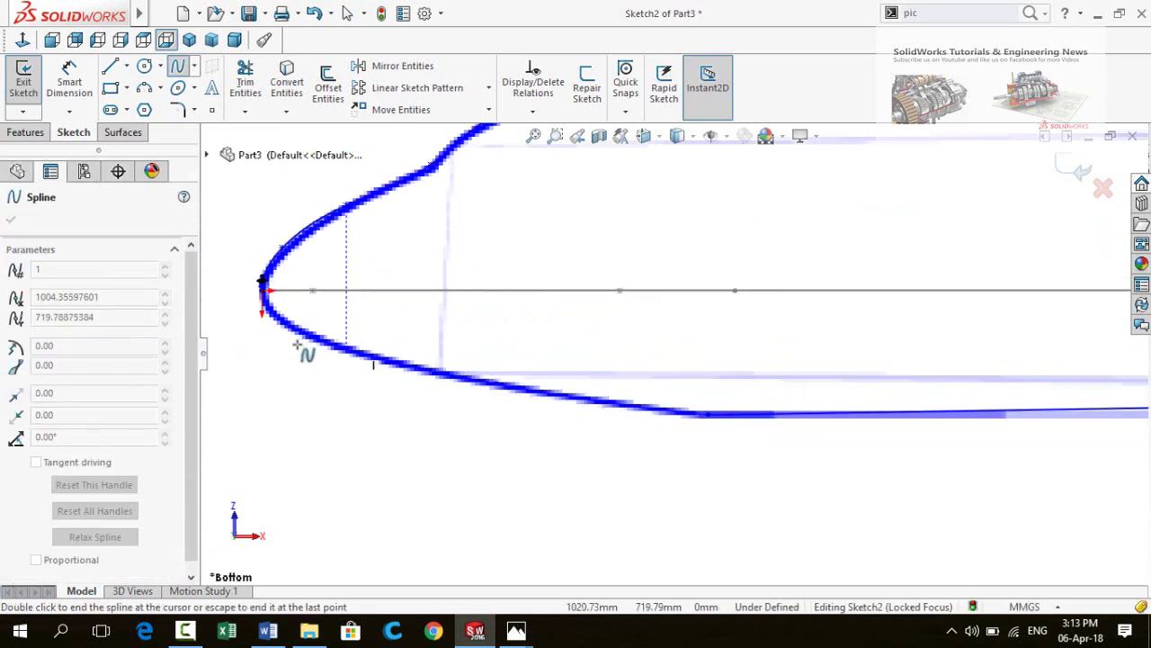
scroll(327, 336, "down", 1)
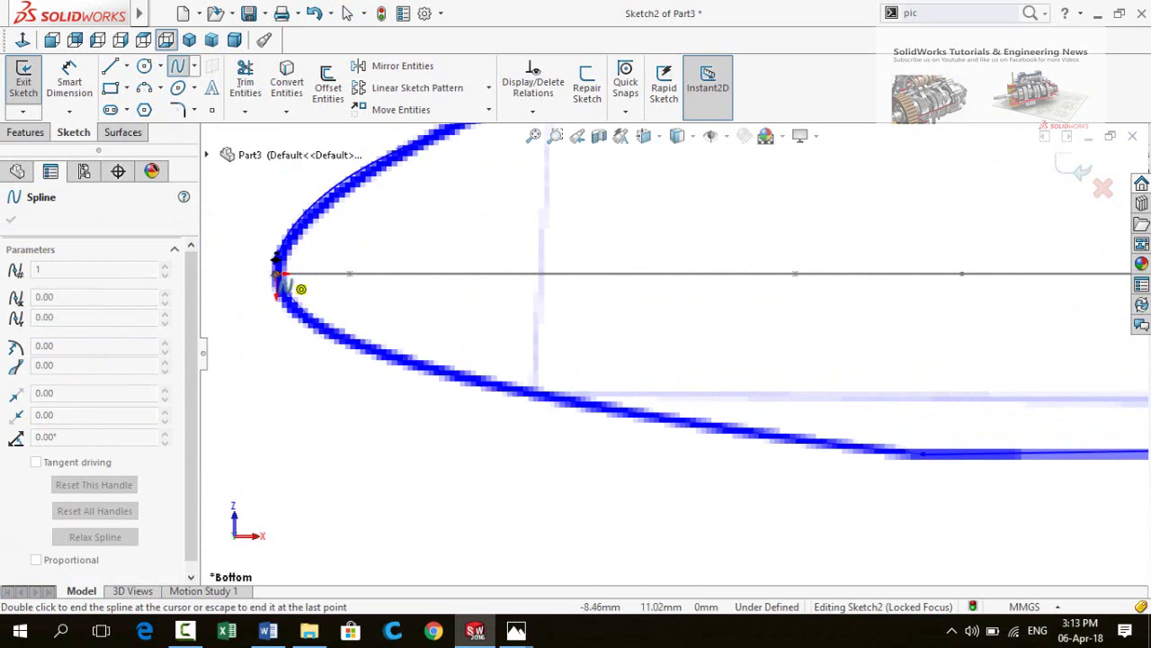
left_click(280, 283)
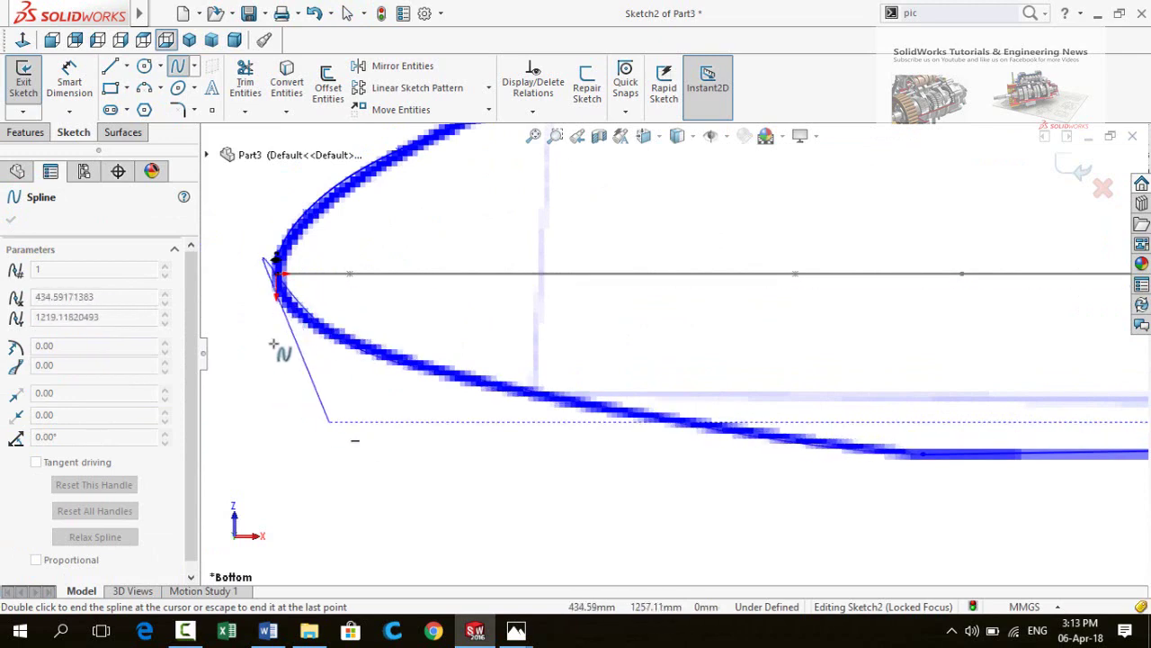
key("Escape")
Select the new lower spline together with the centreline
scroll(313, 287, "down", 1)
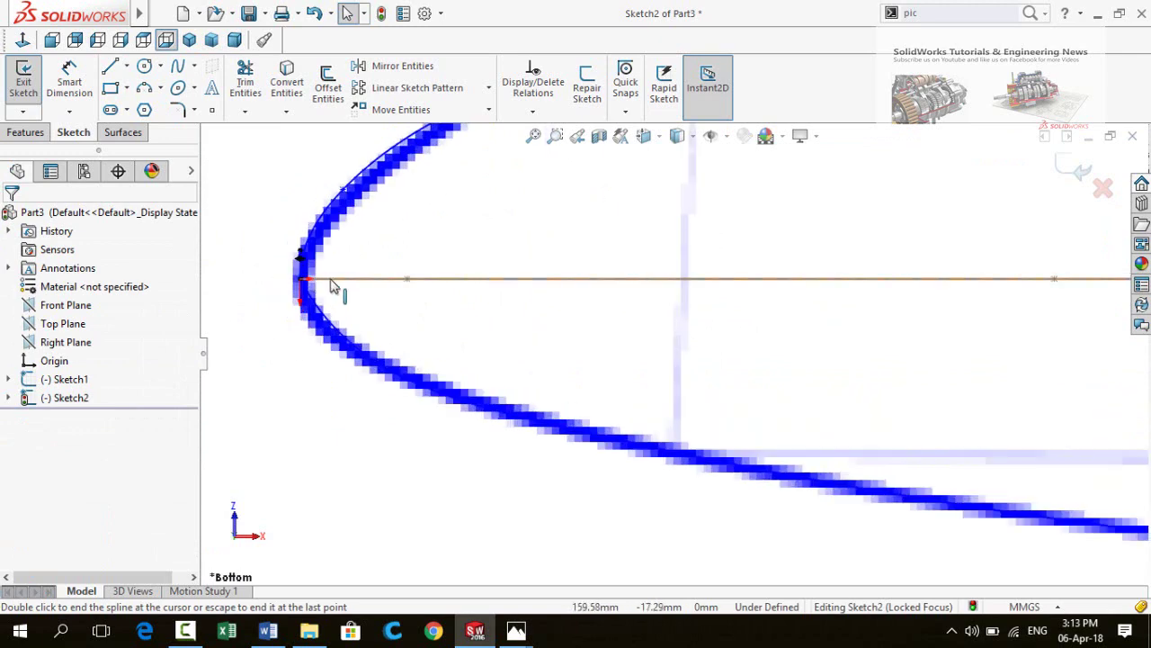
key("Escape")
left_click(329, 325, "ctrl")
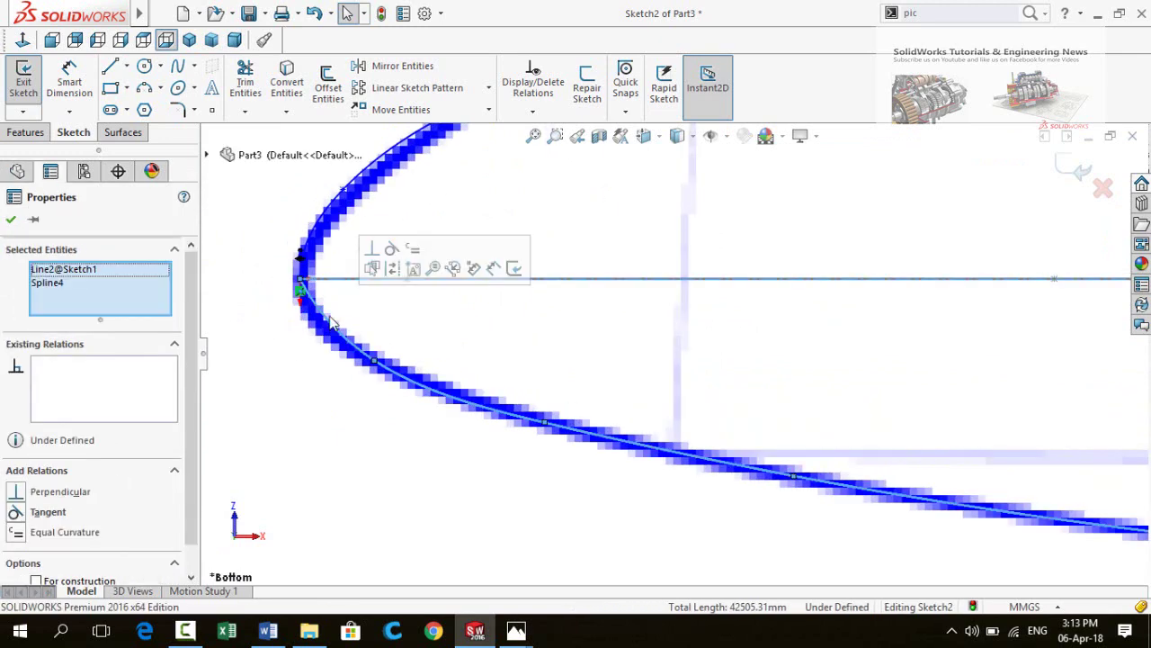
Close the relations panel and zoom to check the complete closed side-view outline
key("f")
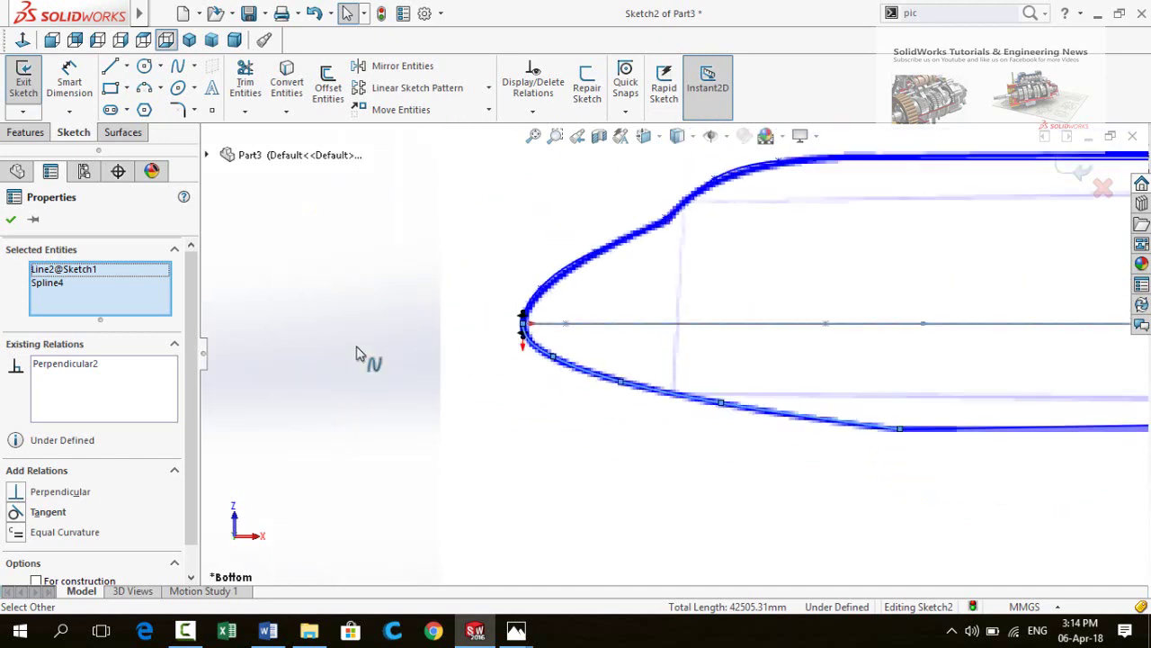
left_click(497, 332)
scroll(969, 329, "down", 1)
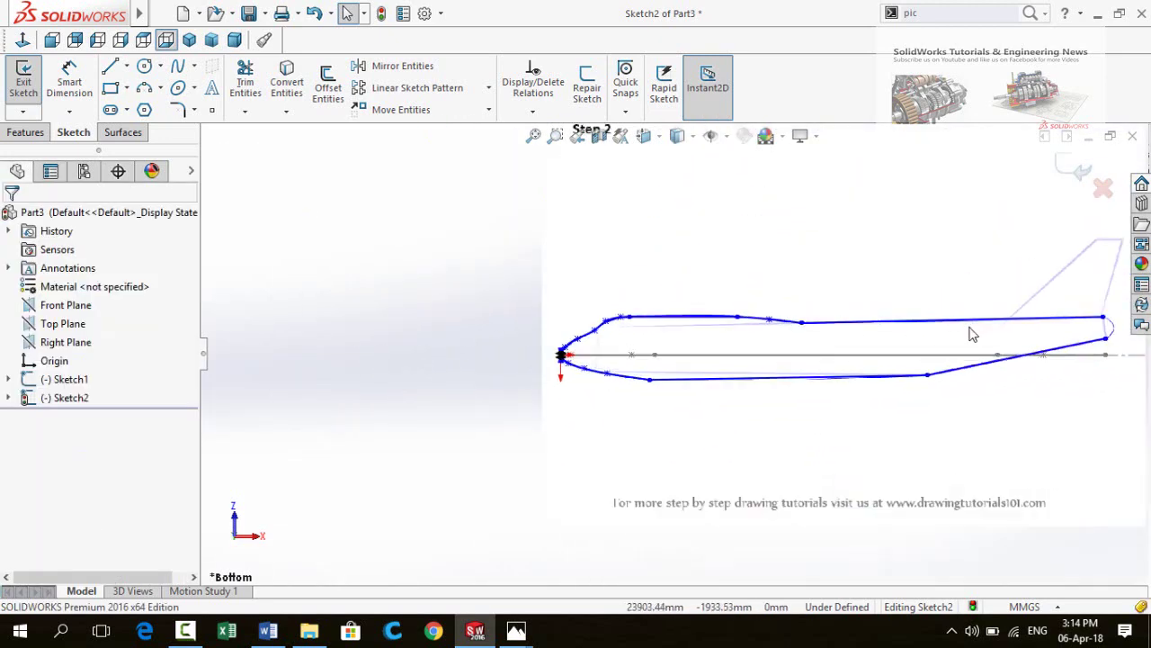
scroll(969, 329, "down", 2)
scroll(649, 360, "up", 3)
scroll(834, 377, "down", 2)
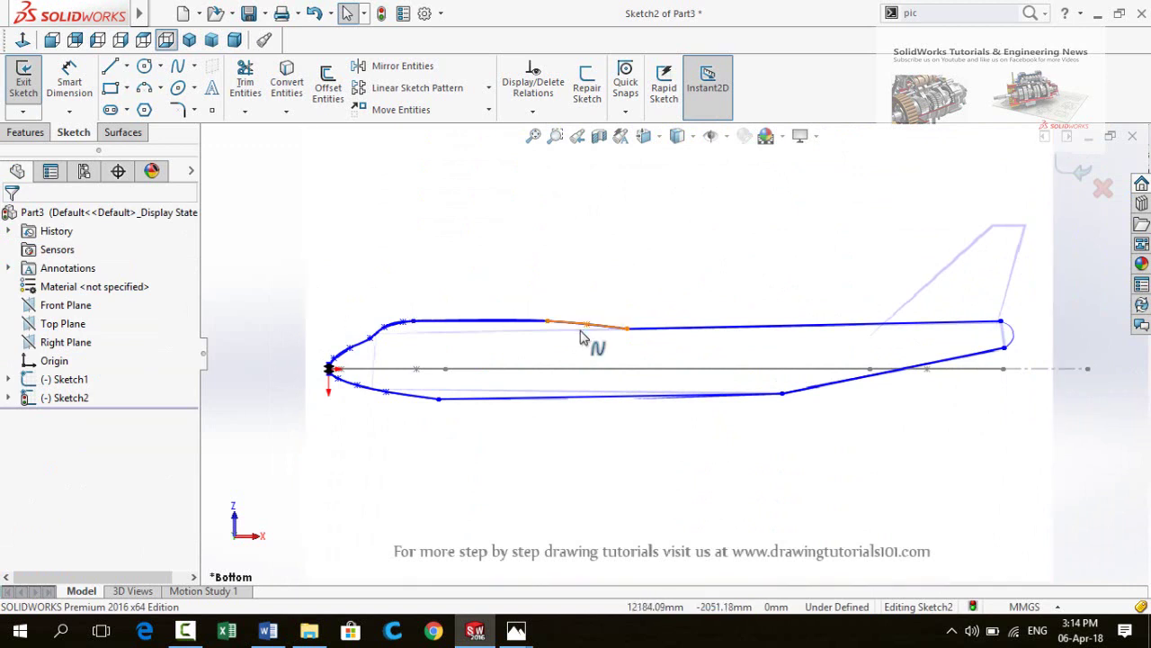
scroll(779, 356, "up", 2)
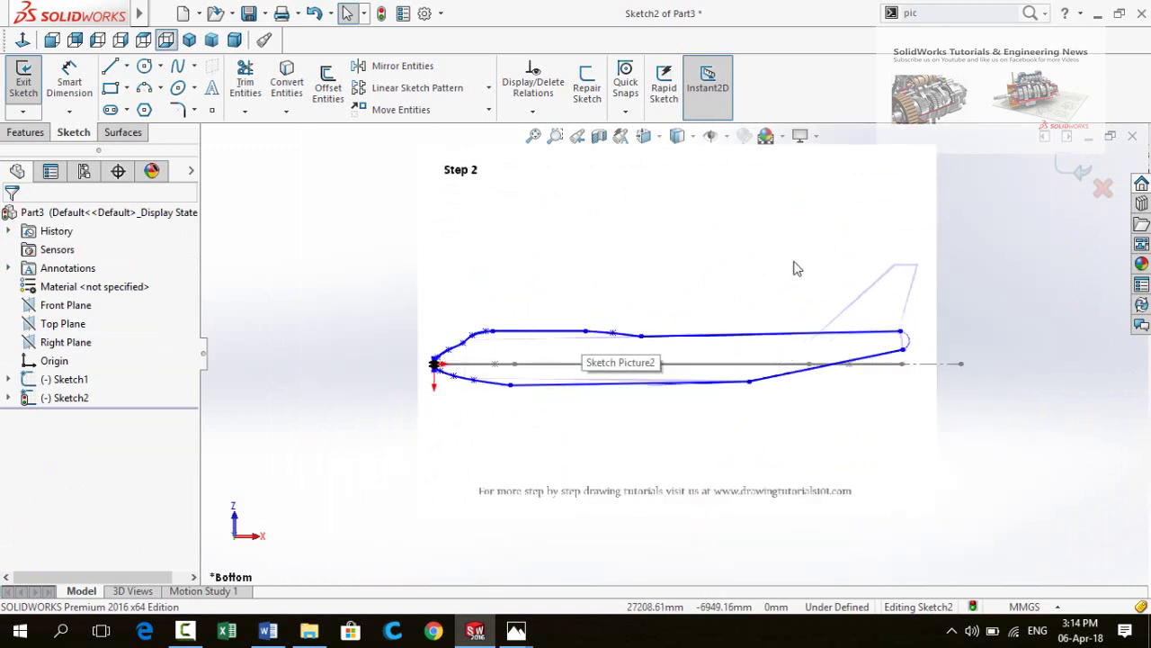
Exit the outline sketch and suppress the reference picture
left_click(1073, 173)
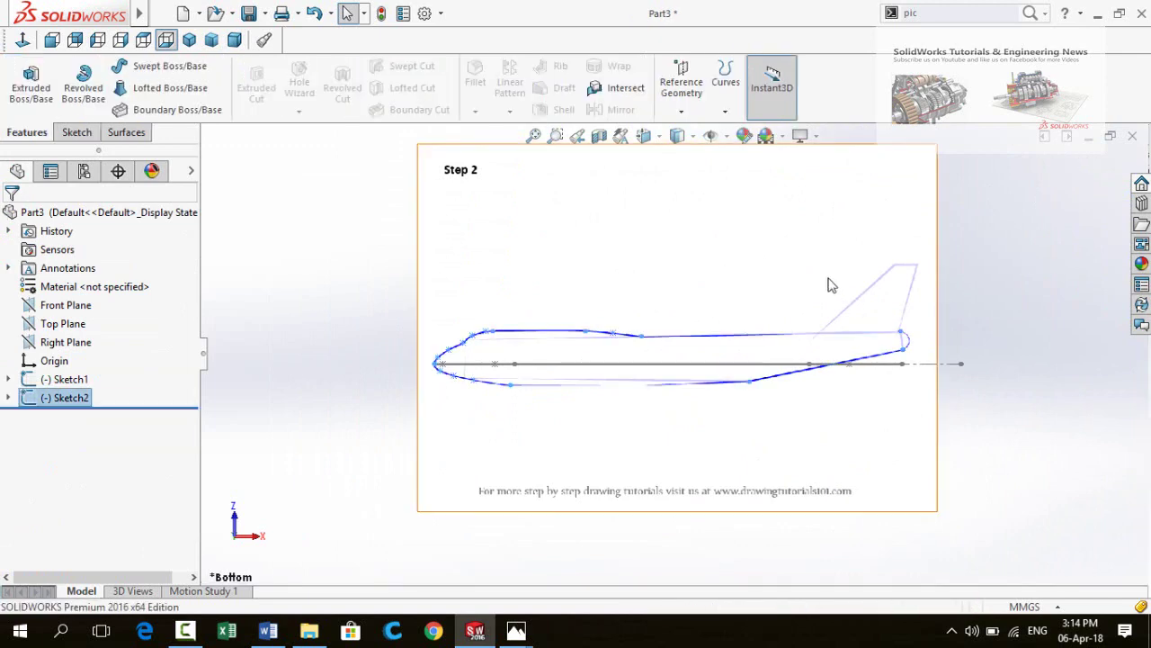
right_click(740, 237)
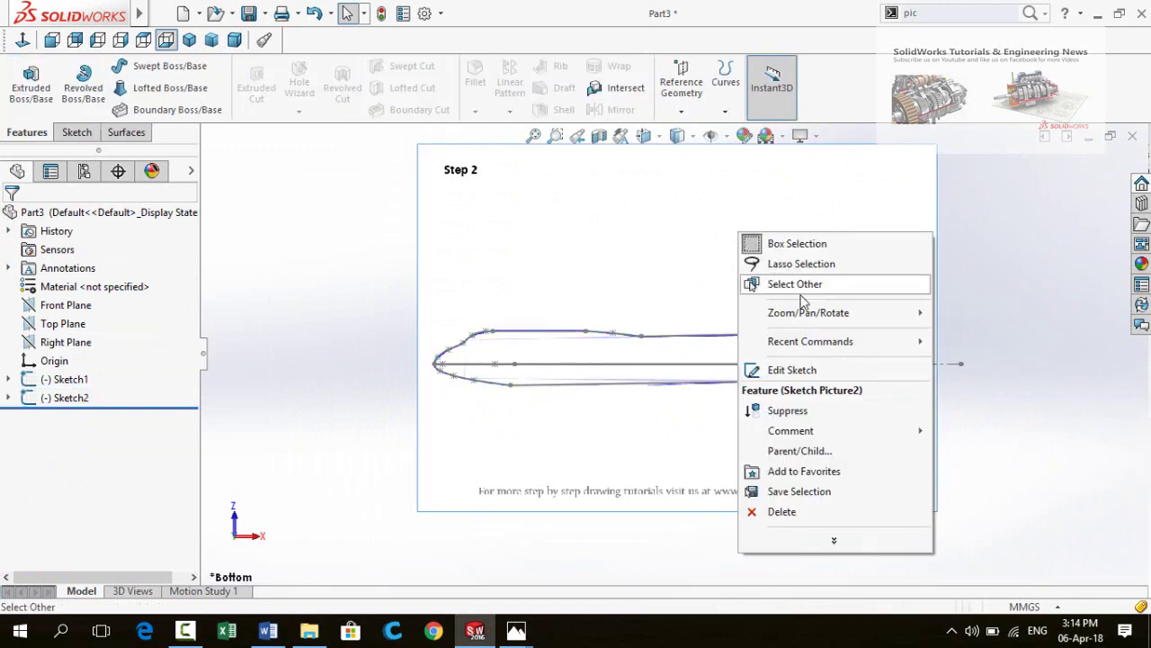
left_click(749, 411)
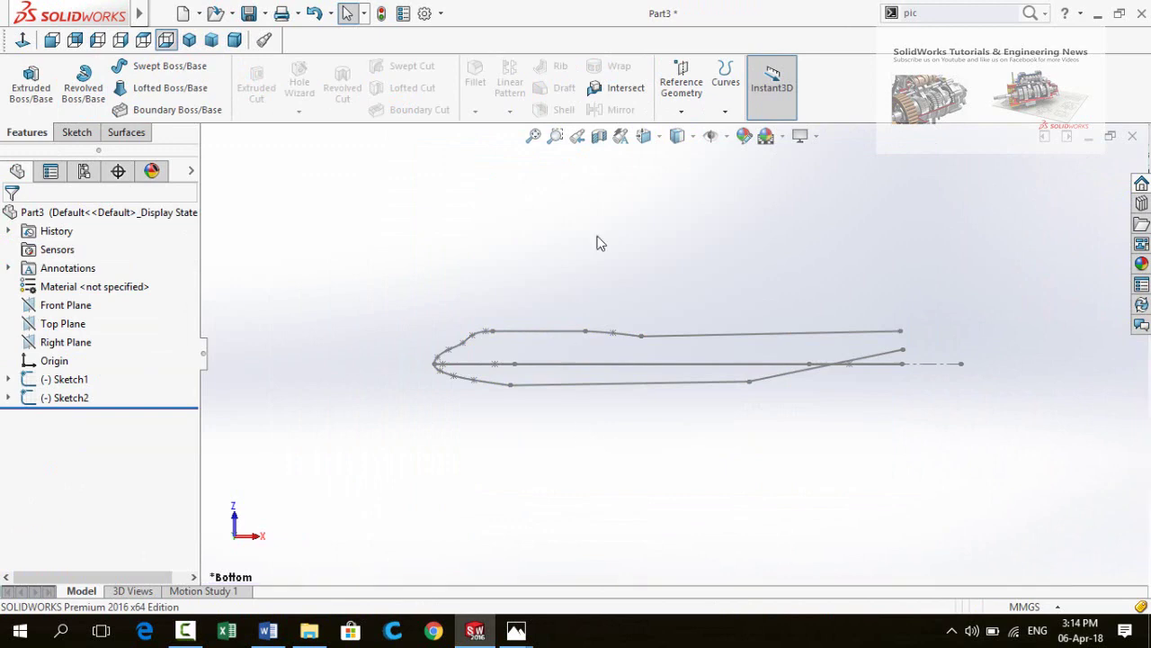
mouse_move(599, 241)
middle_mouse_down()
mouse_move(537, 403)
mouse_move(660, 316)
mouse_move(642, 314)
mouse_move(628, 255)
mouse_move(645, 251)
mouse_move(630, 329)
mouse_move(588, 314)
mouse_move(592, 285)
mouse_move(568, 278)
mouse_move(602, 368)
mouse_move(627, 315)
mouse_move(609, 347)
mouse_move(603, 314)
middle_mouse_up()
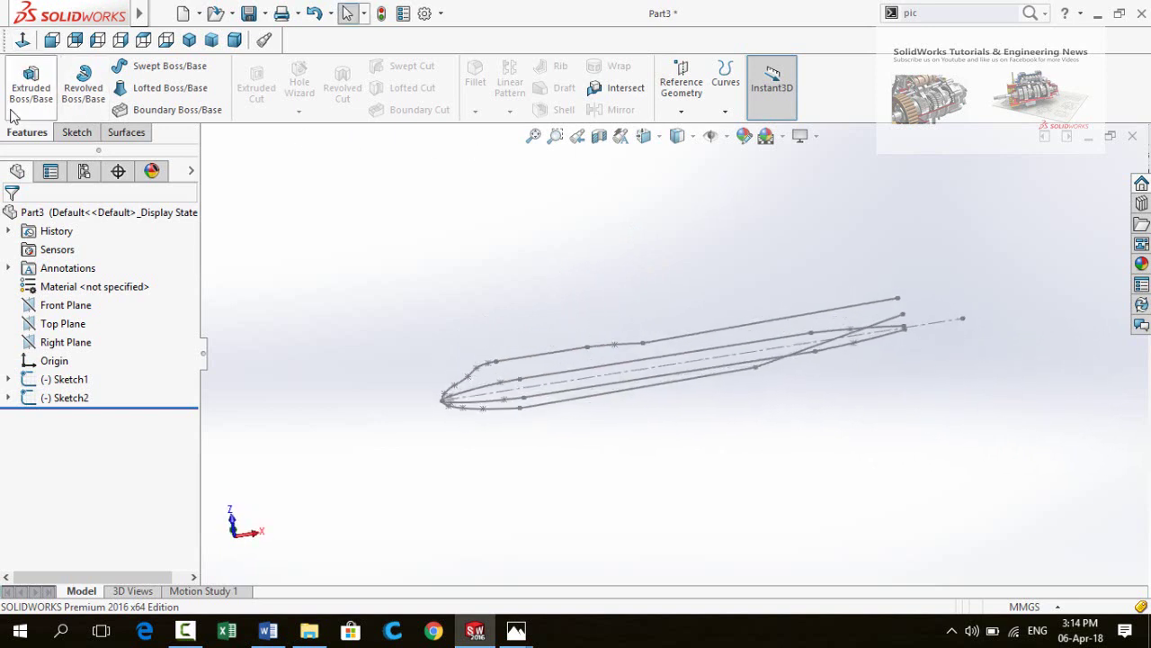
Create Curve1 by projecting Sketch1 and Sketch2 onto each other with Project Curve
left_click(729, 90)
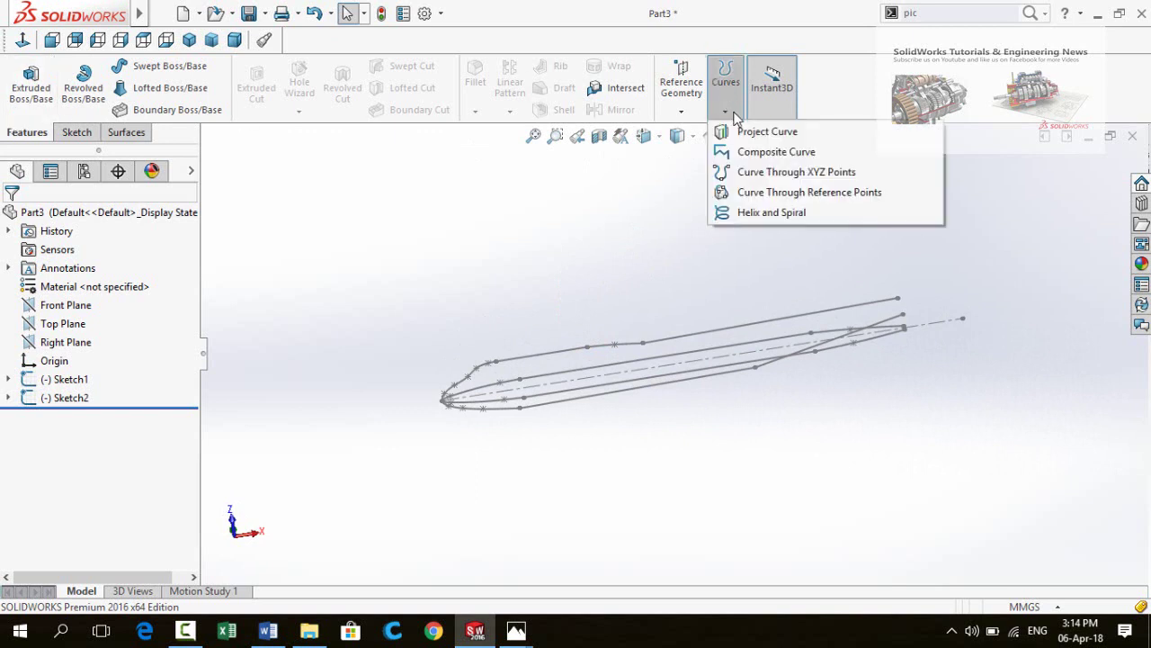
left_click(754, 133)
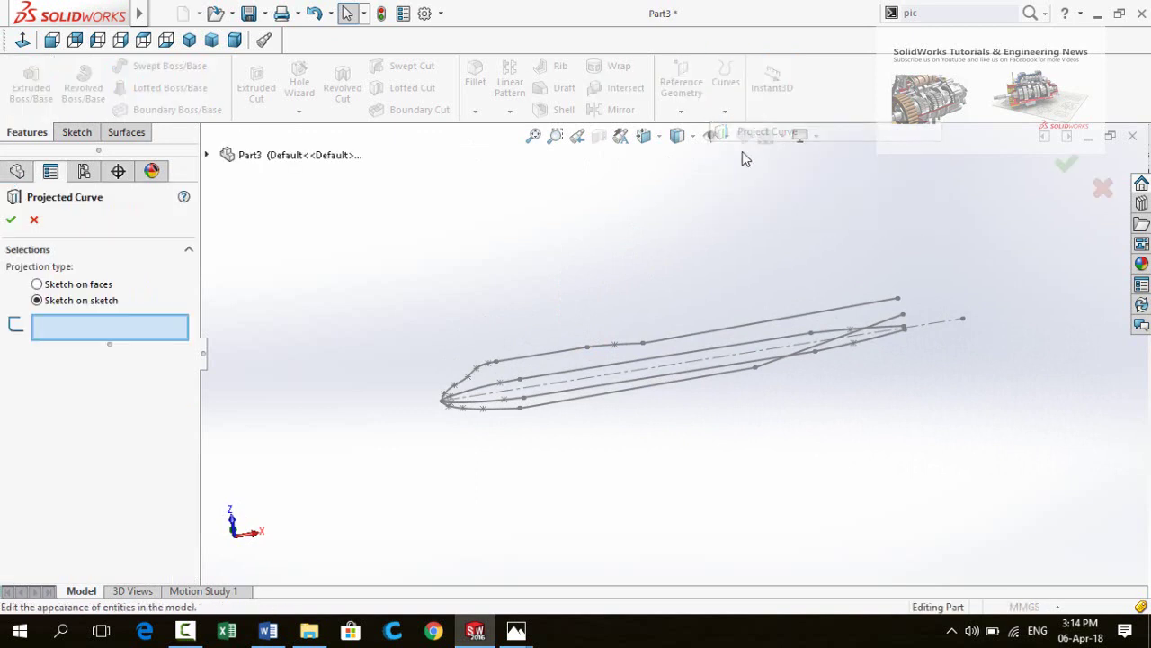
scroll(603, 248, "up", 2)
scroll(575, 306, "up", 1)
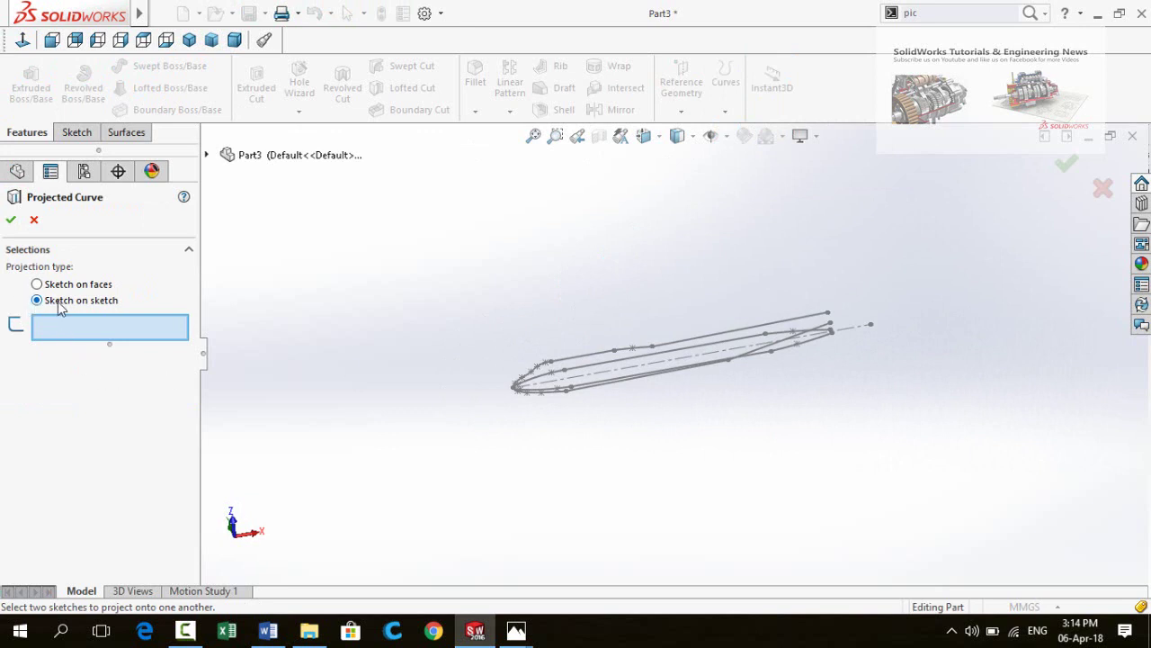
middle_click_drag(619, 436, 632, 512)
scroll(626, 389, "down", 2)
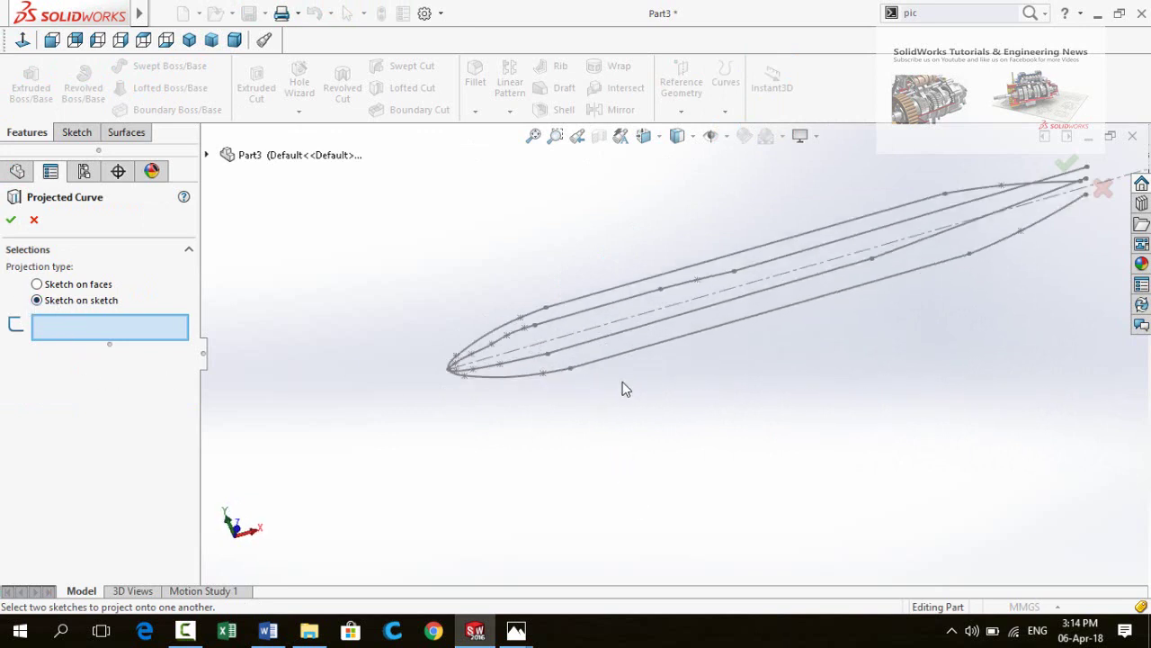
left_click(614, 358)
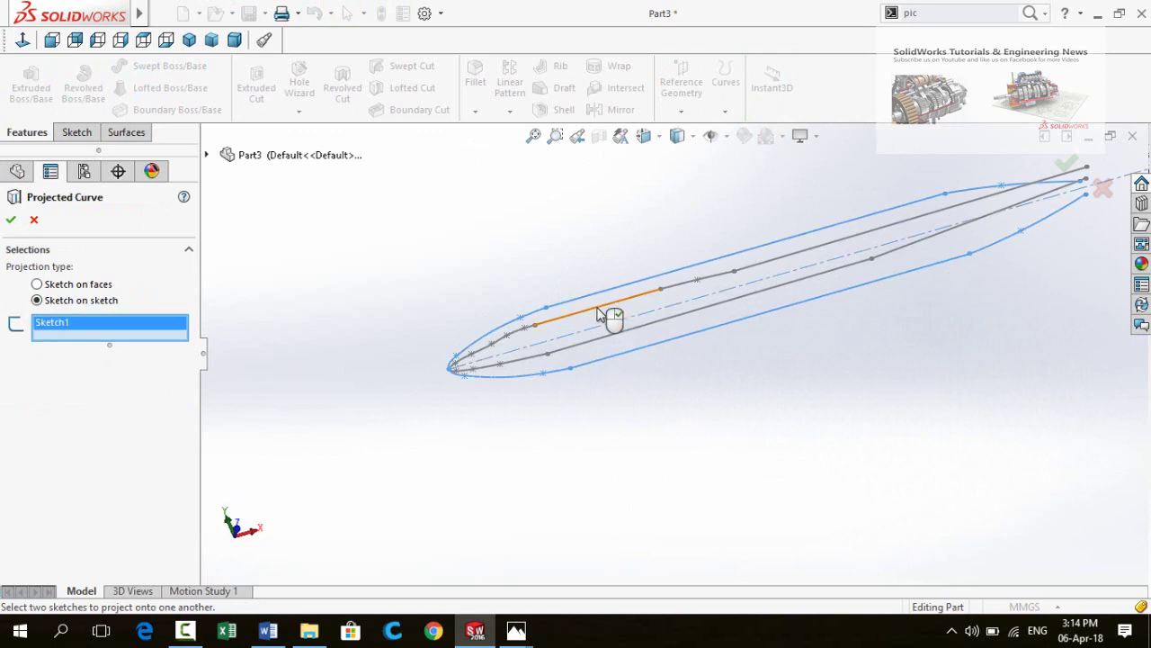
left_click(600, 316)
middle_click_drag(638, 425, 613, 250)
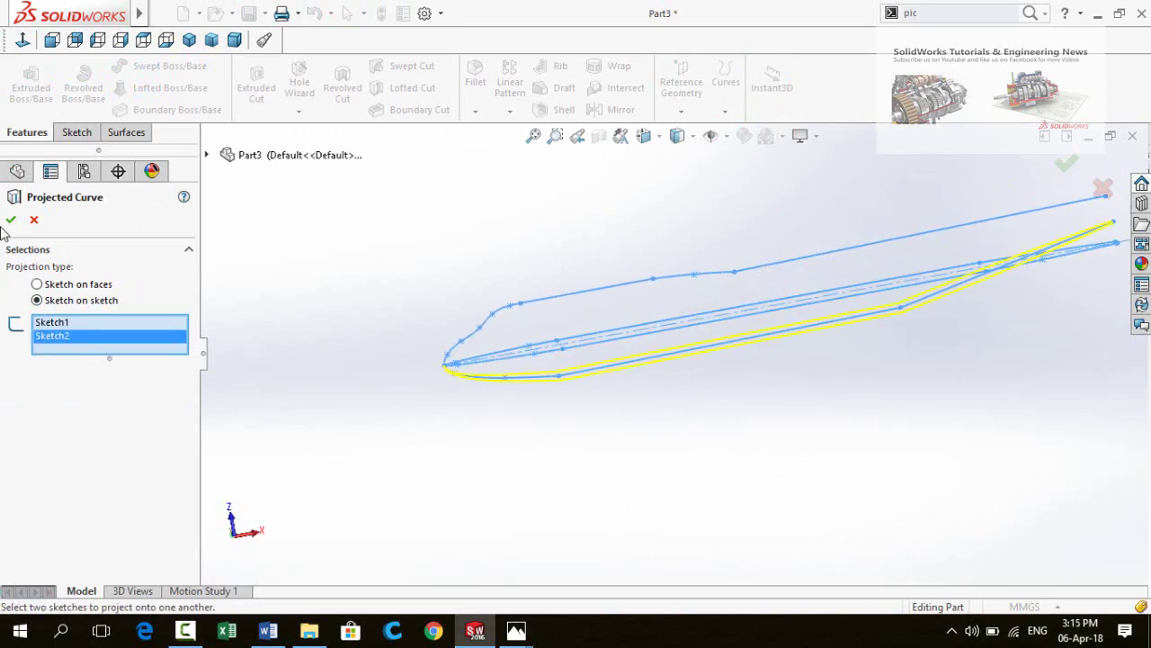
left_click(11, 221)
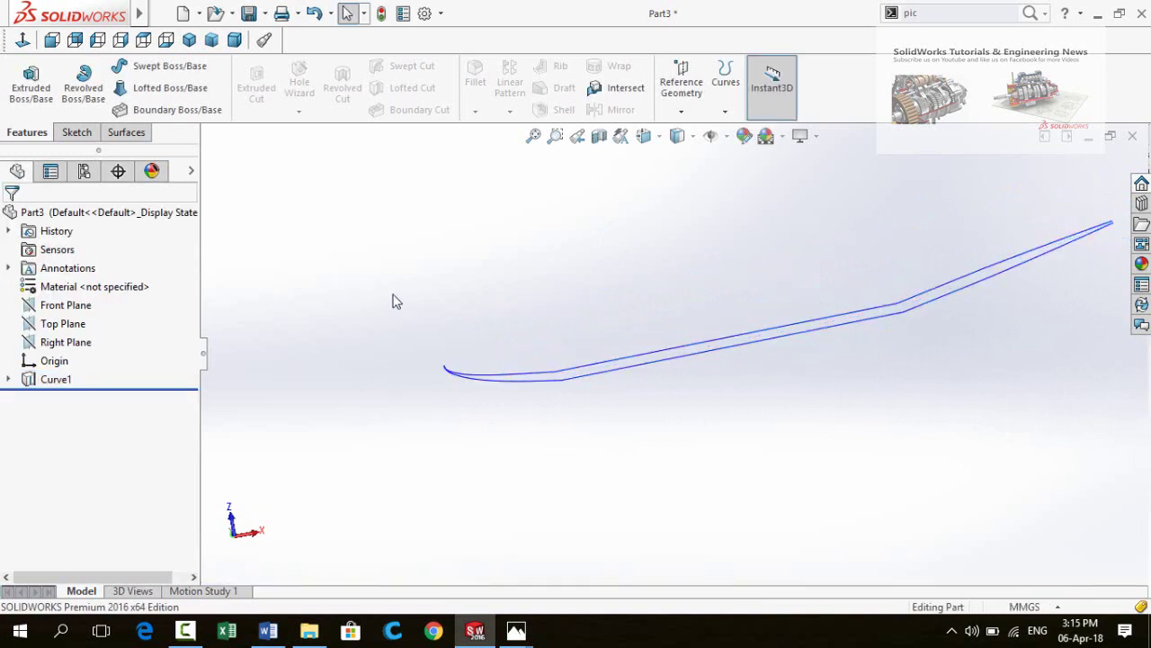
Show Sketch2 and Sketch1 again from under Curve1
left_click(9, 381)
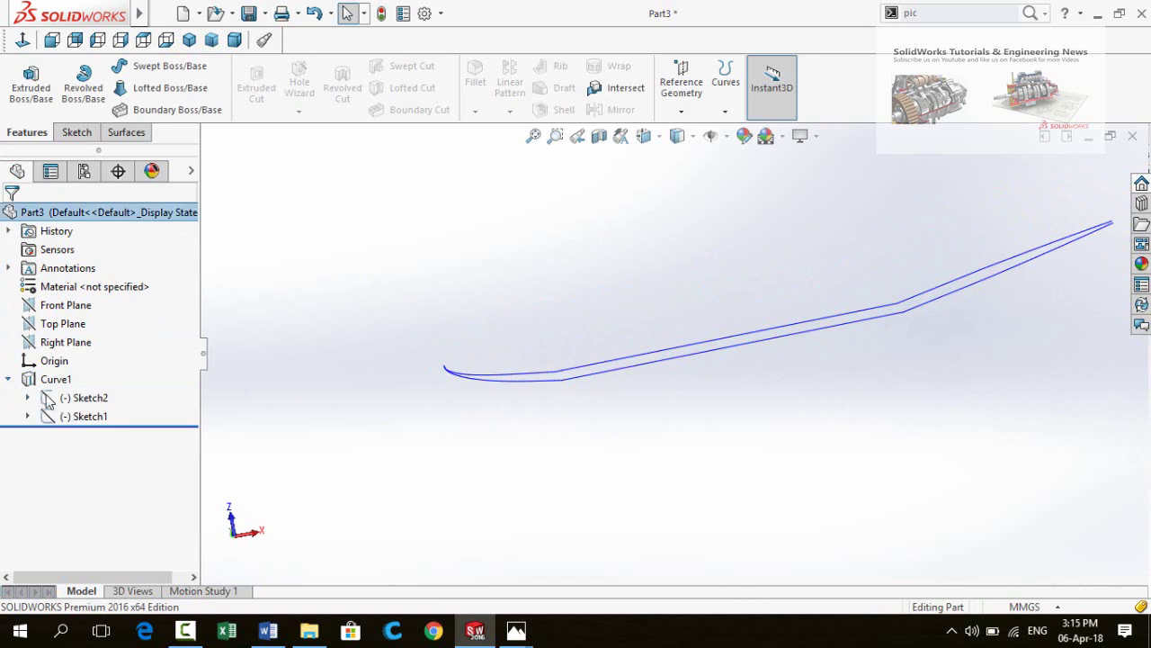
left_click(68, 397)
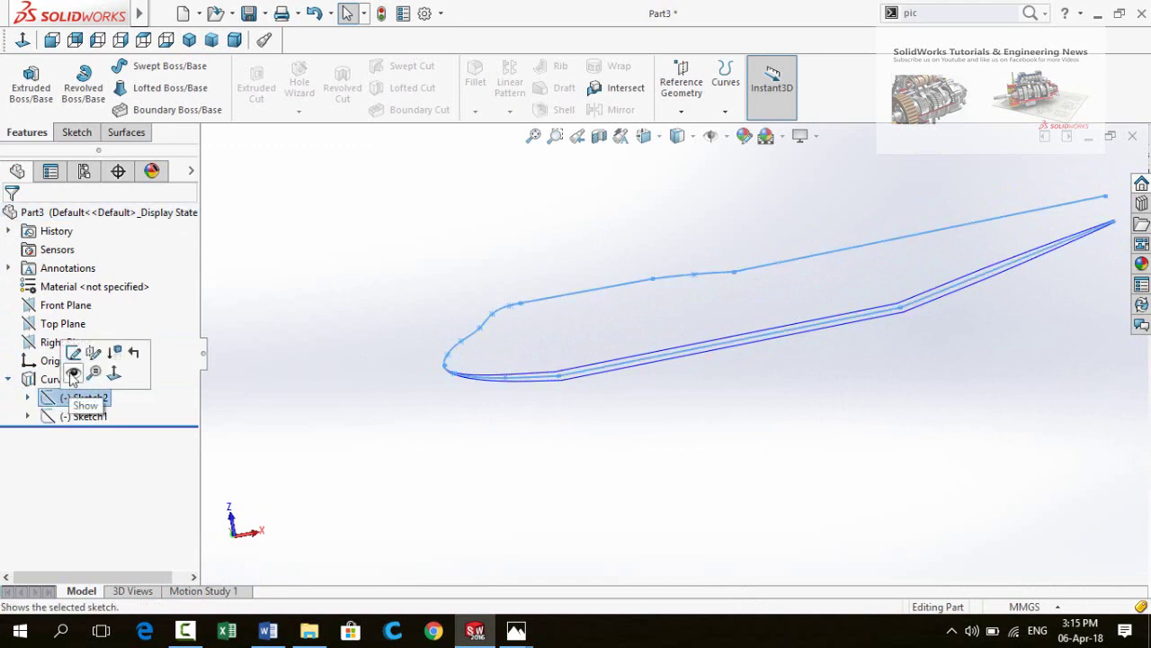
left_click(72, 377)
left_click(82, 416)
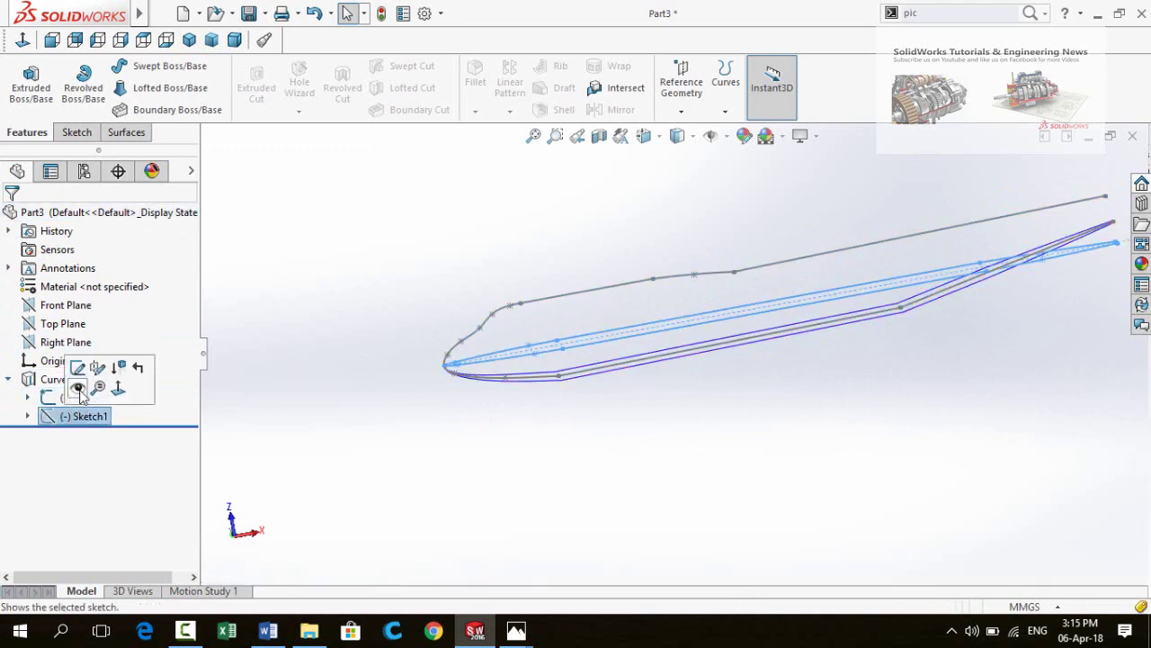
left_click(78, 389)
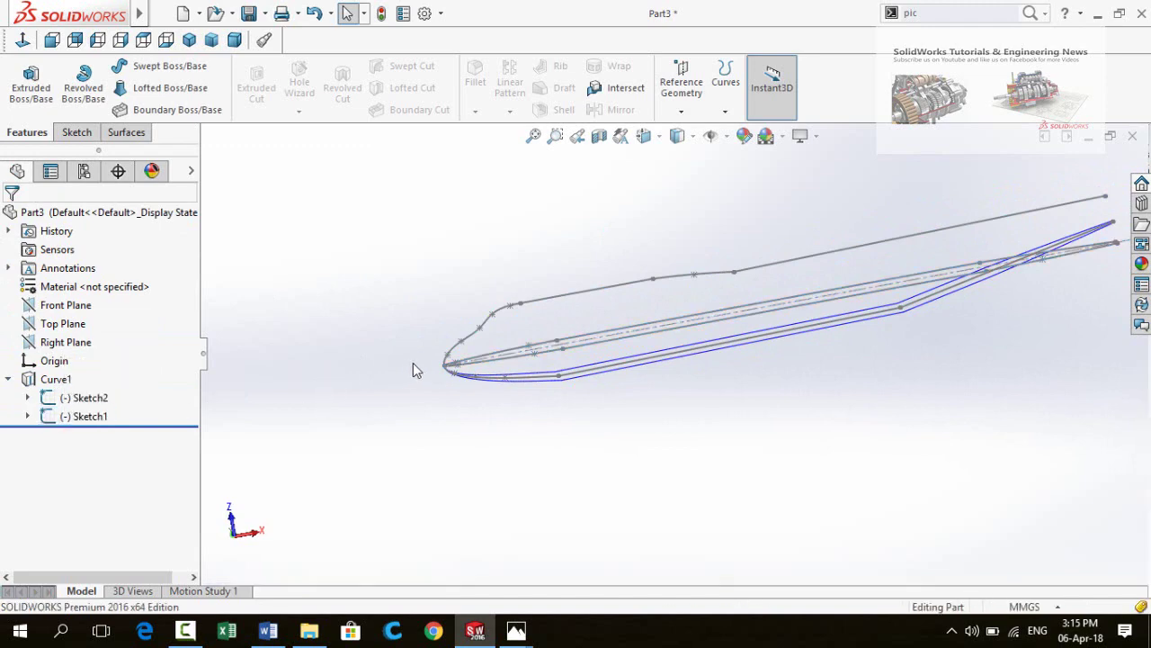
Orbit to view the curves at an angle and bring up the Reference Geometry choices
key("z")
mouse_move(612, 281)
middle_mouse_down()
mouse_move(634, 347)
mouse_move(629, 306)
middle_mouse_up()
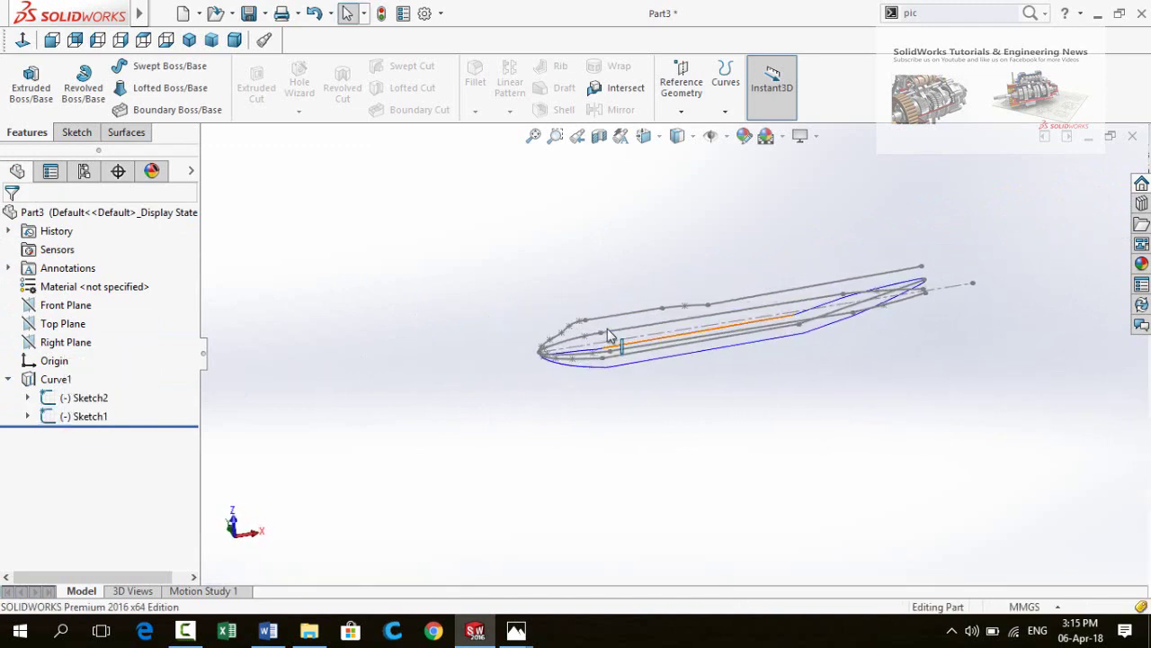
scroll(612, 332, "down", 2)
middle_click_drag(536, 309, 494, 313)
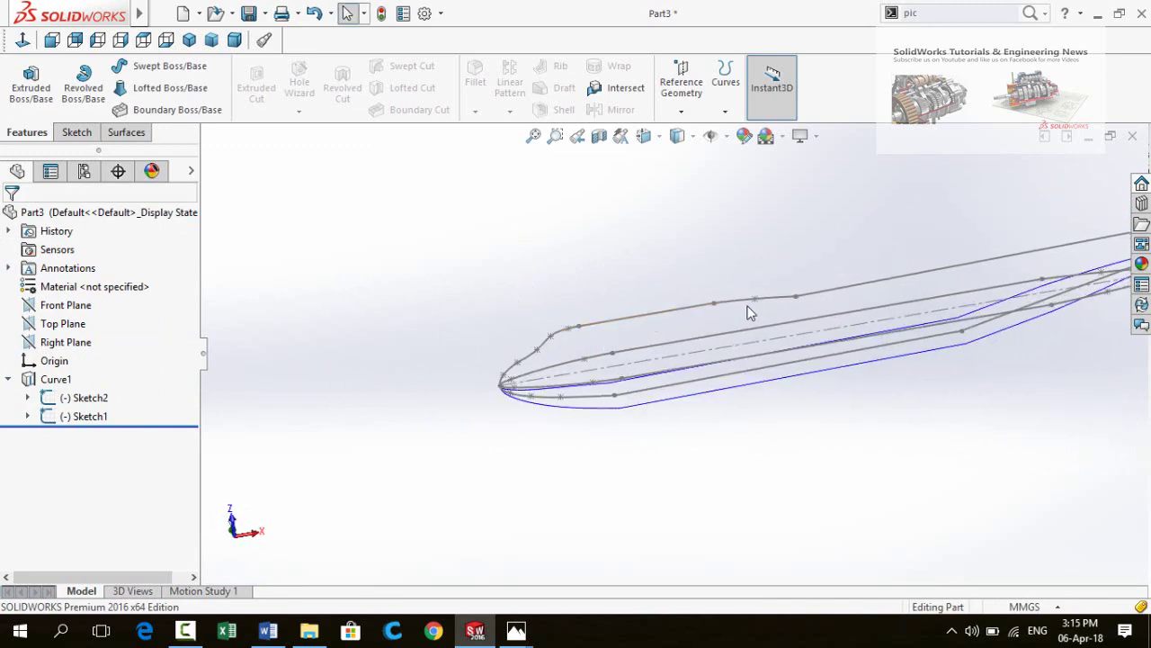
mouse_move(749, 312)
middle_mouse_down()
mouse_move(729, 276)
mouse_move(678, 236)
middle_mouse_up()
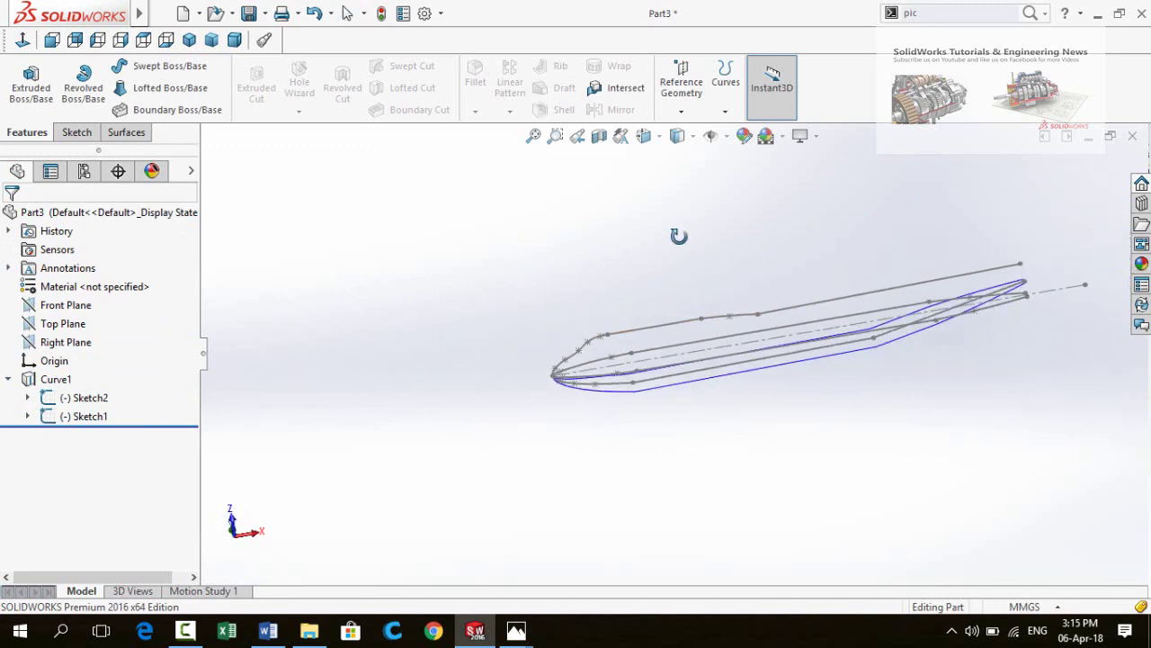
left_click(680, 99)
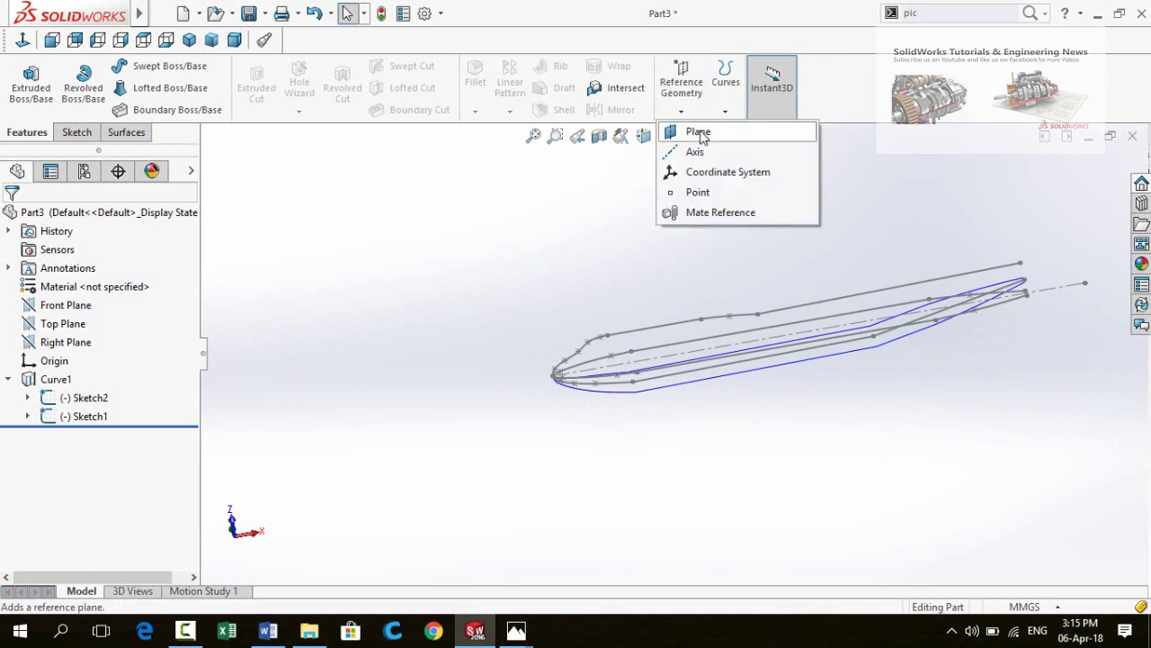
Create Plane1 parallel to the Right Plane through a point on the guide curve
left_click(700, 133)
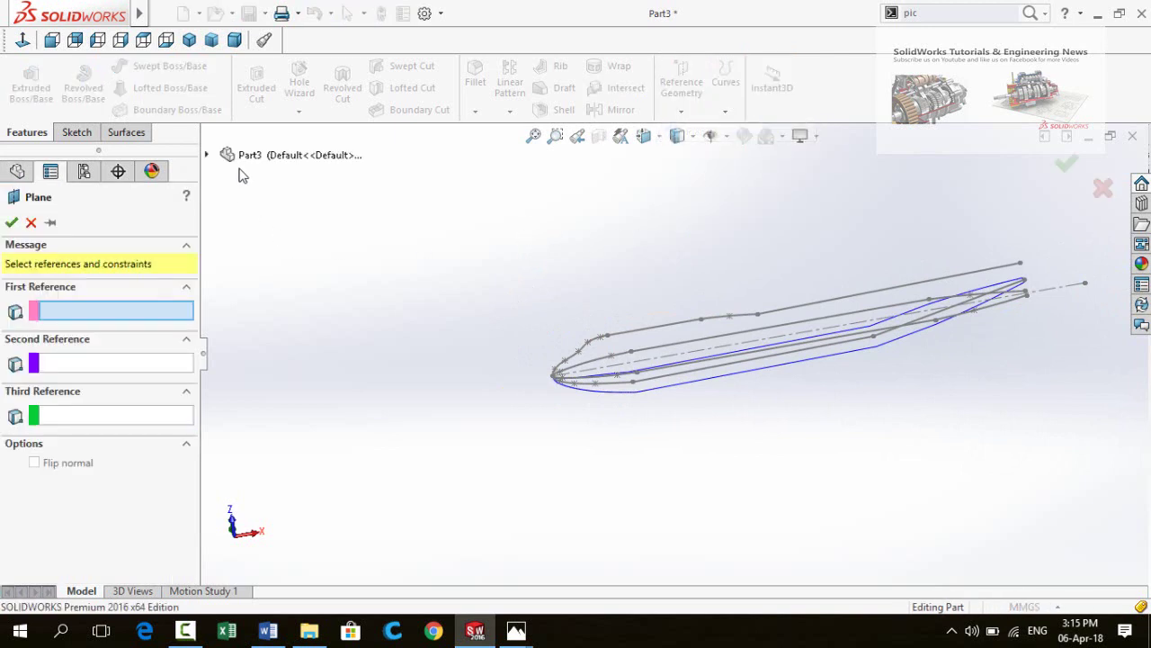
left_click(207, 156)
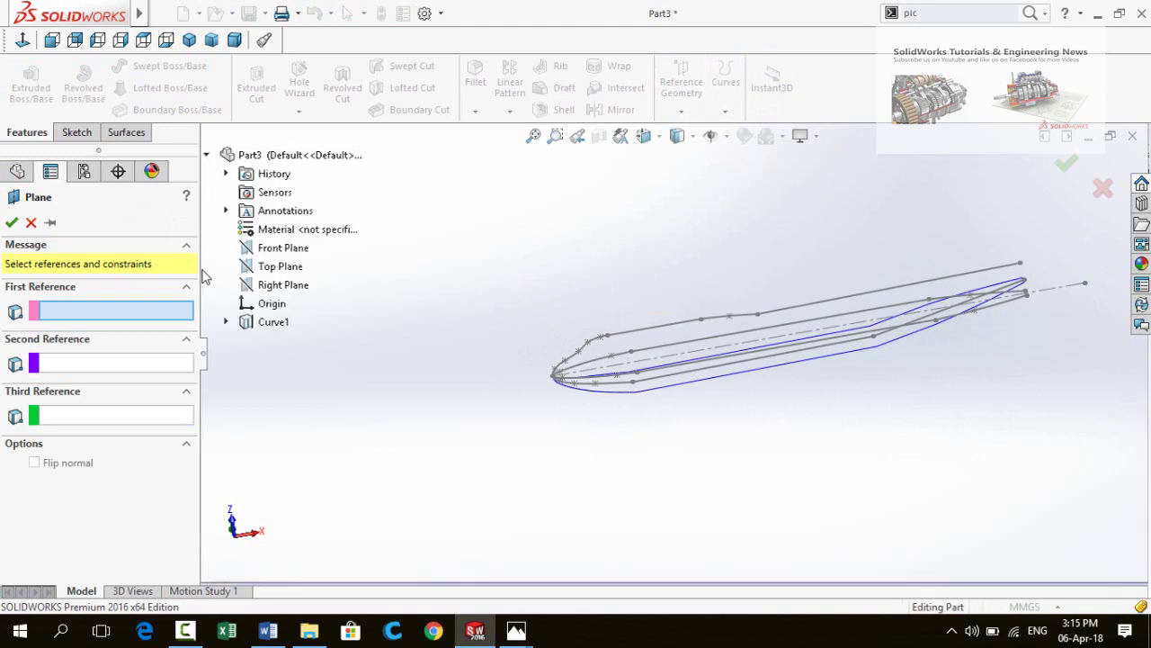
left_click(283, 285)
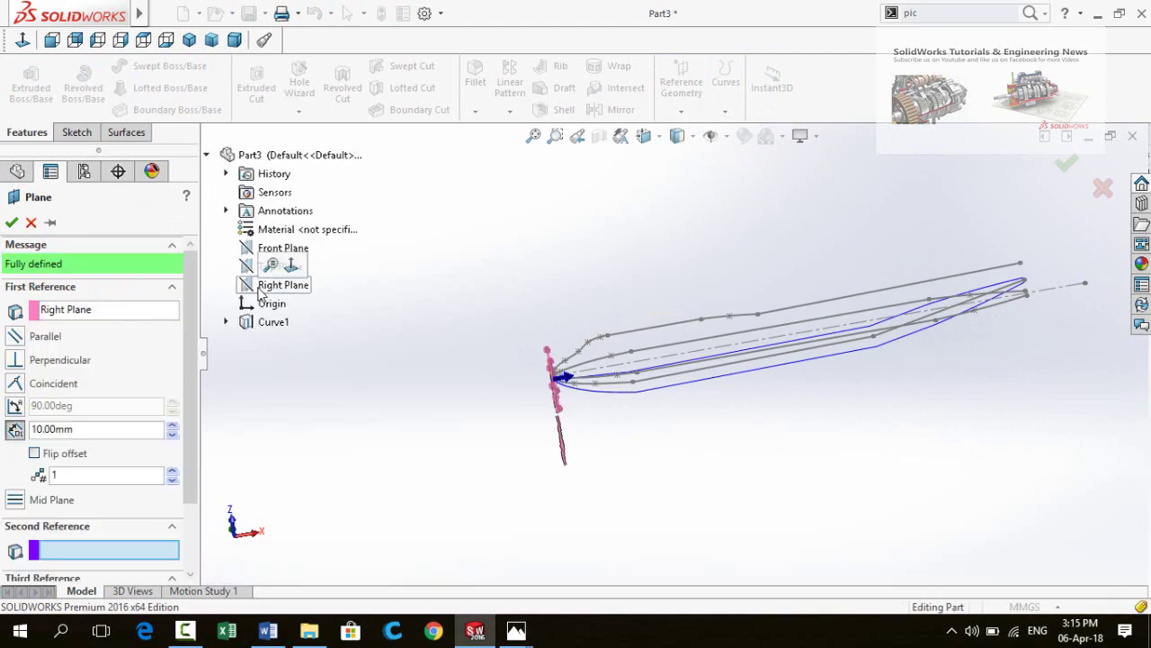
scroll(585, 374, "down", 2)
scroll(617, 365, "down", 2)
scroll(532, 387, "down", 2)
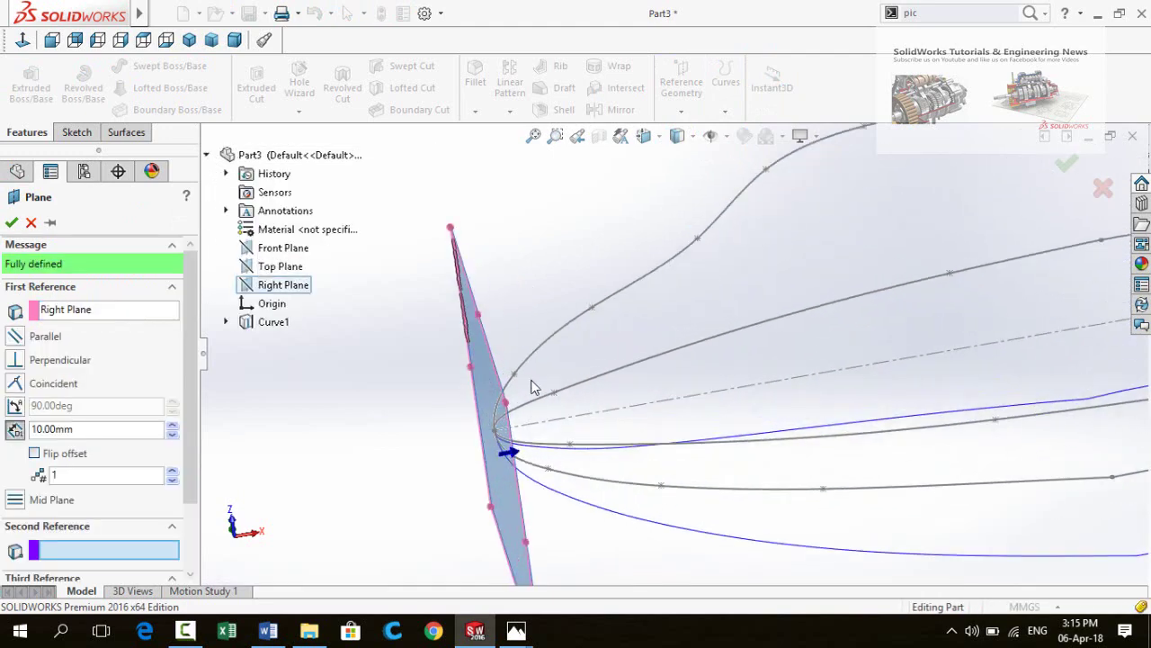
left_click(515, 376)
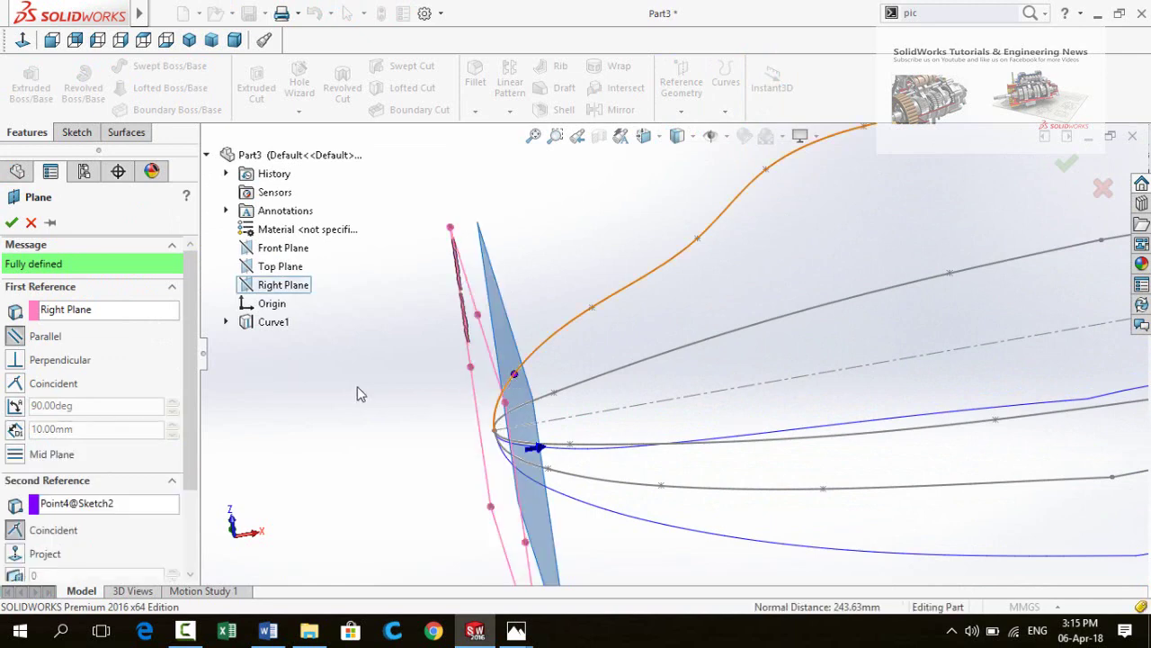
left_click(11, 223)
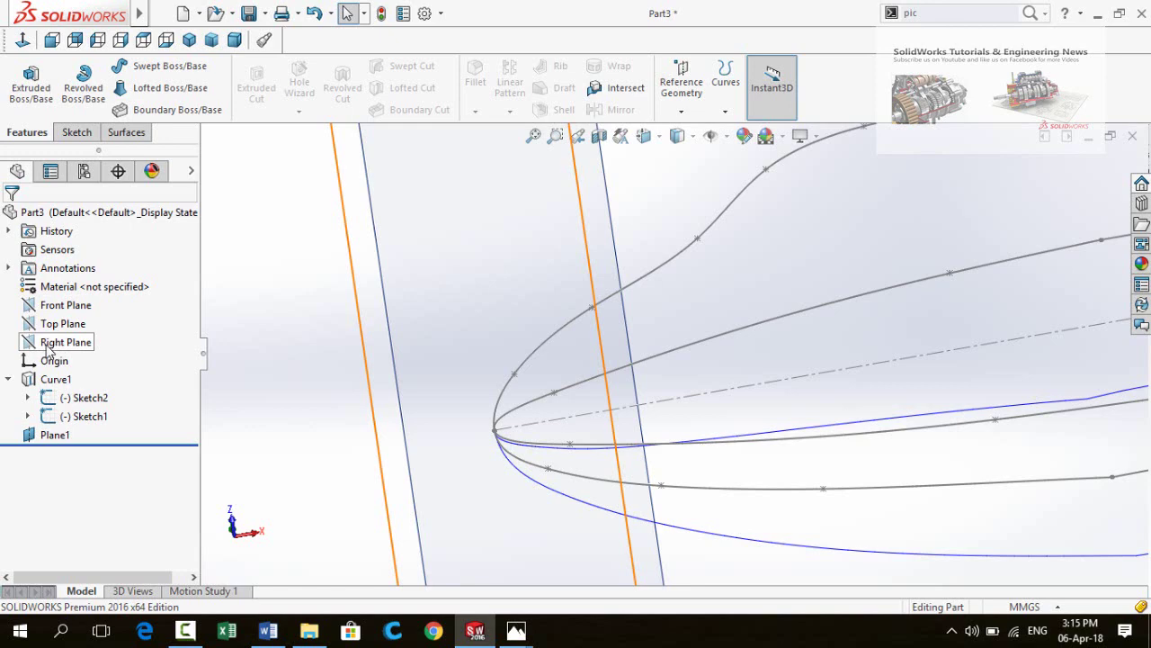
Show the Right Plane in the model and rotate the view to see the planes edge-on
left_click(50, 349)
left_click(72, 326)
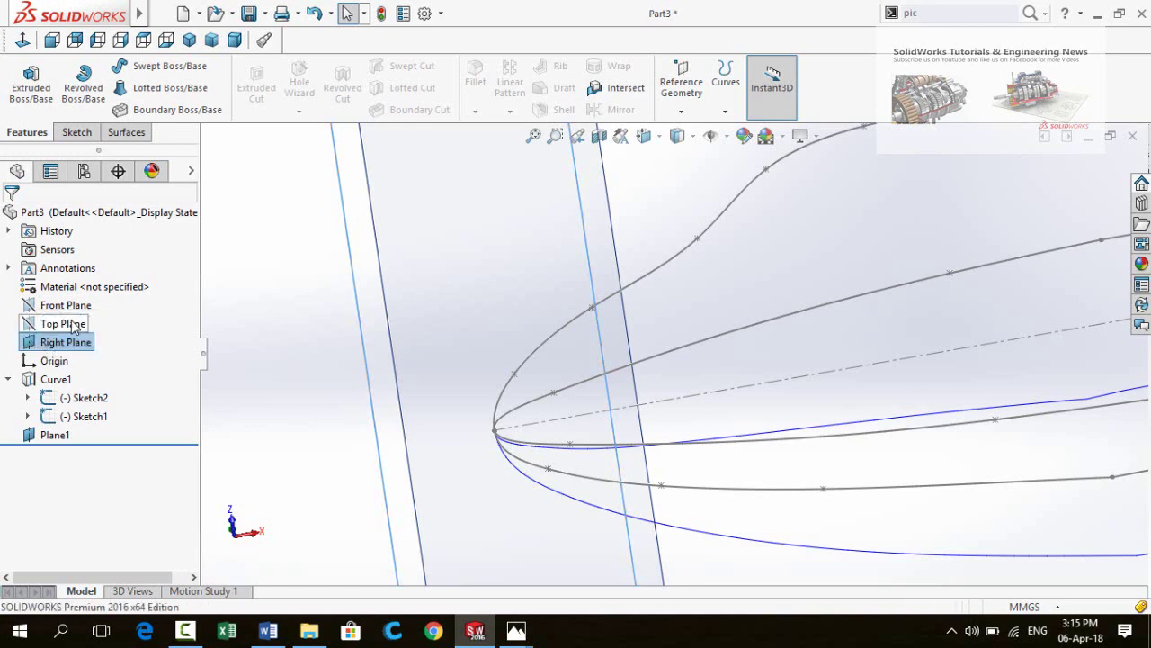
left_click(300, 354)
mouse_move(412, 357)
middle_mouse_down()
mouse_move(518, 375)
mouse_move(530, 353)
middle_mouse_up()
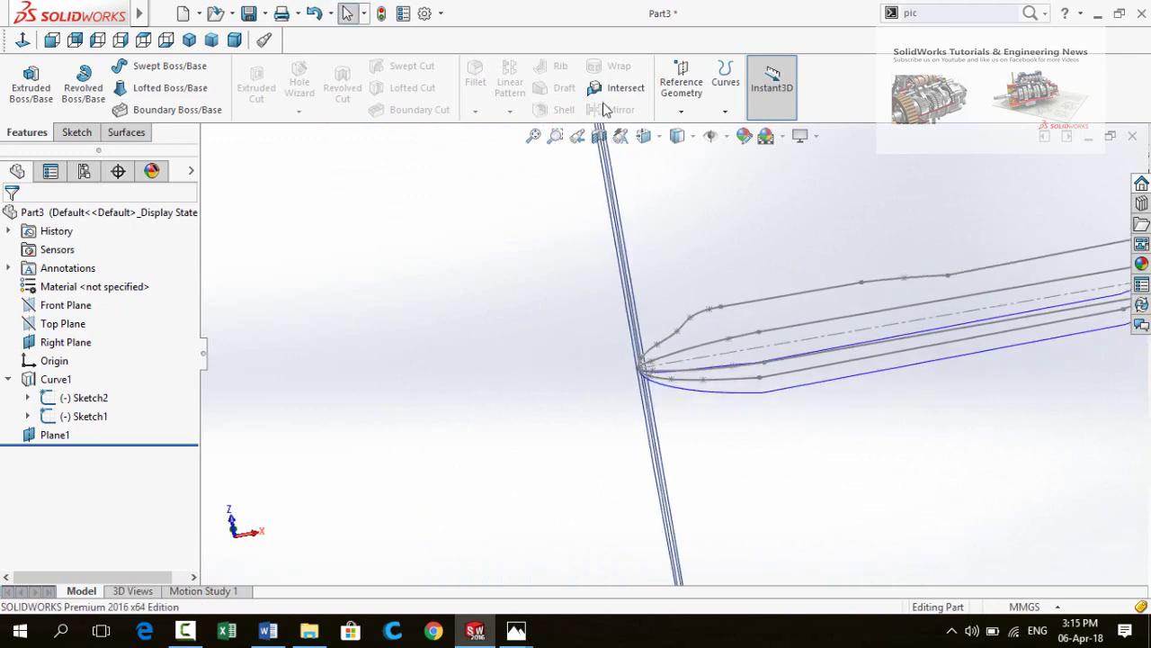
Create Plane2 parallel to the Right Plane through Sketch2's Point6 on the curve
left_click(681, 86)
left_click(693, 132)
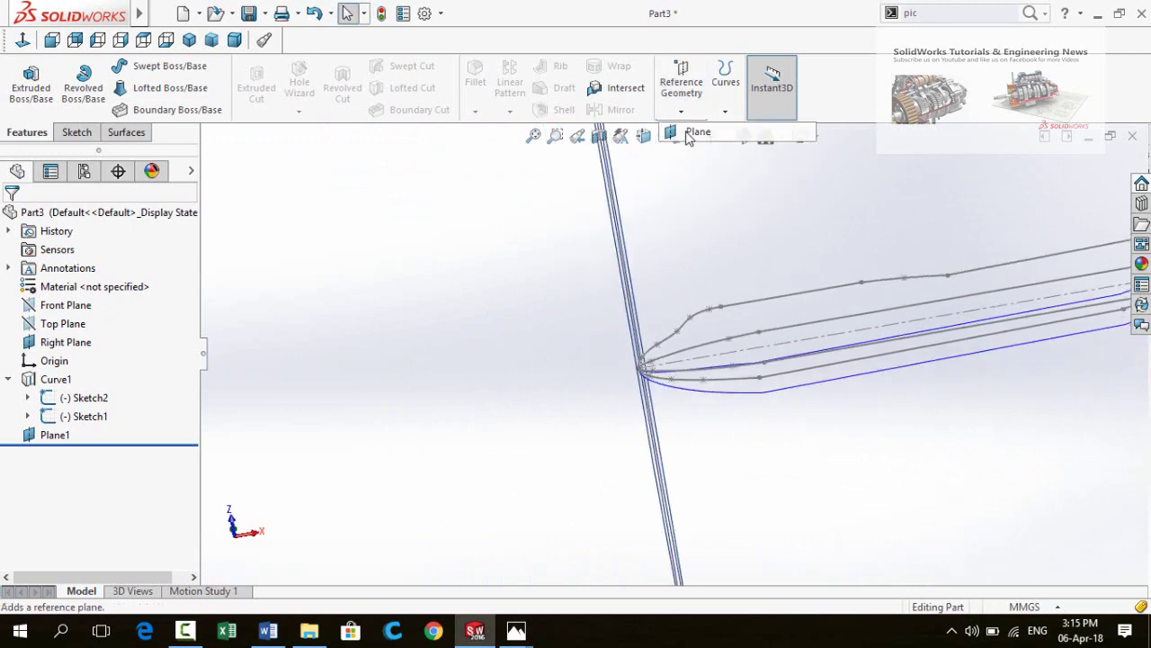
left_click(608, 200)
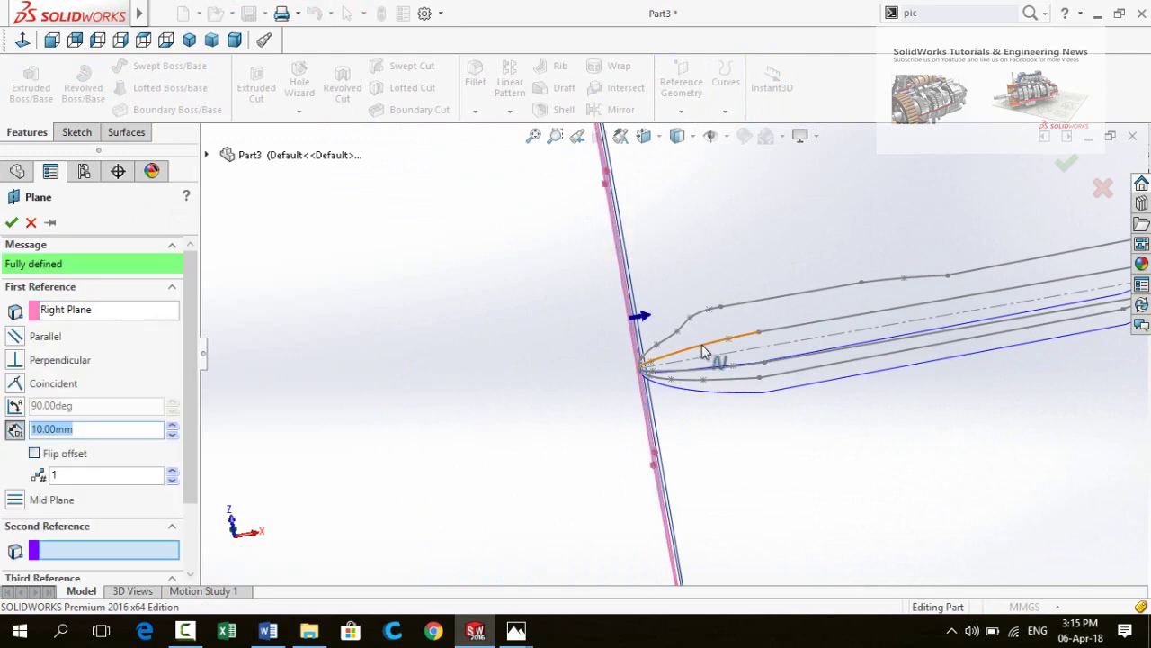
scroll(705, 351, "down", 3)
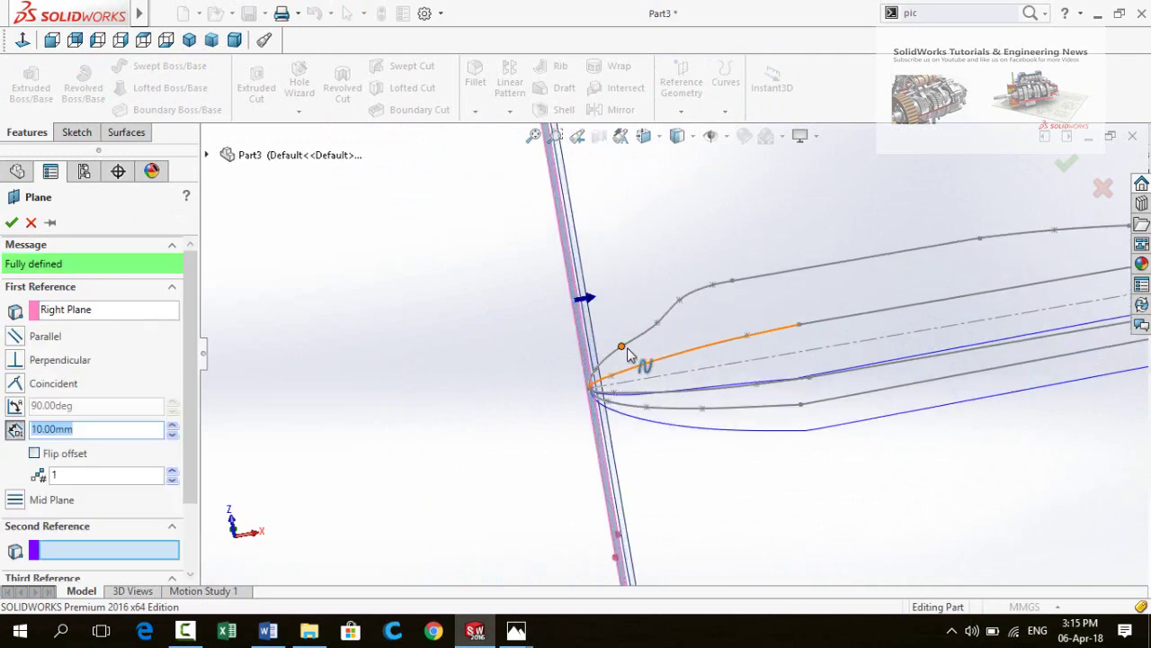
left_click(657, 326)
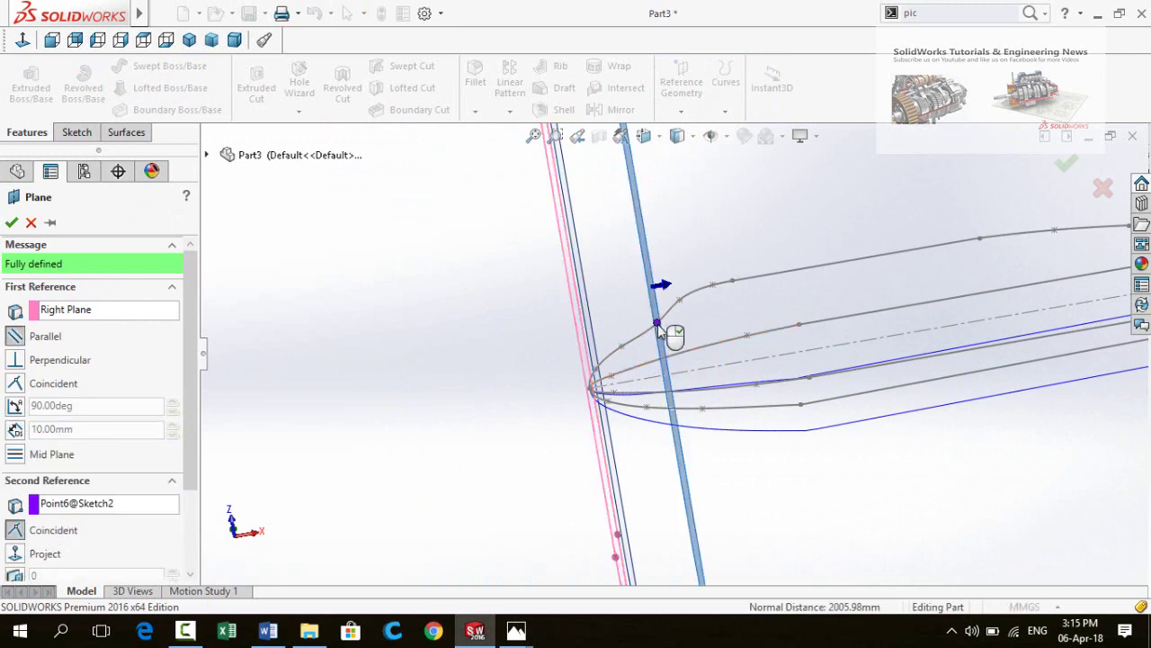
middle_click_drag(675, 330, 153, 388)
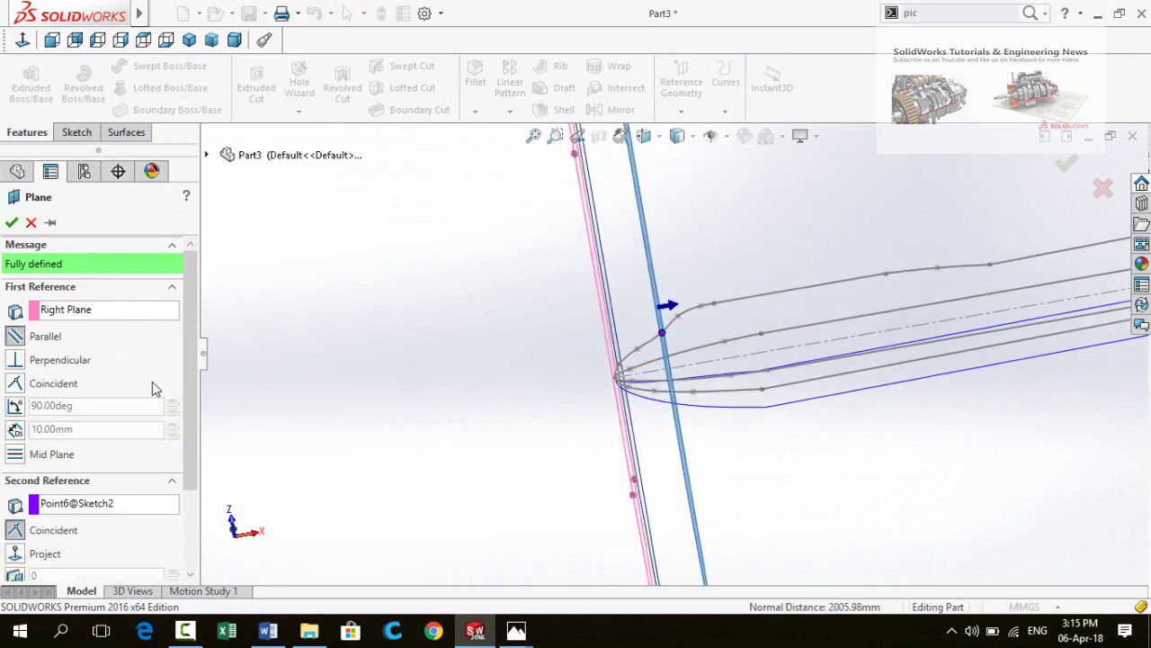
left_click(12, 222)
left_click(694, 97)
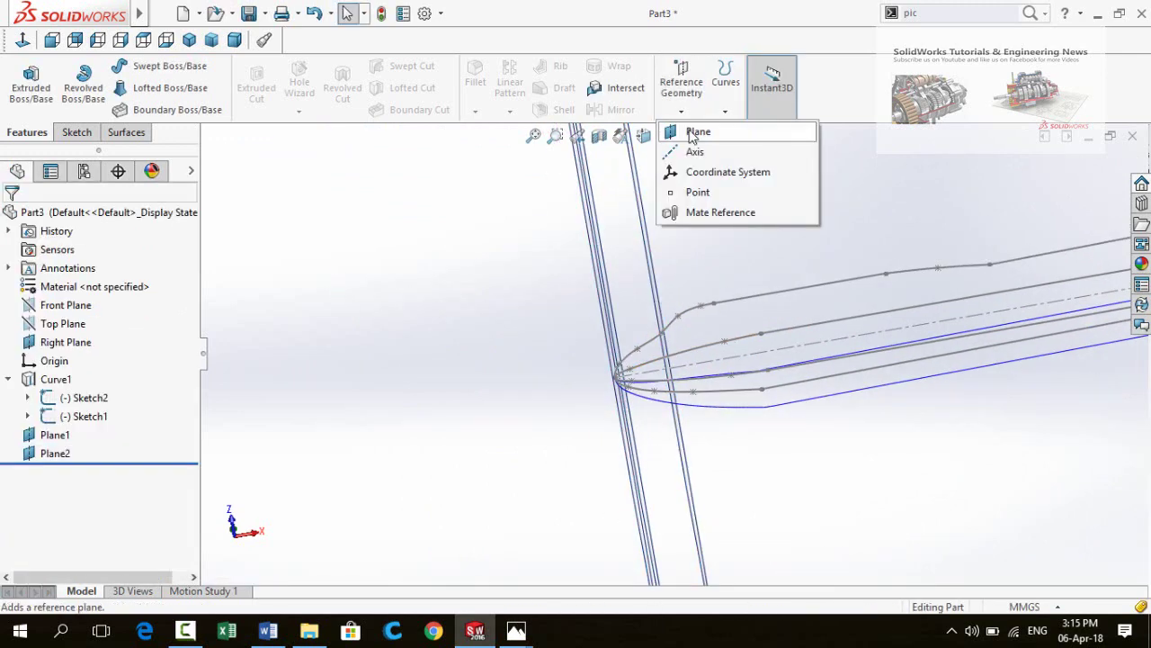
Create Plane3 and Plane4 parallel to the Right Plane through the next two curve points
left_click(693, 135)
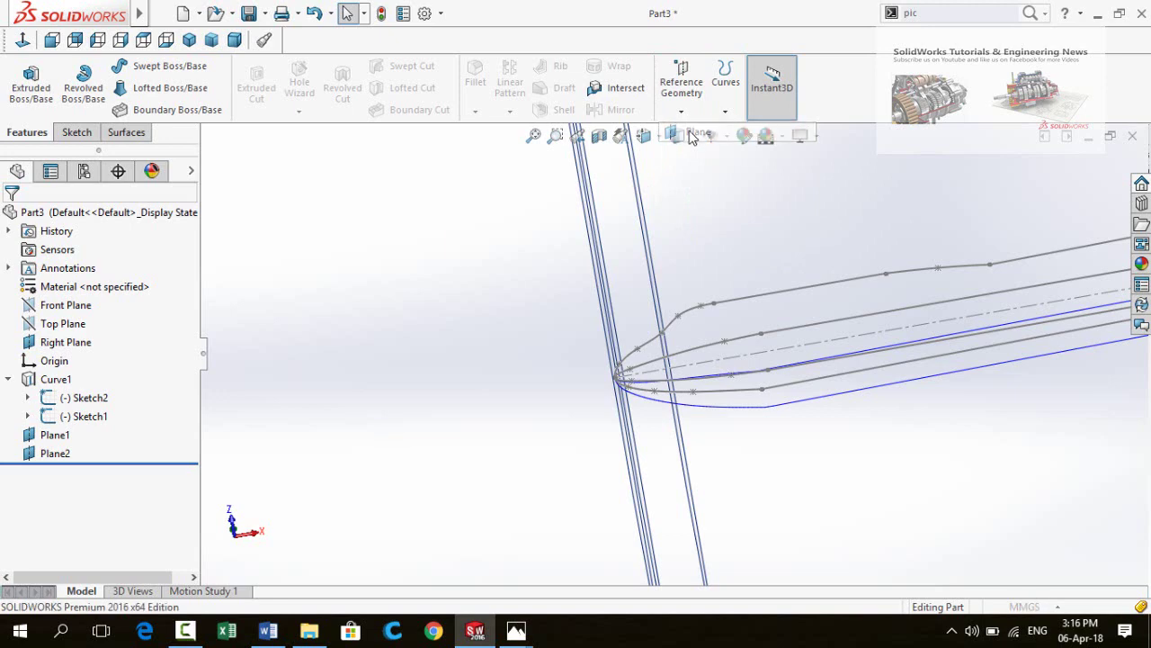
left_click(589, 241)
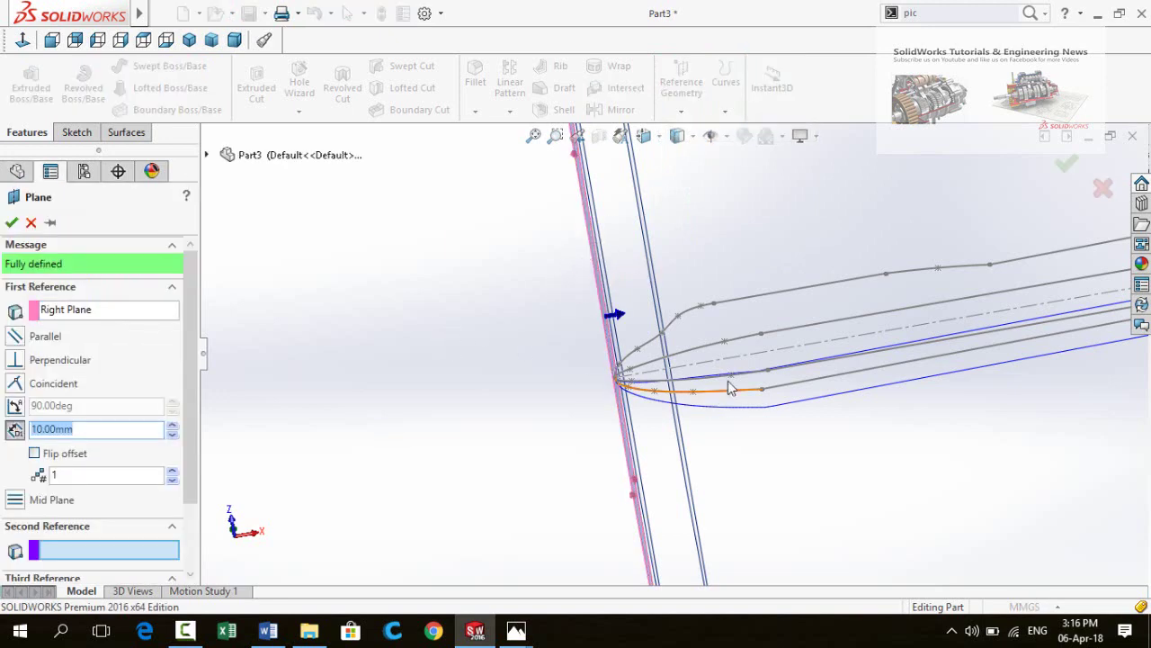
scroll(711, 334, "down", 3)
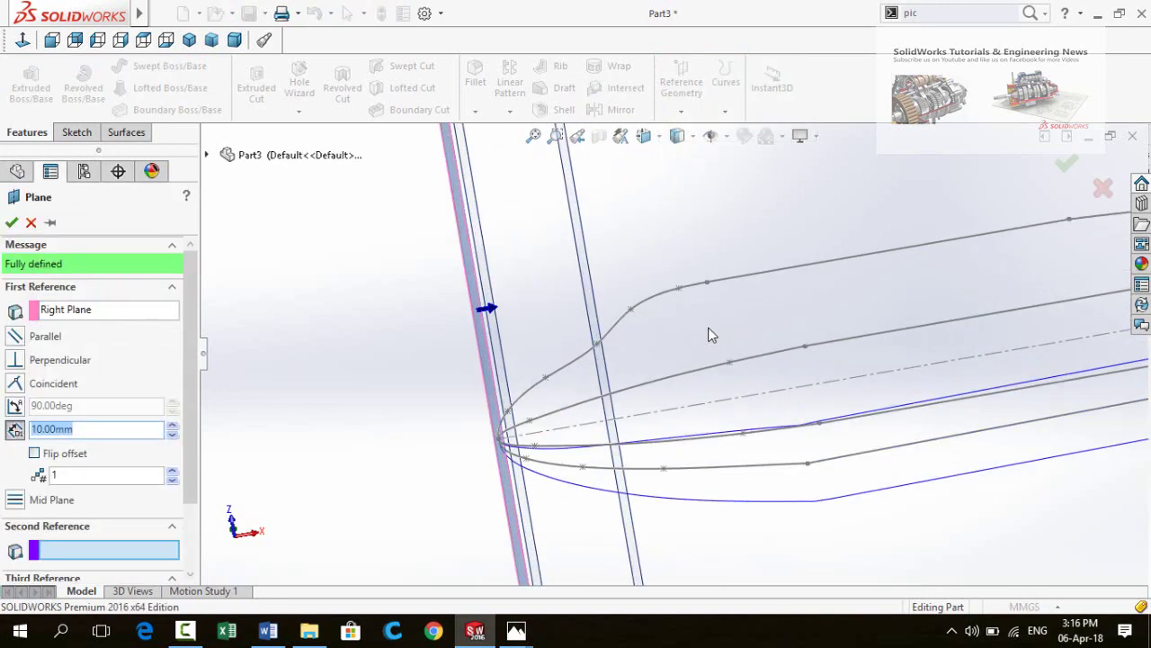
left_click(631, 310)
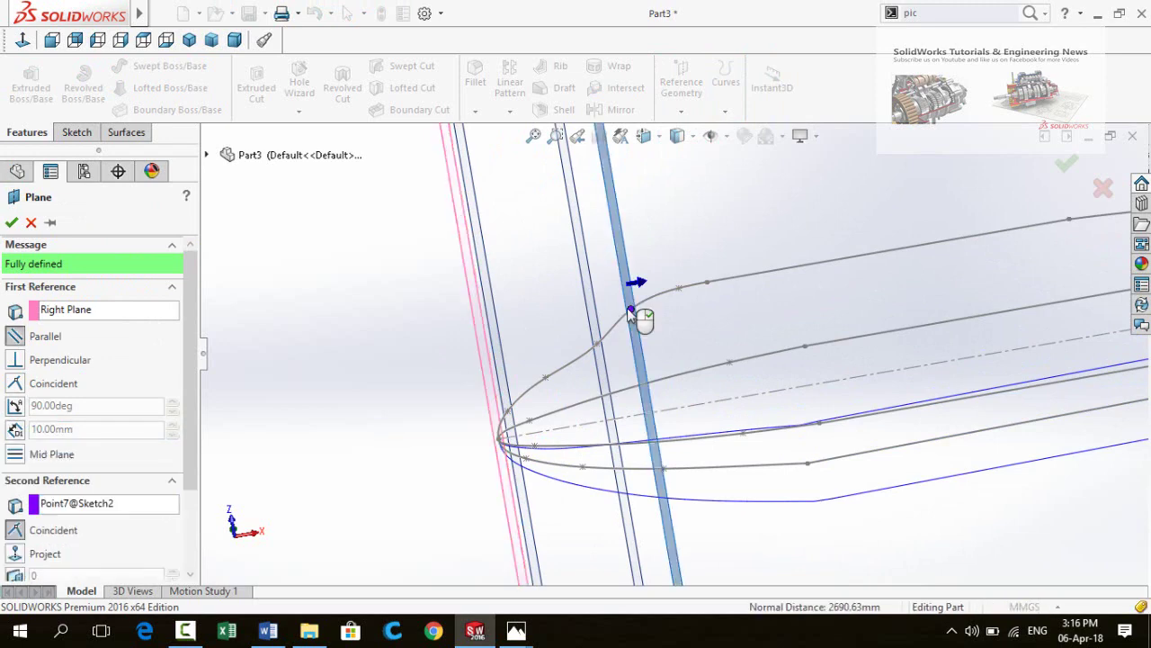
left_click(11, 223)
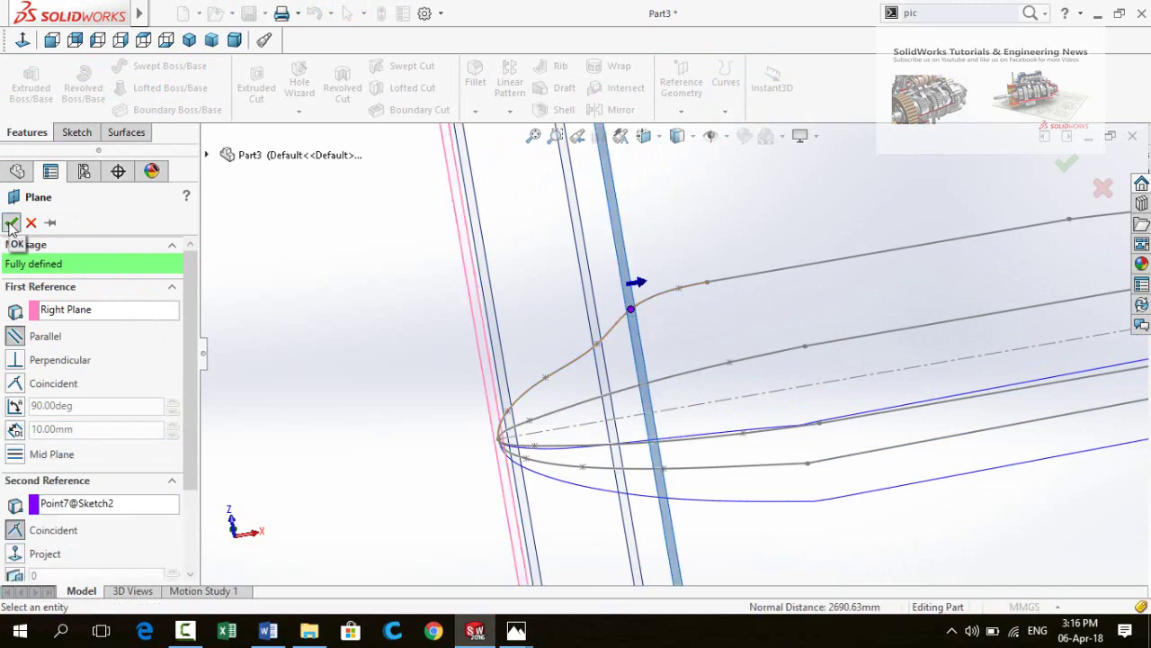
middle_click_drag(429, 315, 594, 285)
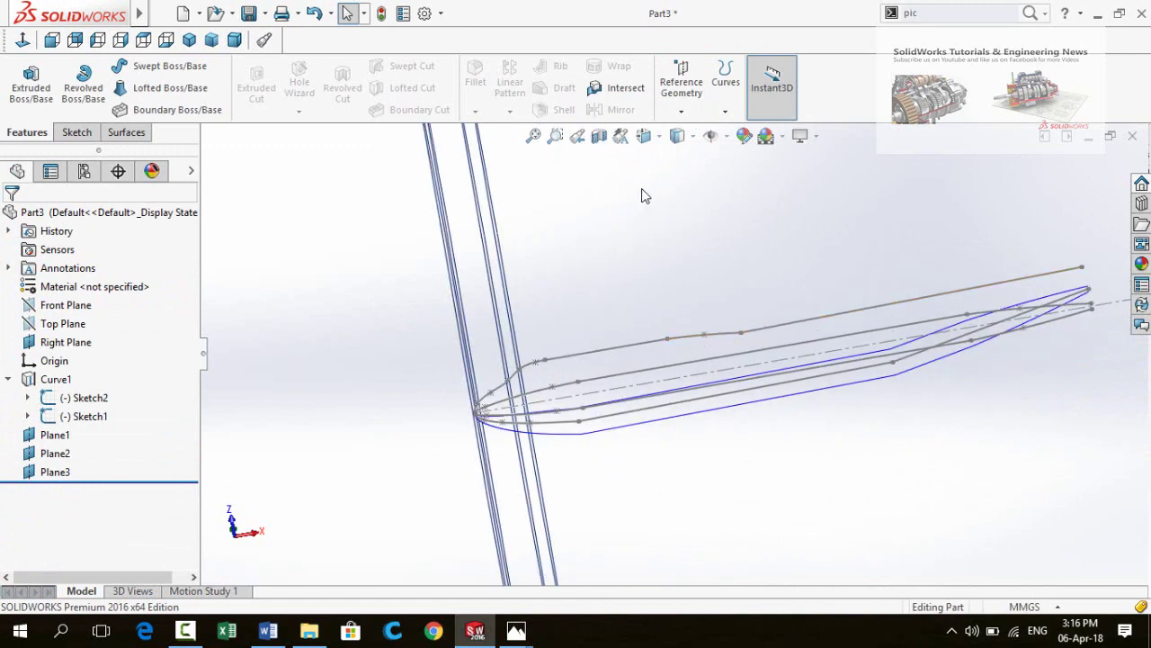
left_click(693, 93)
left_click(694, 133)
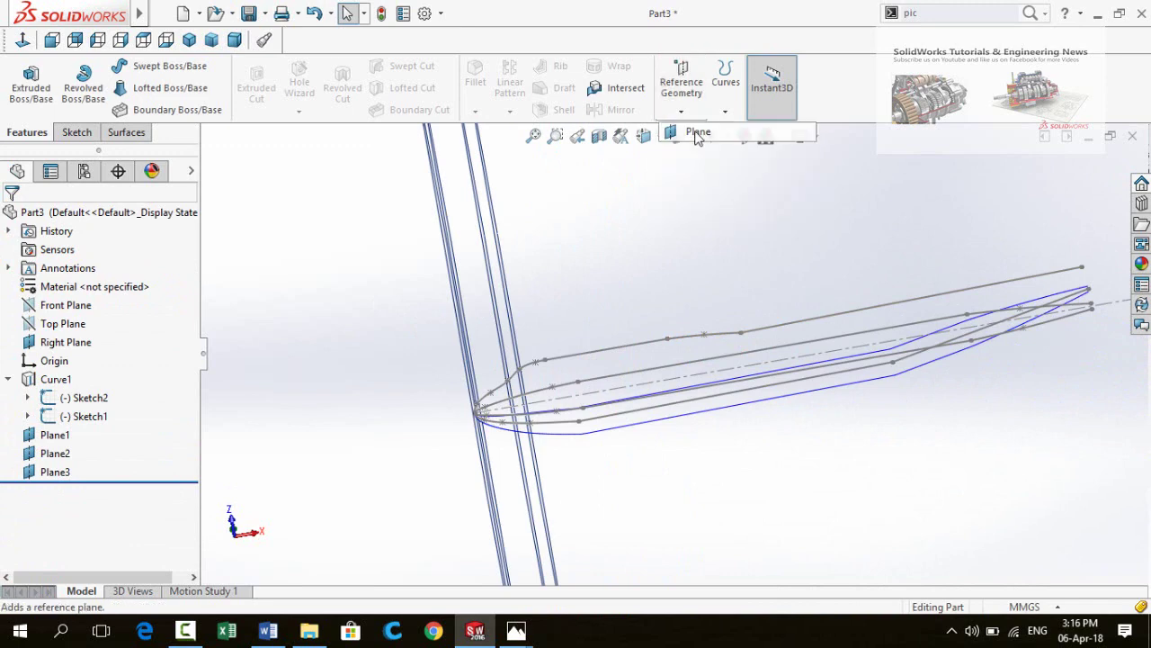
left_click(546, 367)
left_click(11, 222)
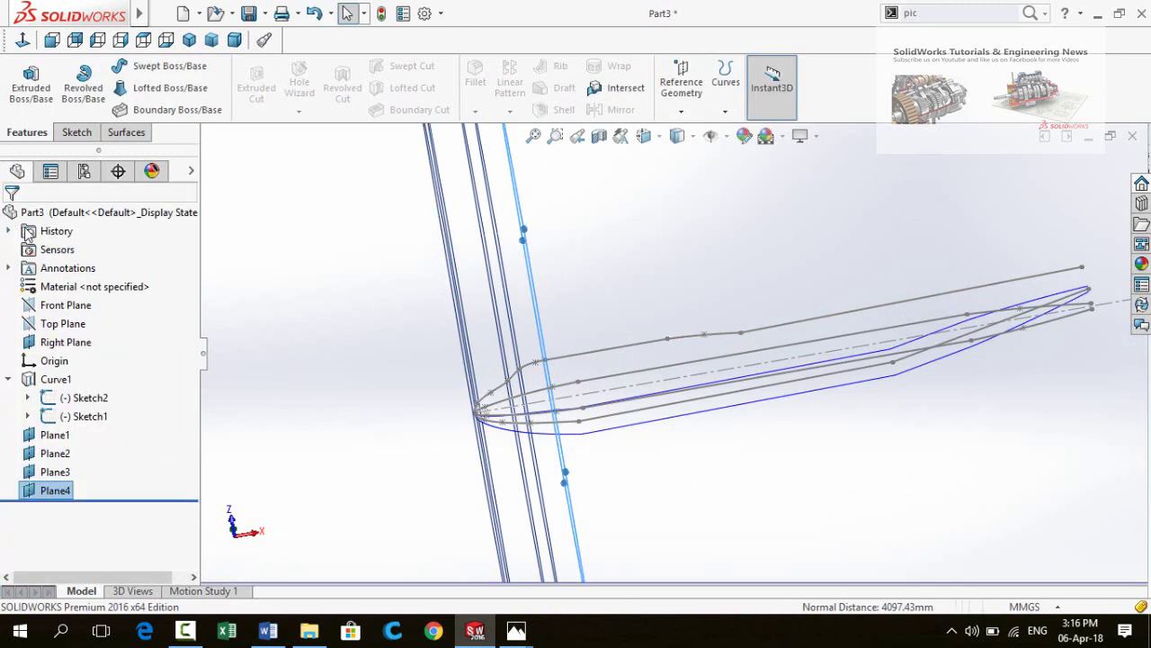
Create Plane5 and Plane6 parallel to the Right Plane, Plane6 through Point15 on the guide curve
left_click(681, 83)
left_click(695, 129)
left_click(430, 357)
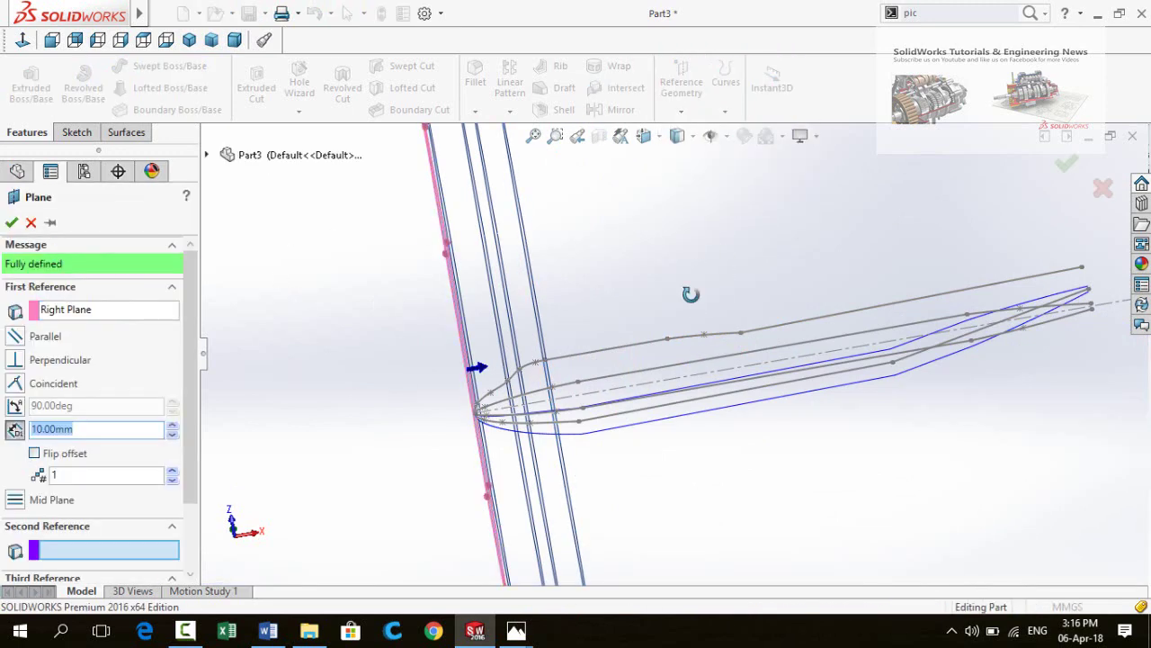
left_click(674, 334)
left_click(12, 222)
left_click(681, 82)
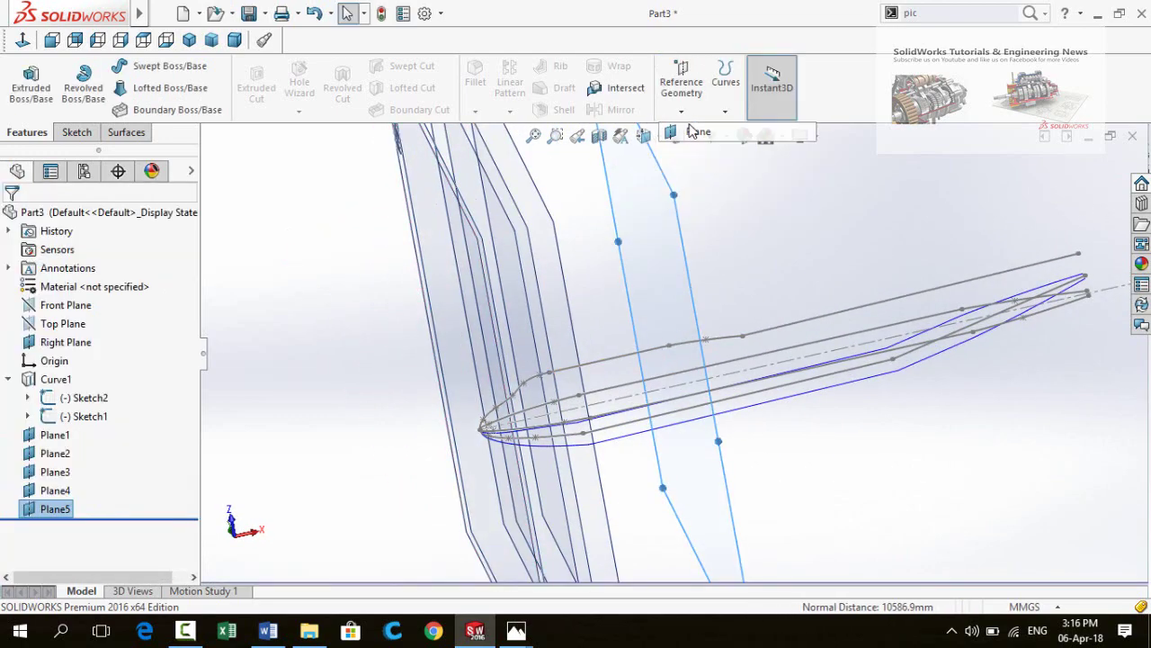
left_click(694, 131)
right_click(63, 308)
left_click(144, 328)
left_click(540, 369)
left_click(743, 335)
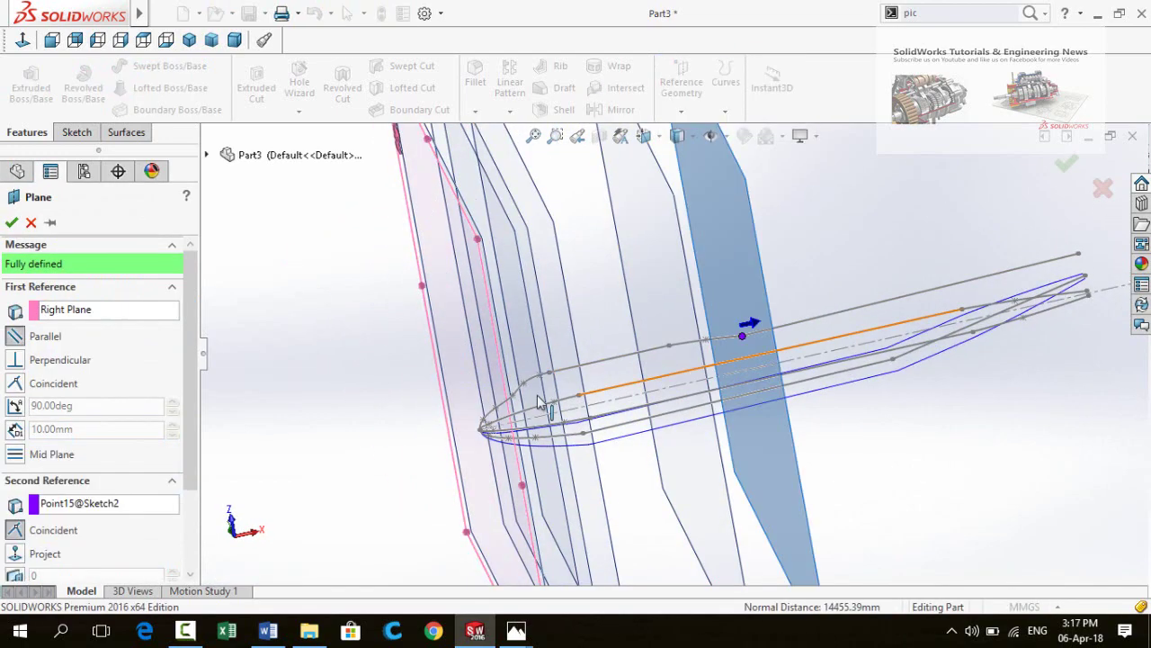
Create Plane7 and Plane8 parallel to the Right Plane, Plane8 through Point12 on the lower curve
left_click(12, 222)
left_click(681, 83)
left_click(695, 131)
left_click(414, 234)
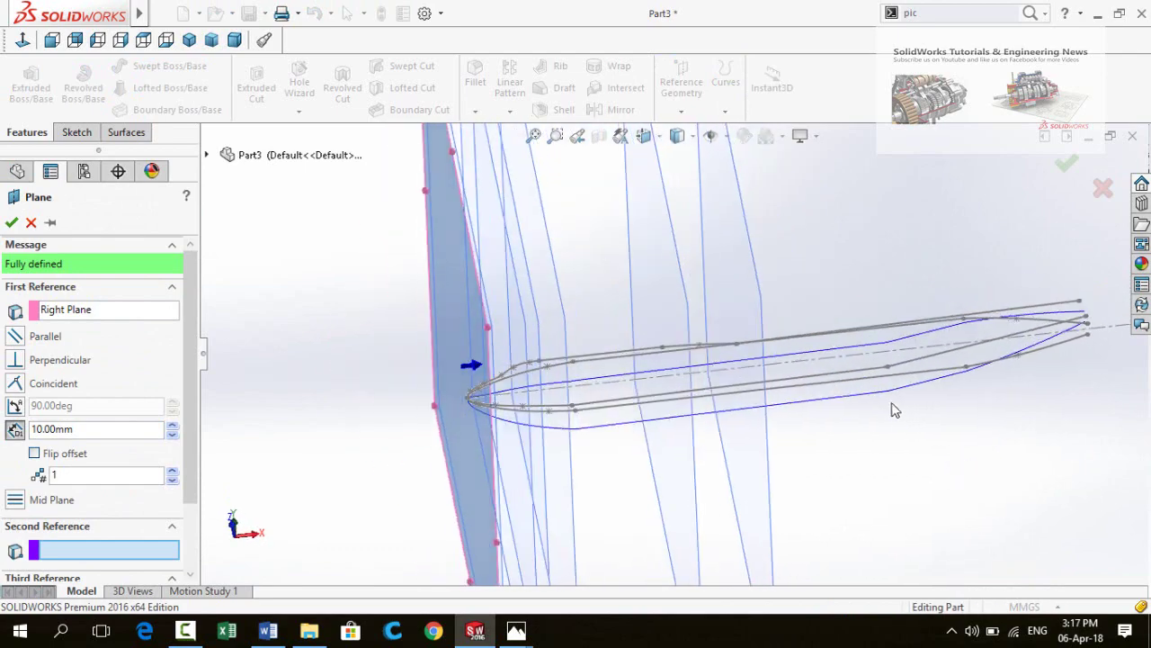
left_click(888, 366)
key("Return")
left_click(681, 83)
left_click(694, 131)
left_click(459, 270)
mouse_move(459, 270)
middle_mouse_down()
mouse_move(999, 357)
mouse_move(1016, 411)
middle_mouse_up()
left_click(938, 368)
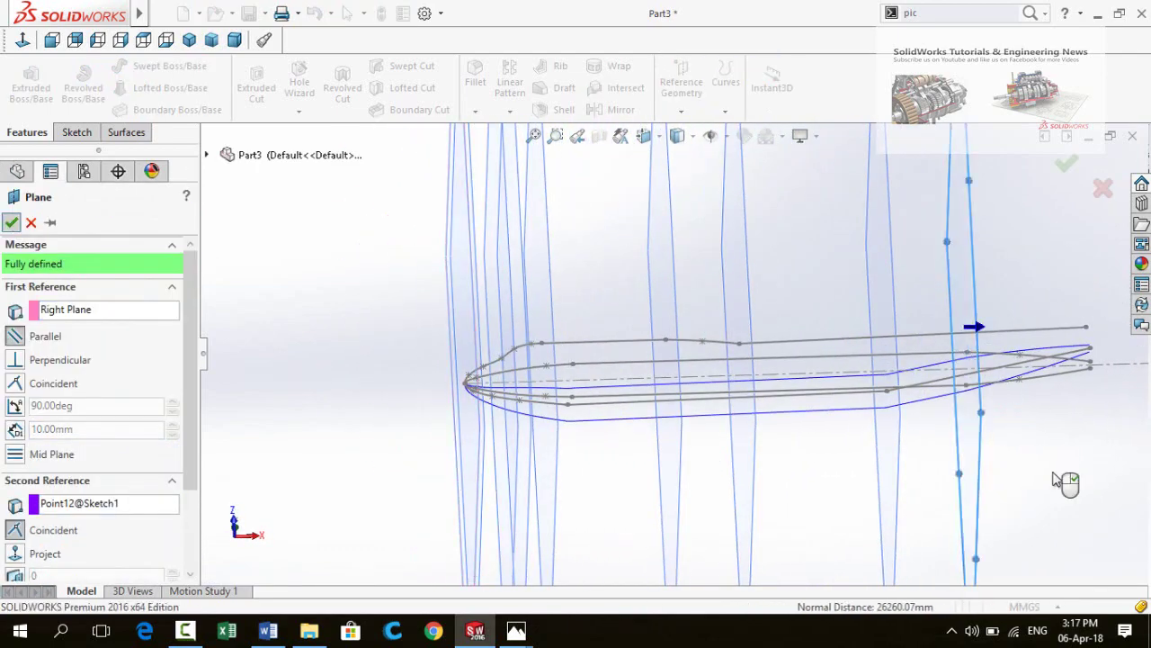
key("Return")
key("Return")
Create Plane9 parallel to the Right Plane through the curves' end point
left_click(449, 230)
mouse_move(990, 470)
middle_mouse_down()
mouse_move(972, 585)
mouse_move(992, 443)
mouse_move(1087, 326)
mouse_move(442, 330)
mouse_move(470, 342)
mouse_move(583, 344)
mouse_move(644, 394)
mouse_move(1030, 423)
mouse_move(1033, 386)
mouse_move(1014, 413)
middle_mouse_up()
left_click(1086, 326)
key("Return")
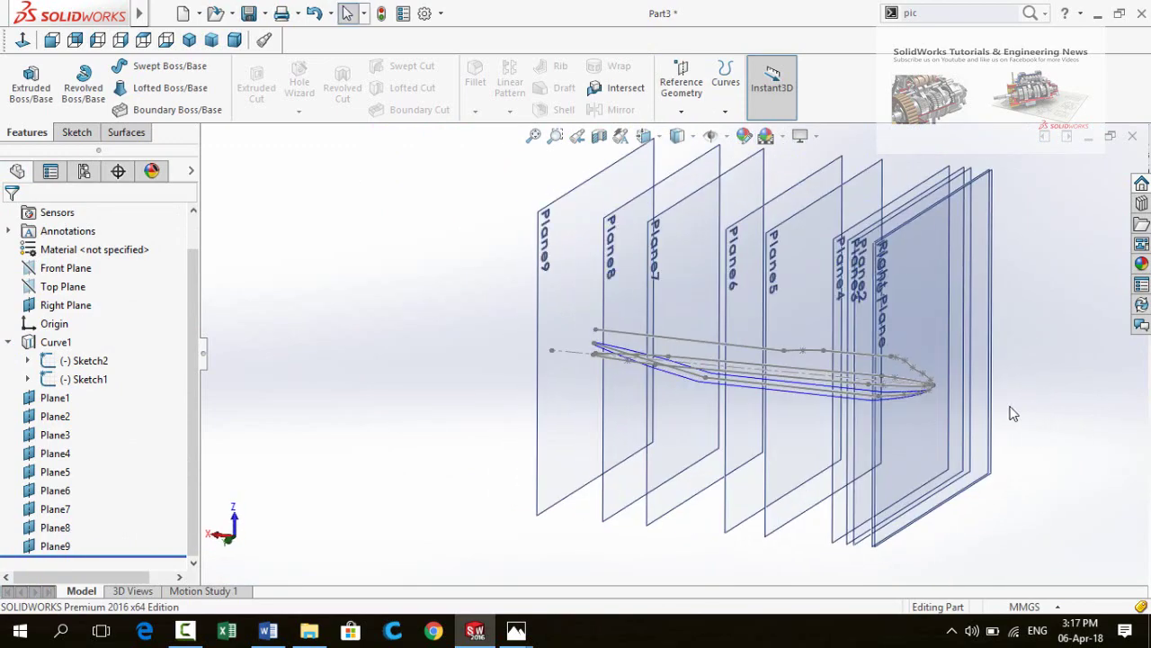
Start a new sketch on the Right Plane and reorient the view to face the guide curves
left_click(1002, 412)
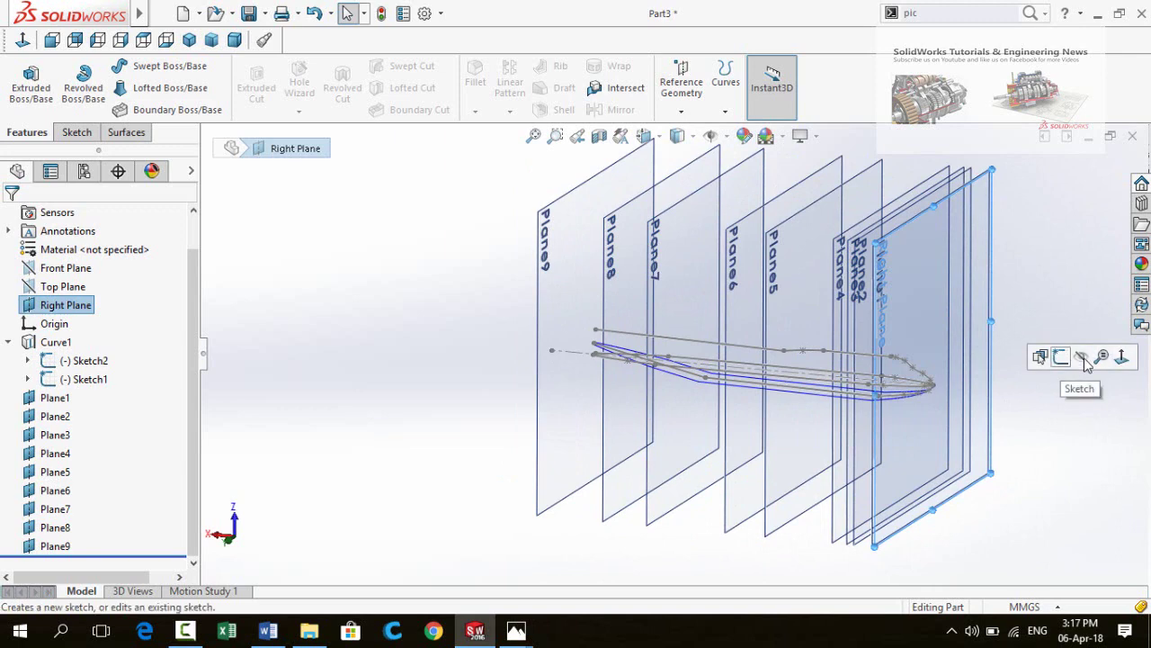
left_click(1064, 358)
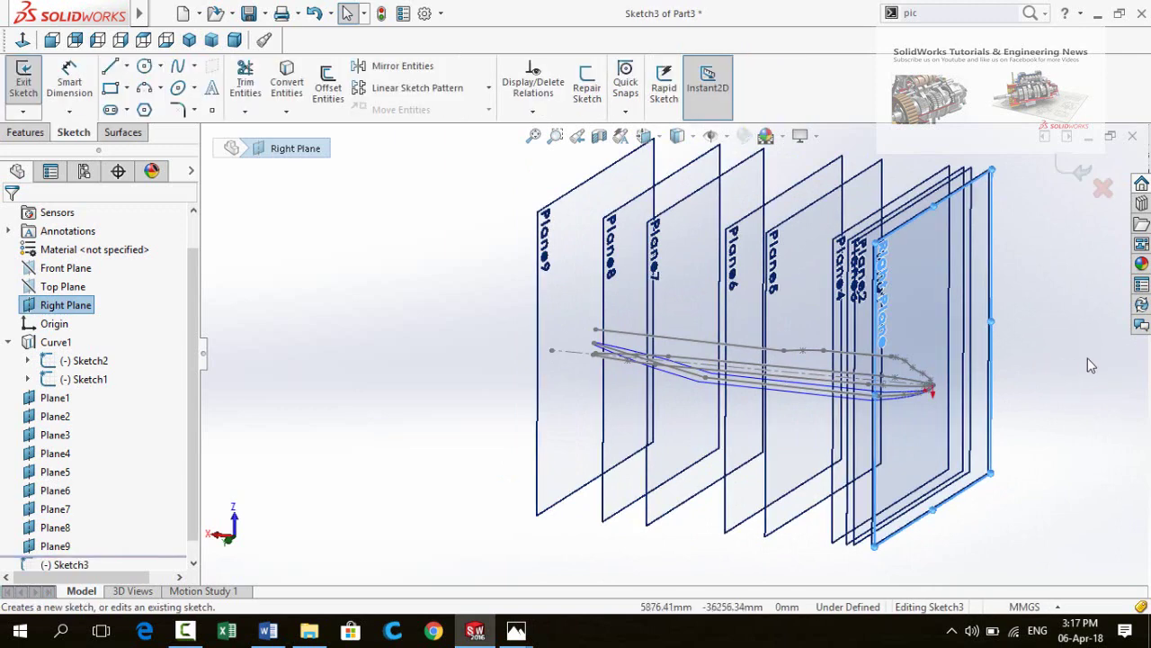
scroll(866, 364, "down", 3)
scroll(851, 343, "down", 3)
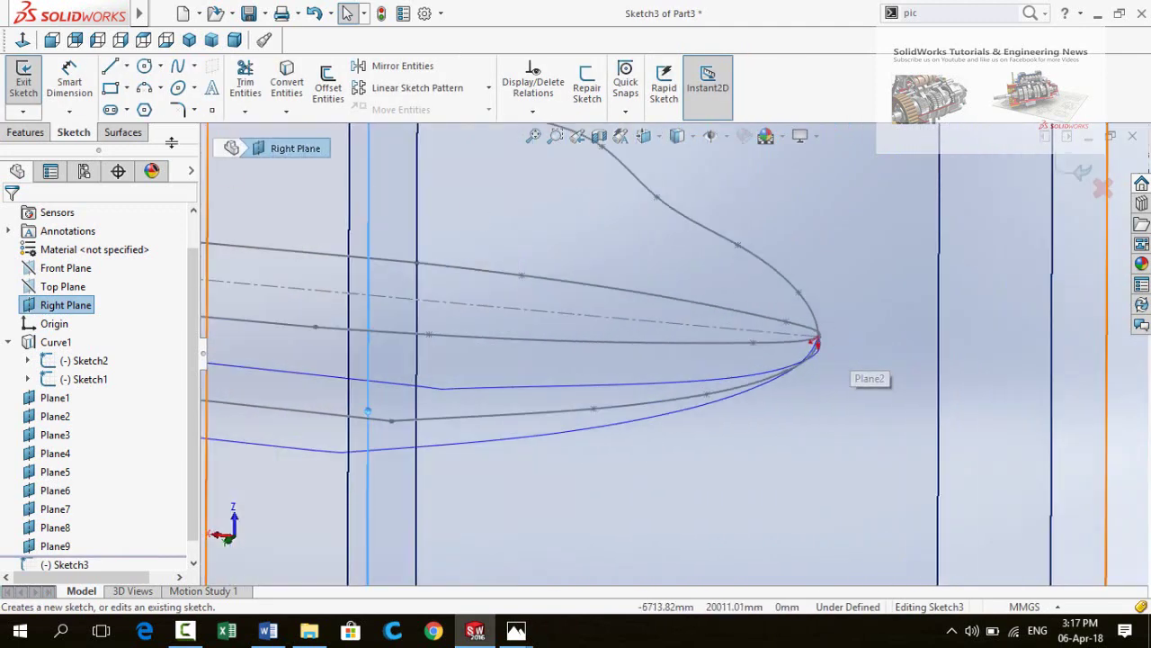
middle_click_drag(1015, 399, 1053, 385)
left_click(1035, 395)
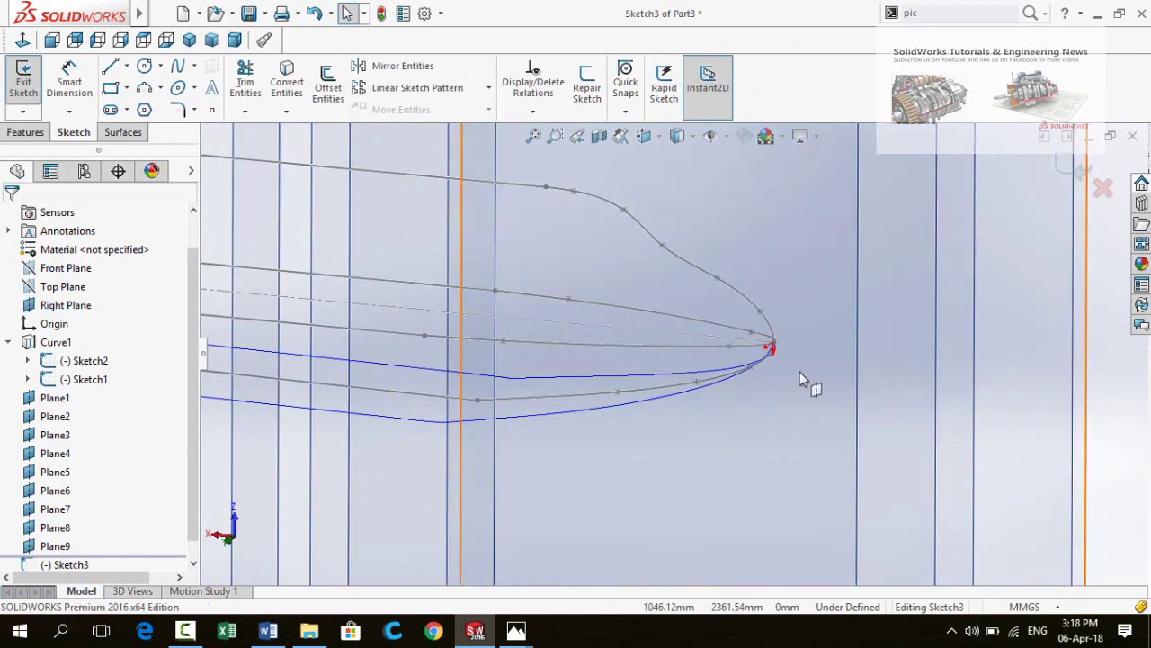
key("ctrl+8")
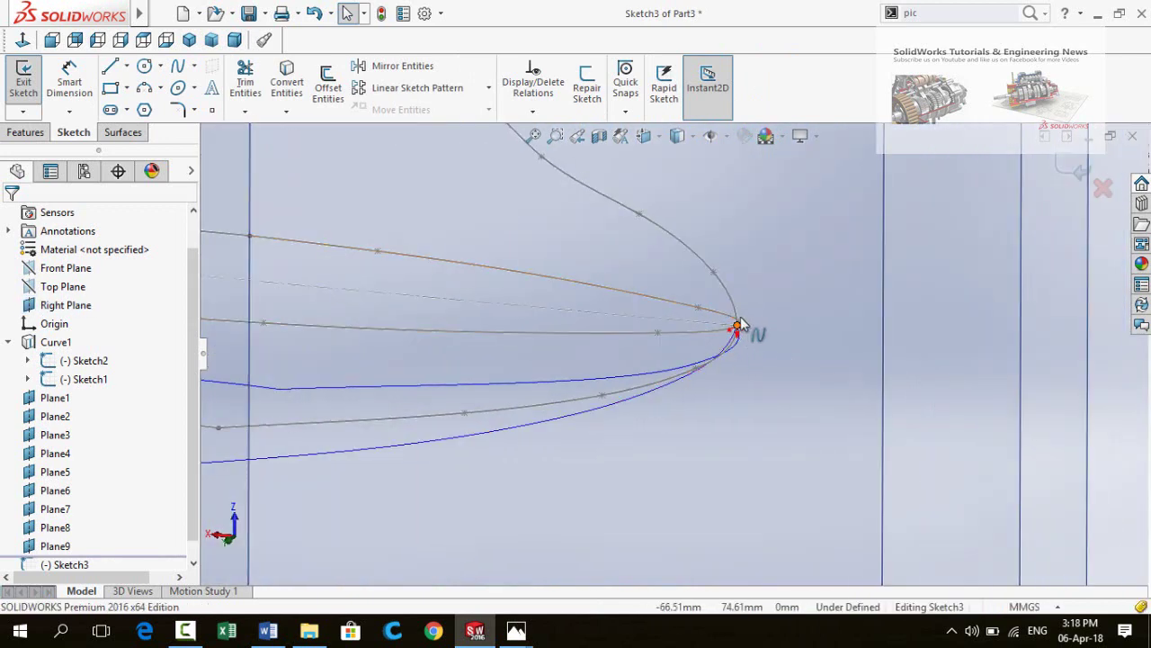
Place a sketch point at the nose tip where the curves meet and exit Sketch3
left_click(212, 110)
scroll(689, 339, "down", 2)
scroll(690, 339, "down", 2)
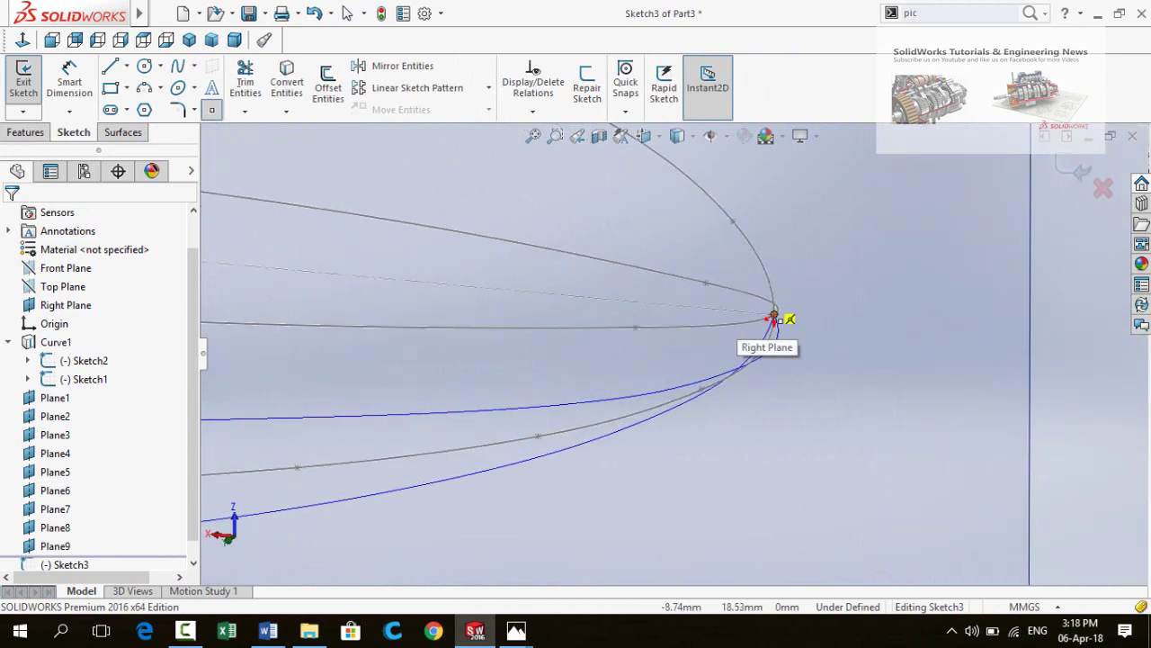
left_click(774, 316)
scroll(792, 324, "up", 3)
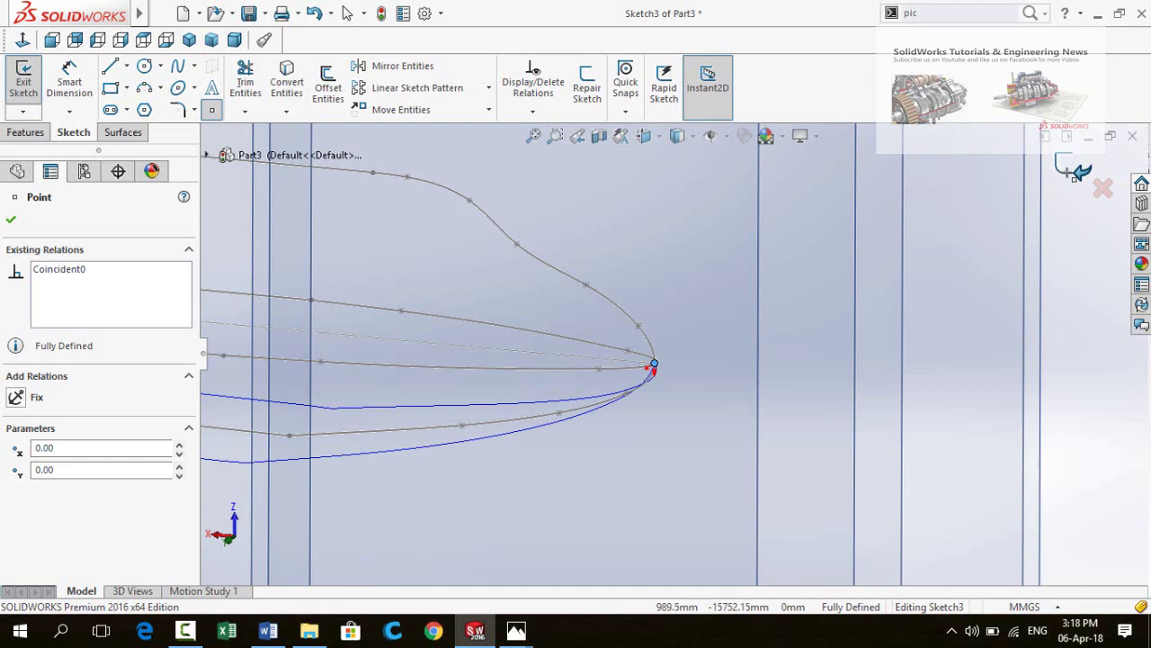
left_click(1071, 169)
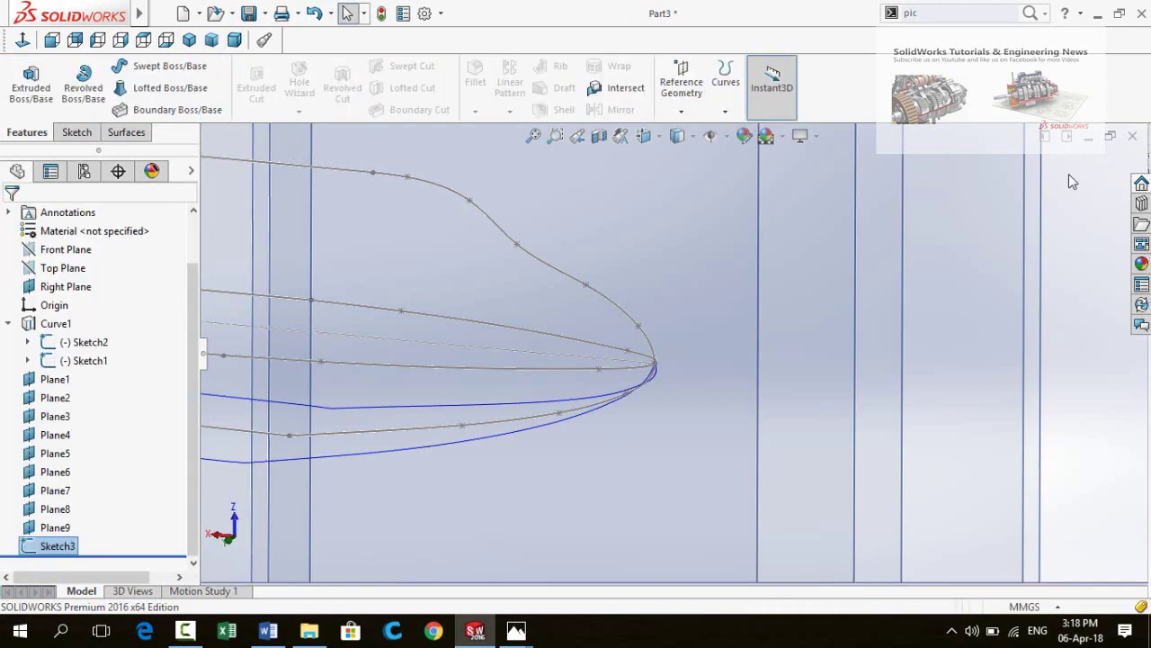
Rotate the model view and hide the Right Plane
mouse_move(966, 297)
middle_mouse_down()
mouse_move(816, 303)
mouse_move(809, 322)
middle_mouse_up()
left_click(840, 315)
left_click(809, 323)
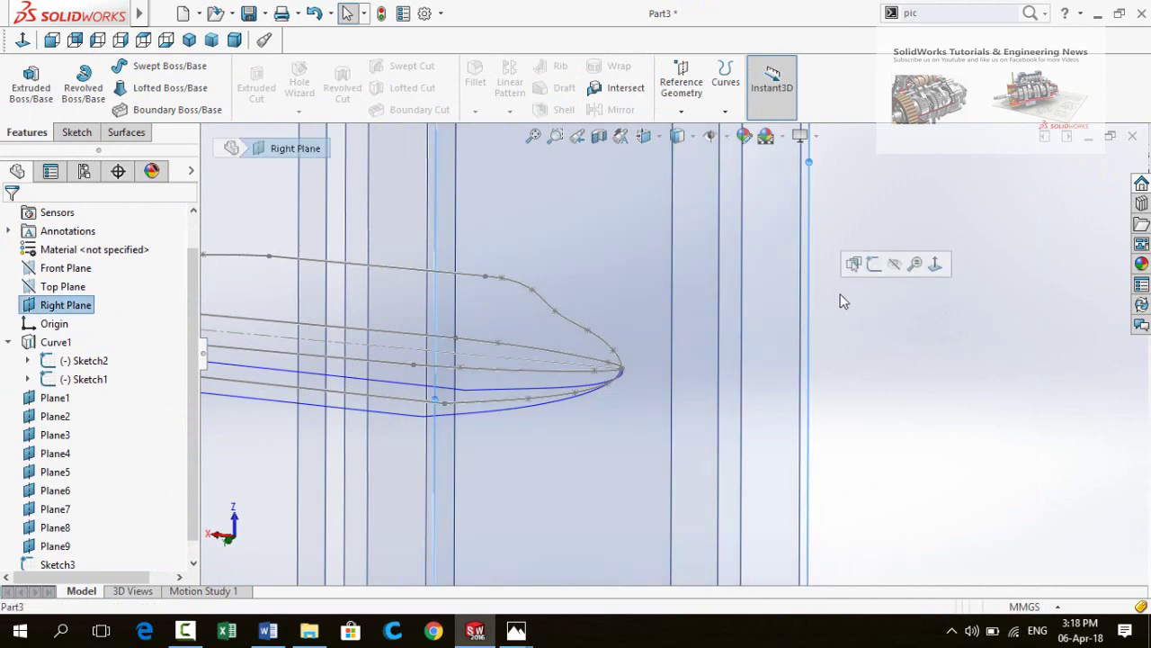
left_click(895, 265)
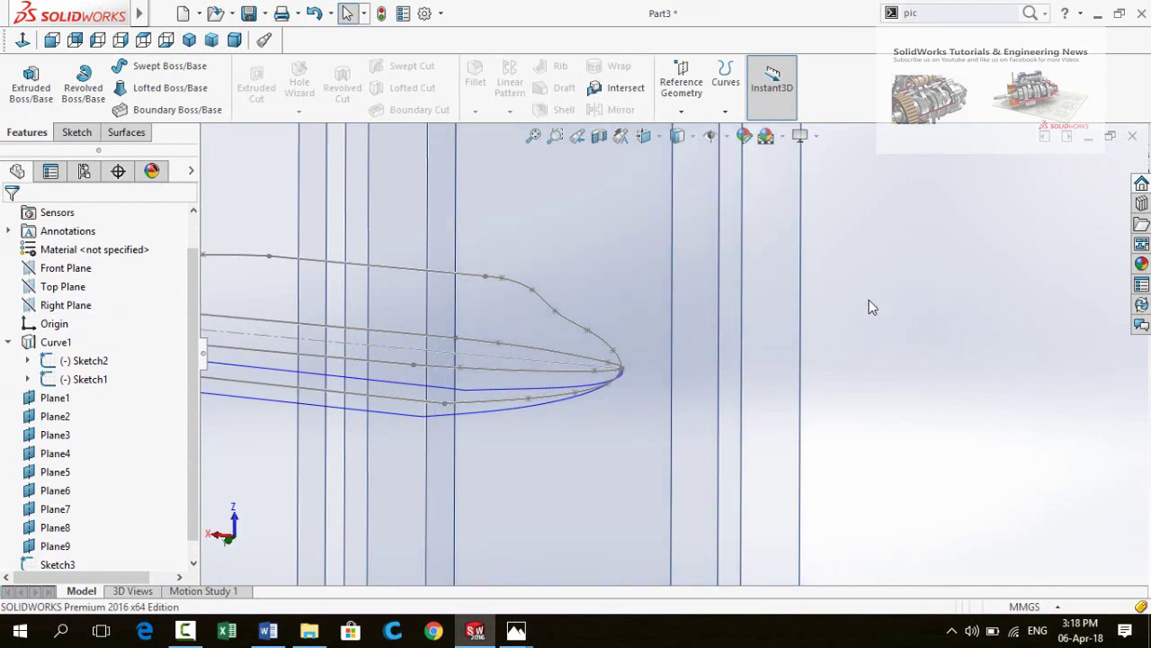
Start a new sketch on Plane1 and view it head-on with Normal To
left_click(780, 317)
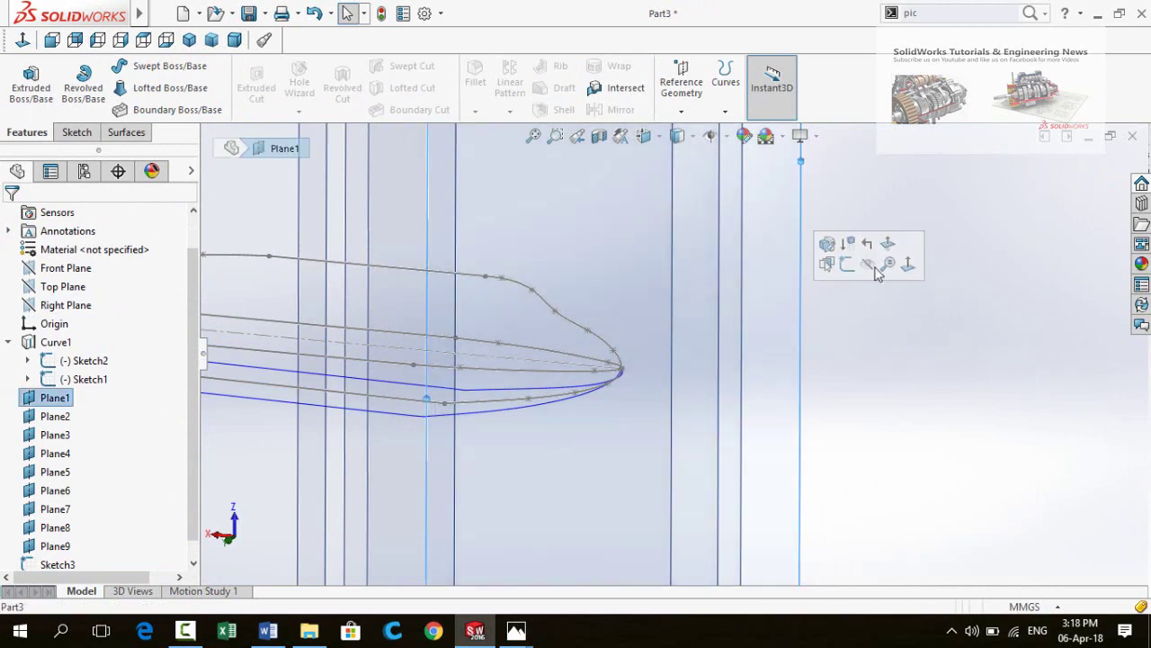
left_click(846, 264)
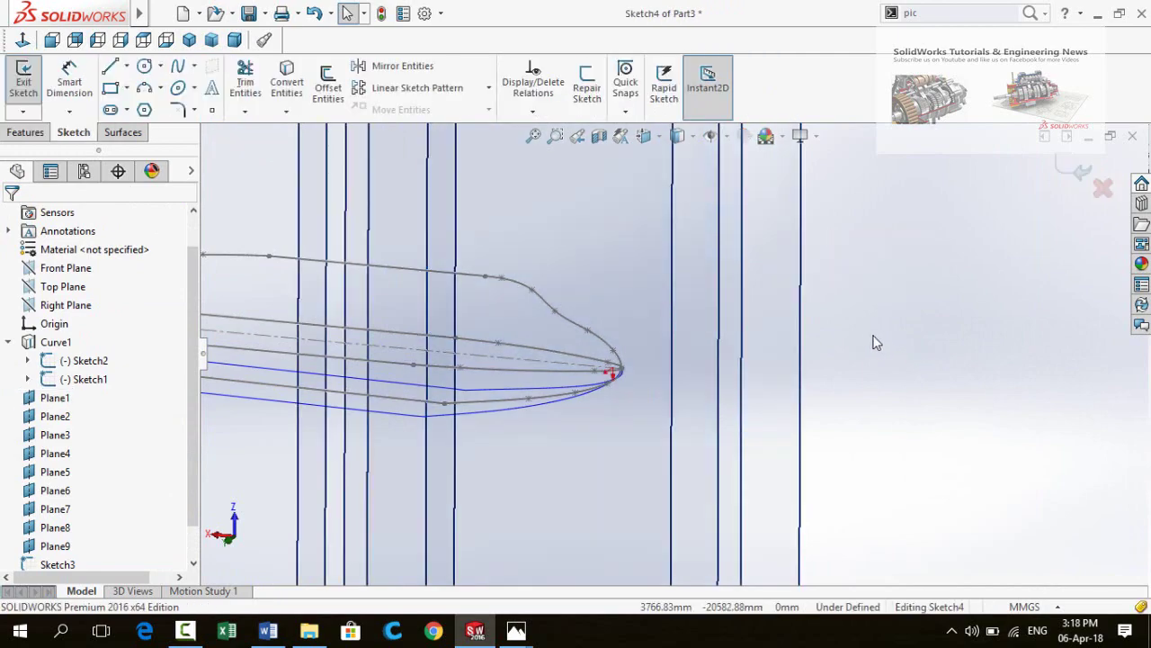
key("ctrl+8")
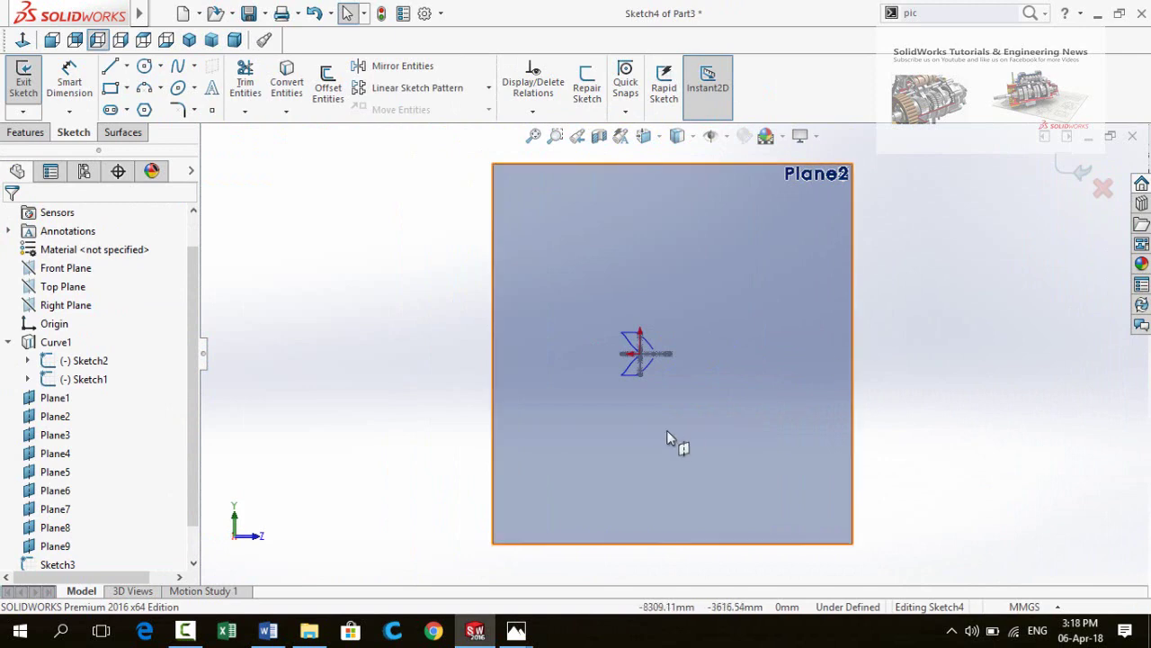
scroll(666, 342, "down", 3)
scroll(661, 337, "down", 3)
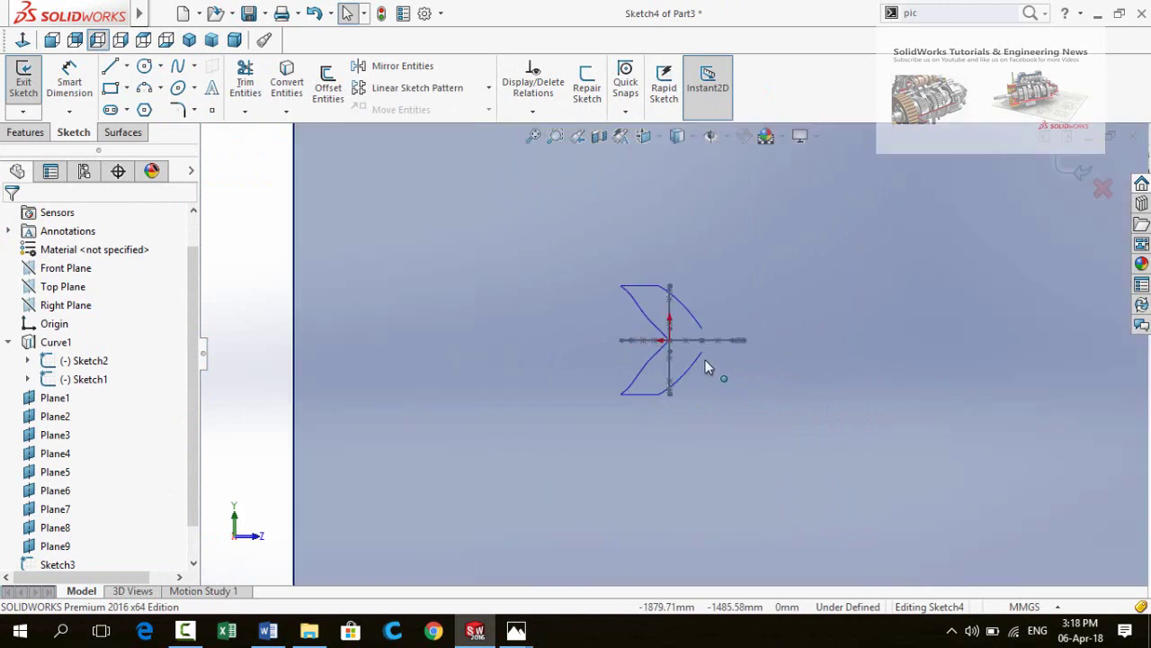
Hide Curve1 and zoom in on the sketch plane
right_click(25, 344)
left_click(36, 321)
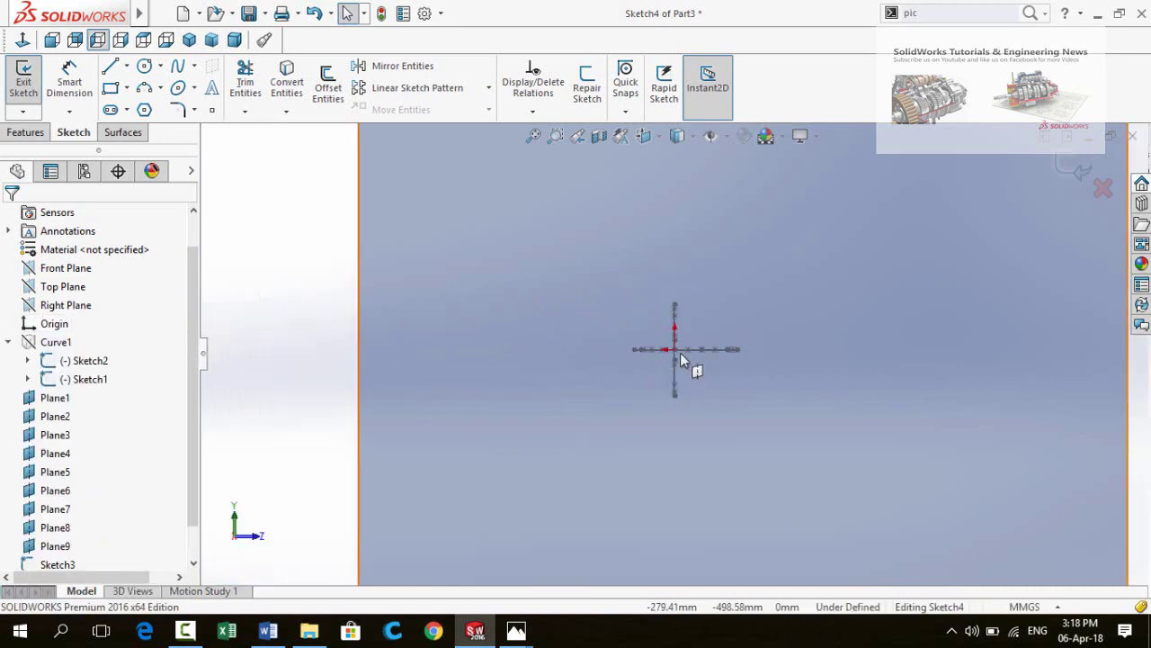
scroll(688, 364, "down", 2)
scroll(701, 379, "down", 2)
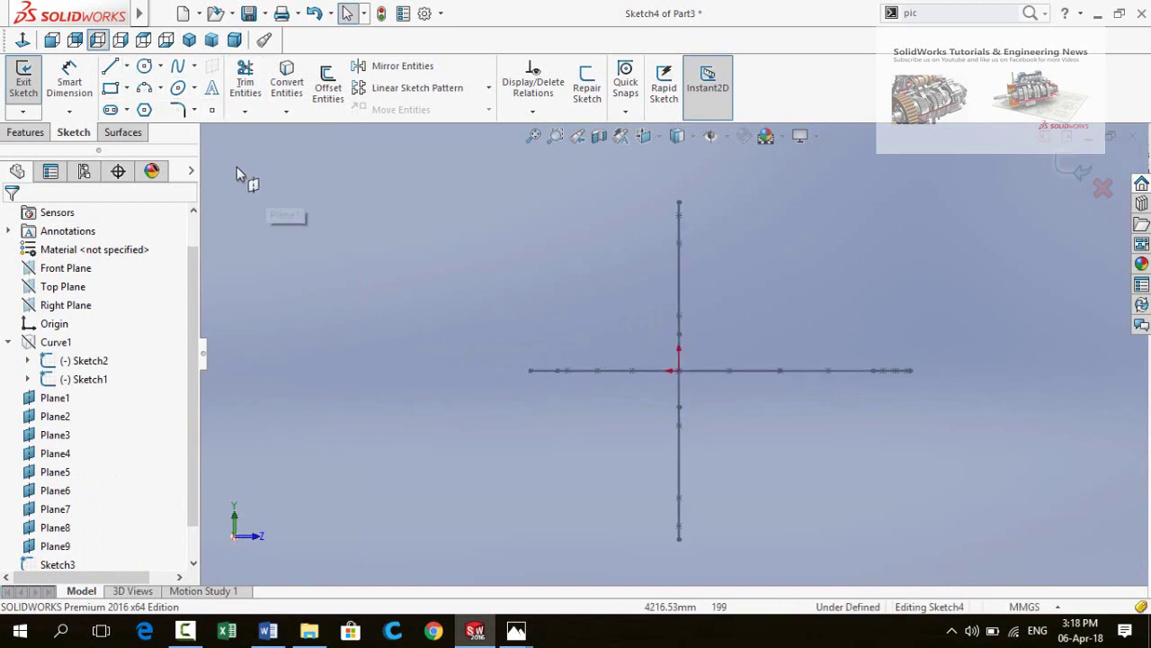
Draw a closed four-point spline loop around the origin as the fuselage cross-section
left_click(178, 69)
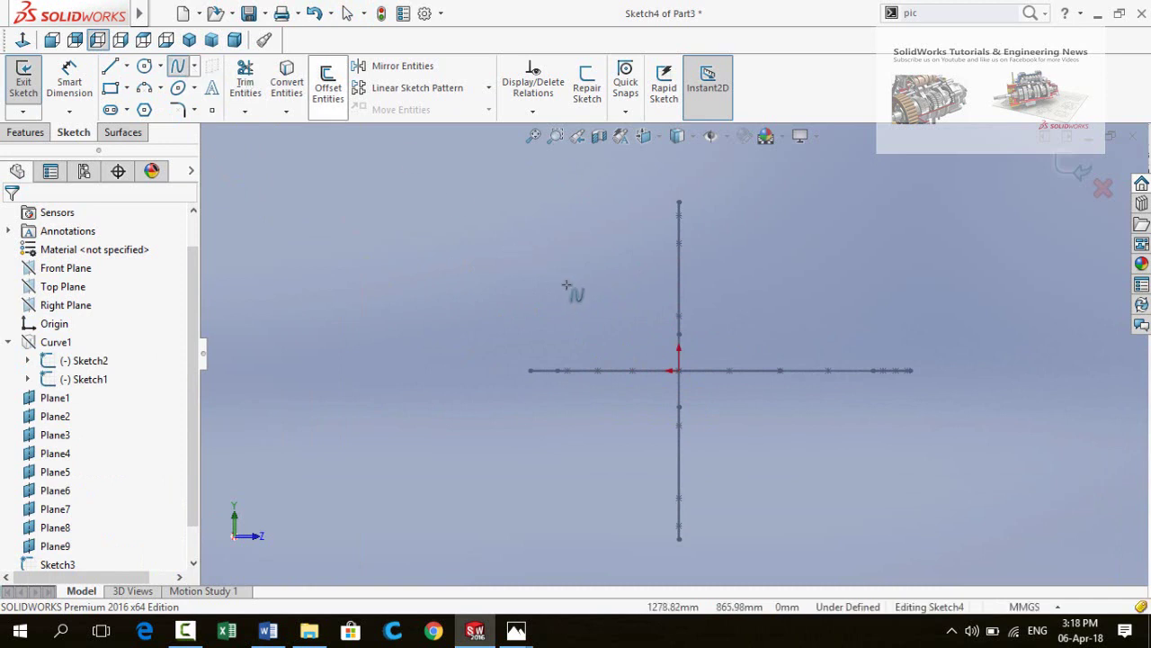
left_click(667, 291)
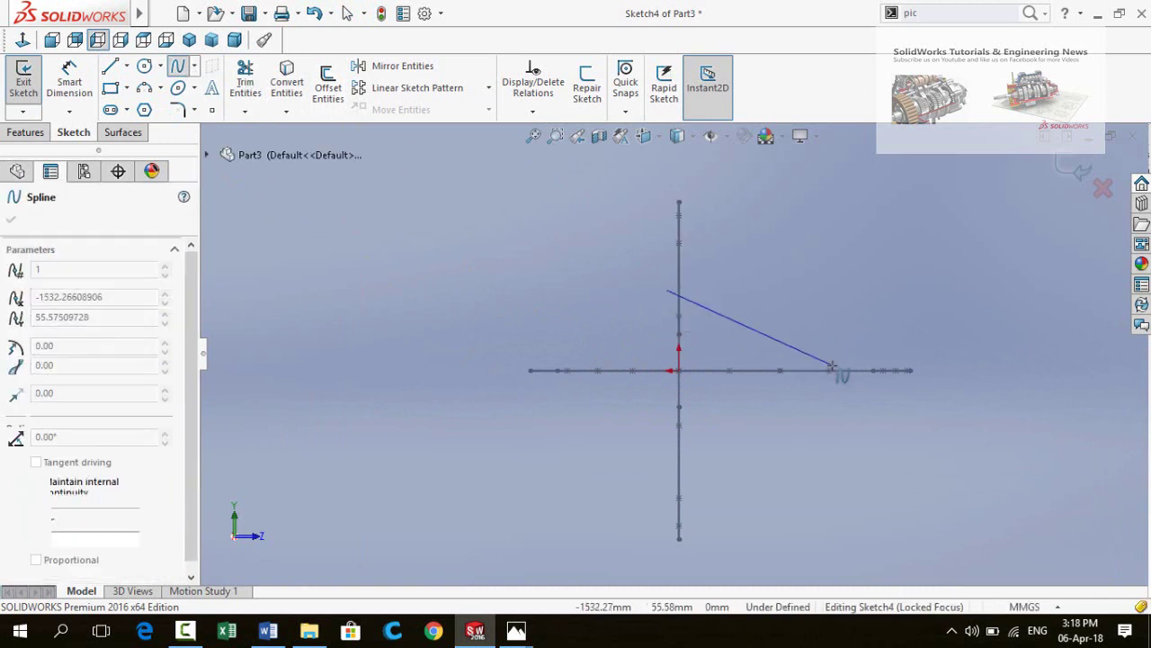
left_click(797, 358)
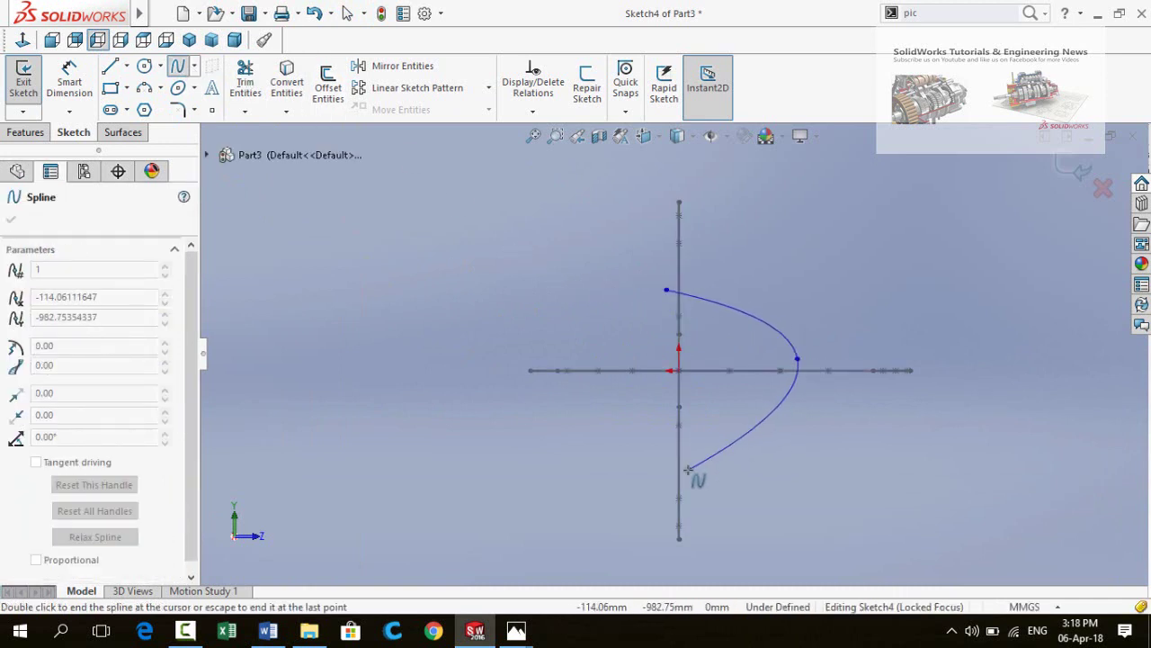
left_click(687, 469)
left_click(609, 381)
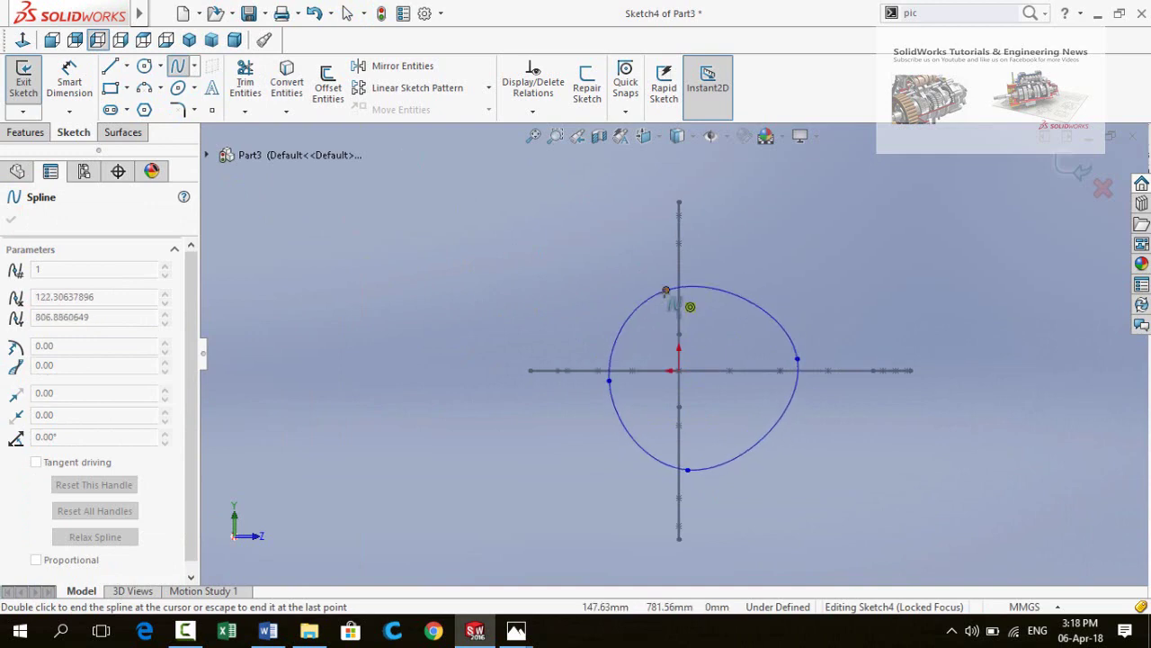
left_click(667, 290)
key("Escape")
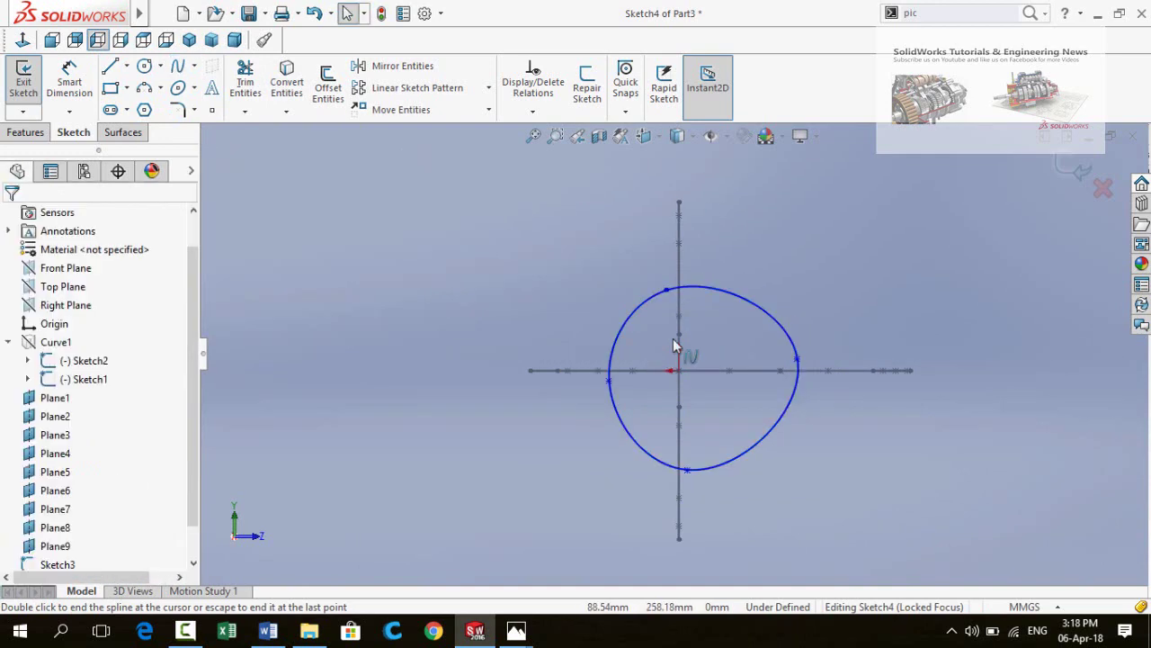
Pierce the cross-section's points onto the upper and side guide curves
middle_click_drag(661, 345, 830, 351)
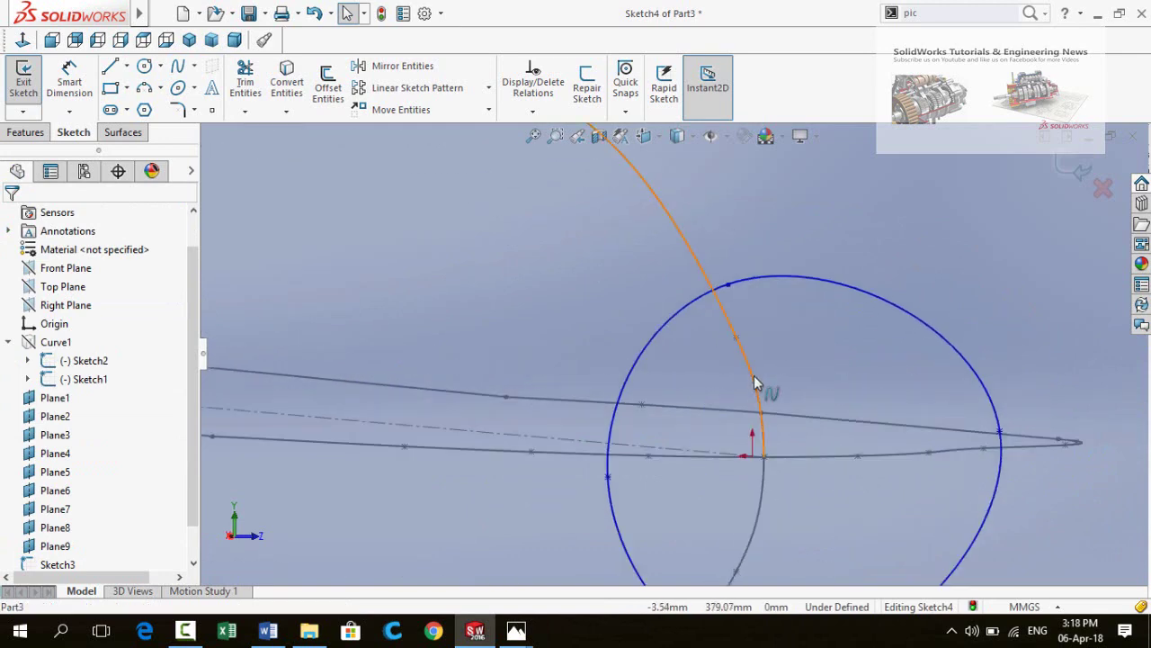
left_click(728, 285)
left_click(731, 288, "ctrl")
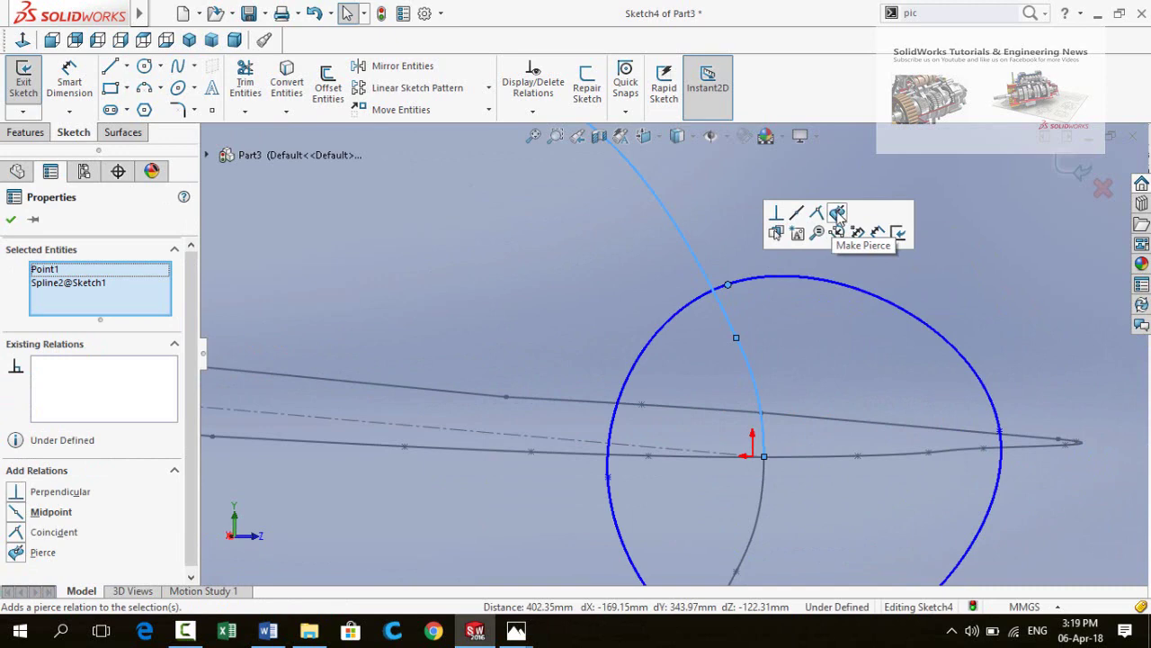
middle_click_drag(629, 486, 697, 389, "ctrl")
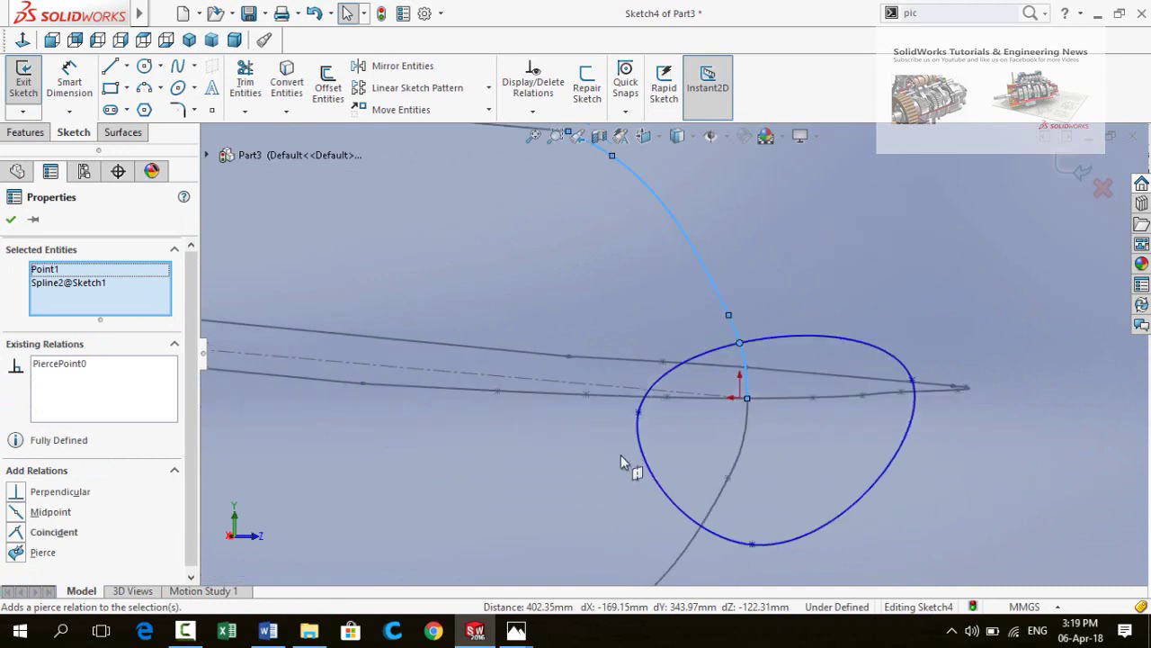
left_click(717, 368)
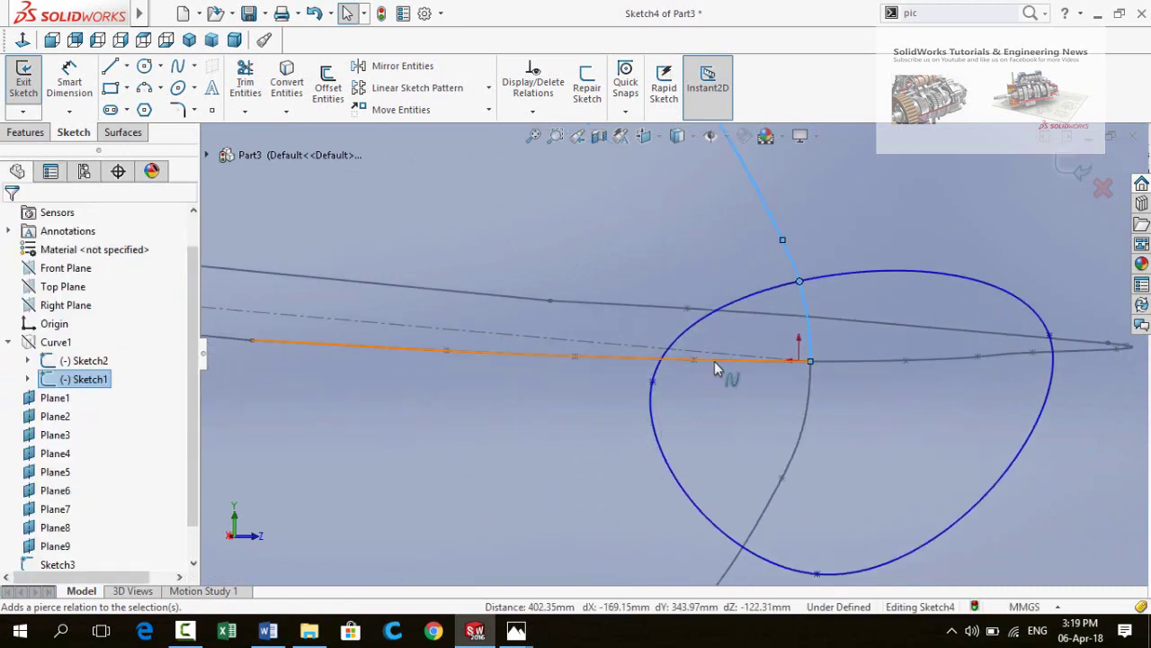
left_click(653, 382, "ctrl")
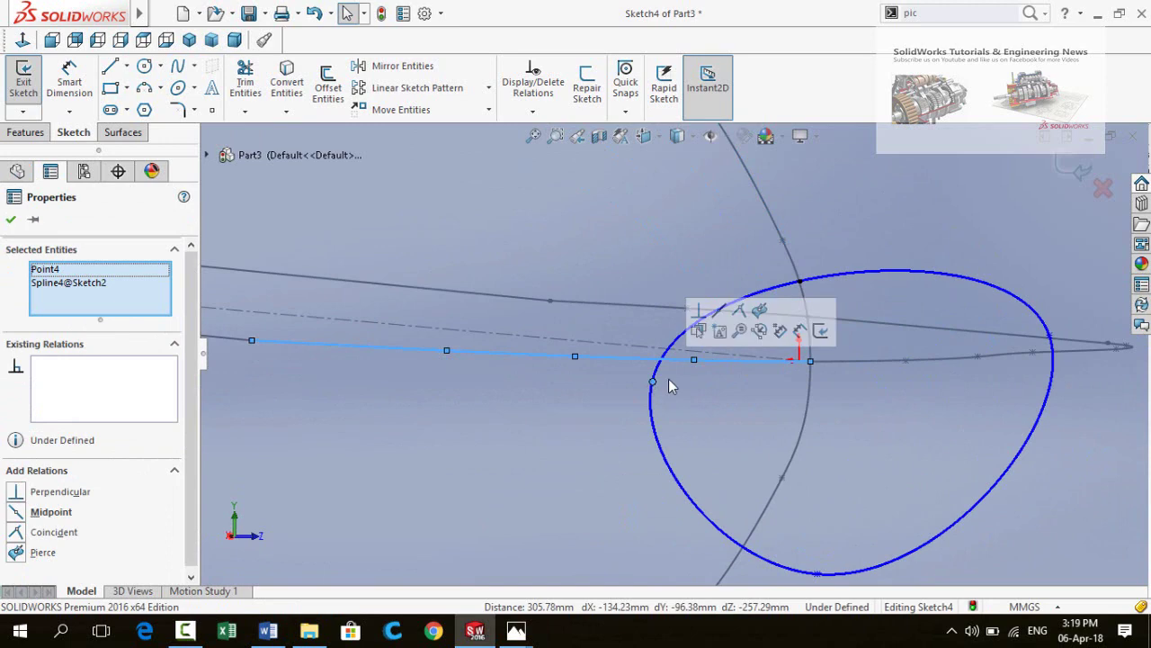
left_click(761, 315)
Pierce the remaining points onto the lower and horizontal guide curves, then exit the sketch
mouse_move(848, 447)
middle_mouse_down()
mouse_move(804, 437)
mouse_move(720, 445)
middle_mouse_up()
left_click(729, 414)
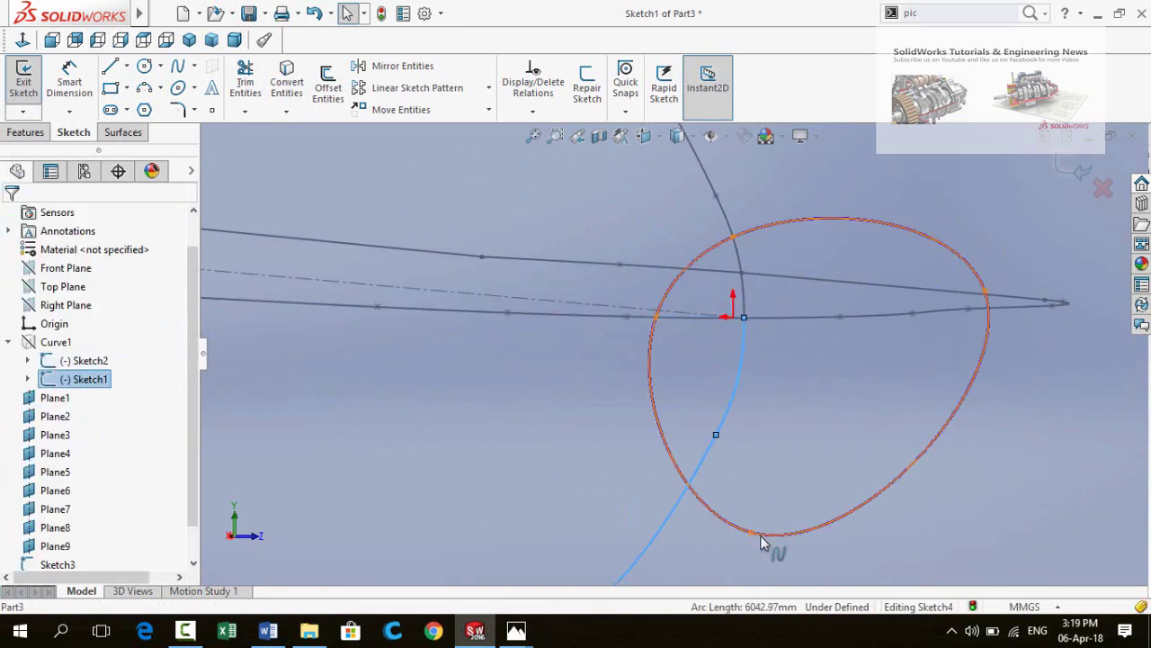
left_click(751, 534, "ctrl")
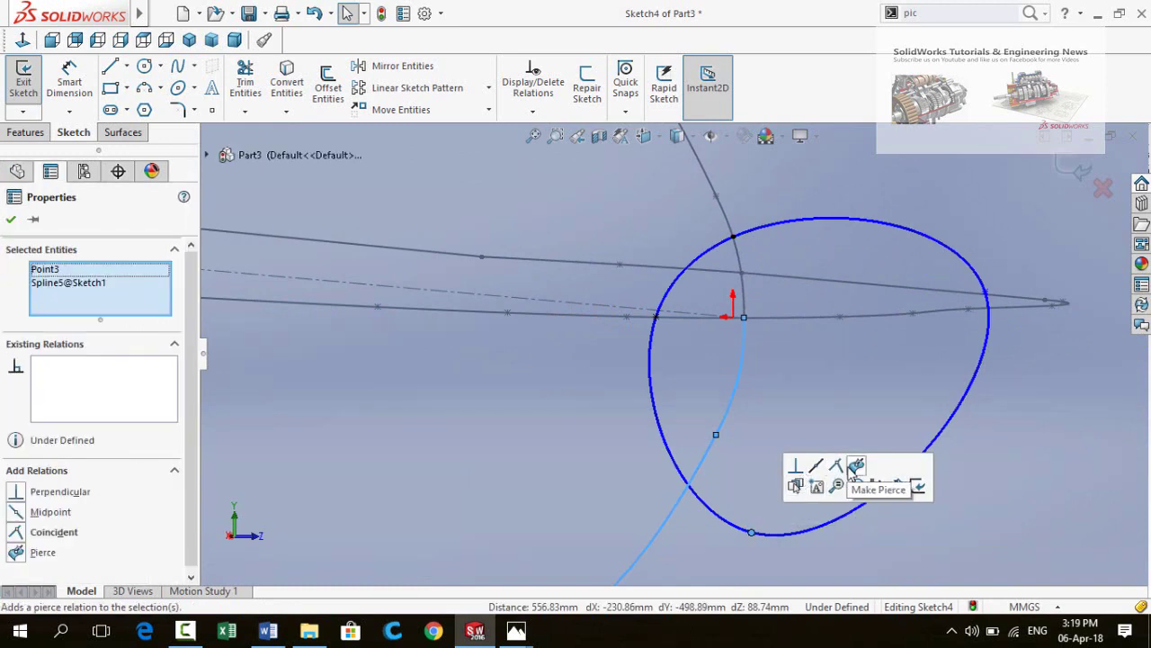
left_click(932, 312)
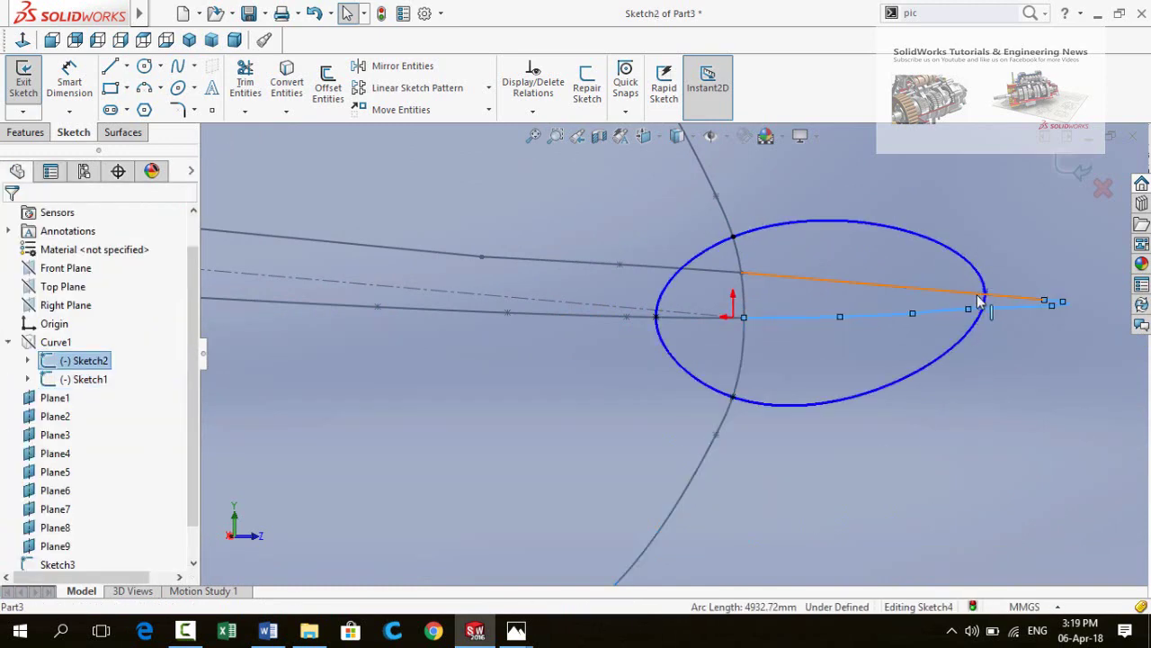
left_click(985, 294, "ctrl")
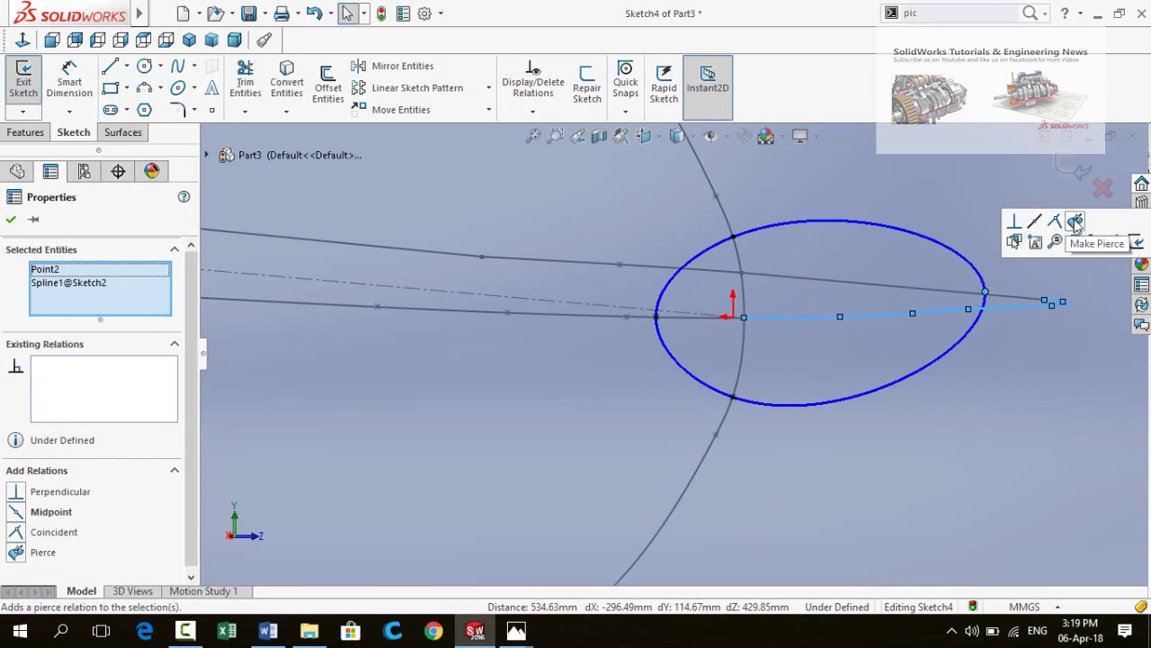
left_click(1076, 222)
left_click(1055, 241)
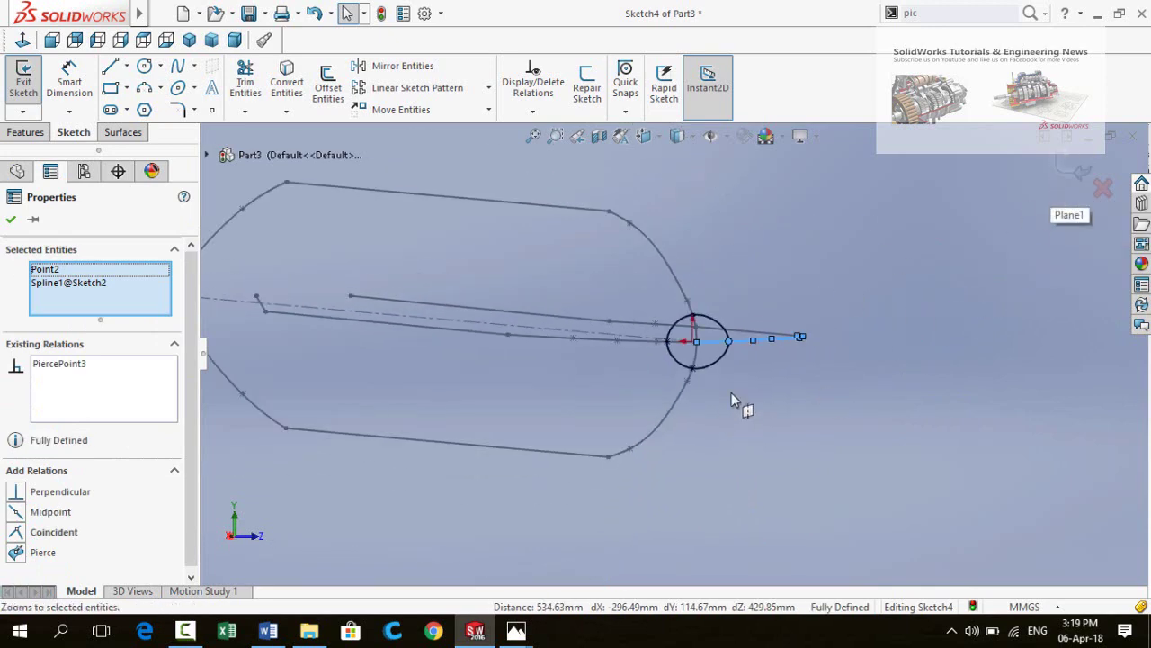
left_click(1075, 171)
left_click(1075, 171)
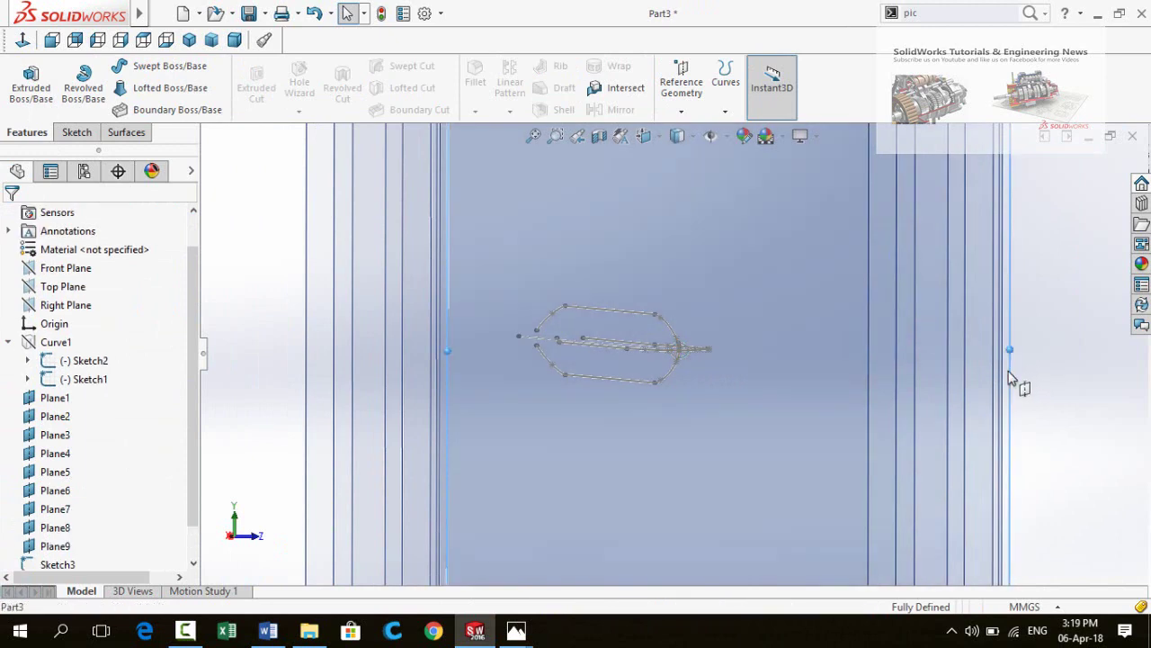
Hide Plane1 and start a new sketch on Plane2
left_click(1009, 377)
left_click(1094, 322)
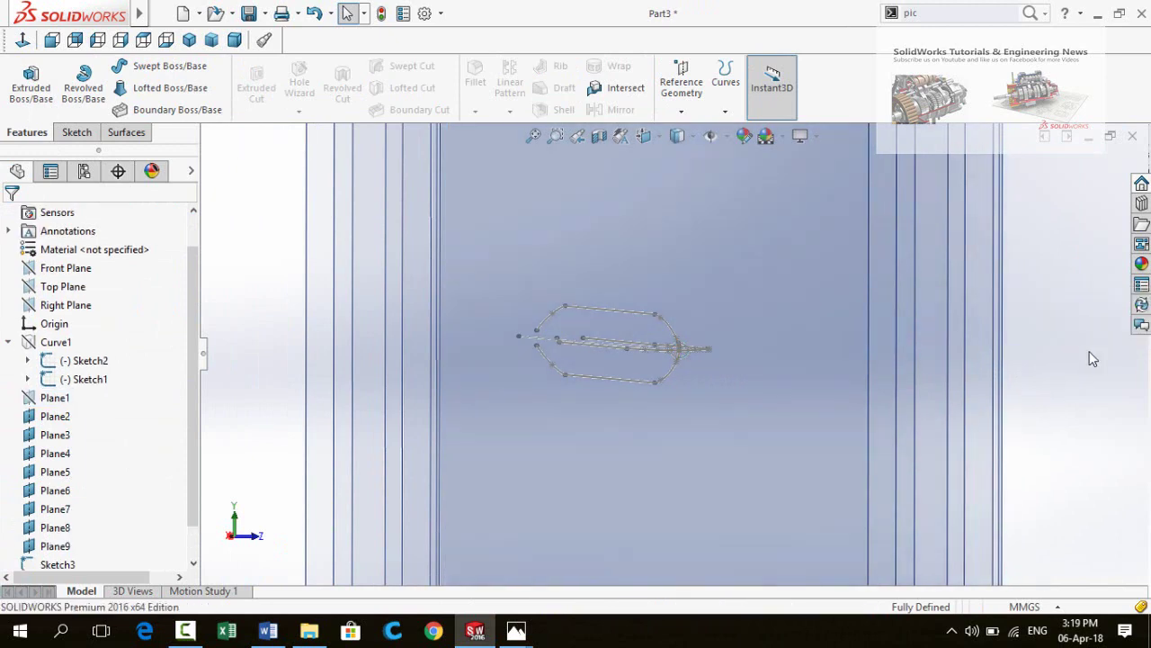
left_click(1005, 343)
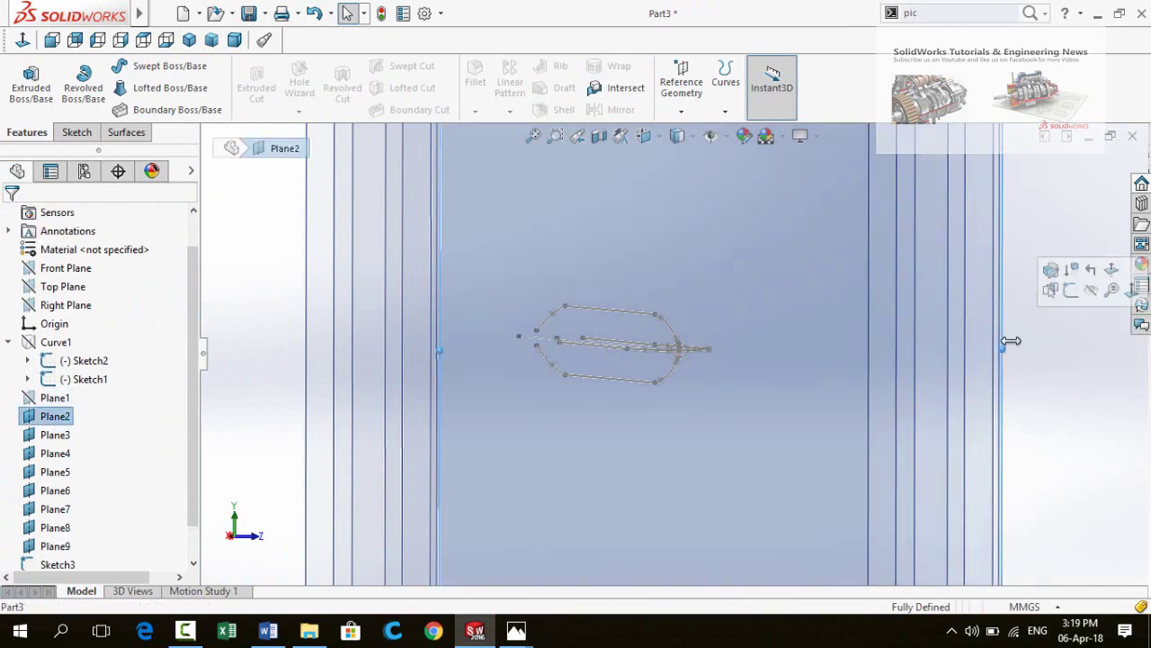
left_click(1070, 290)
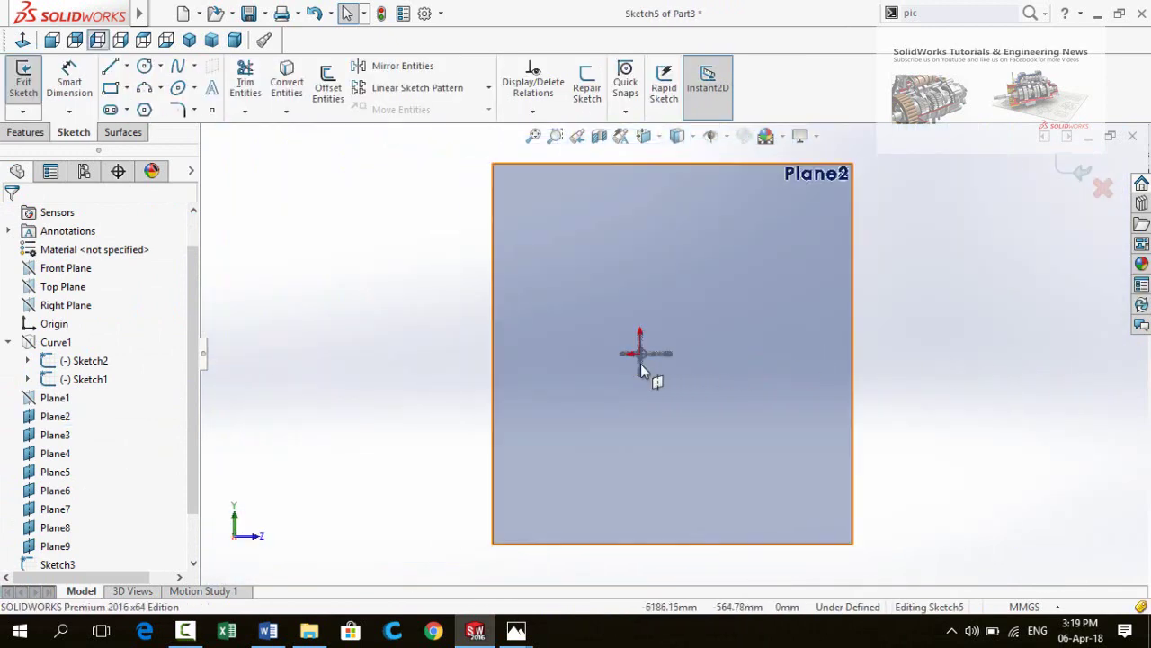
scroll(619, 344, "down", 3)
scroll(658, 321, "down", 2)
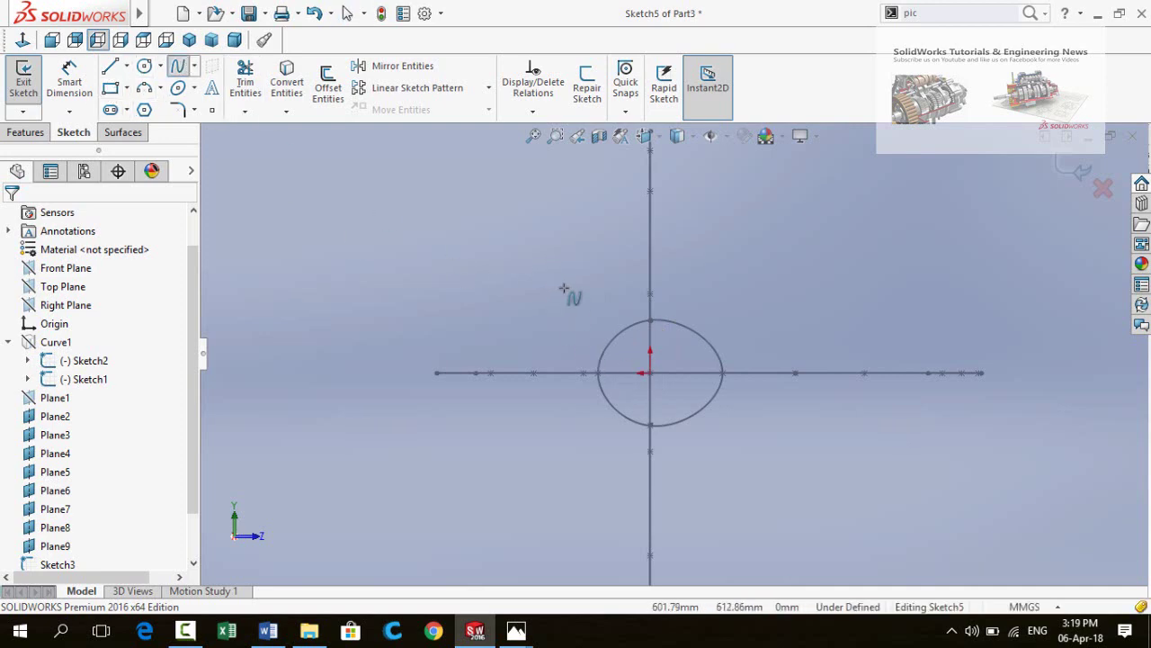
Draw a closed spline cross-section on Plane2
left_click(639, 302)
left_click(640, 301)
scroll(643, 309, "down", 2)
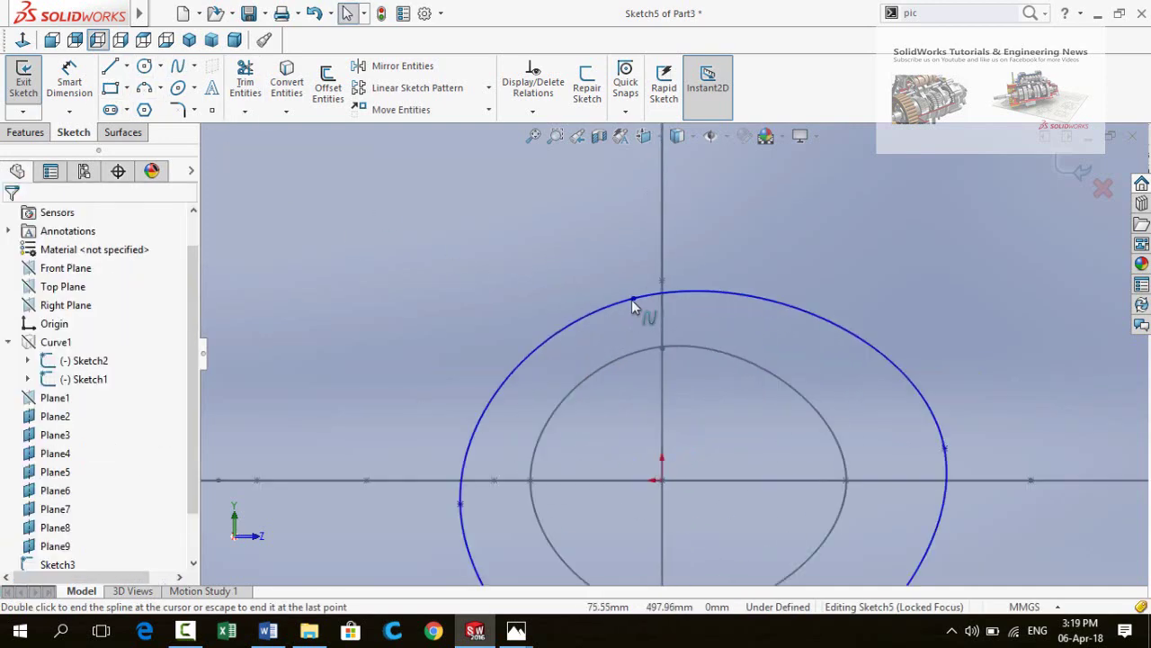
scroll(643, 308, "up", 3)
left_click(617, 332)
Pierce section points onto the upper and lower side guide curves
middle_click_drag(617, 333, 810, 342)
left_click(633, 312)
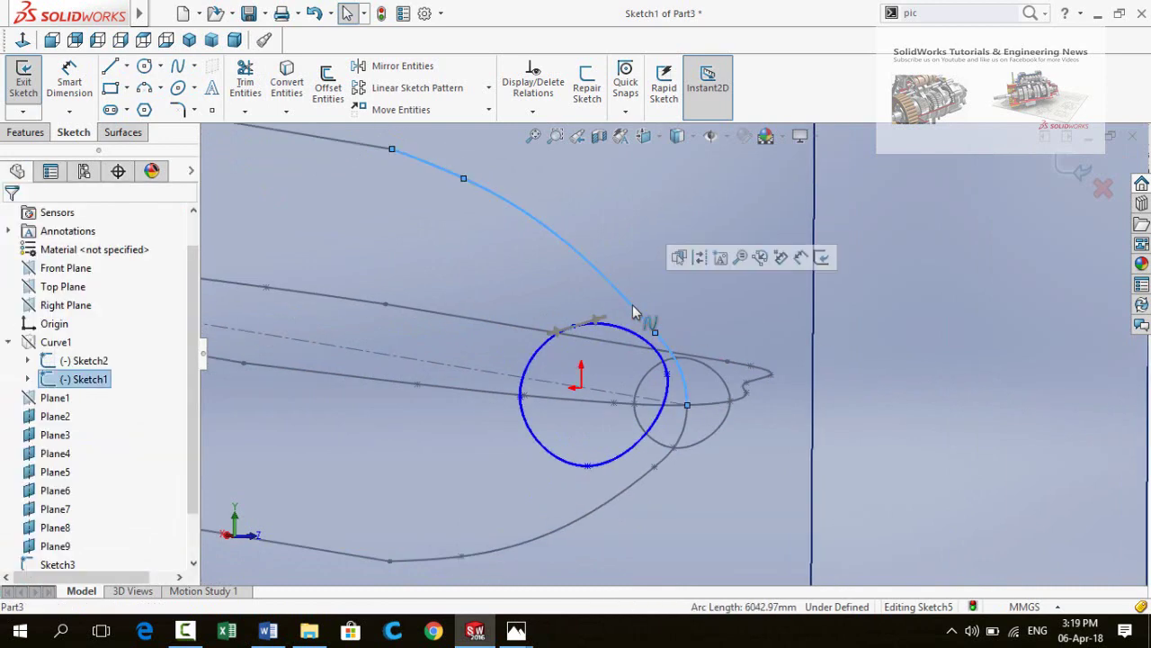
left_click(577, 333)
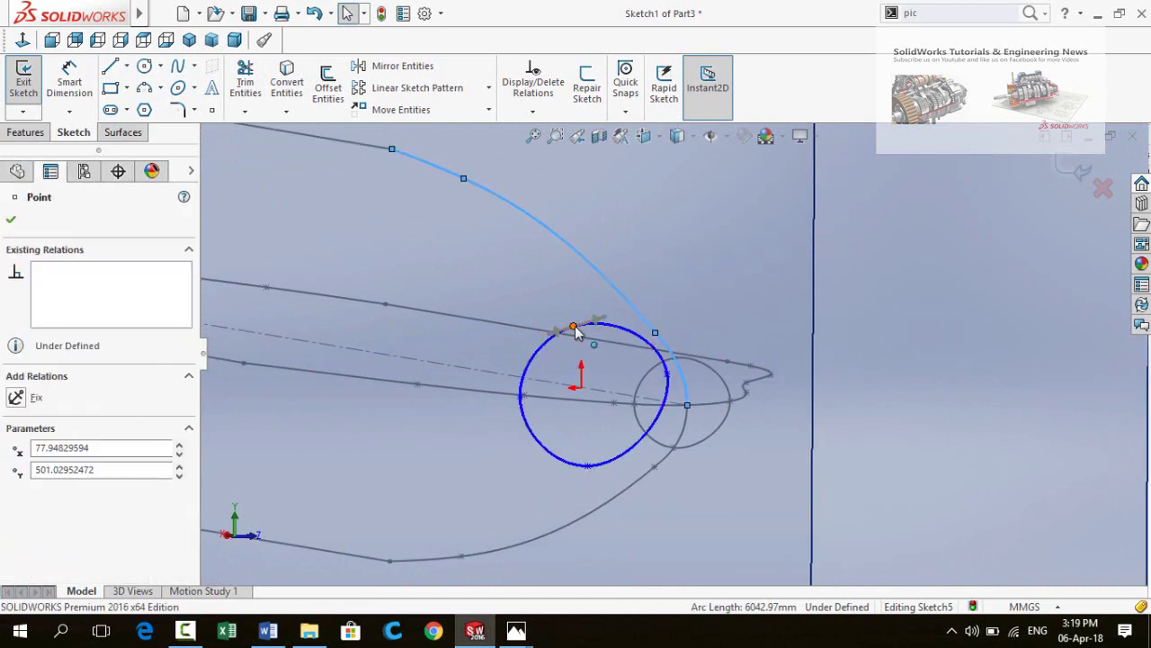
left_click(630, 303, "ctrl")
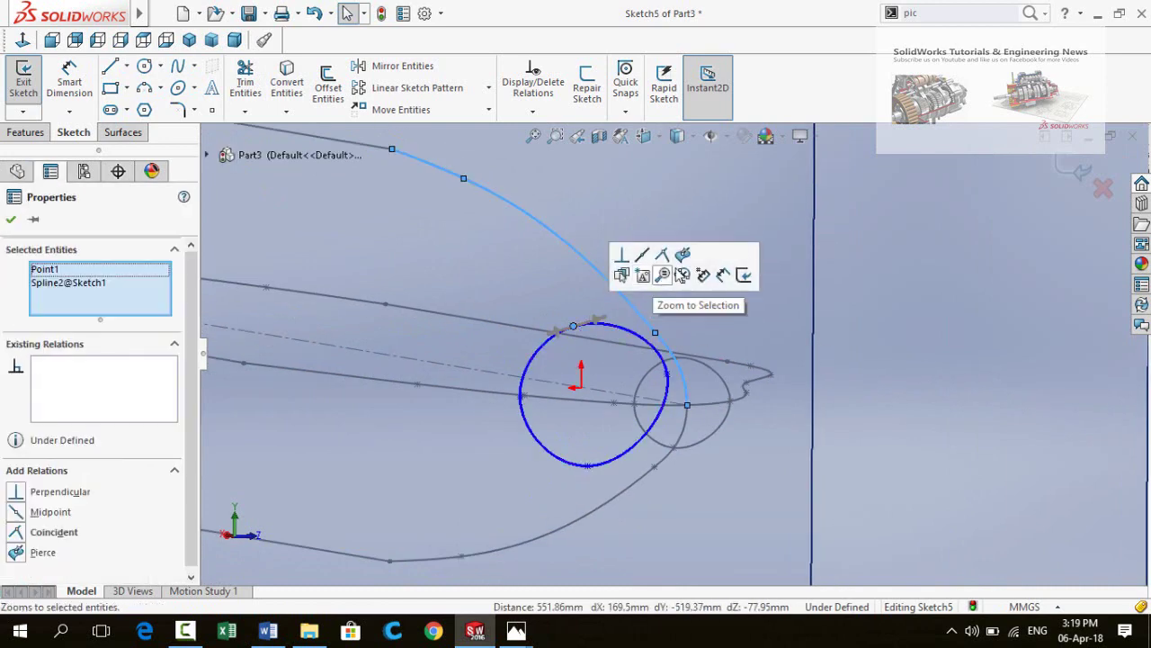
left_click(565, 399)
scroll(526, 387, "up", 5)
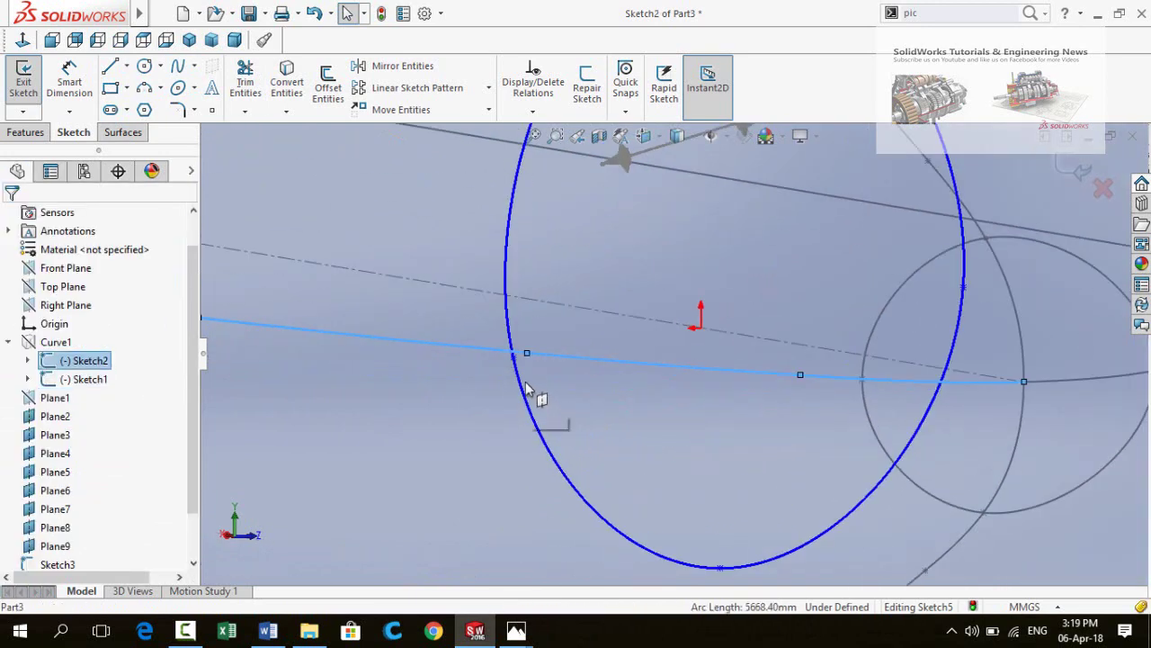
left_click(513, 357, "ctrl")
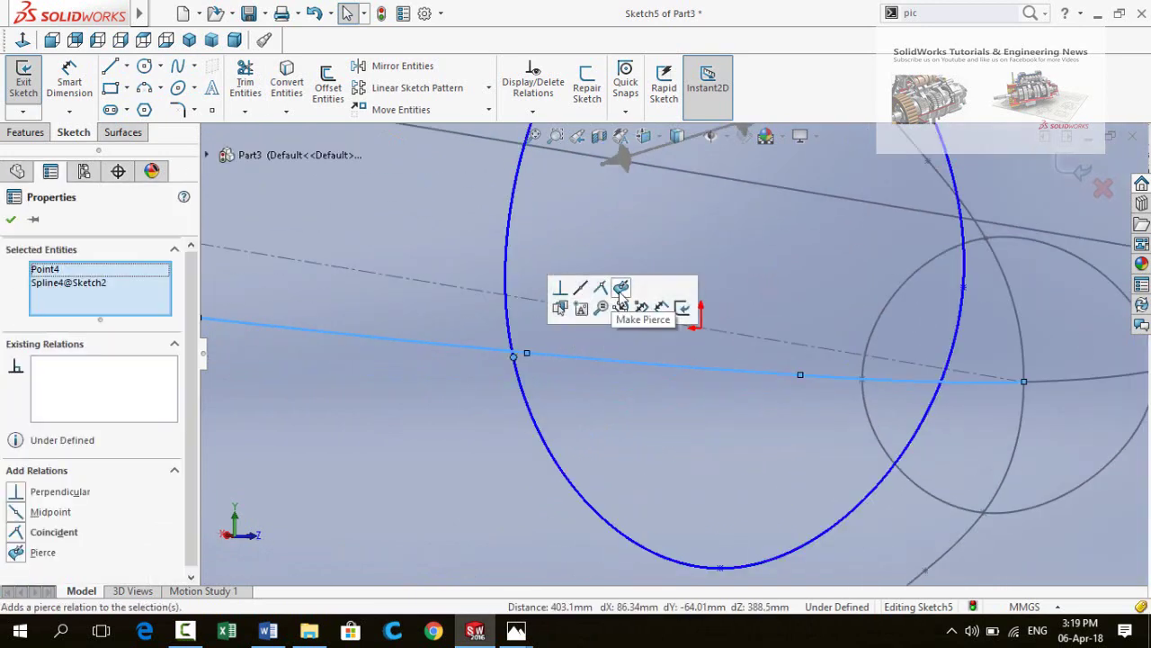
left_click(663, 308)
scroll(629, 441, "down", 5)
scroll(659, 432, "up", 4)
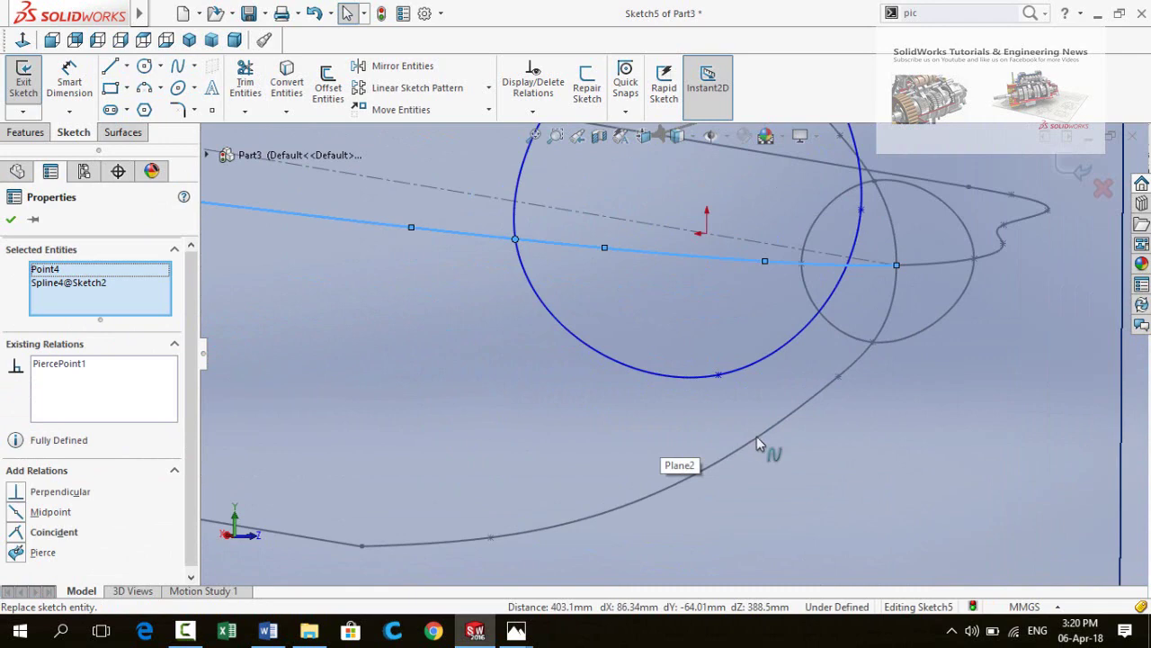
Pierce the remaining section points onto the bottom and right-hand guide curves
left_click(756, 438)
left_click(719, 376, "ctrl")
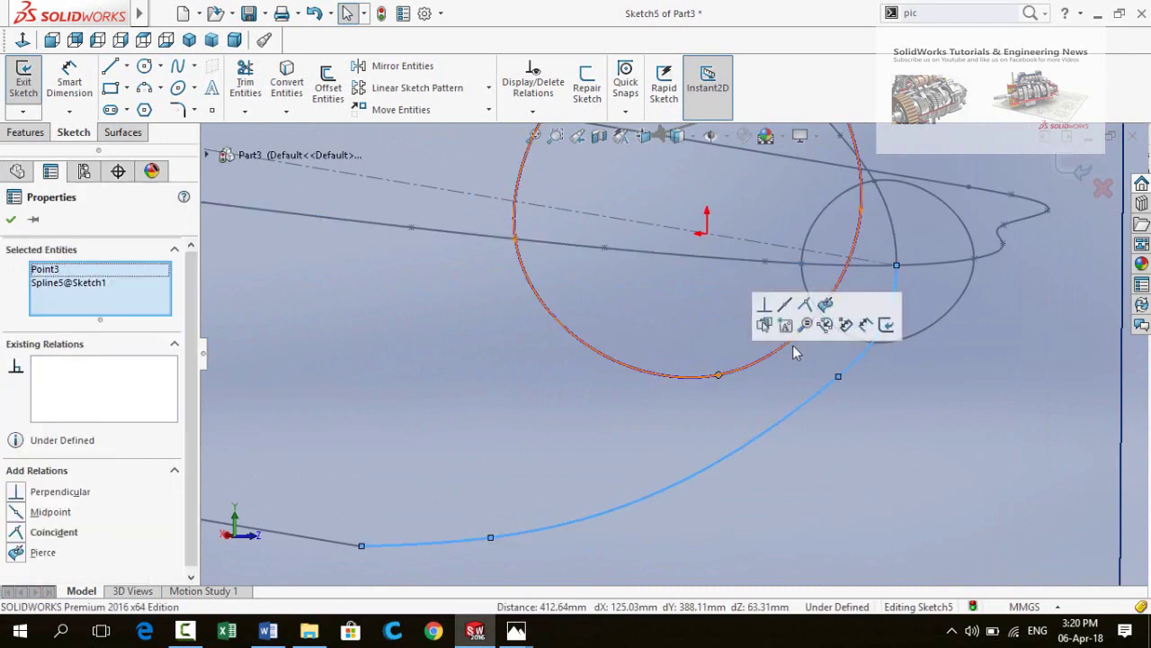
scroll(732, 470, "down", 3)
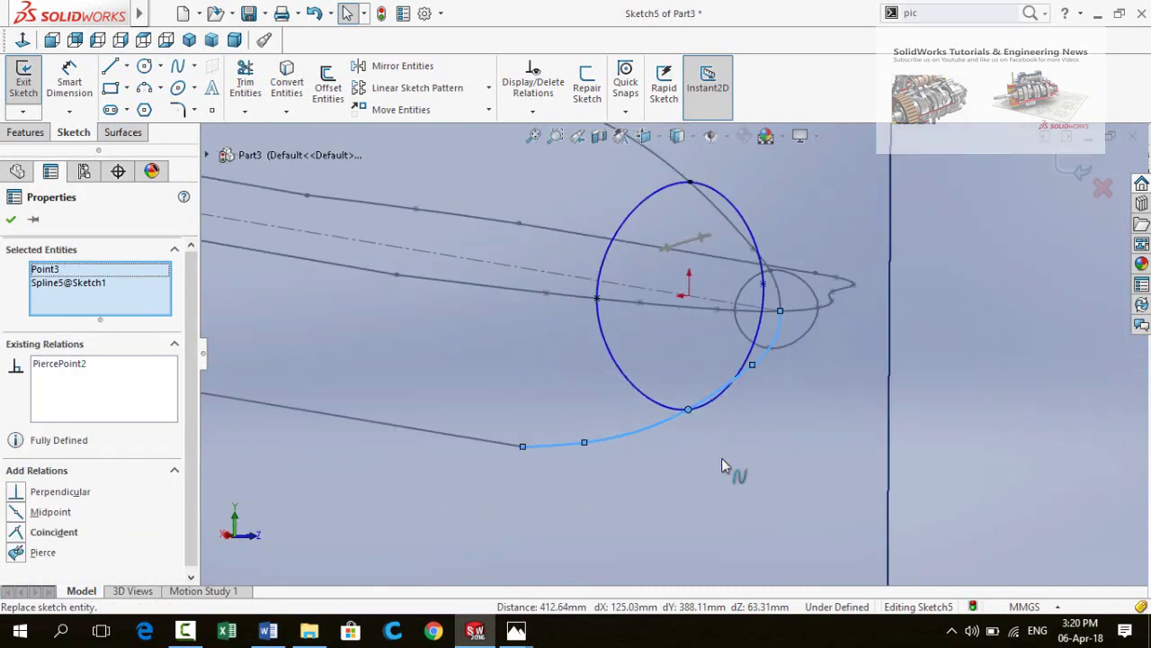
mouse_move(733, 470)
middle_mouse_down()
mouse_move(771, 288)
mouse_move(761, 324)
mouse_move(714, 385)
mouse_move(656, 532)
middle_mouse_up()
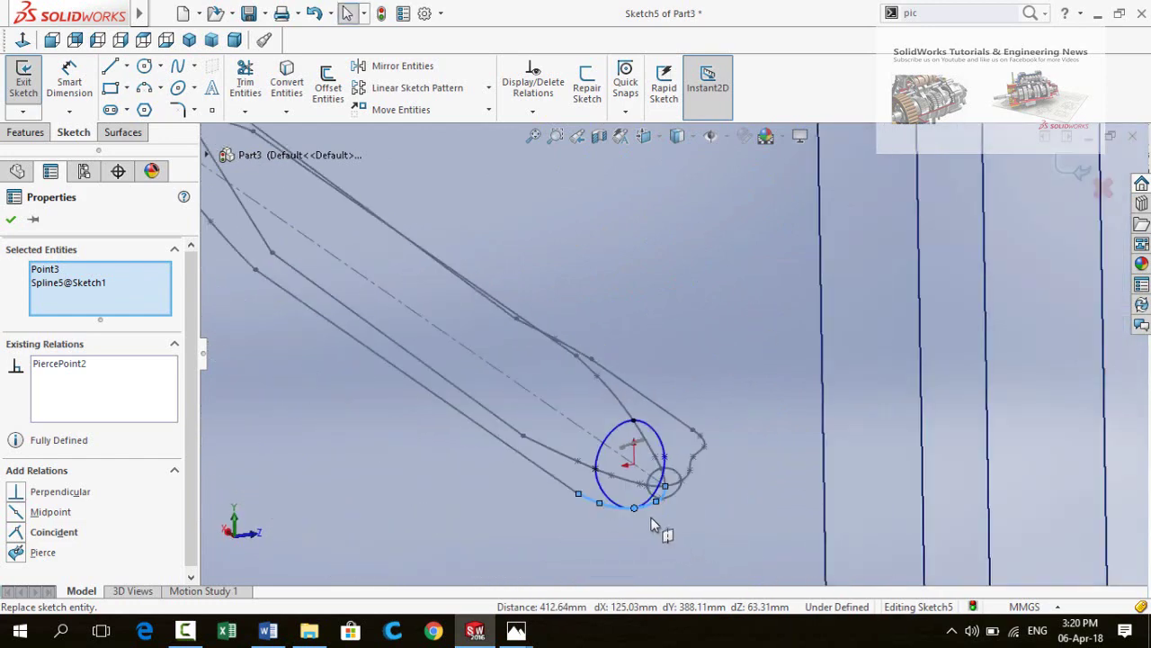
scroll(655, 531, "up", 3)
scroll(711, 342, "up", 1)
left_click(673, 364)
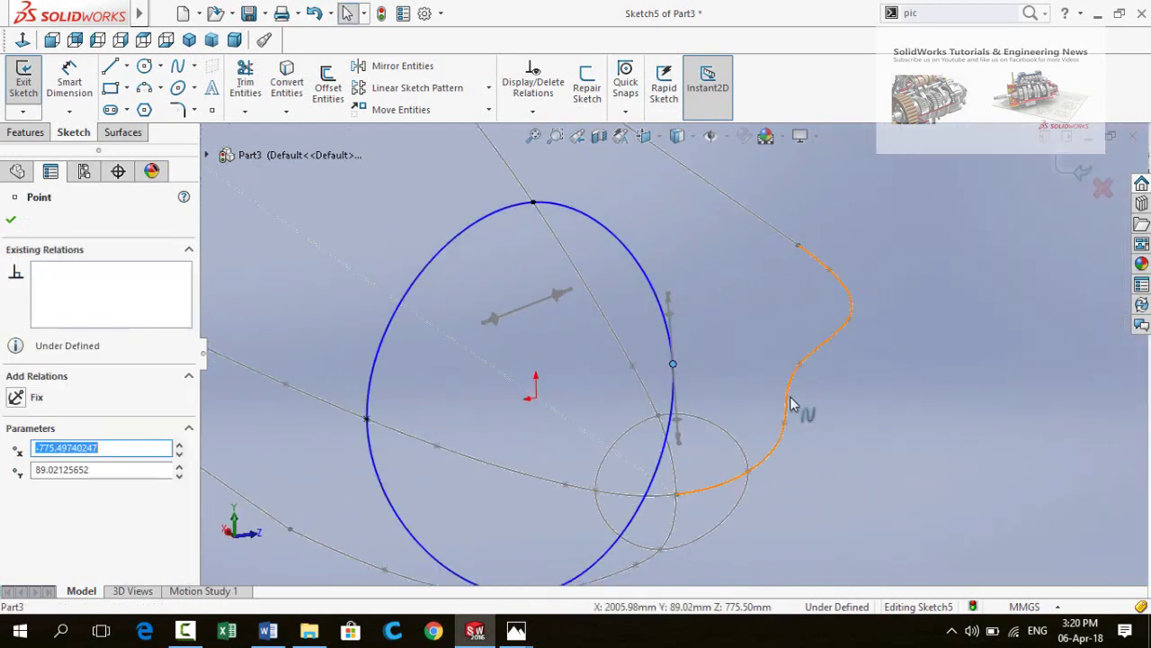
left_click(793, 405, "ctrl")
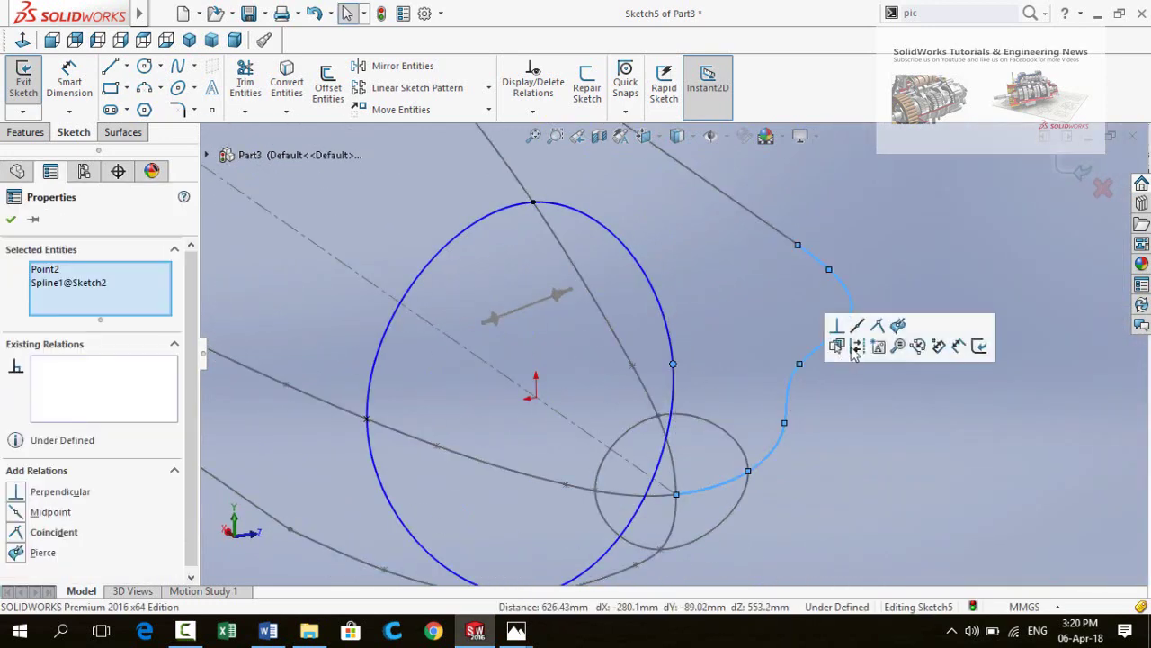
left_click(898, 327)
scroll(785, 418, "down", 3)
scroll(1049, 188, "down", 2)
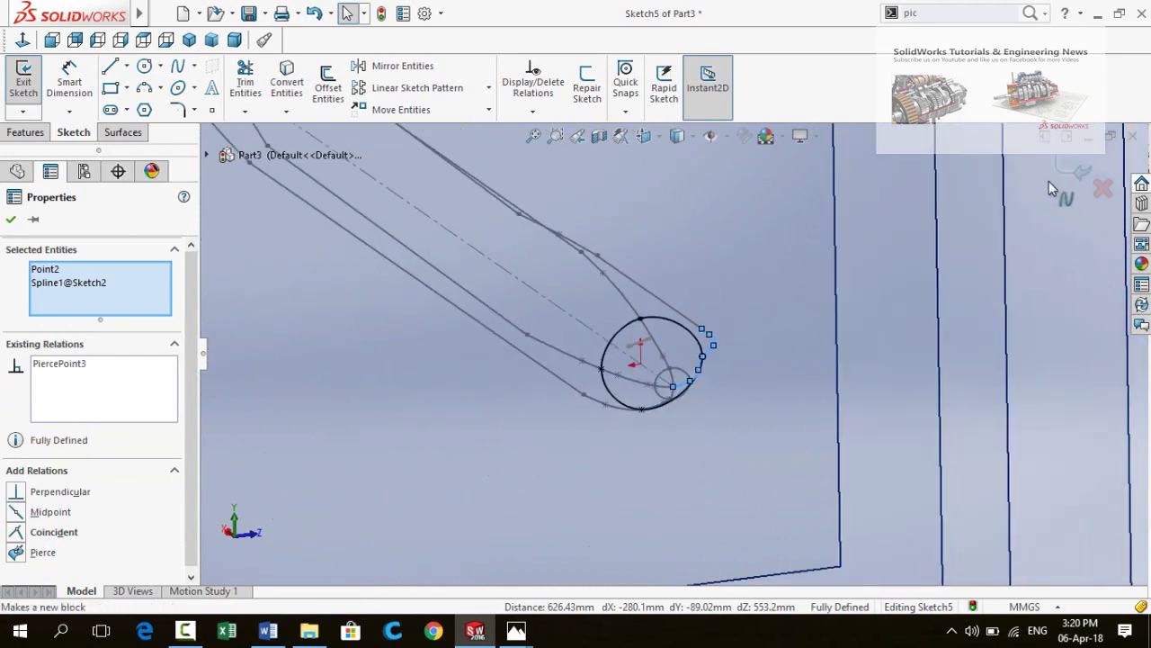
Exit the fully defined sketch and hide Plane2
left_click(1071, 171)
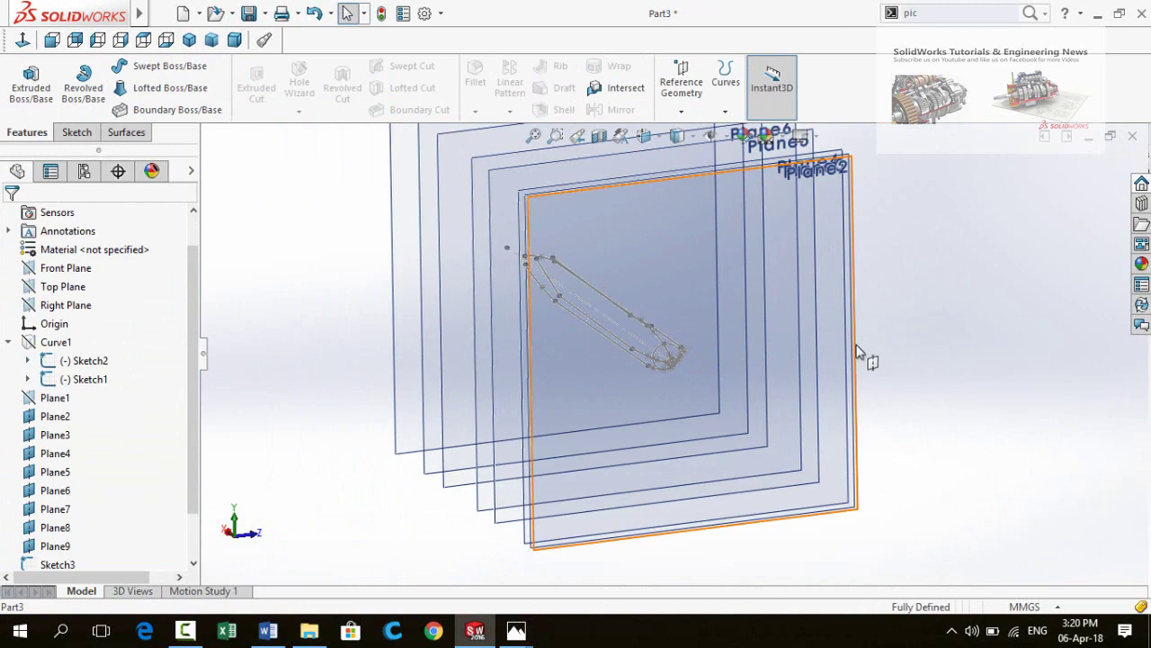
left_click(857, 353)
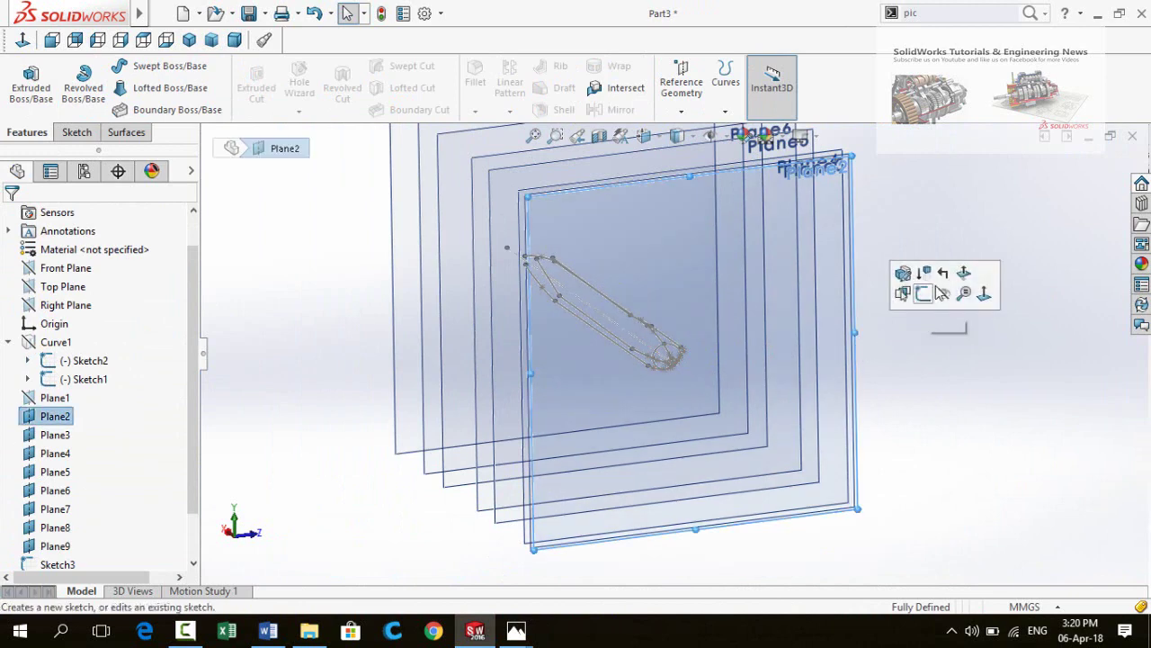
left_click(942, 295)
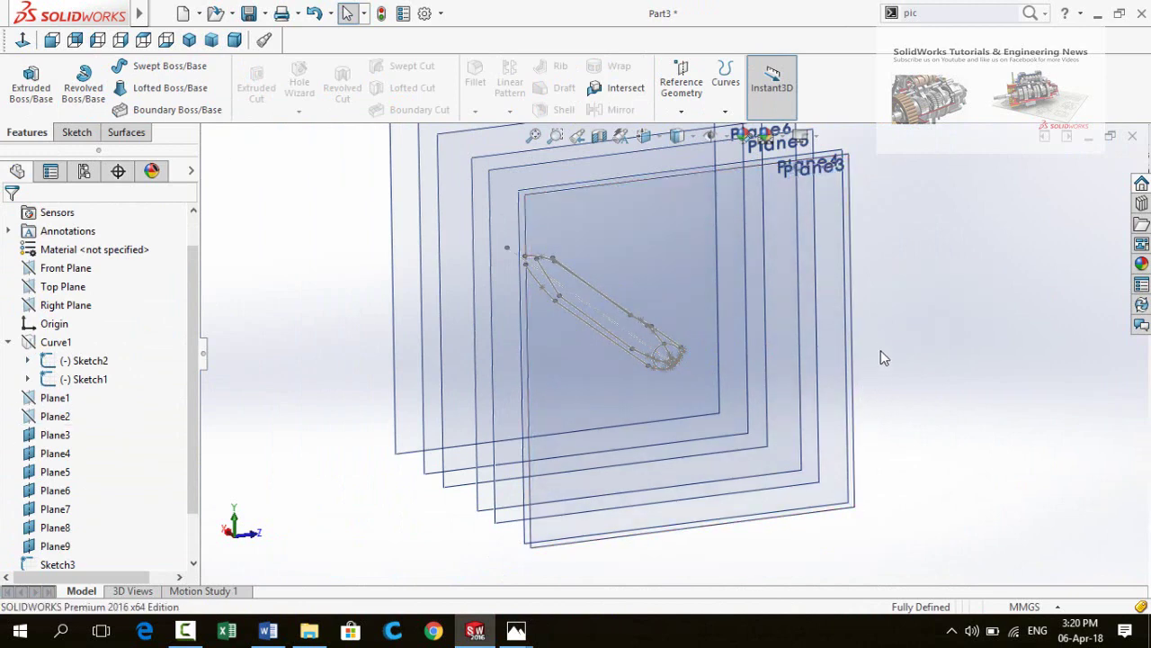
middle_click_drag(881, 358, 900, 372)
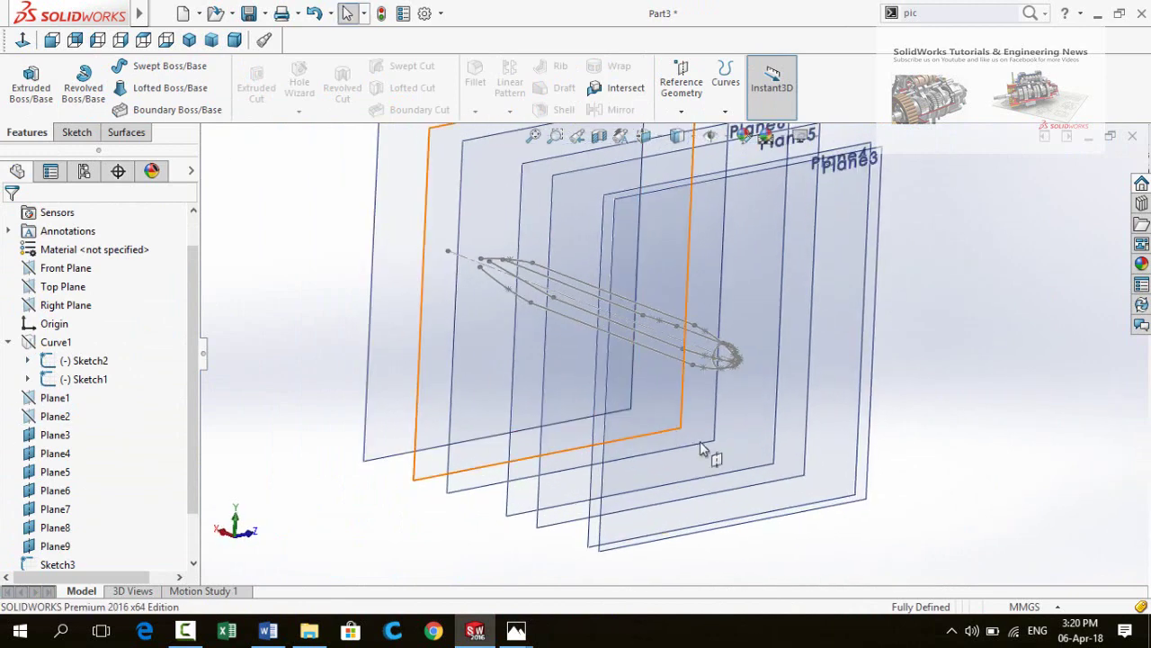
Start a sketch on Plane3 and draw a larger closed spline section
key("s")
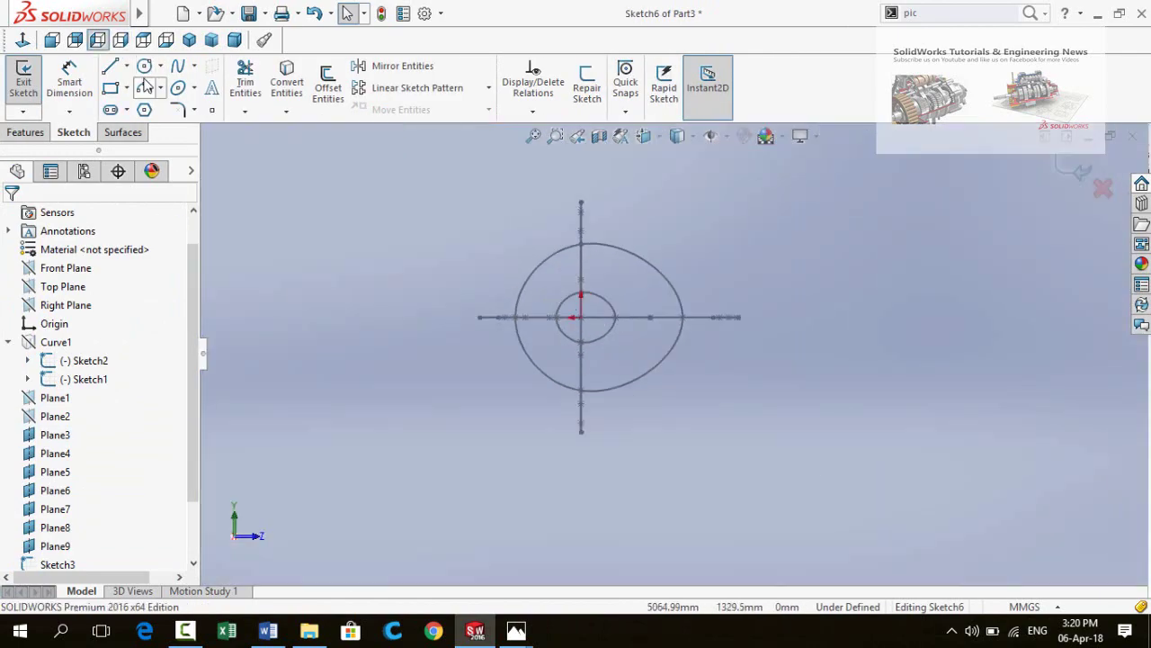
left_click(177, 66)
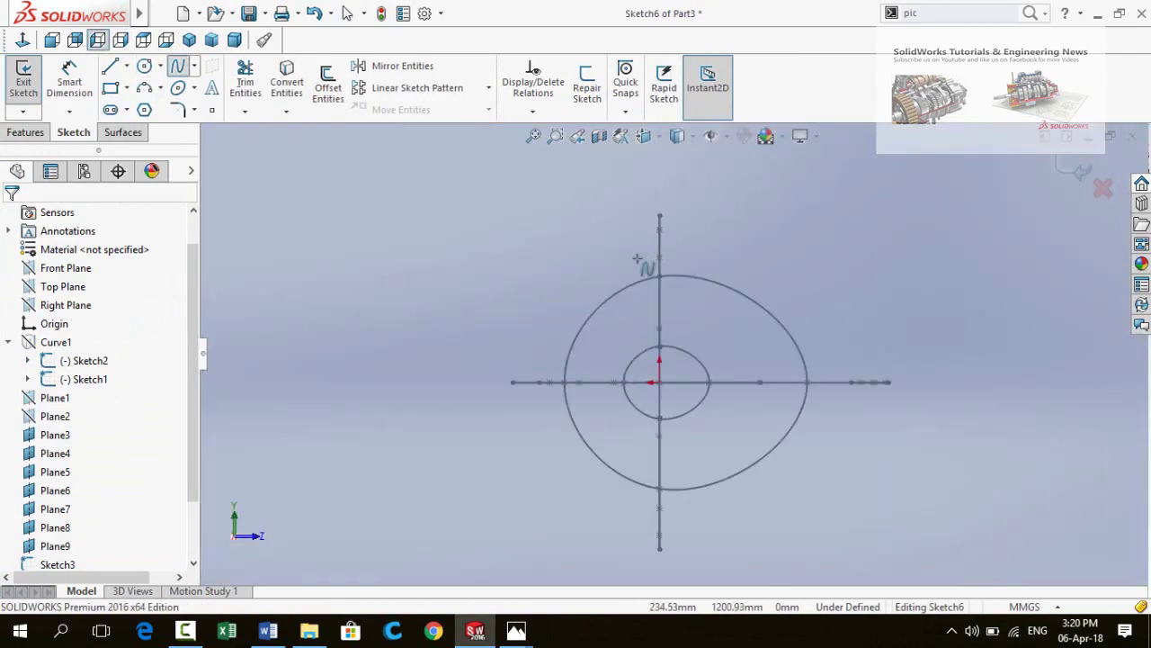
left_click(645, 257)
double_click(553, 388)
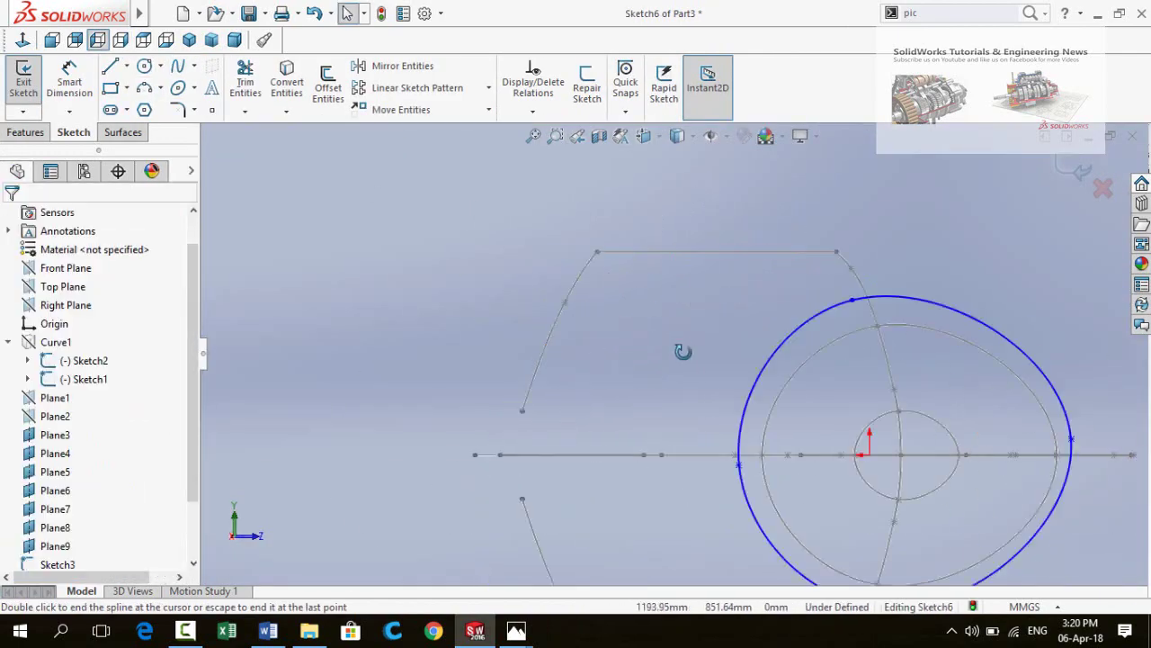
scroll(683, 360, "up", 3)
Pierce a section point onto the upper guide curve, clearing a wrong side pairing
left_click(864, 405)
left_click(816, 370, "ctrl")
left_click(864, 310)
scroll(627, 460, "down", 3)
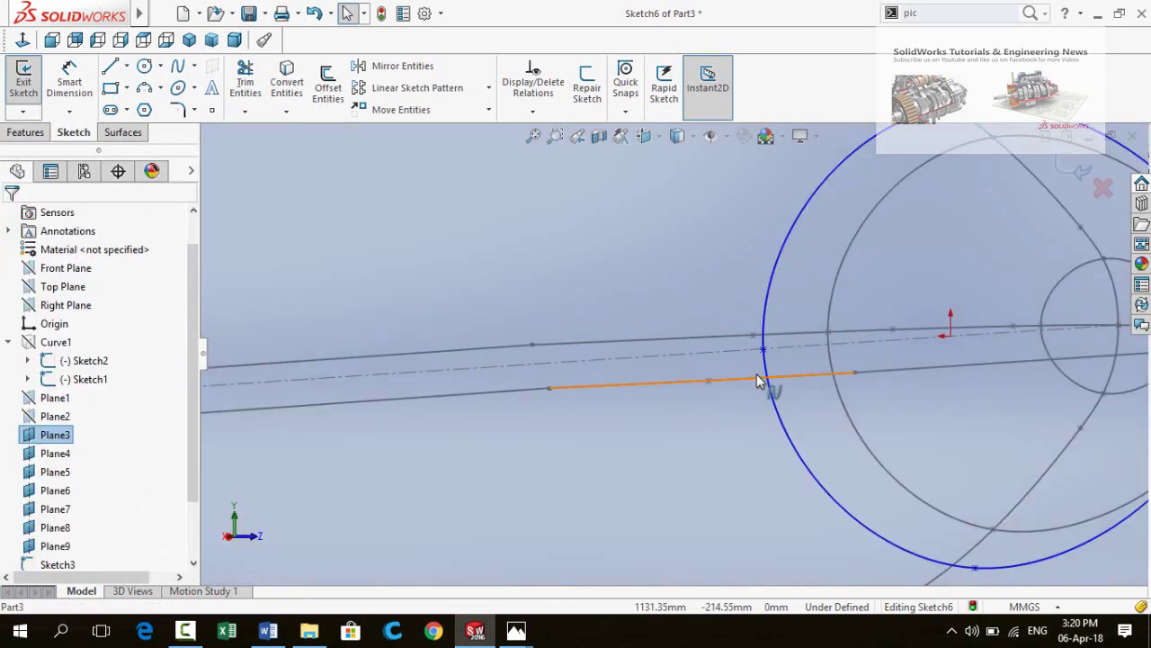
left_click(763, 349)
left_click(761, 380, "ctrl")
left_click(763, 350)
left_click(710, 380, "ctrl")
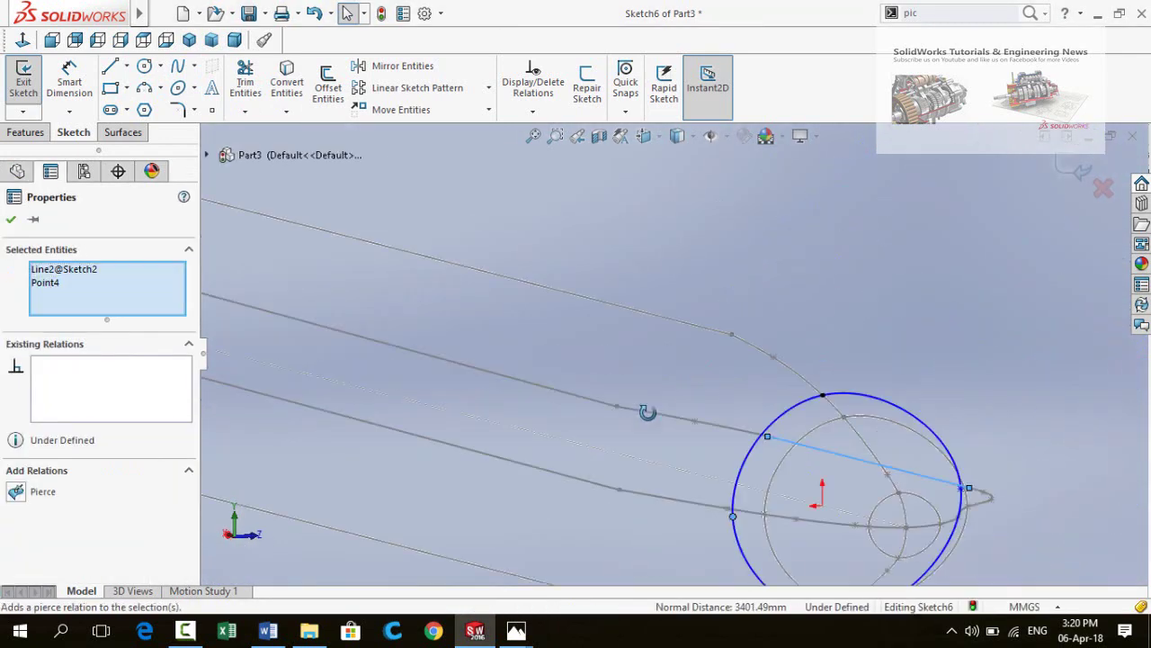
mouse_move(710, 396)
middle_mouse_down()
mouse_move(807, 357)
mouse_move(596, 342)
middle_mouse_up()
left_click(767, 342)
Pierce the remaining section points onto the lower and last guide curves
left_click(580, 342)
left_click(621, 339, "ctrl")
left_click(687, 270)
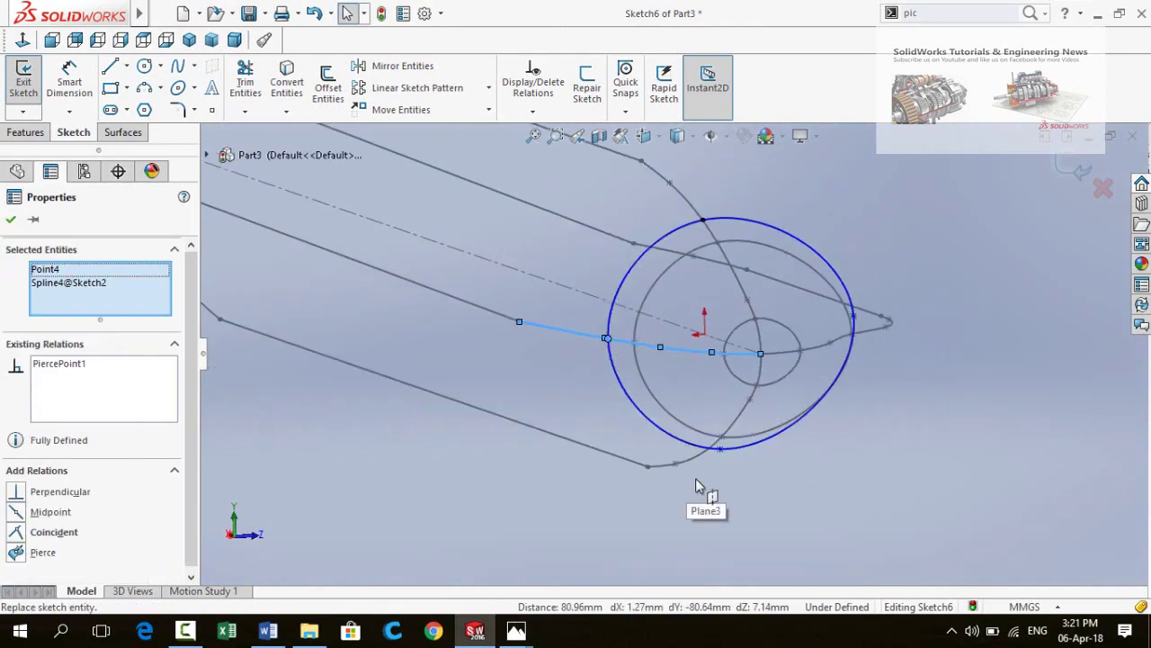
left_click(720, 457)
middle_click_drag(719, 457, 822, 385)
left_click(886, 321)
left_click(830, 343, "ctrl")
left_click(973, 261)
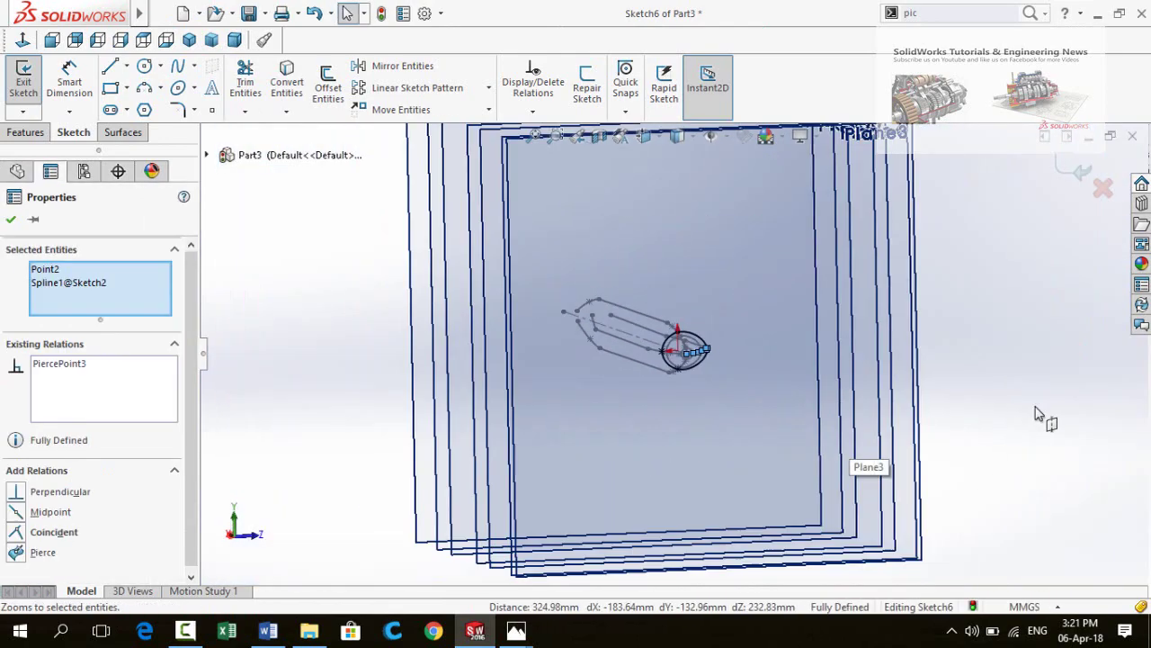
Exit the Plane3 sketch and start a new sketch on Plane4
left_click(910, 339)
left_click(944, 378)
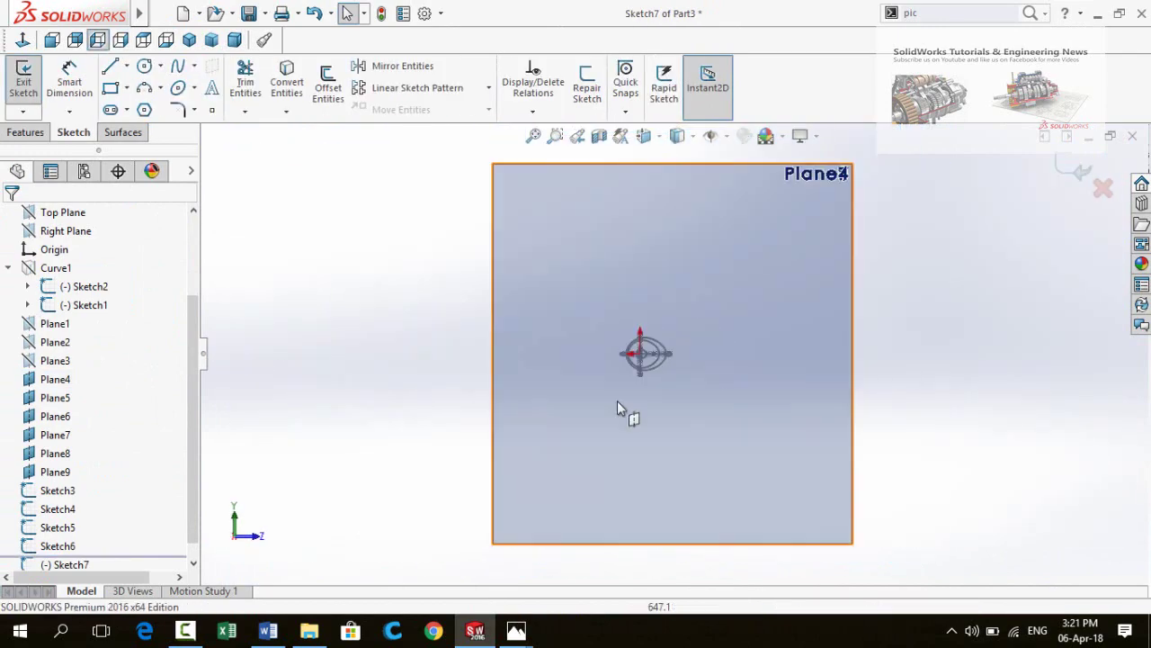
scroll(617, 401, "up", 3)
scroll(674, 410, "down", 2)
Draw a closed spline section starting on the vertical axis
left_click(177, 66)
left_click(636, 267)
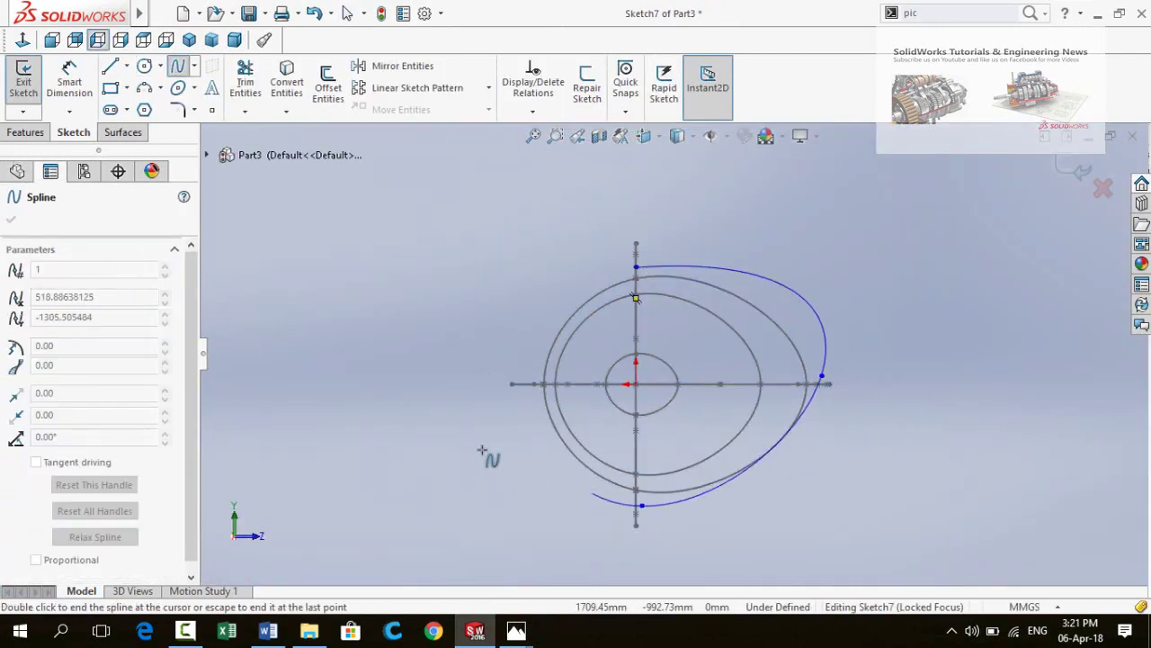
double_click(636, 298)
scroll(636, 298, "up", 3)
mouse_move(636, 298)
middle_mouse_down()
mouse_move(645, 319)
mouse_move(801, 329)
middle_mouse_up()
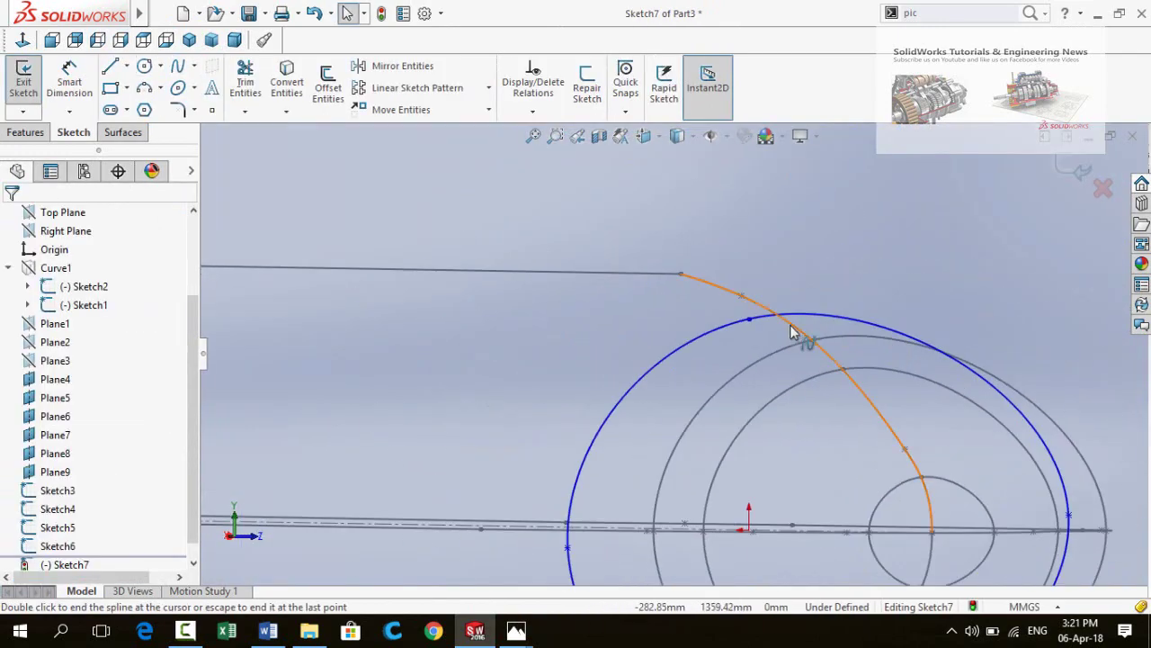
Pierce a section point onto the upper guide and pair another with the side guide
left_click(750, 318)
left_click(810, 313, "ctrl")
left_click(838, 250)
middle_click_drag(684, 378, 724, 372)
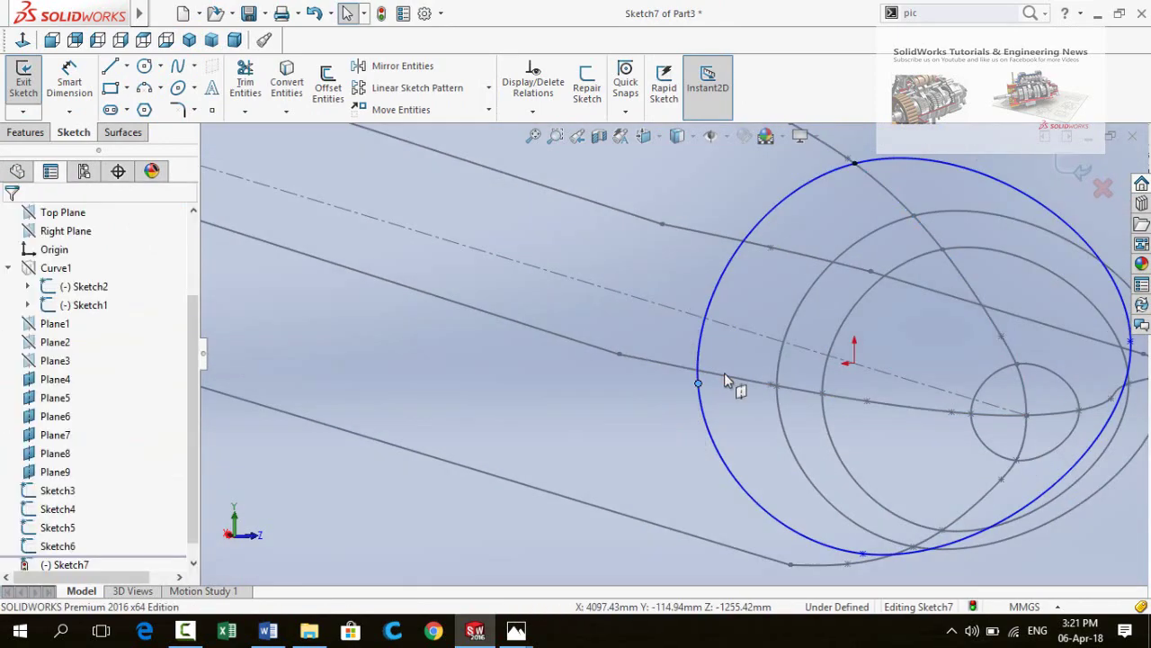
left_click(724, 373, "ctrl")
scroll(792, 346, "down", 5)
left_click(470, 451, "ctrl")
scroll(753, 363, "up", 5)
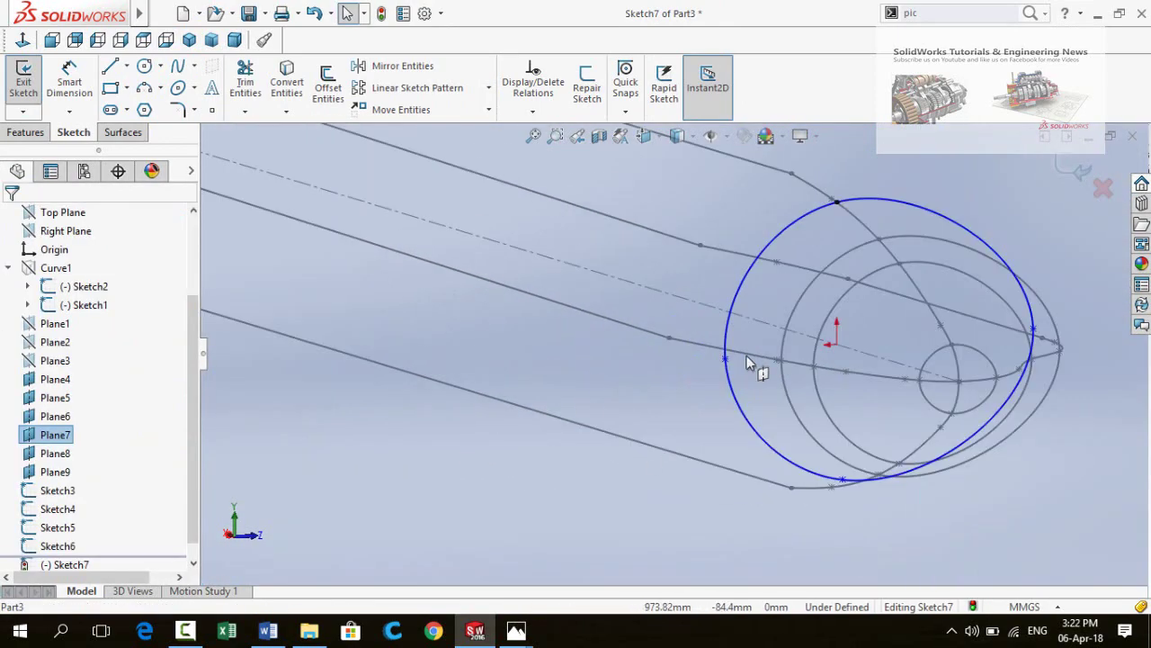
Pierce the remaining spline points onto their guide lines and close the section sketch
left_click(831, 287)
middle_click_drag(831, 288, 768, 395)
left_click(768, 395)
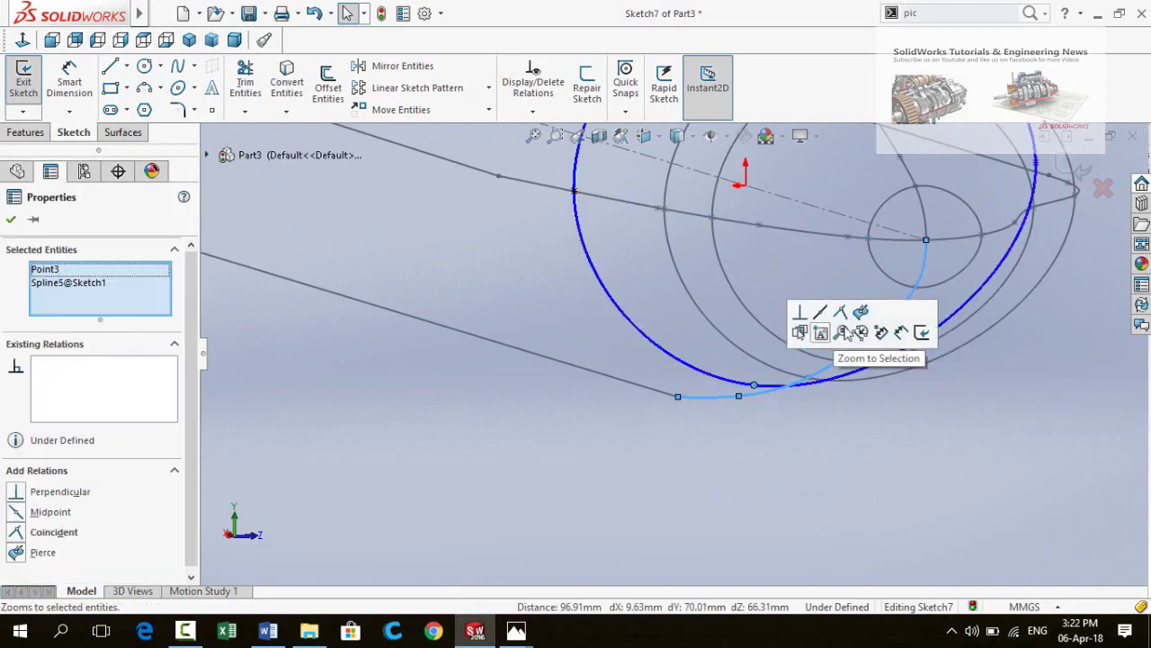
left_click(862, 308)
middle_click_drag(862, 309, 850, 249)
scroll(850, 249, "up", 5)
left_click(722, 411)
left_click(676, 352, "ctrl")
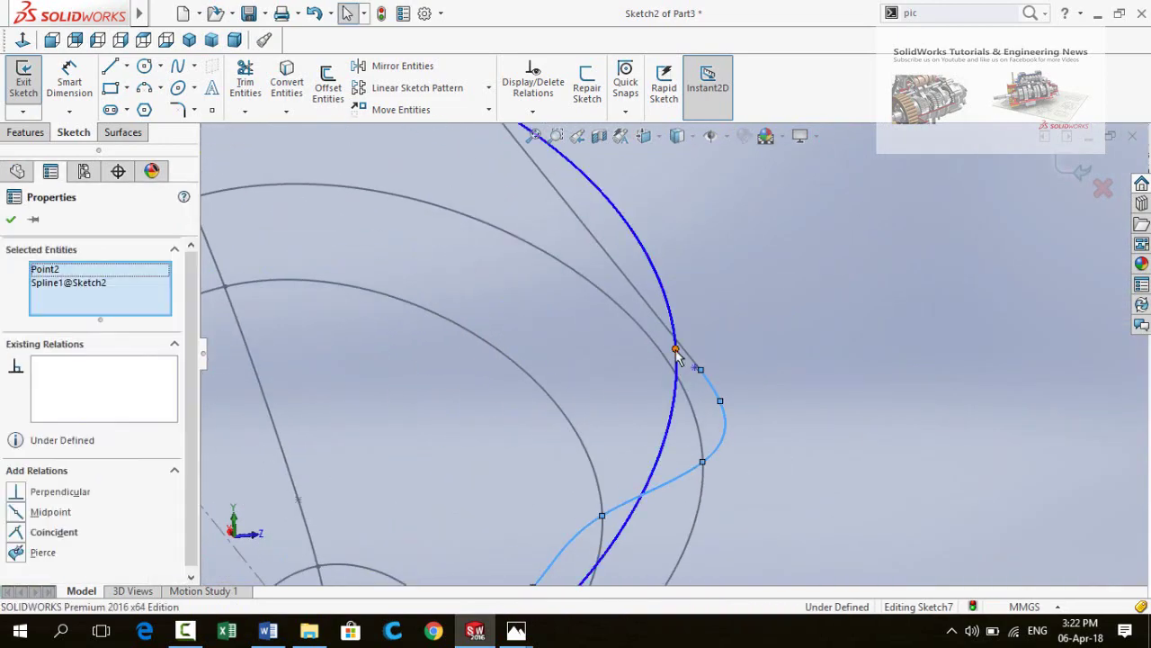
scroll(730, 406, "down", 5)
key("ctrl+b")
Start a sketch on Plane7 and draw a closed spline section
left_click(883, 357)
key("s")
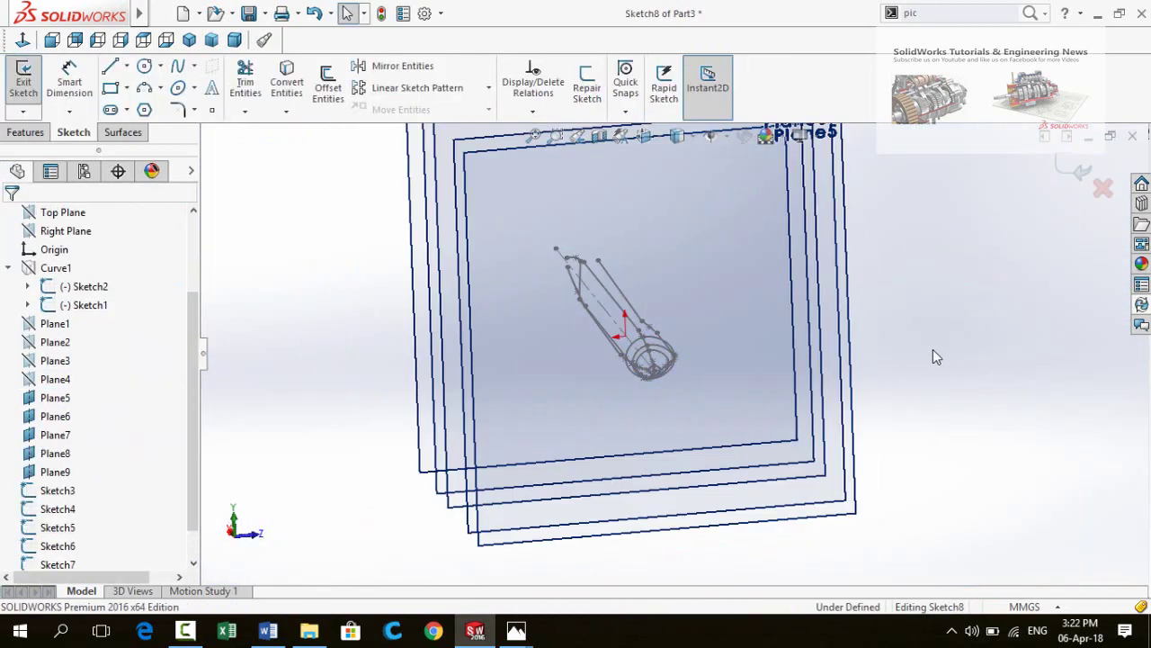
scroll(885, 358, "up", 3)
left_click(177, 66)
left_click(644, 266)
left_click(825, 371)
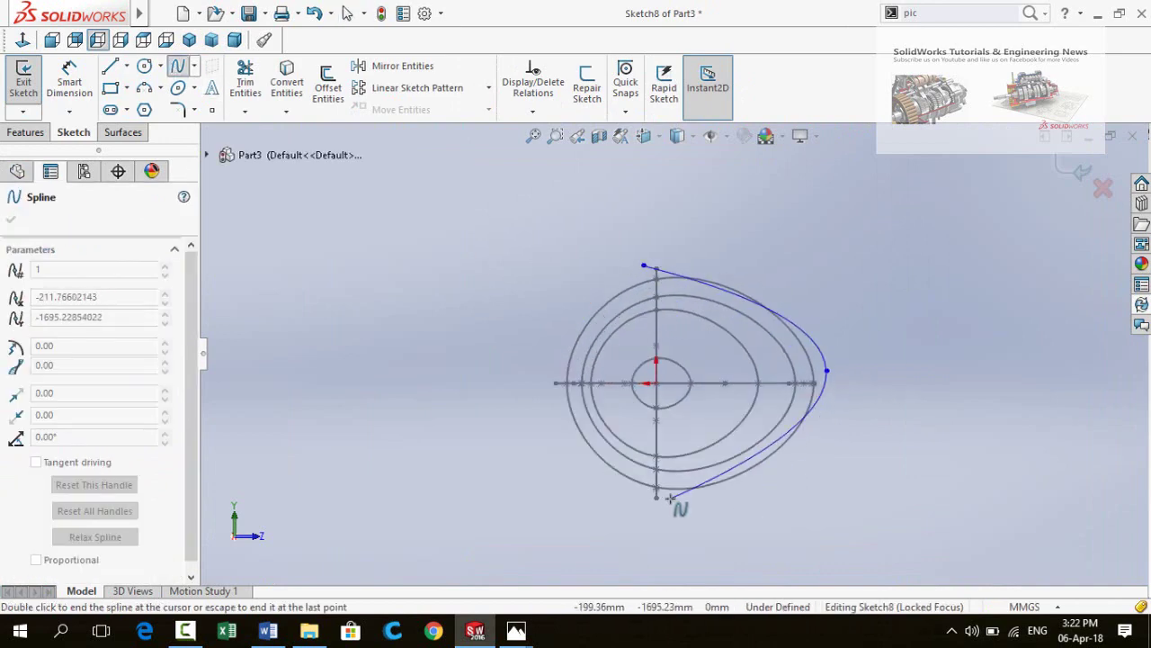
left_click(642, 266)
Pierce the first Plane7 spline point onto its guide line
scroll(666, 297, "up", 3)
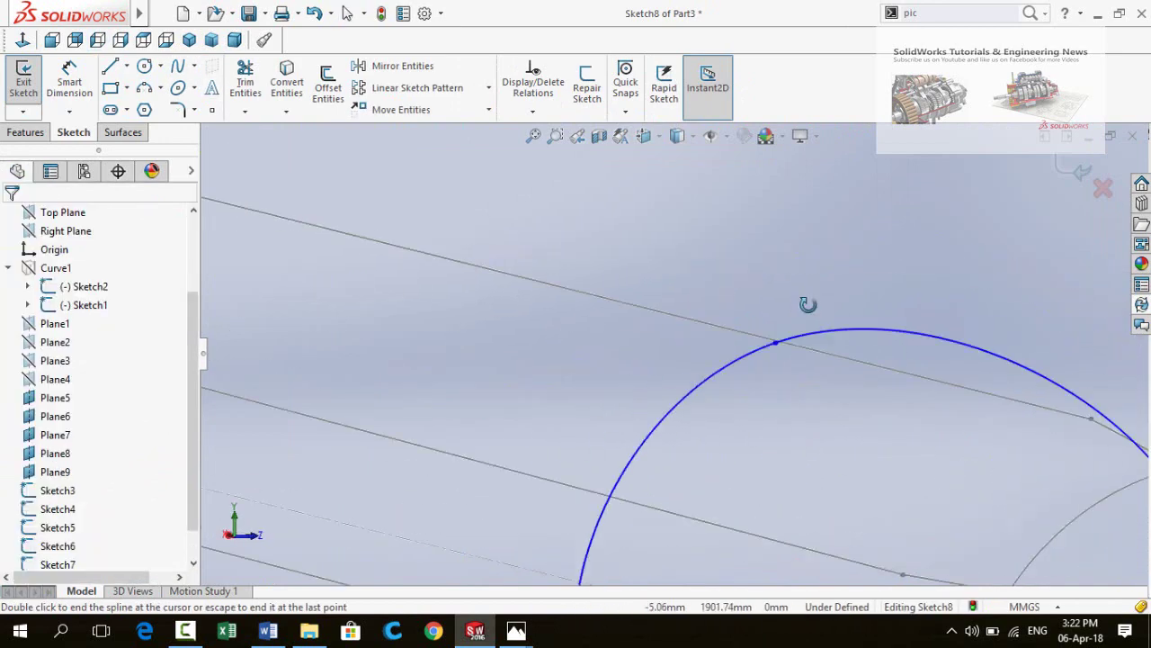
scroll(687, 313, "up", 2)
left_click(647, 297)
left_click(687, 313, "ctrl")
left_click(755, 249)
scroll(756, 261, "down", 3)
Pierce the next spline points onto their guide lines and check the cross-section
left_click(612, 442)
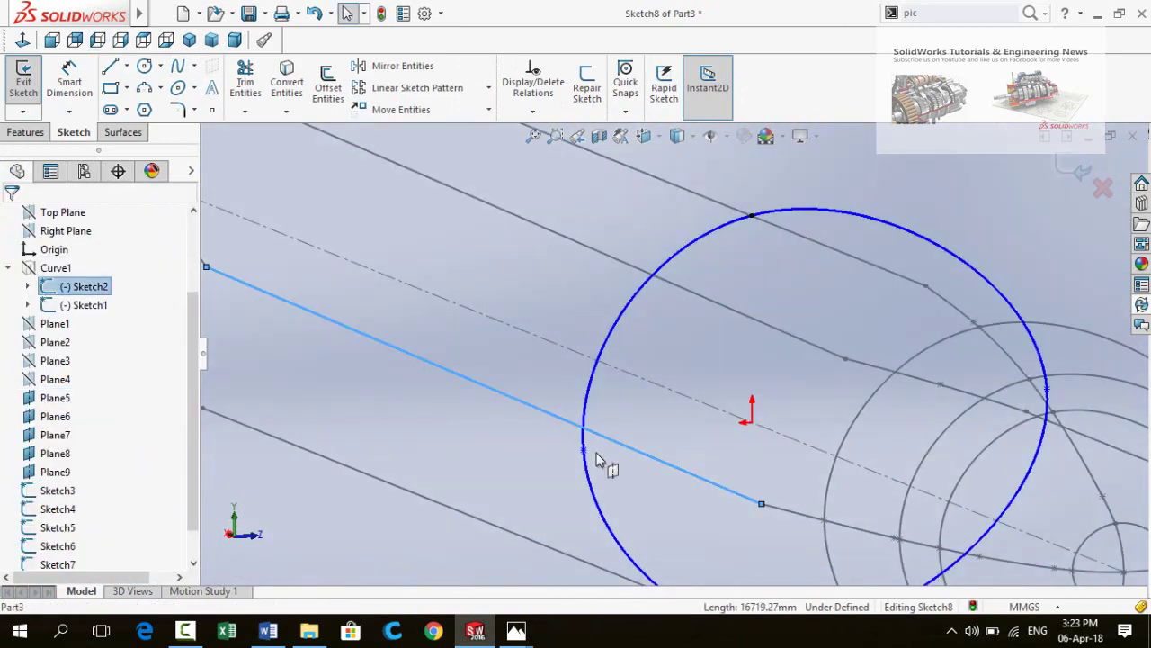
left_click(583, 449, "ctrl")
left_click(697, 382)
left_click(725, 390)
left_click(720, 387, "ctrl")
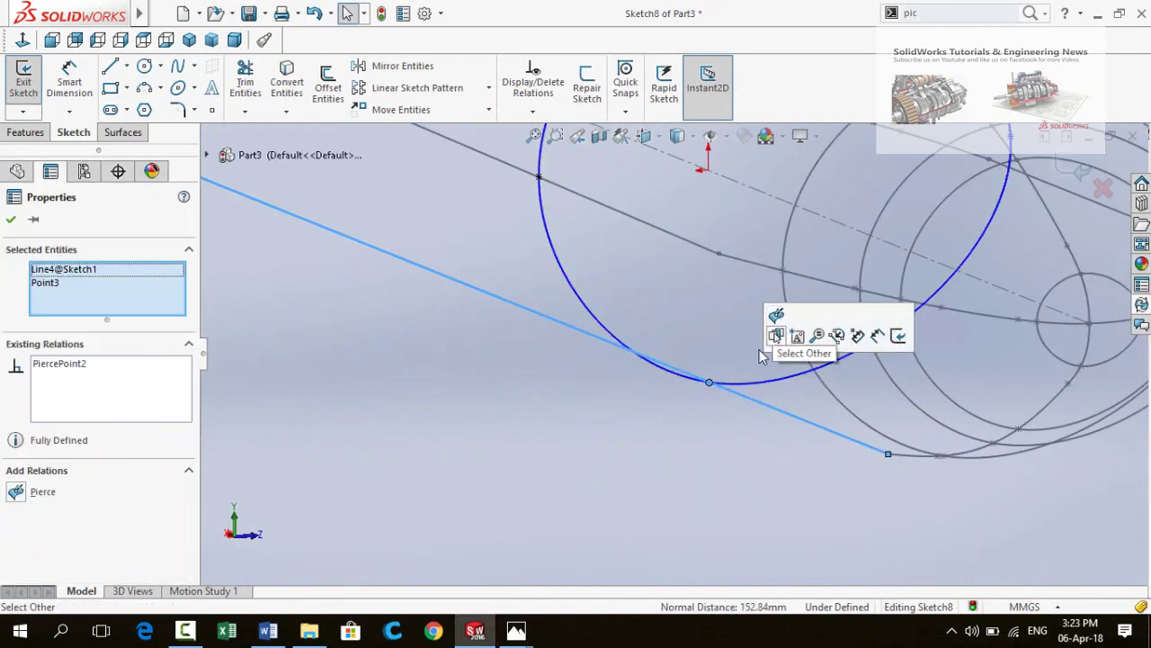
middle_click_drag(770, 321, 763, 405)
scroll(755, 405, "up", 4)
scroll(924, 557, "down", 8)
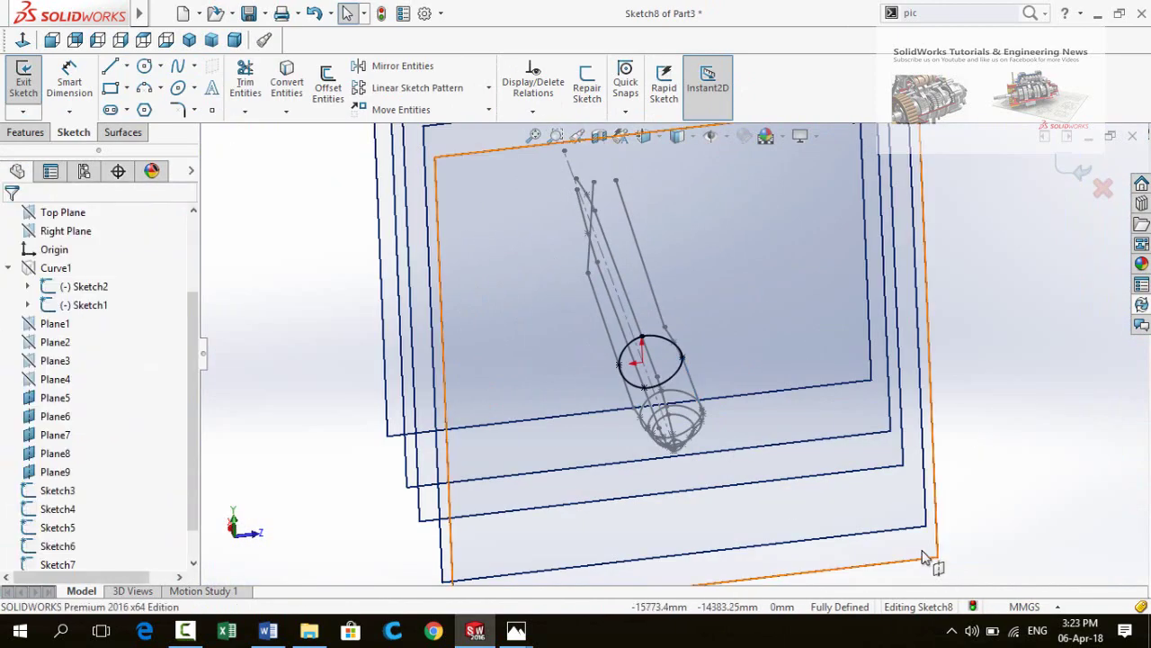
Exit the current sketch and draw a closed spline cross-section on the next plane
key("ctrl+b")
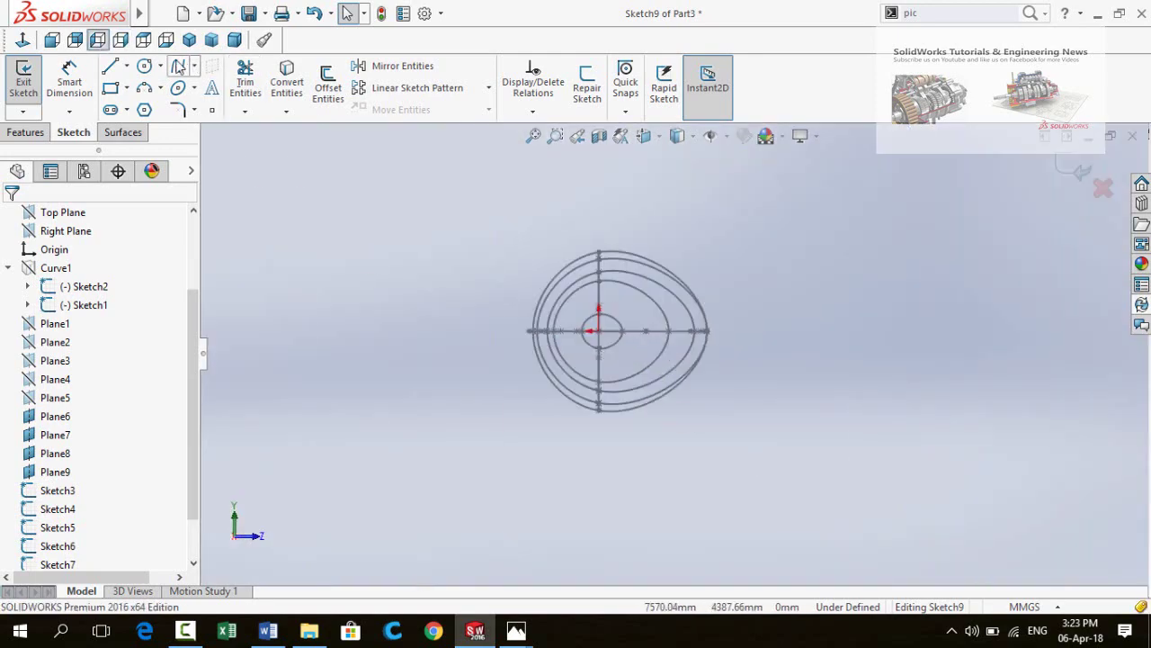
left_click(179, 67)
scroll(533, 254, "up", 3)
left_click(633, 243)
left_click(852, 377)
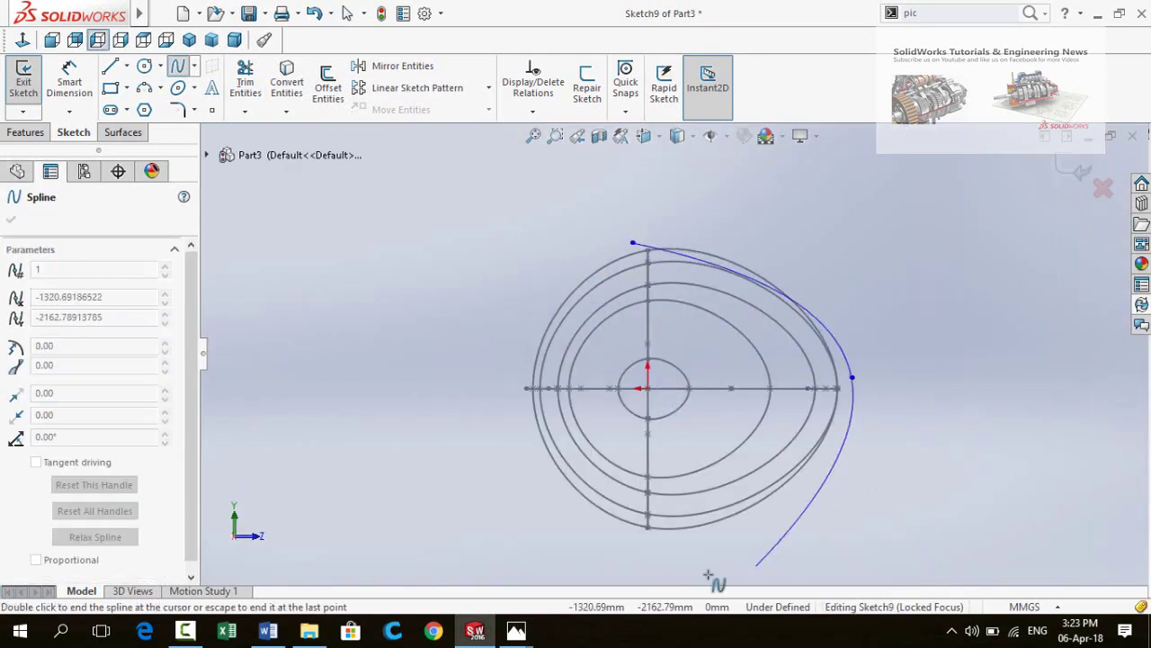
left_click(525, 396)
Pierce the upper spline points to the guide lines, undoing one failed relation
middle_click_drag(609, 347, 630, 309)
scroll(630, 309, "up", 5)
left_click(738, 291)
left_click(753, 303, "ctrl")
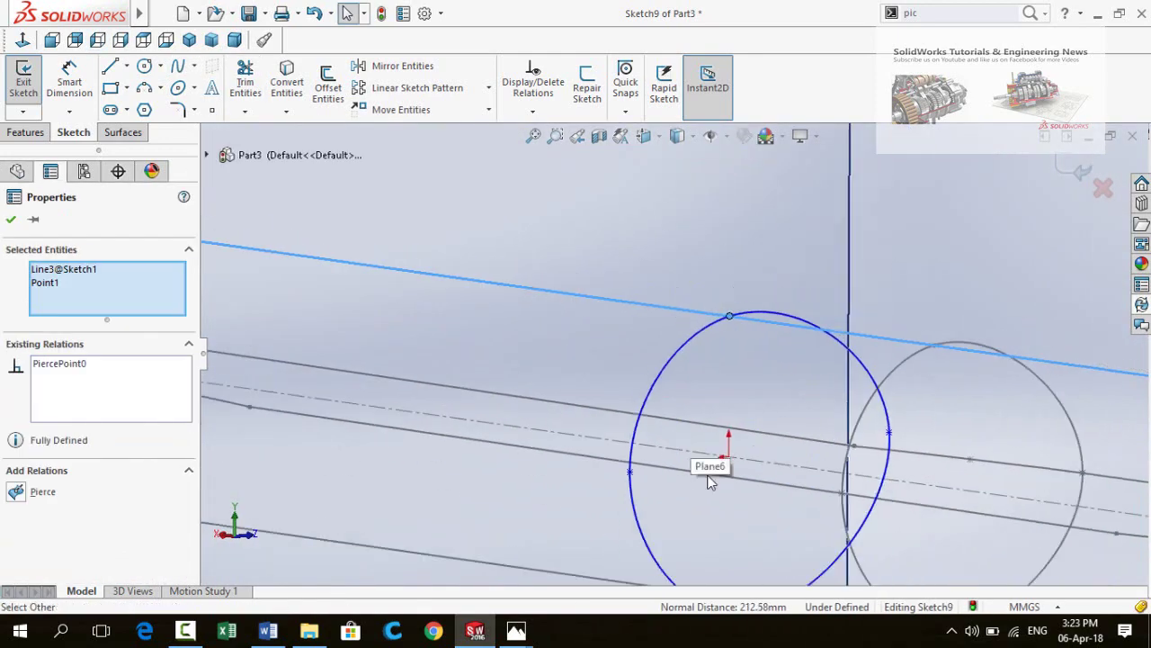
middle_click_drag(708, 483, 642, 442)
key("Escape")
left_click(947, 296)
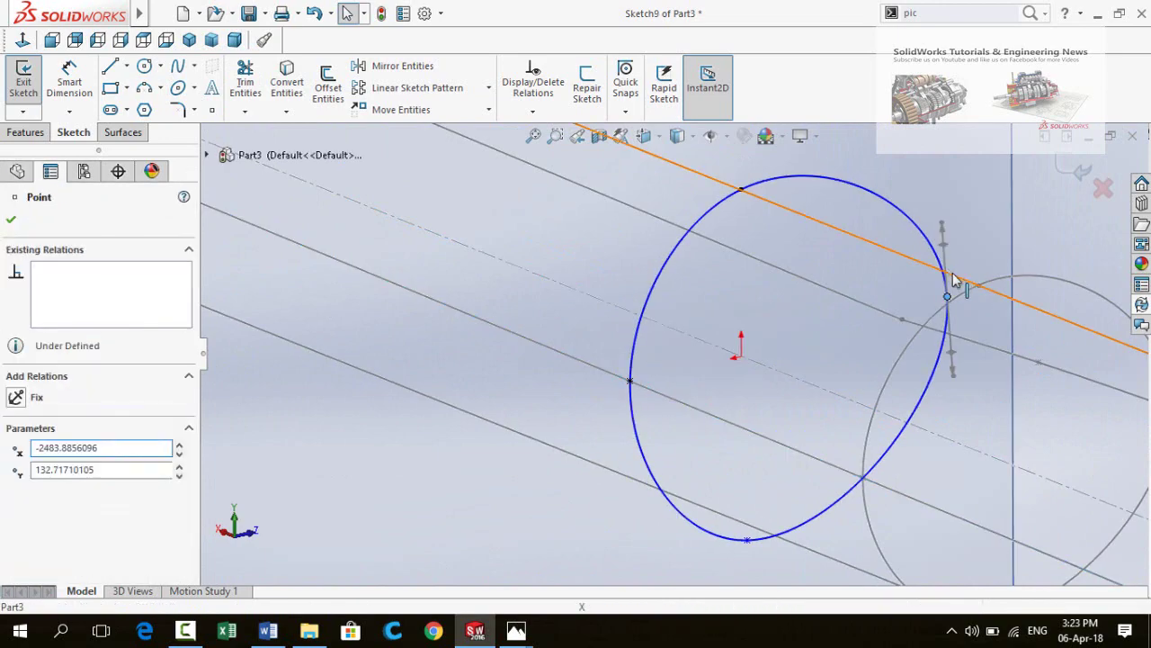
left_click(955, 281, "ctrl")
key("ctrl+z")
Pierce the bottom spline point to its guide line and exit Sketch9
mouse_move(802, 475)
middle_mouse_down()
mouse_move(712, 465)
mouse_move(687, 320)
mouse_move(449, 457)
mouse_move(602, 437)
middle_mouse_up()
key("Escape")
scroll(689, 501, "up", 3)
left_click(686, 319)
left_click(747, 302, "ctrl")
scroll(716, 360, "up", 3)
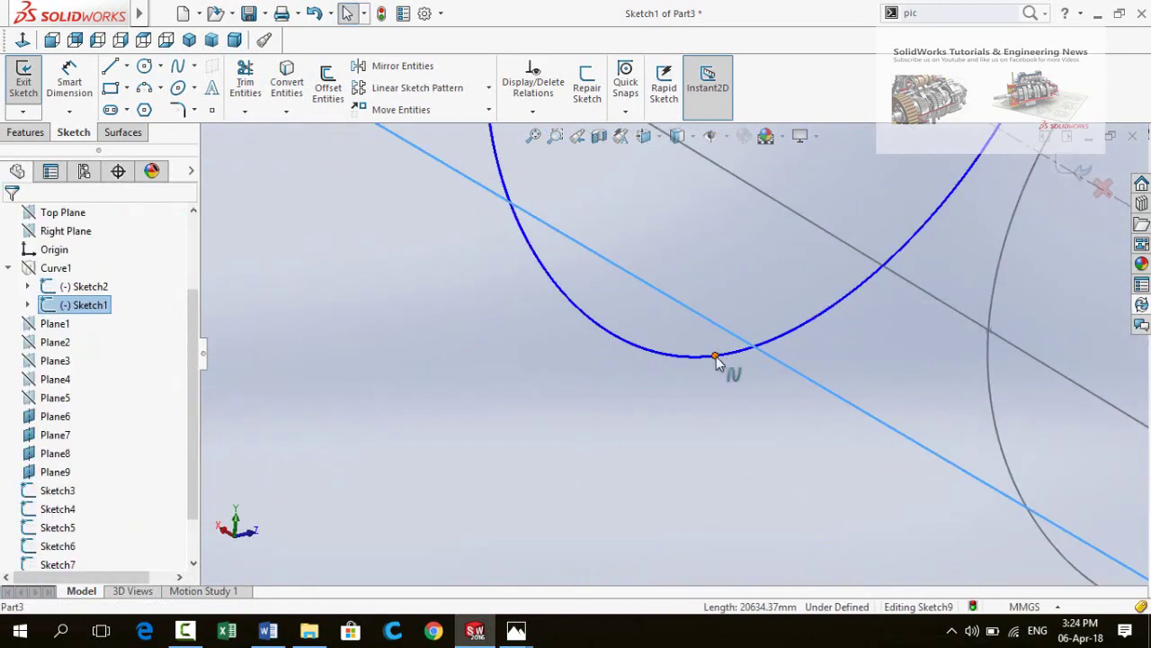
left_click(715, 357, "ctrl")
scroll(689, 417, "down", 3)
left_click(1084, 171)
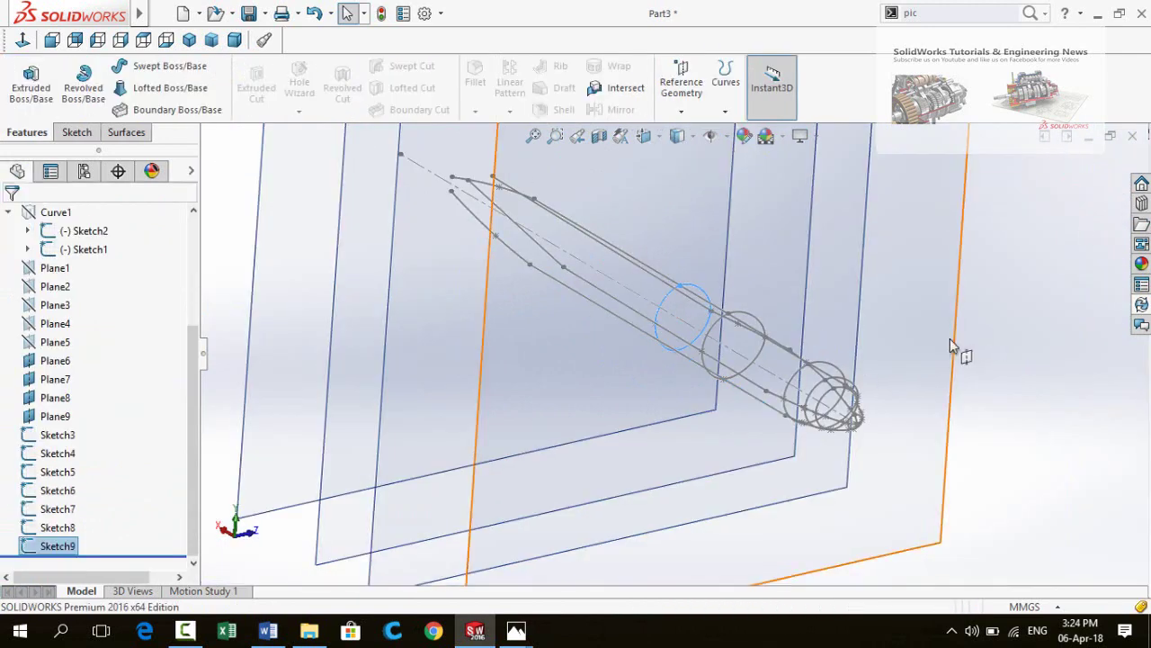
Start Sketch10 on the next plane and draw a closed spline around the profile
left_click(816, 318)
left_click(902, 311)
scroll(618, 391, "up", 2)
scroll(898, 324, "up", 2)
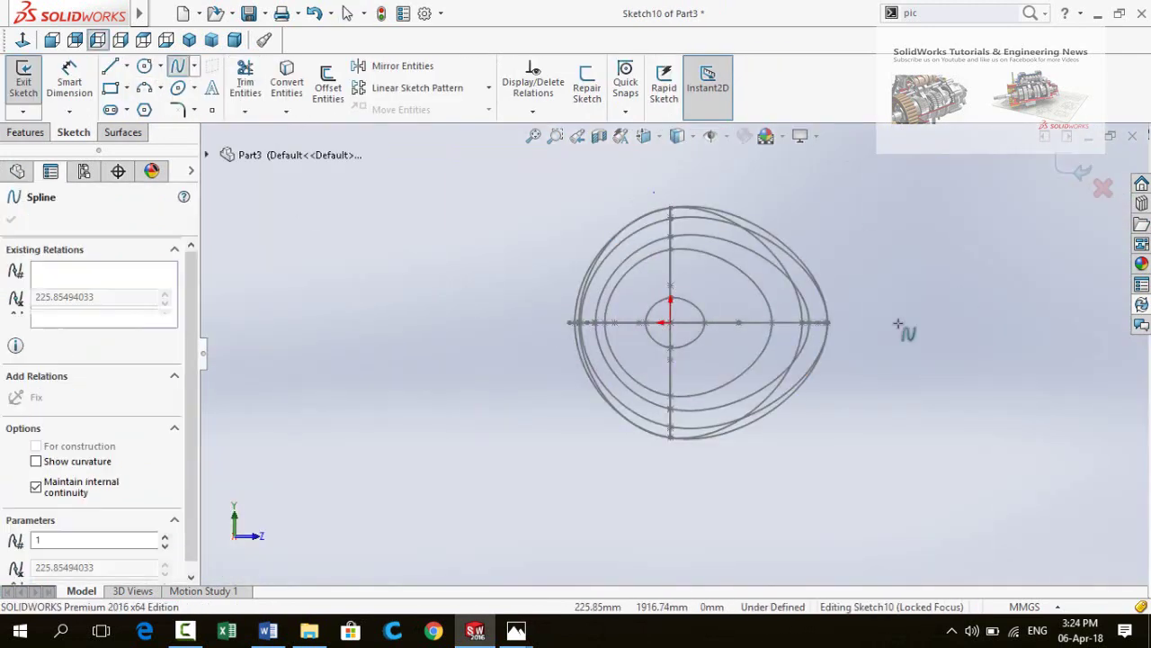
left_click(841, 310)
left_click(654, 189)
Pierce each Sketch10 spline point to the guide line crossing it
scroll(534, 188, "up", 3)
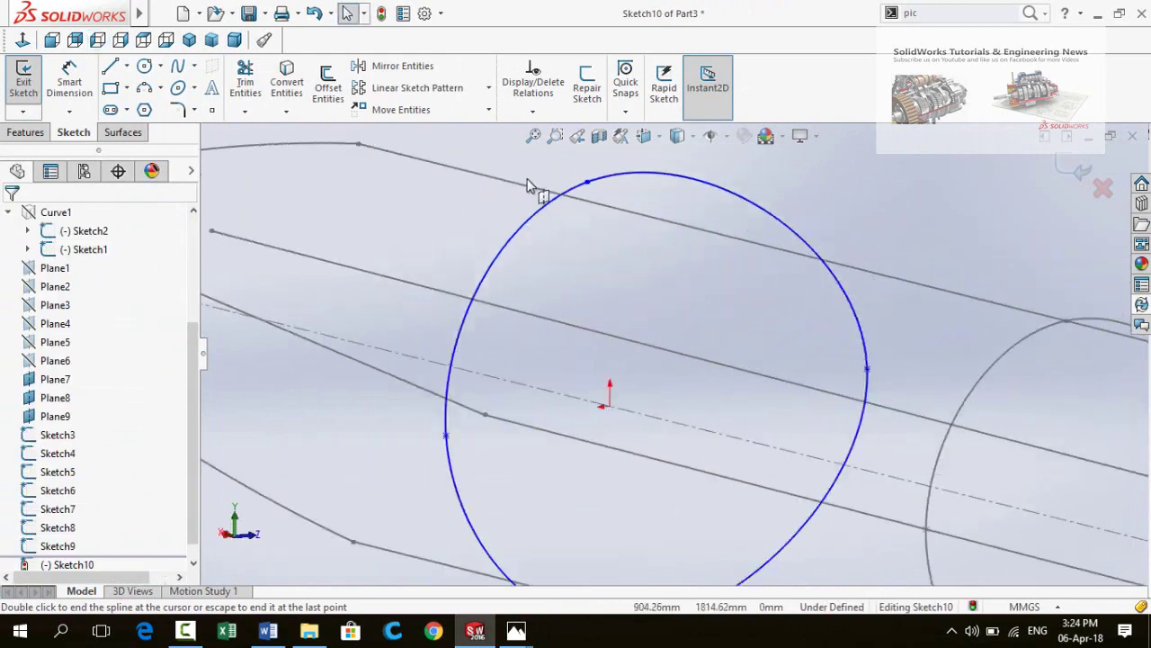
left_click(639, 220)
left_click(665, 227, "ctrl")
middle_click_drag(660, 320, 514, 398)
left_click(550, 360)
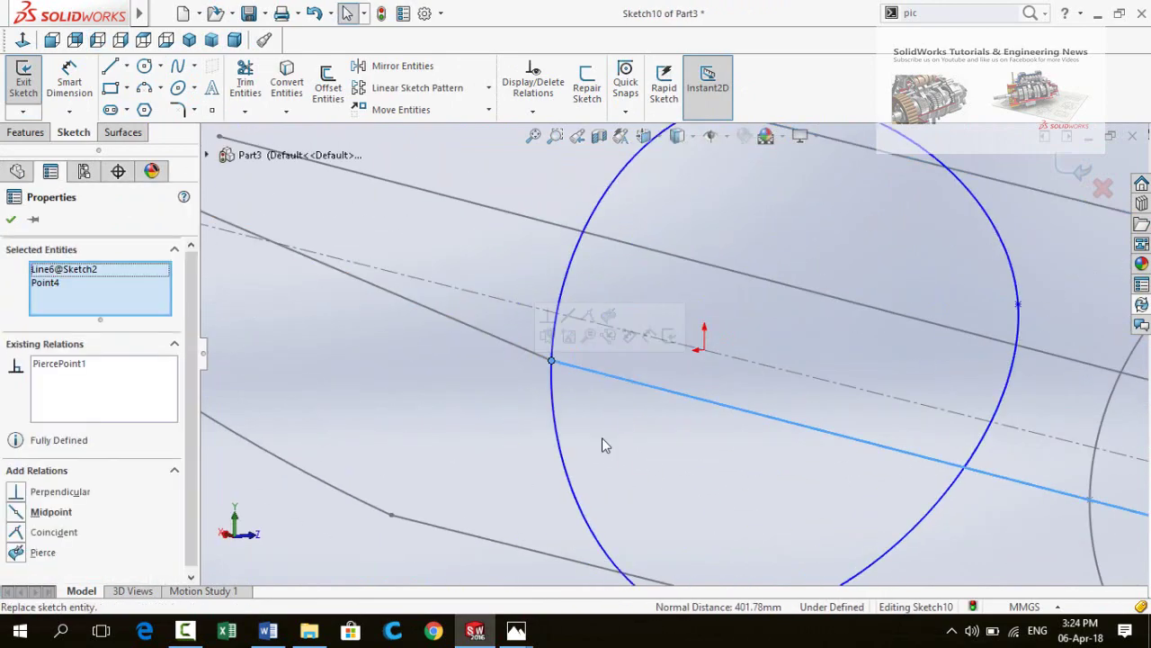
mouse_move(603, 445)
middle_mouse_down()
mouse_move(699, 463)
mouse_move(986, 311)
middle_mouse_up()
left_click(699, 462)
Start a sketch on Plane8 and draw a closed spline around the profile
key("f")
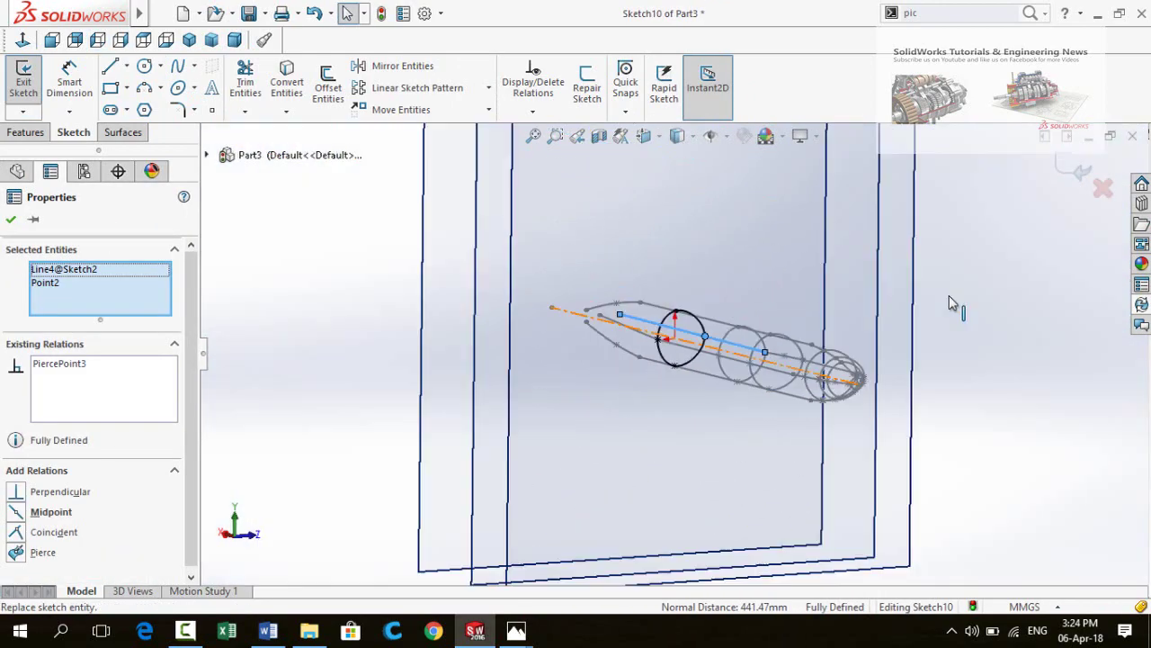
left_click(878, 312)
left_click(923, 258)
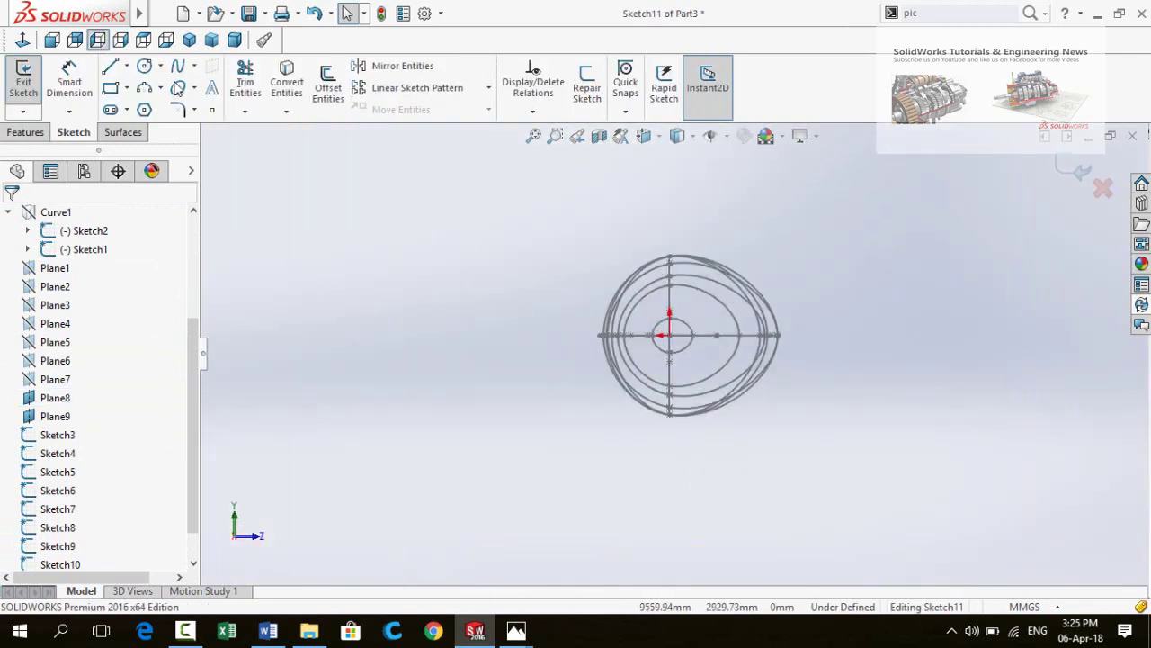
left_click(177, 65)
left_click(656, 231)
left_click(836, 398)
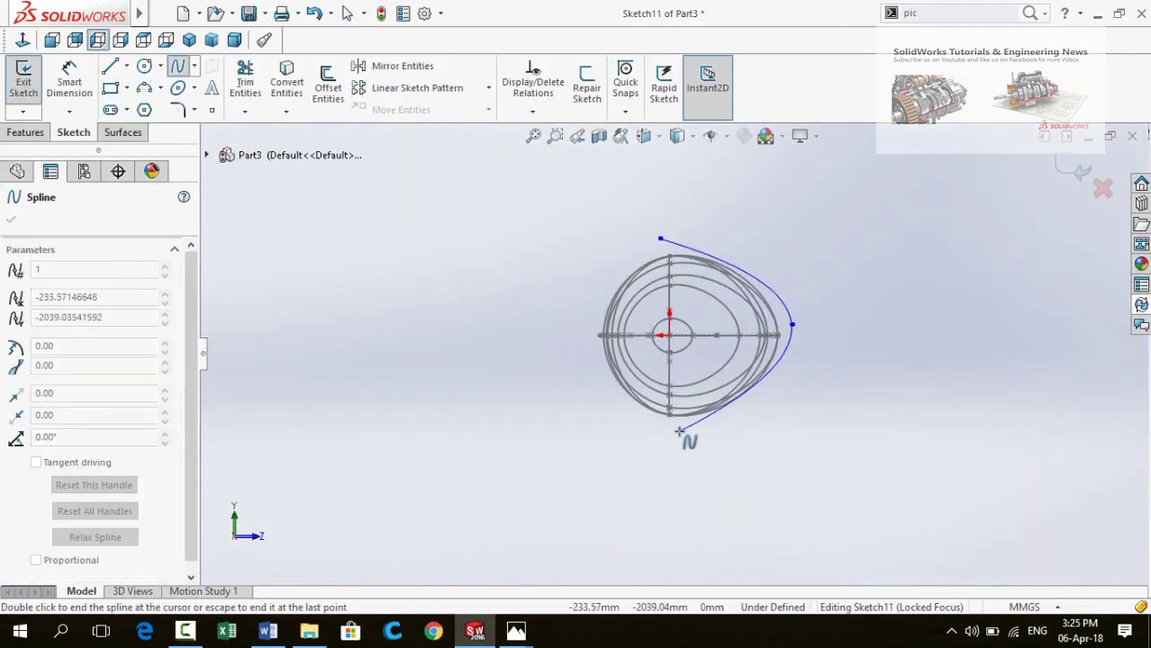
left_click(681, 249)
Make the projected guide curve Curve1 visible
mouse_move(681, 249)
middle_mouse_down()
mouse_move(676, 354)
mouse_move(658, 411)
middle_mouse_up()
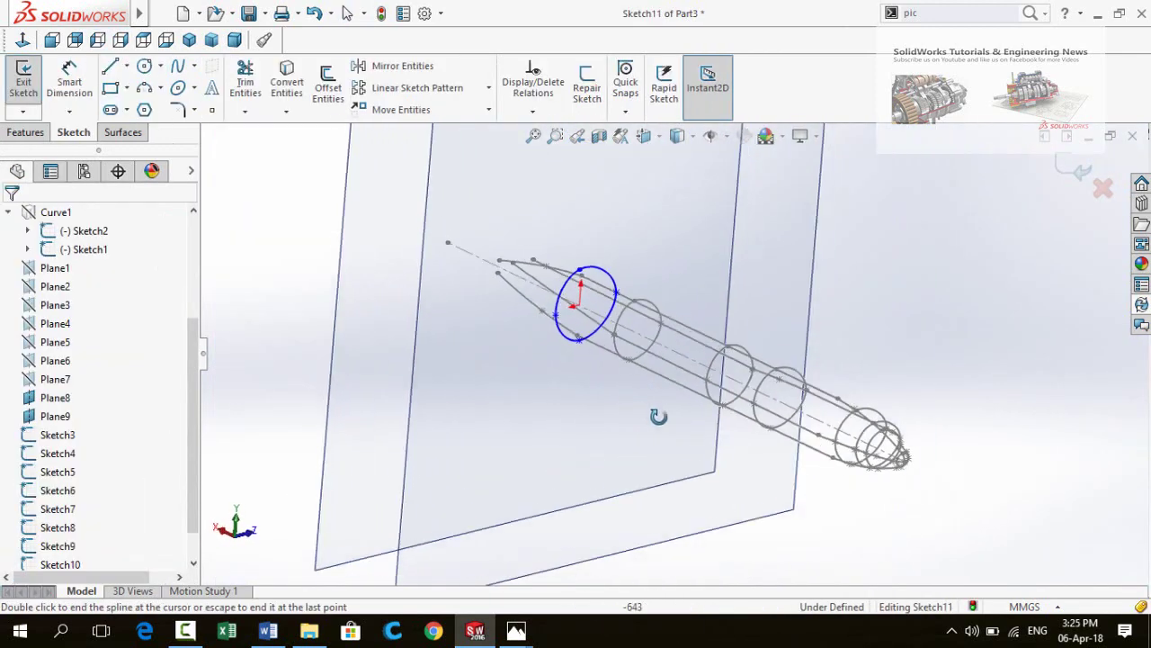
middle_click_drag(663, 308, 328, 322)
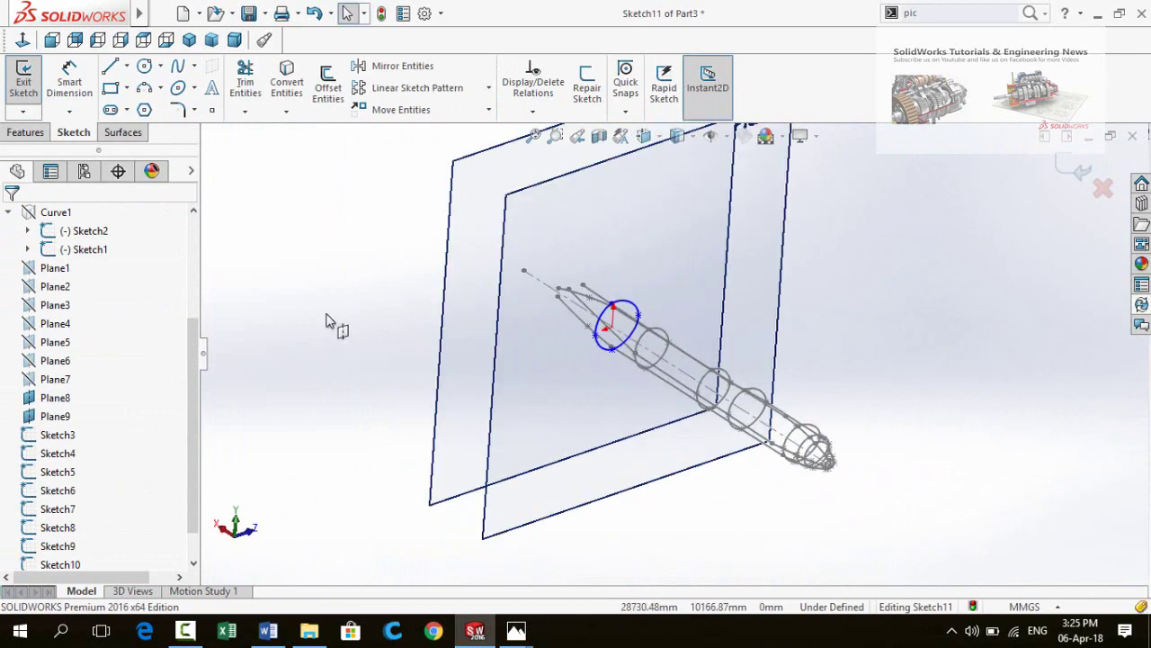
left_click_drag(190, 403, 188, 378)
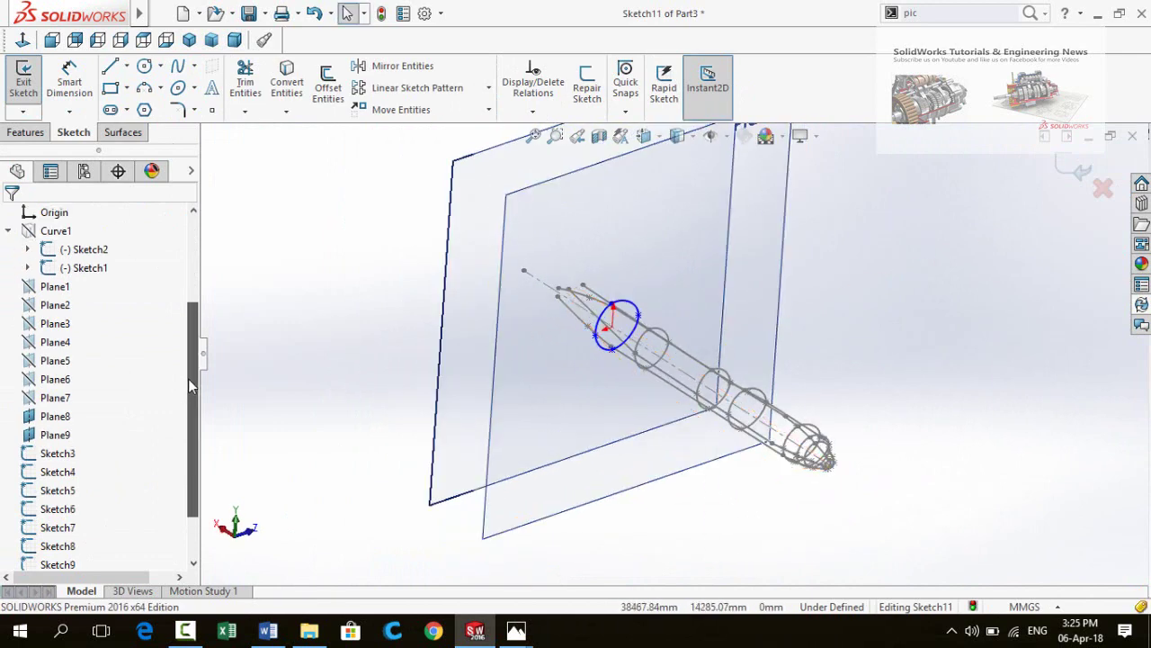
right_click(34, 253)
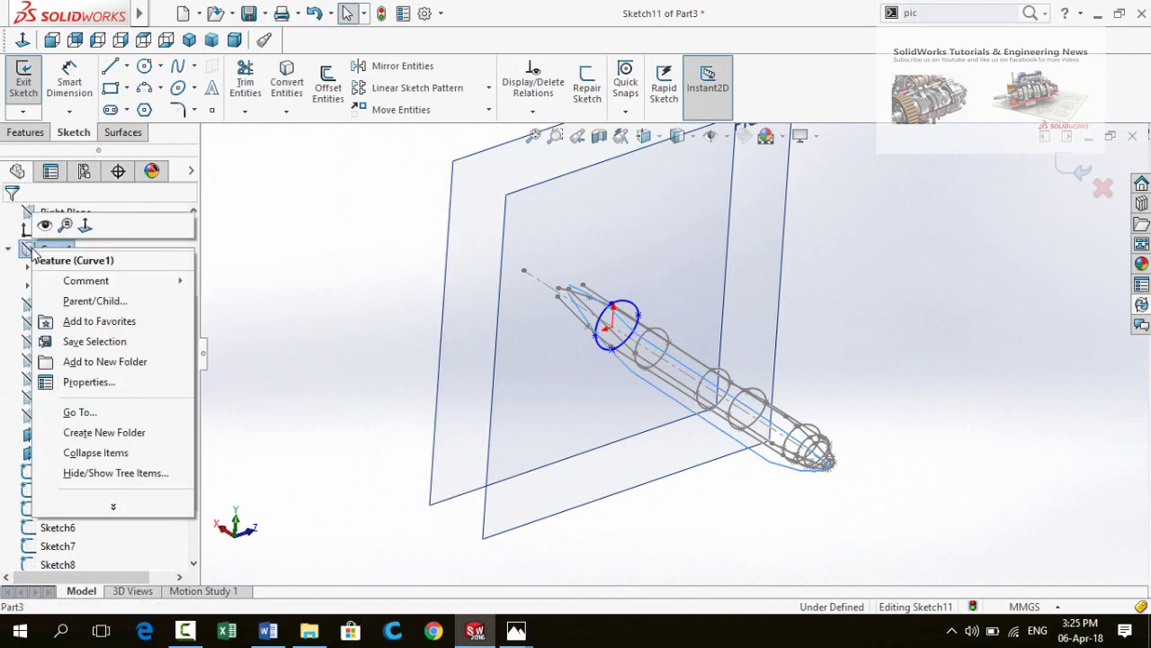
left_click(50, 226)
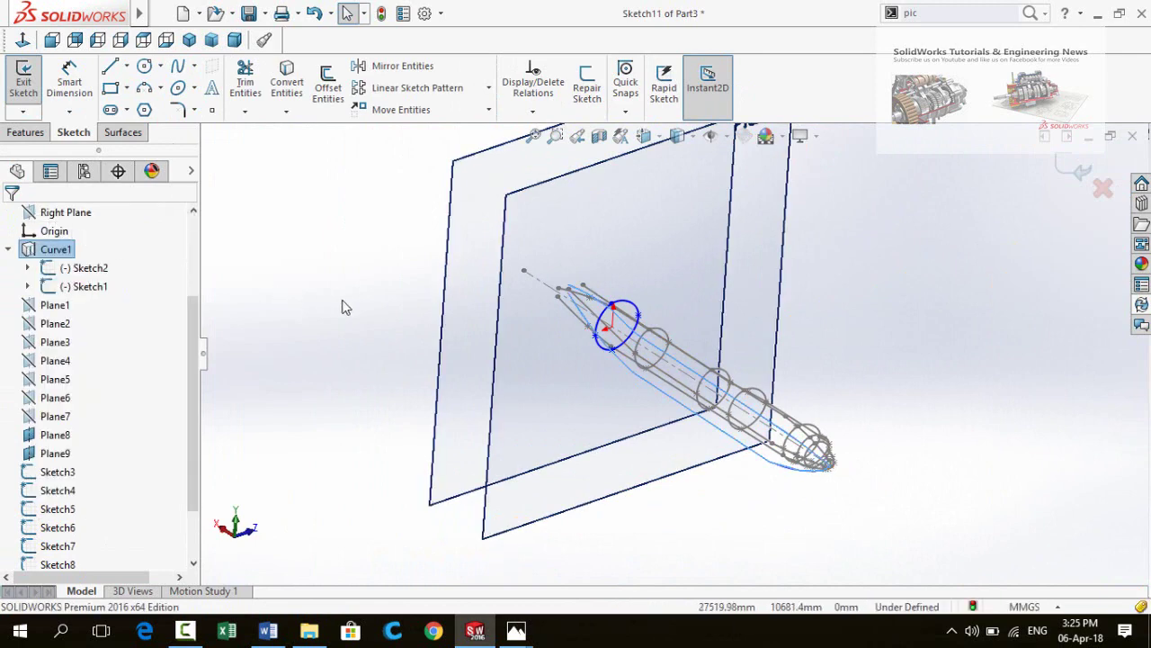
Select the top spline point together with the projected curve for a pierce relation
scroll(584, 315, "down", 2)
scroll(585, 315, "down", 3)
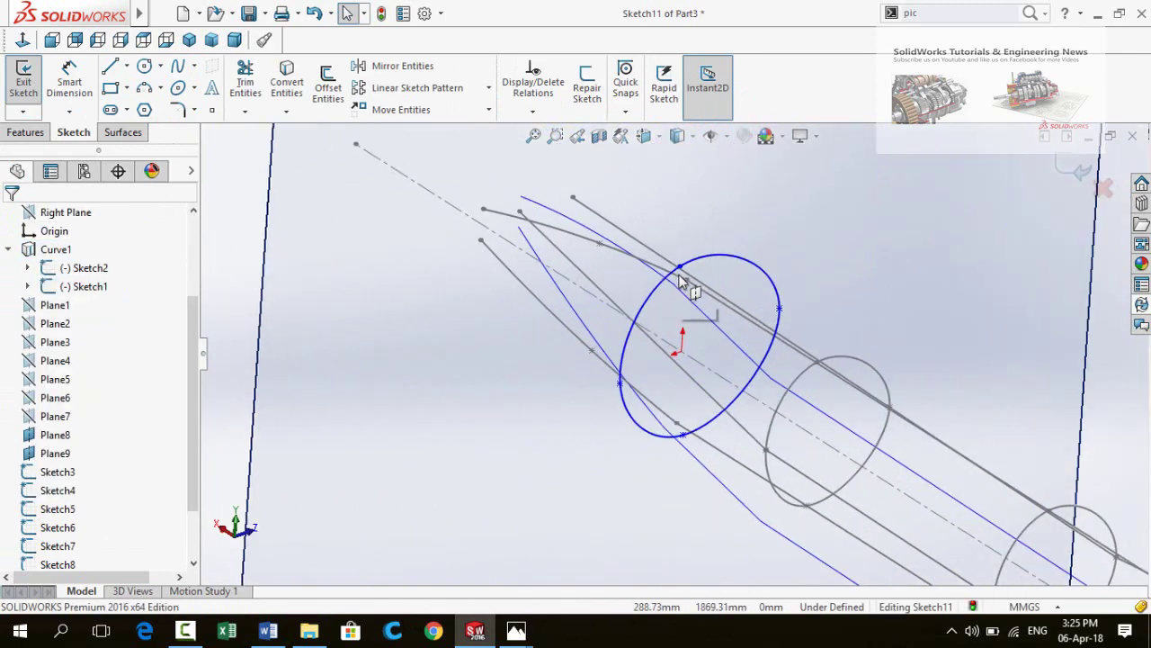
mouse_move(680, 315)
middle_mouse_down()
mouse_move(632, 260)
mouse_move(691, 273)
middle_mouse_up()
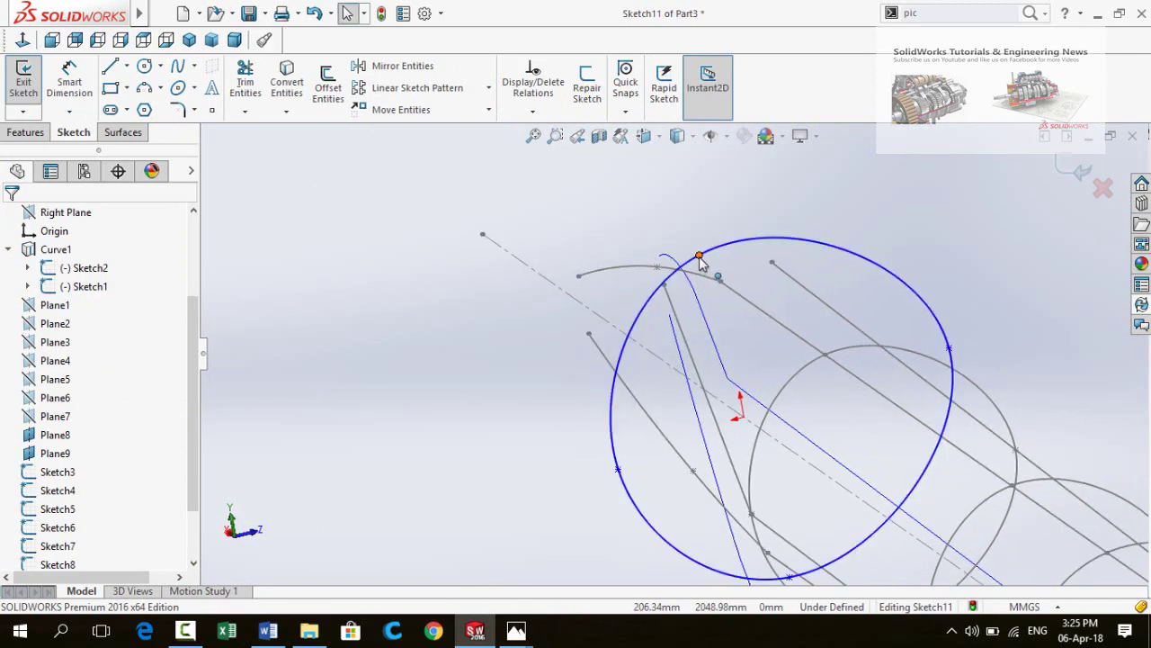
left_click(700, 257)
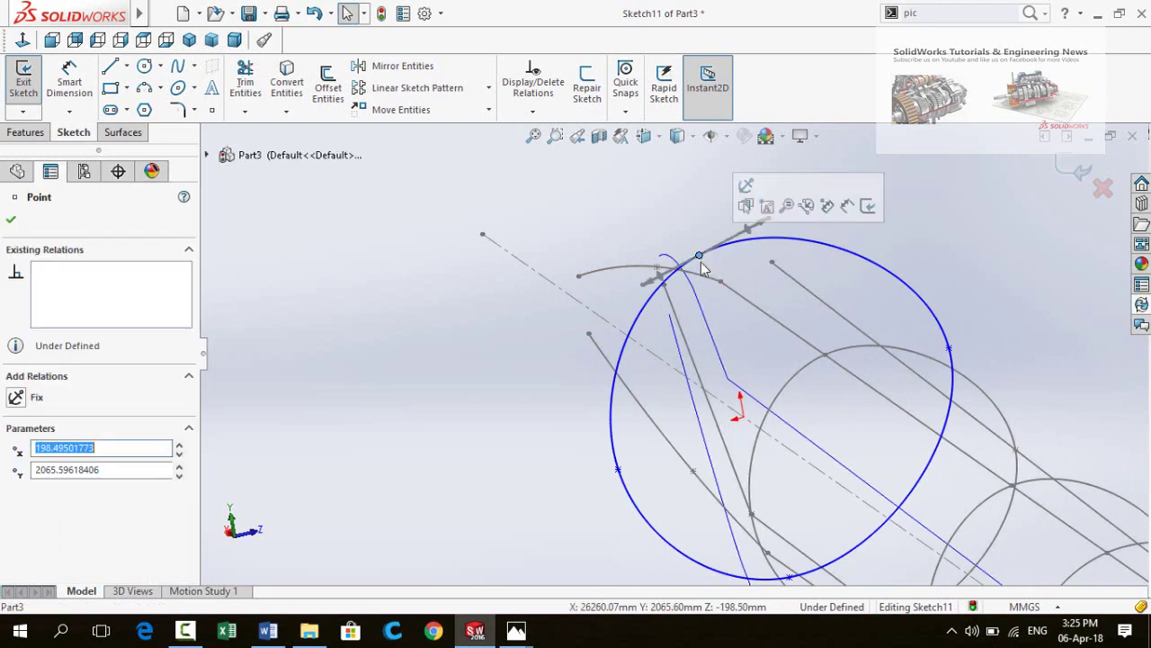
left_click(718, 358, "ctrl")
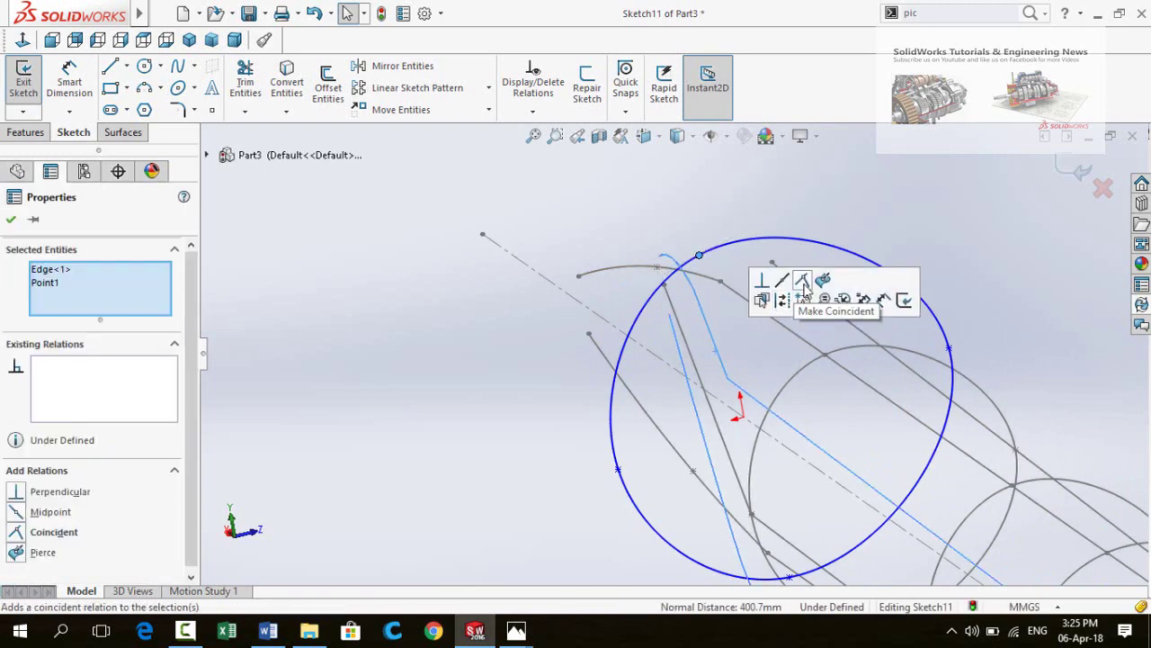
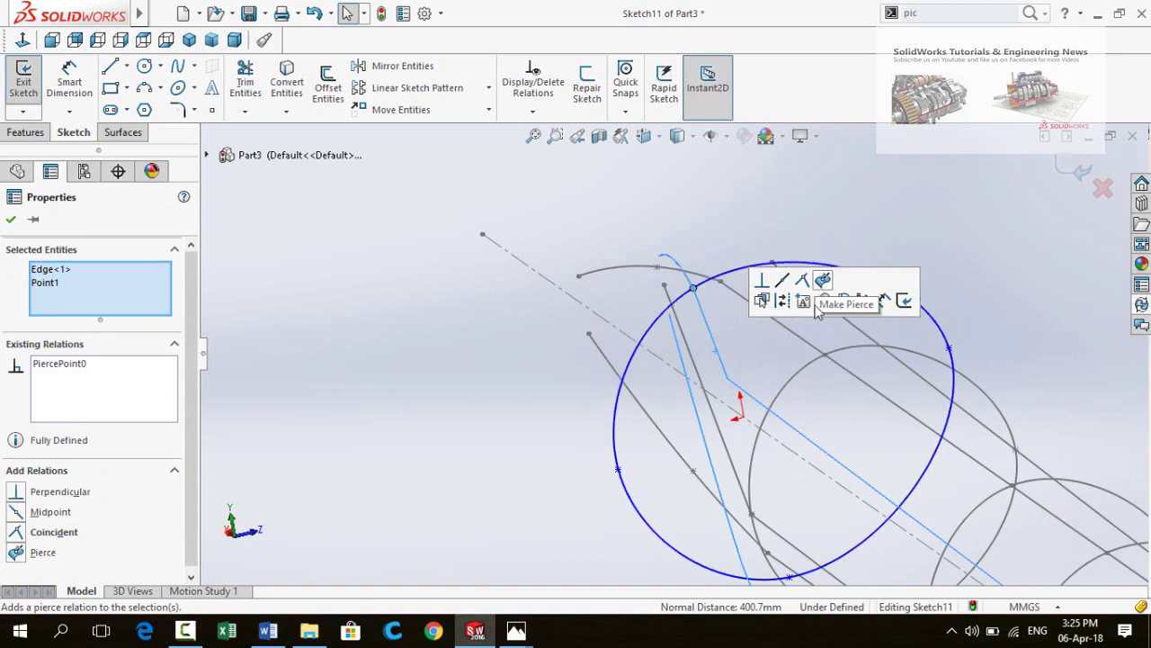
Pierce a point of the Plane8 circle onto the first guide curve
scroll(753, 333, "up", 3)
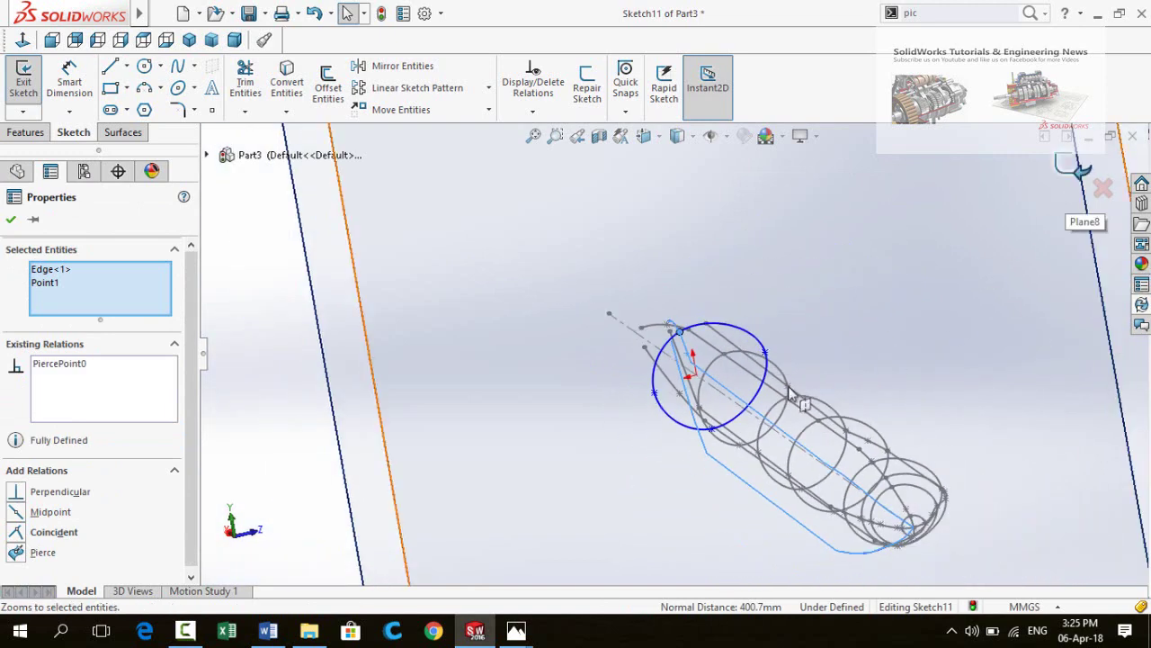
left_click(265, 414)
scroll(681, 321, "down", 3)
scroll(694, 372, "up", 2)
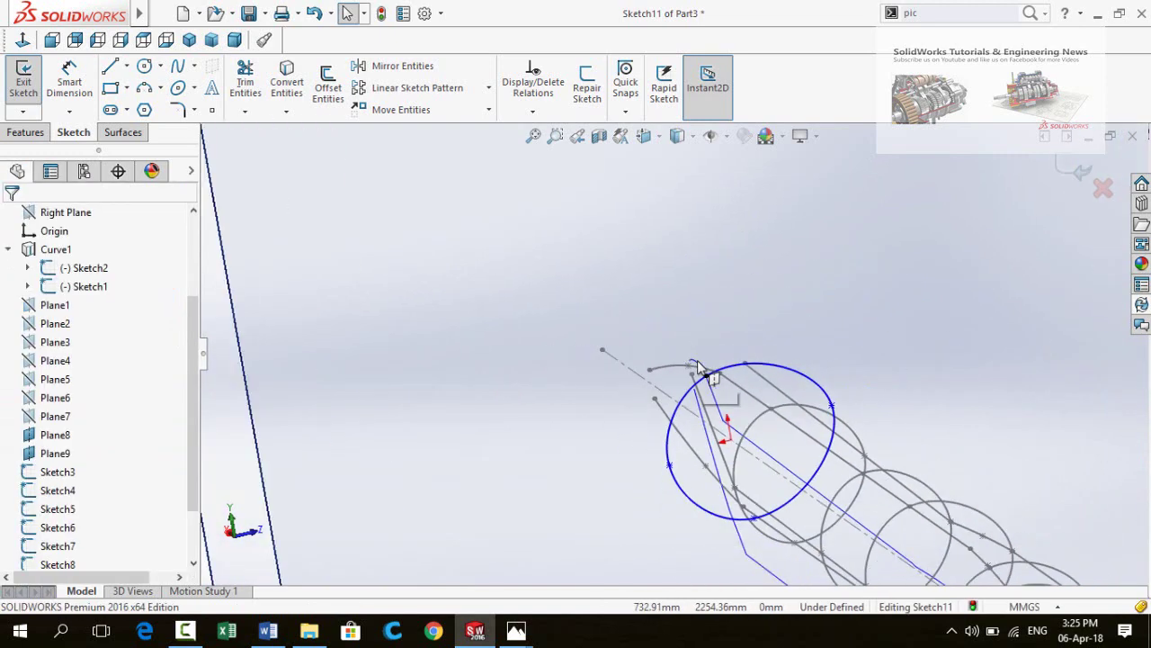
scroll(688, 436, "up", 1)
scroll(688, 437, "down", 3)
scroll(701, 438, "up", 3)
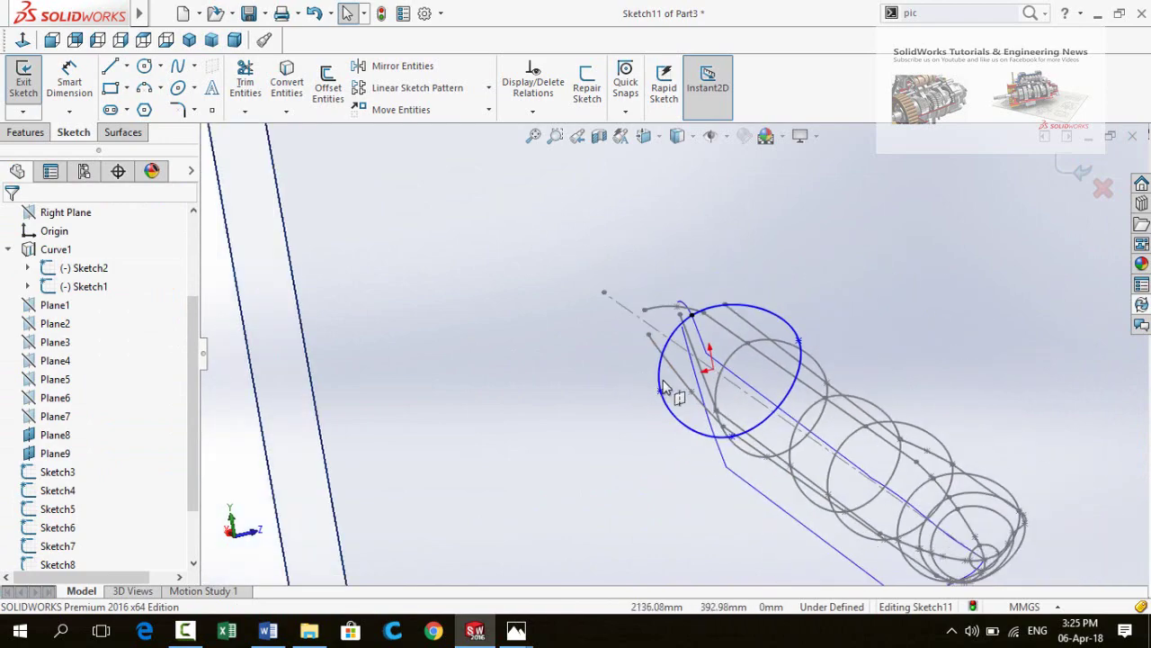
middle_click_drag(675, 387, 591, 330)
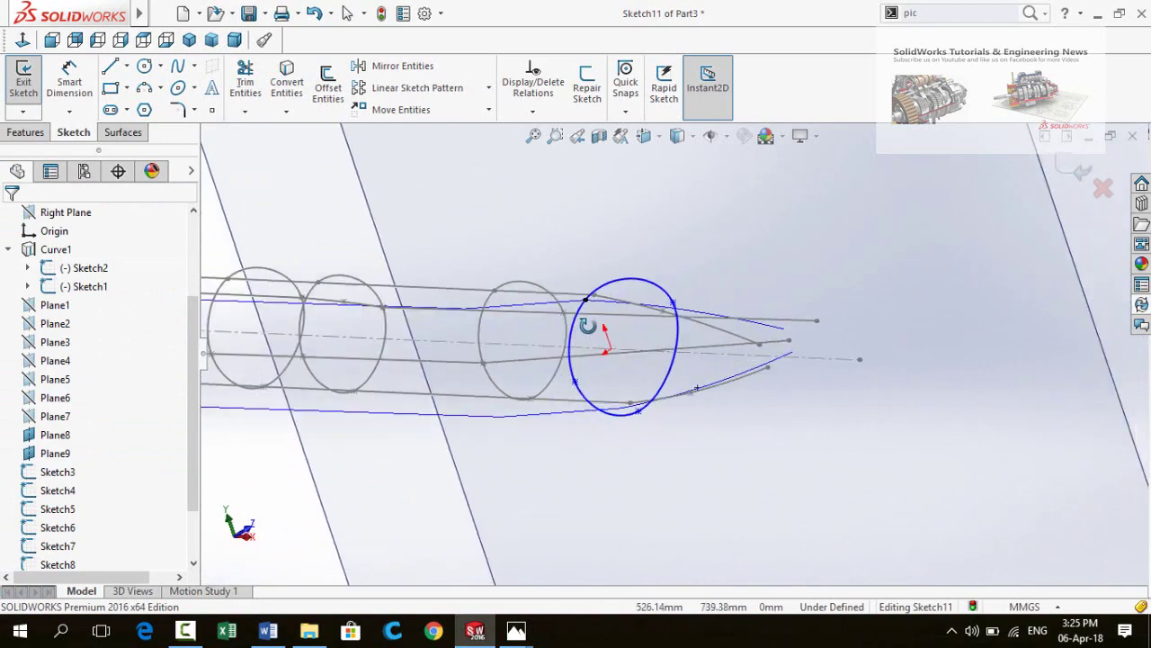
scroll(662, 431, "down", 3)
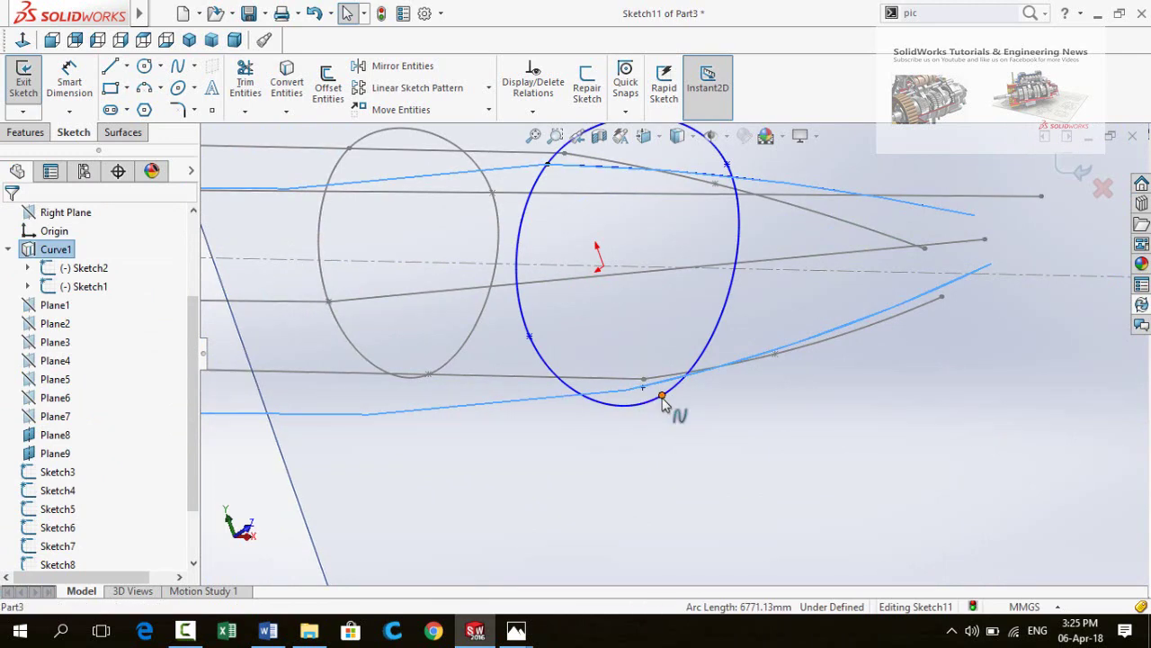
left_click(662, 399, "ctrl")
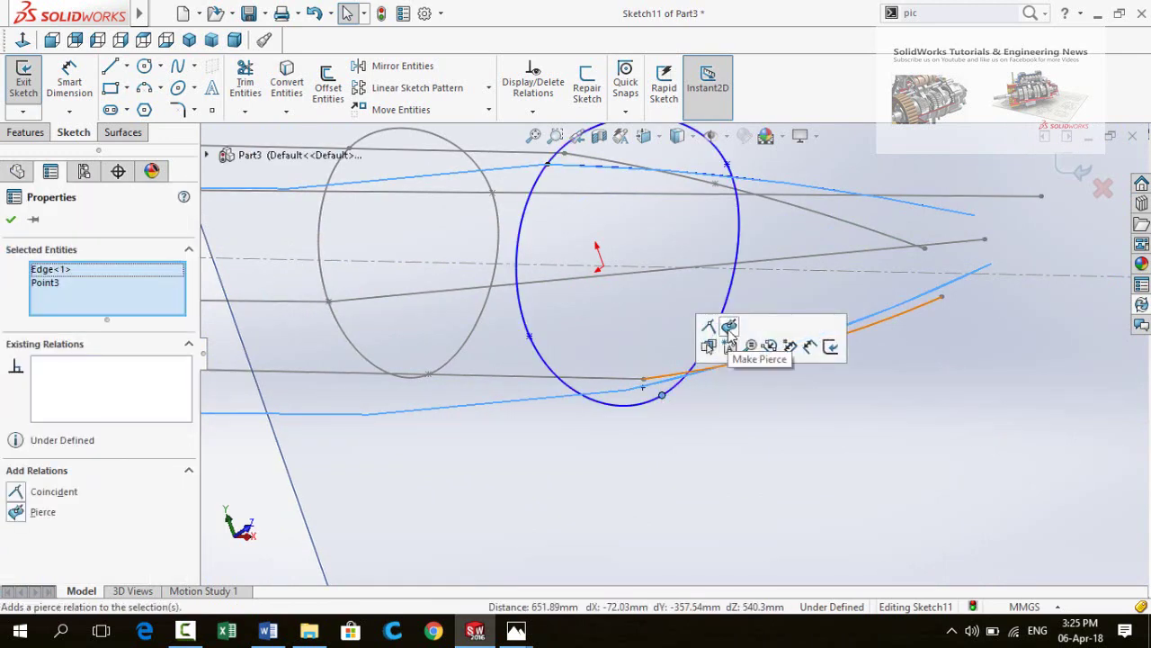
left_click(730, 329)
Pierce the circle's top and bottom points onto the top and lower guide lines
mouse_move(669, 426)
middle_mouse_down()
mouse_move(632, 284)
mouse_move(663, 222)
mouse_move(689, 288)
mouse_move(657, 266)
middle_mouse_up()
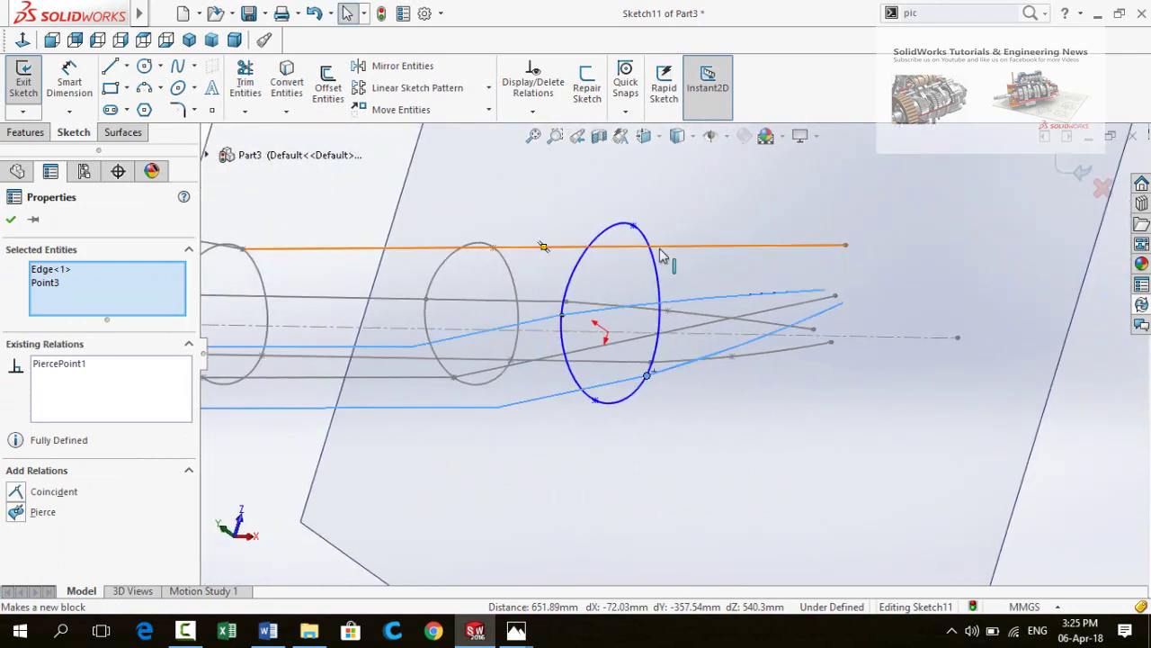
left_click(661, 251)
left_click(635, 232, "ctrl")
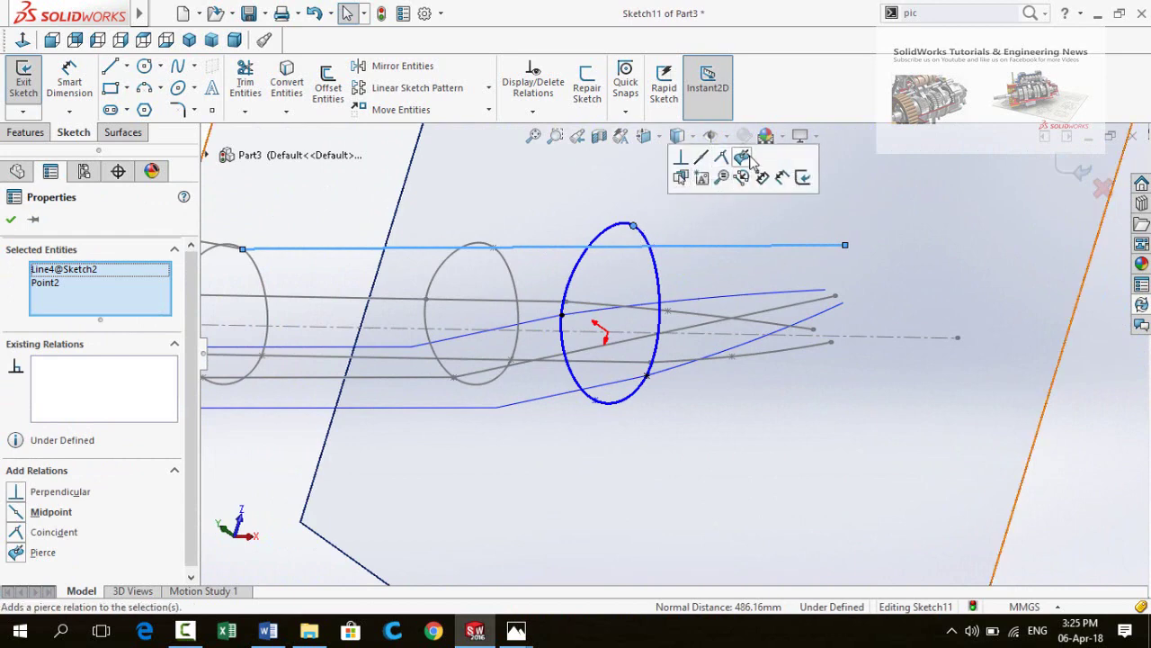
left_click(620, 481)
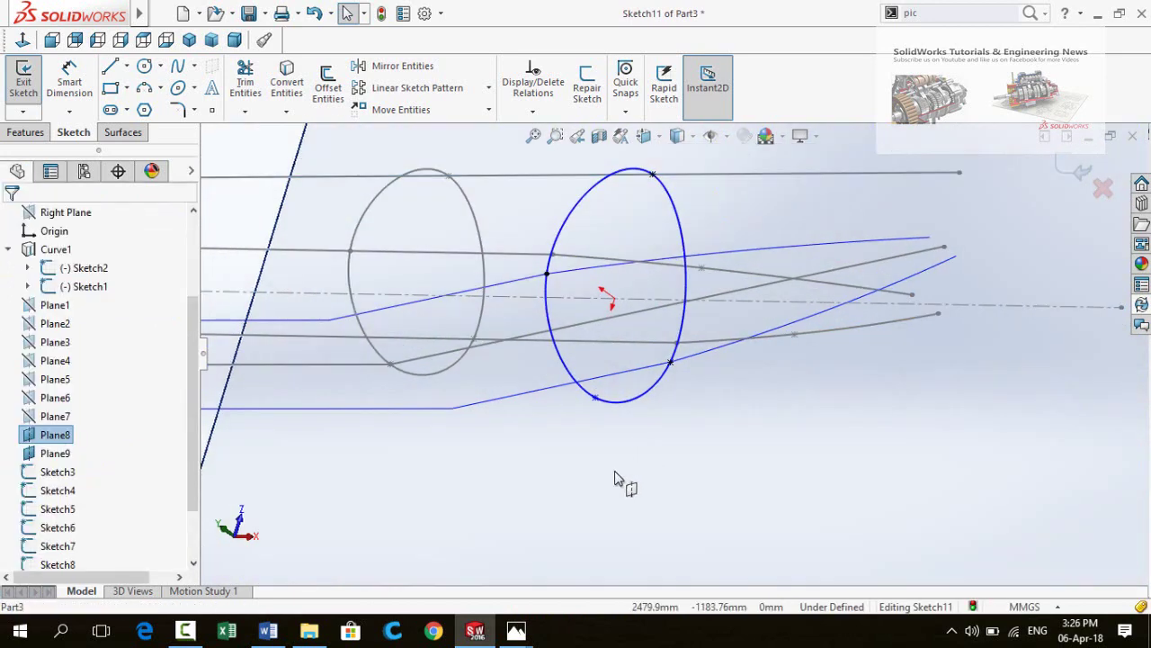
mouse_move(620, 480)
middle_mouse_down()
mouse_move(595, 396)
mouse_move(601, 350)
mouse_move(627, 441)
mouse_move(623, 385)
middle_mouse_up()
mouse_move(620, 443)
middle_mouse_down()
mouse_move(625, 493)
mouse_move(578, 475)
mouse_move(604, 382)
mouse_move(596, 391)
mouse_move(617, 416)
middle_mouse_up()
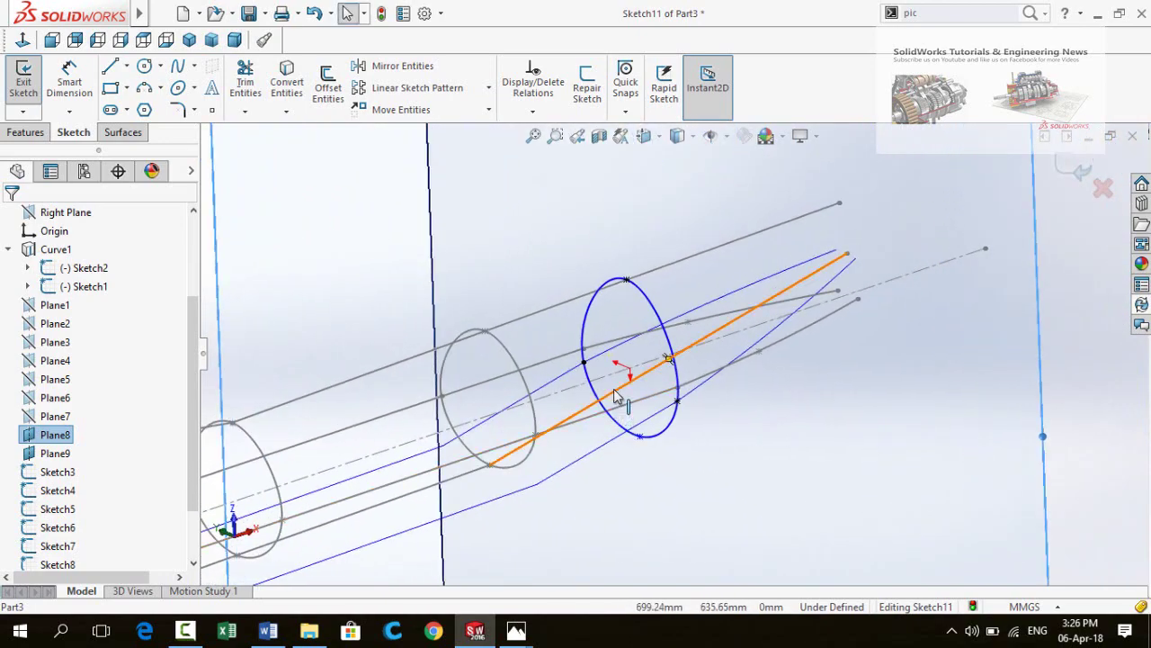
left_click(617, 397)
left_click(638, 439)
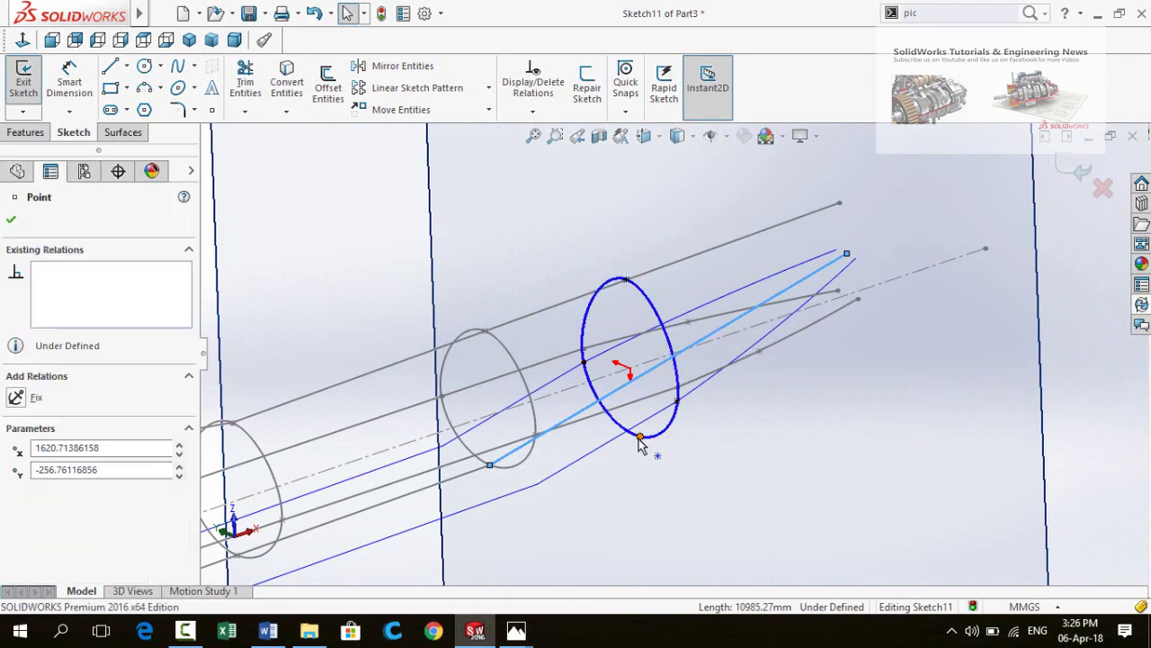
left_click(746, 366)
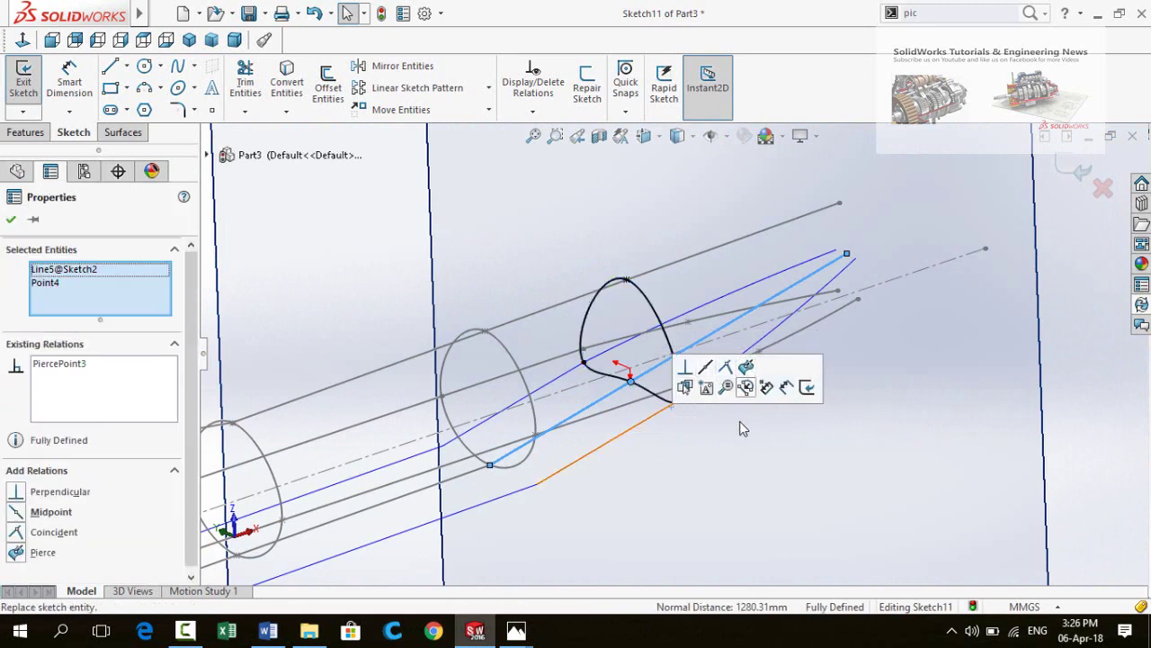
Fit the model in view and exit the fully defined Sketch11
key("f")
left_click(958, 365)
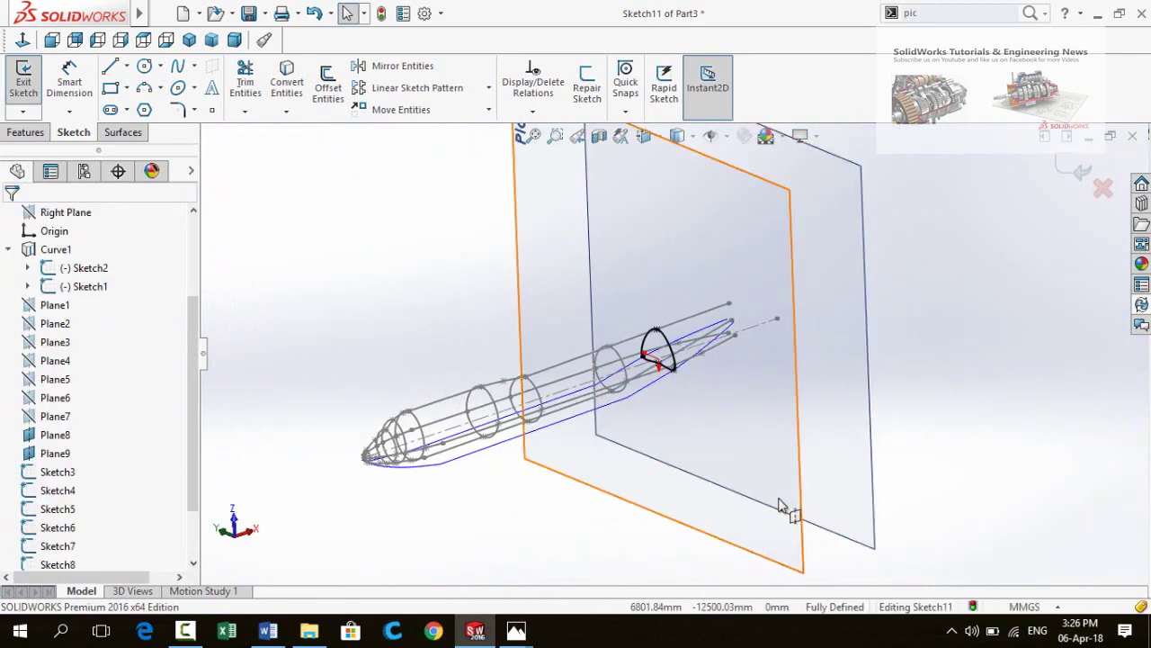
left_click(728, 488)
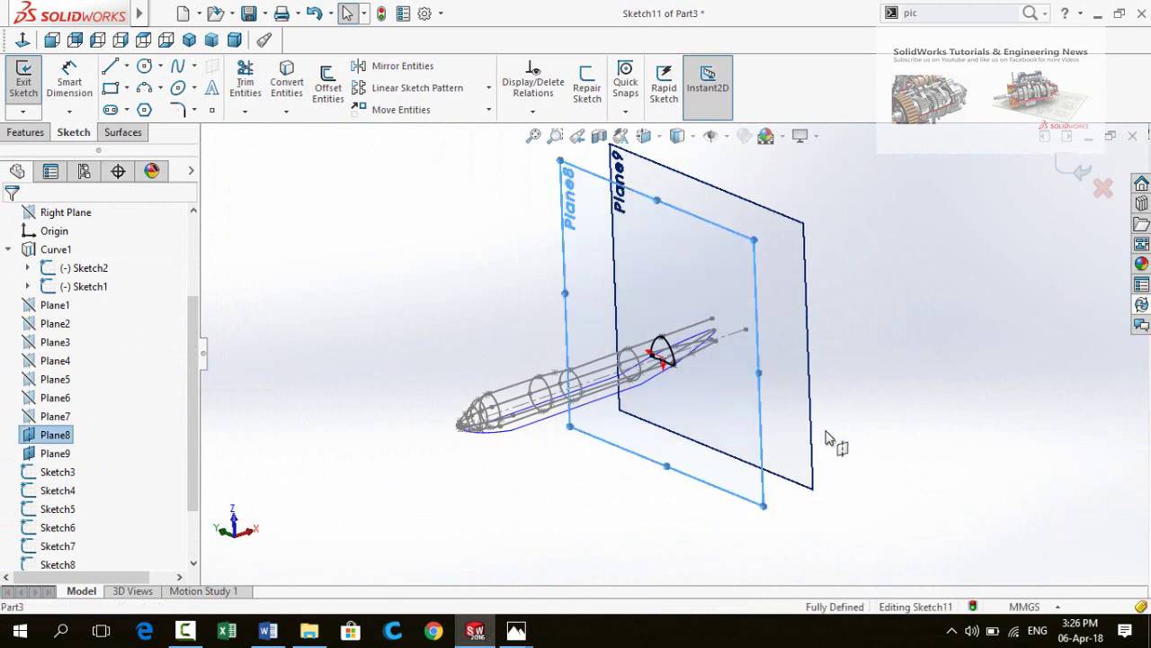
left_click(1080, 170)
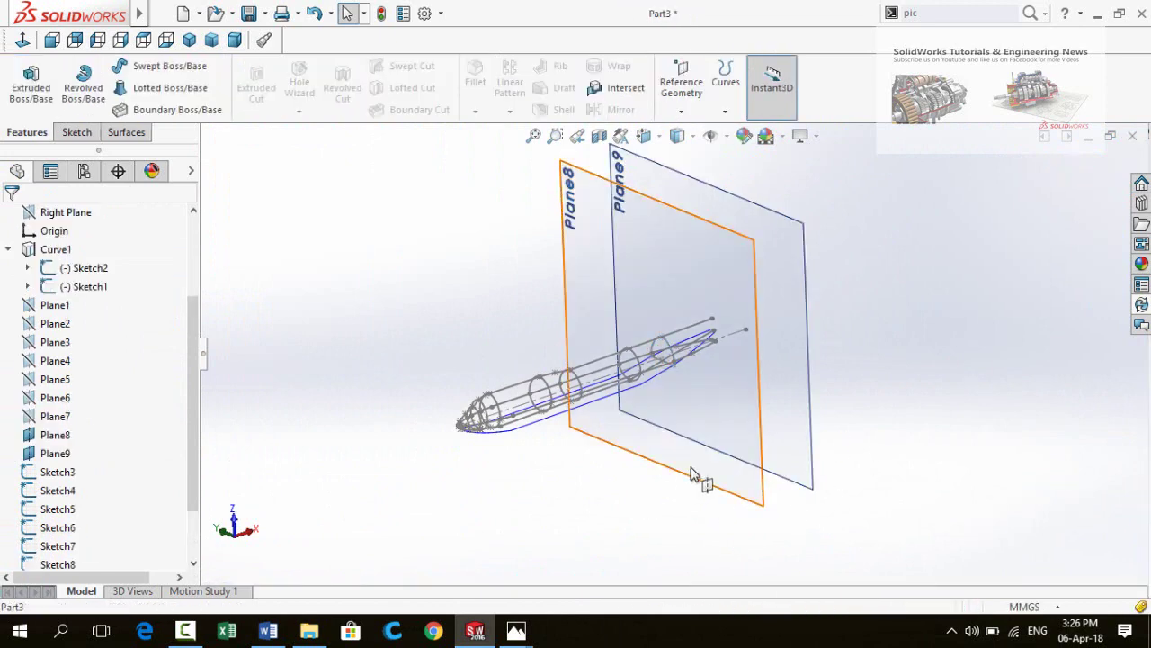
Hide Plane8 and start a new sketch on Plane9
left_click(720, 486)
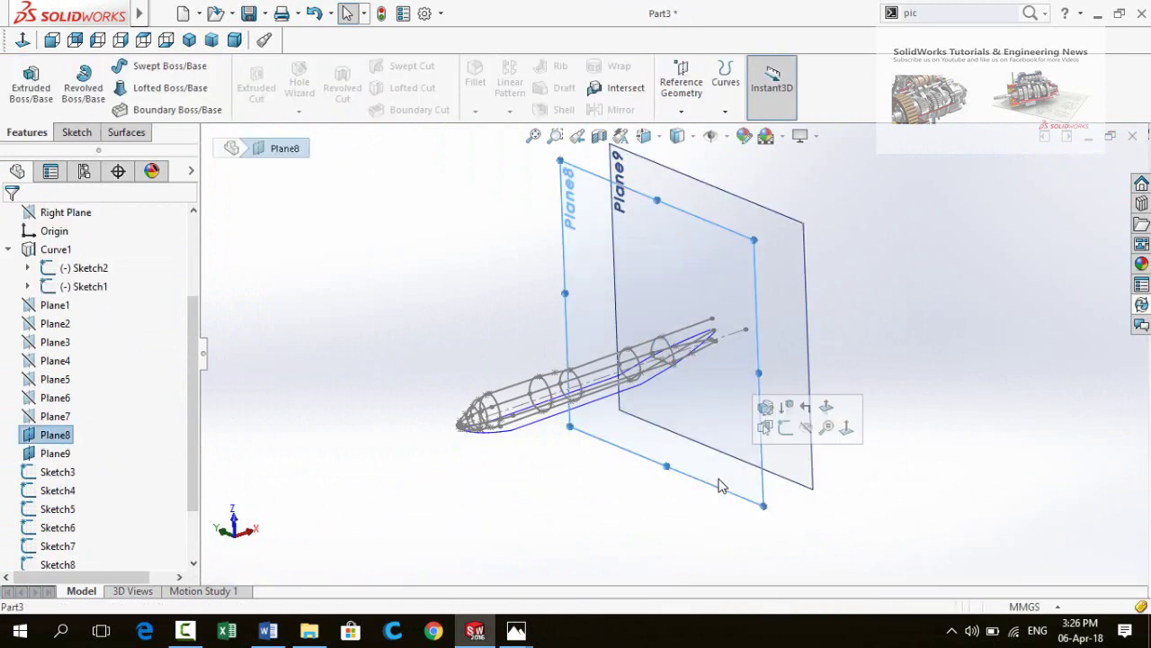
left_click(806, 430)
left_click(787, 412)
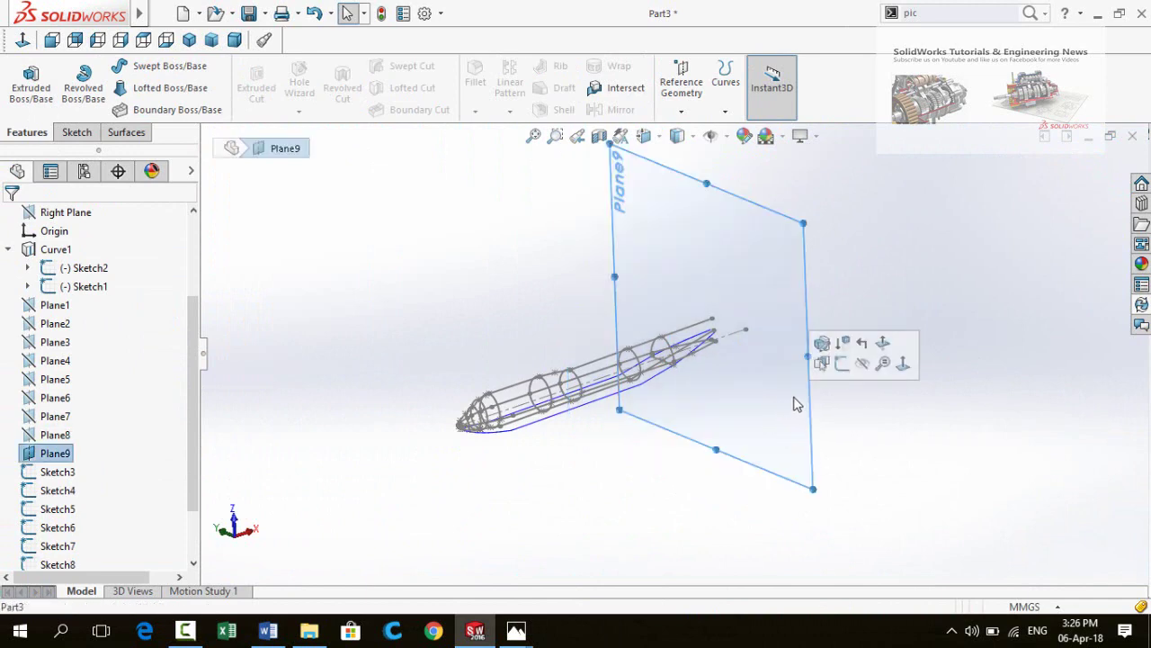
left_click(842, 363)
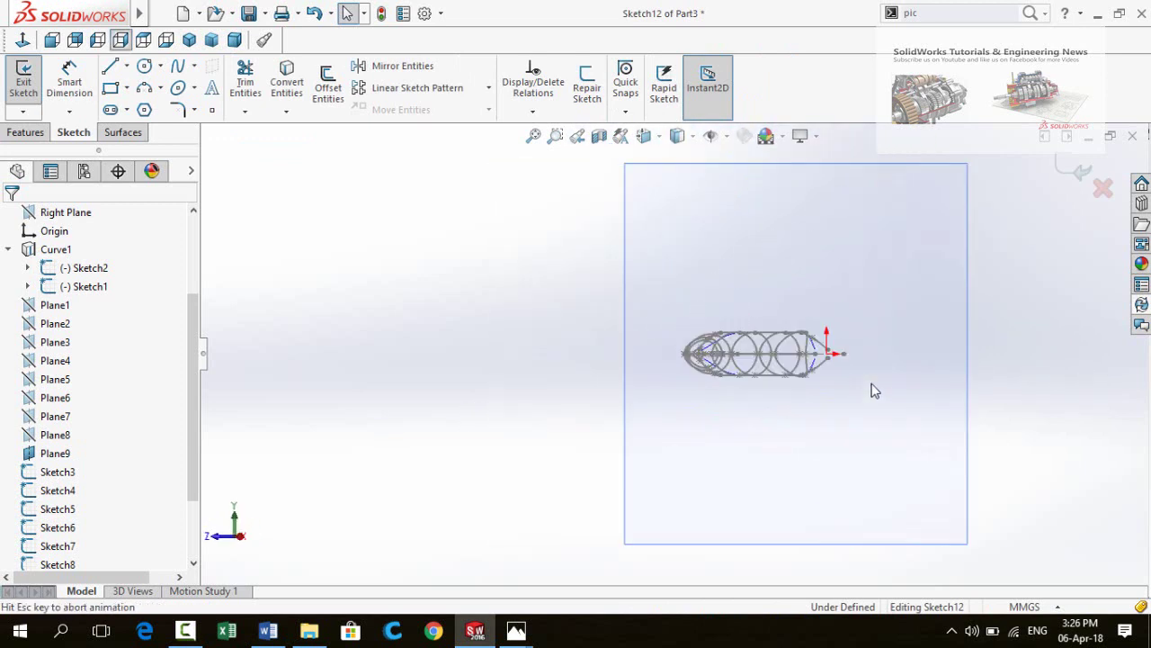
Draw a closed four-point spline around the existing profiles
scroll(875, 391, "down", 3)
scroll(848, 336, "down", 2)
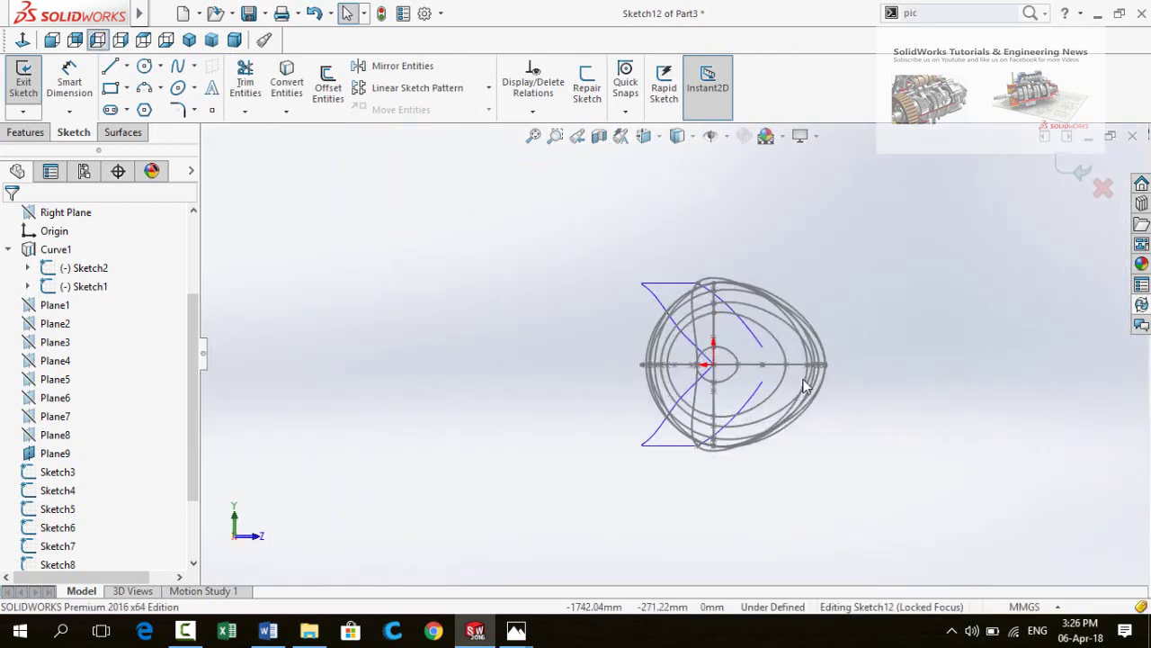
left_click(179, 68)
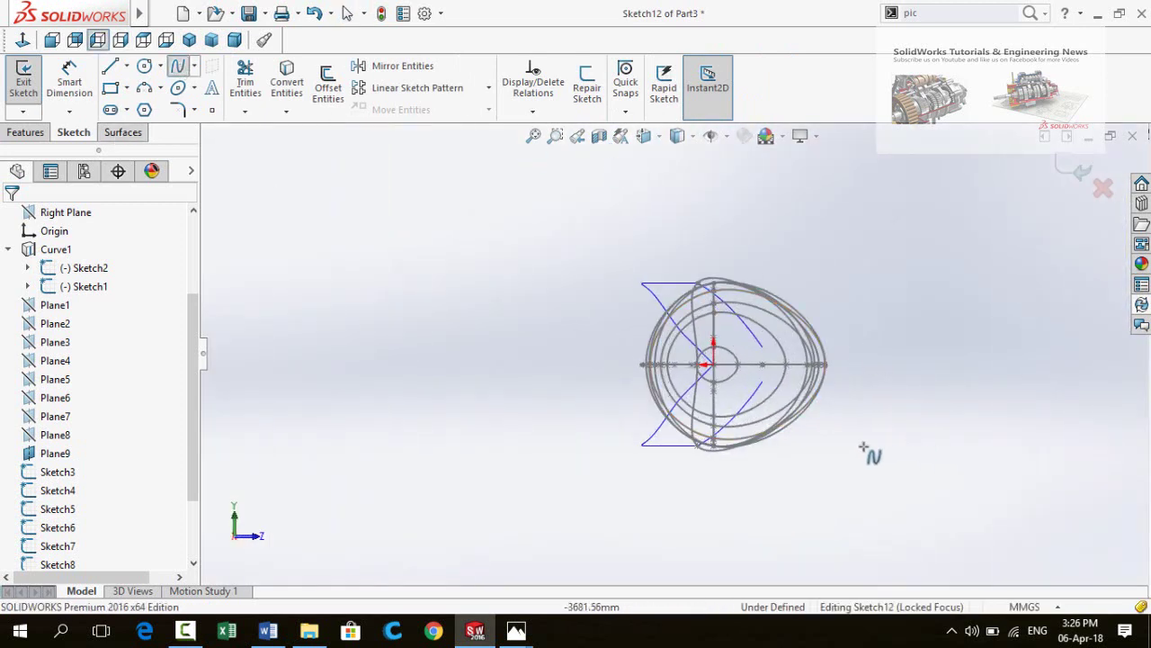
scroll(774, 360, "down", 2)
scroll(694, 261, "down", 1)
left_click(623, 208)
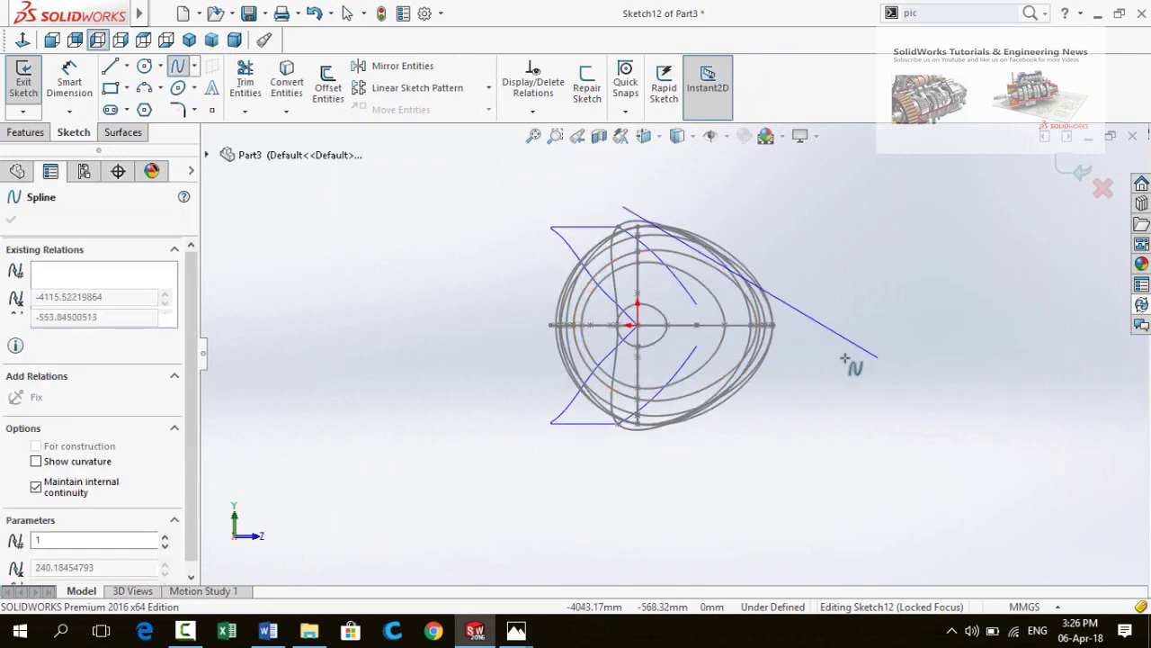
left_click(795, 316)
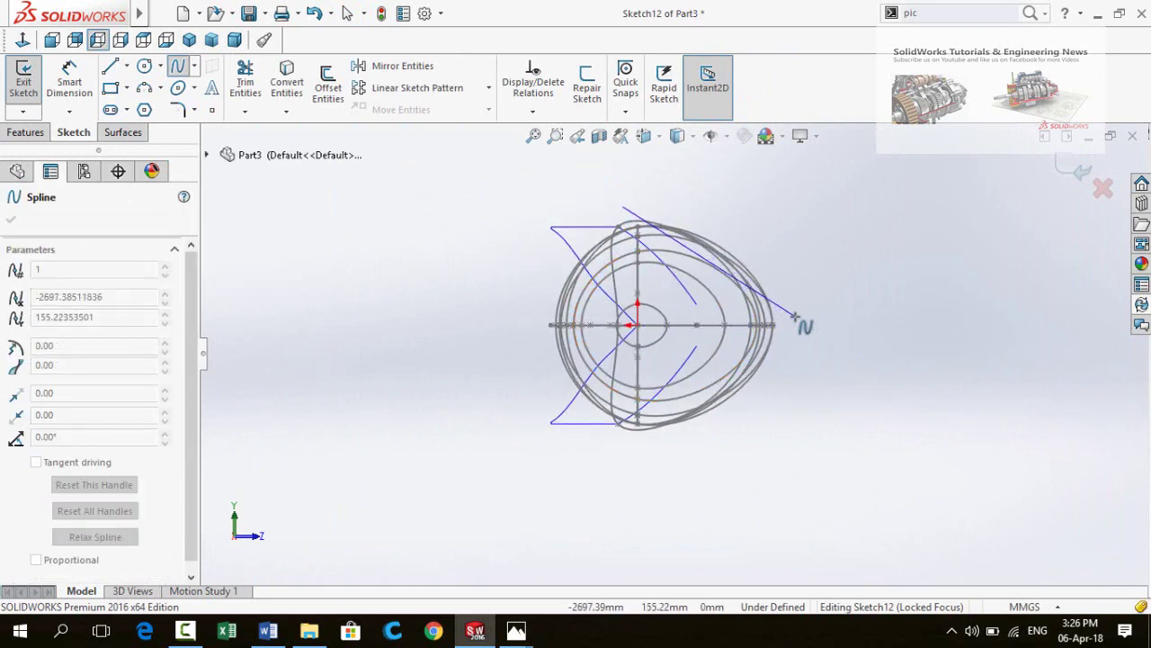
left_click(648, 445)
left_click(545, 337)
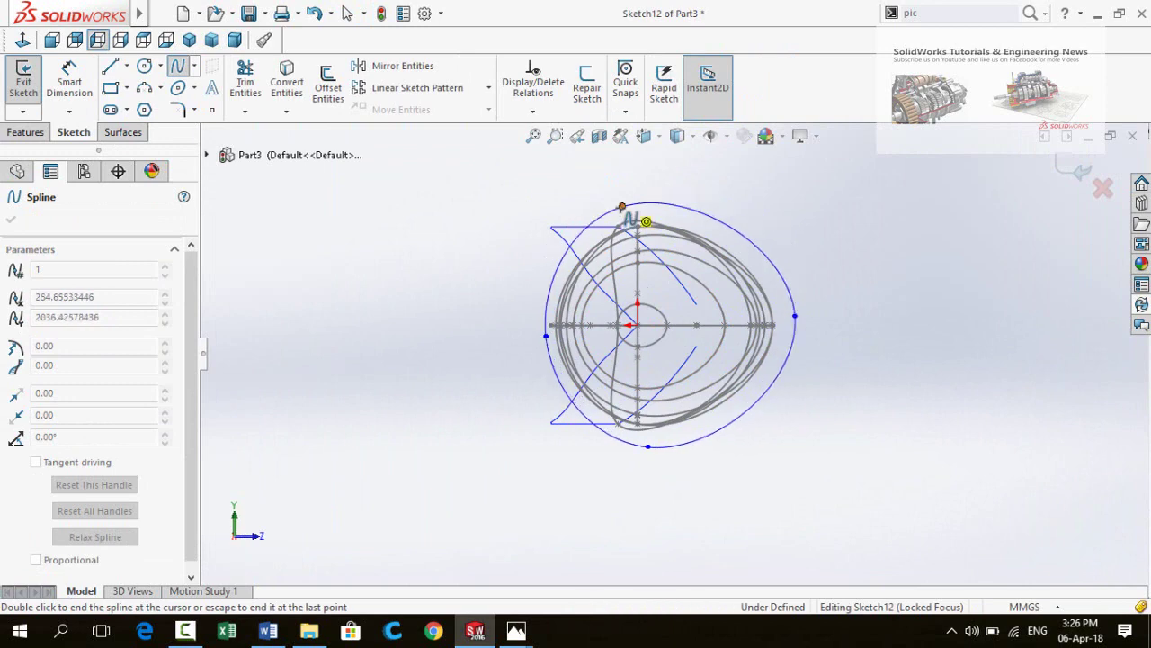
left_click(622, 207)
key("Escape")
Orbit the model to view the new spline section against the guide curves
scroll(569, 268, "up", 1)
mouse_move(568, 268)
middle_mouse_down()
mouse_move(619, 305)
mouse_move(456, 326)
middle_mouse_up()
scroll(619, 305, "down", 2)
scroll(457, 326, "down", 3)
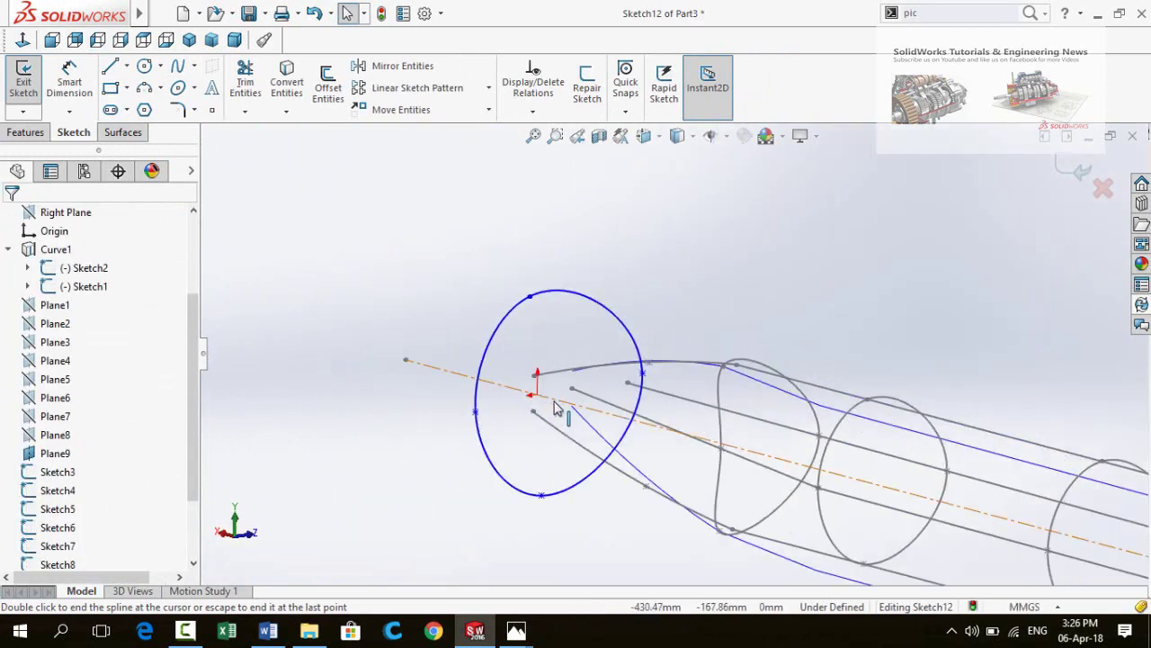
scroll(557, 407, "down", 1)
mouse_move(558, 407)
middle_mouse_down()
mouse_move(617, 399)
mouse_move(586, 471)
mouse_move(612, 478)
middle_mouse_up()
Pierce the first point of the tail section onto its guide line
scroll(675, 358, "down", 1)
scroll(705, 335, "down", 1)
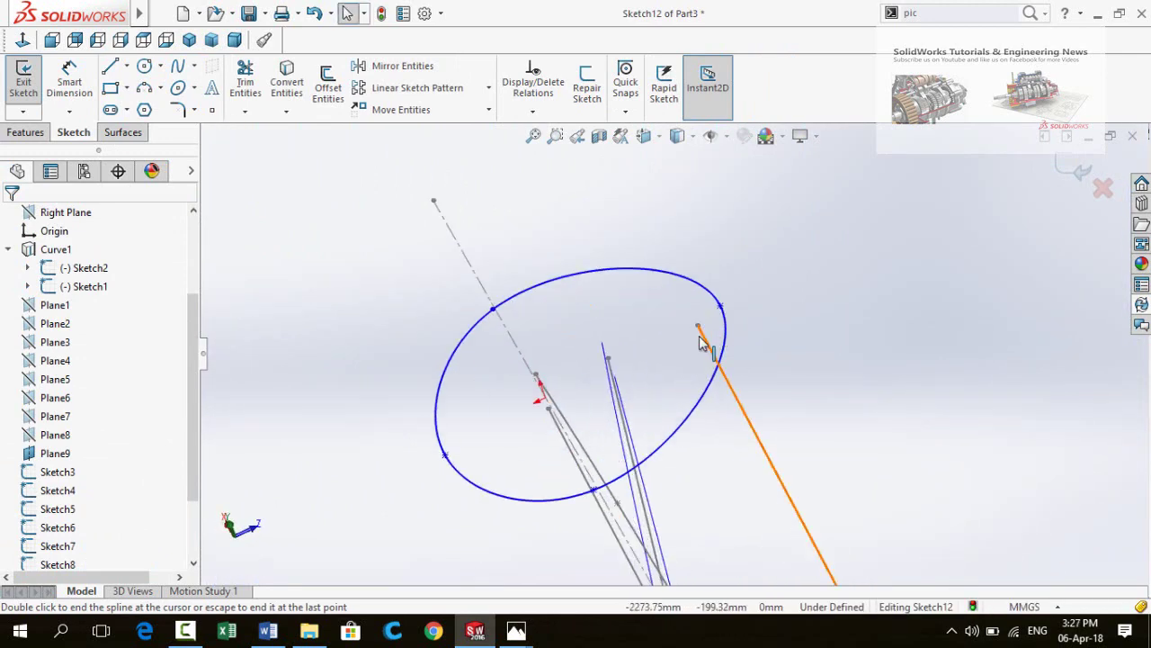
double_click(698, 328)
left_click(722, 307)
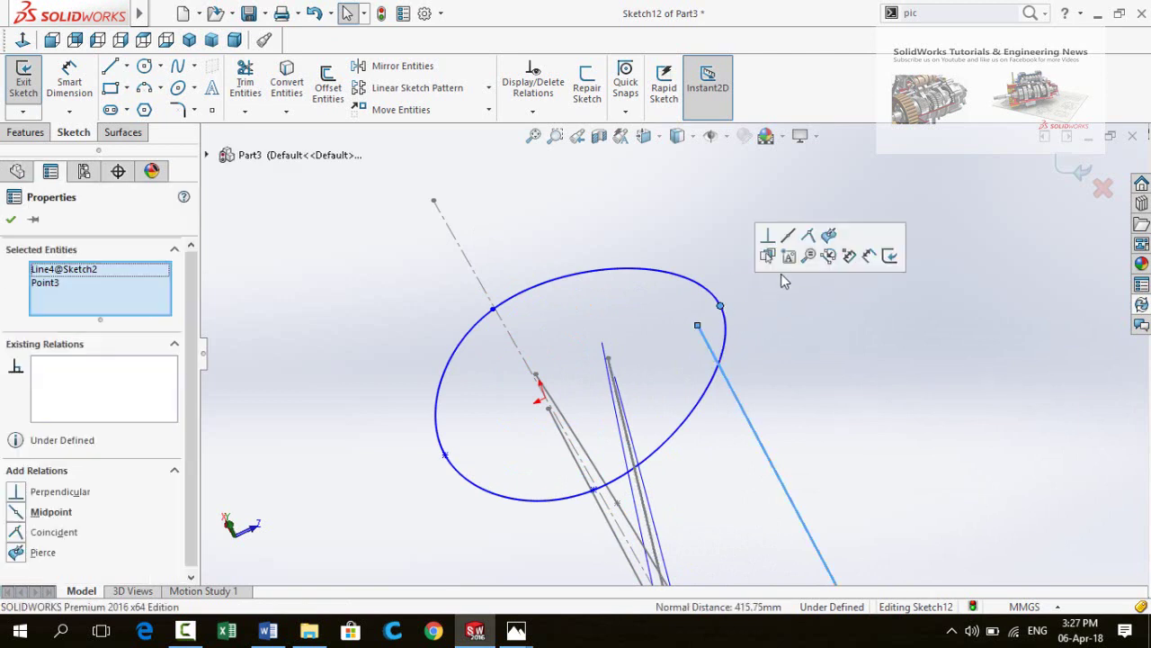
left_click(829, 236)
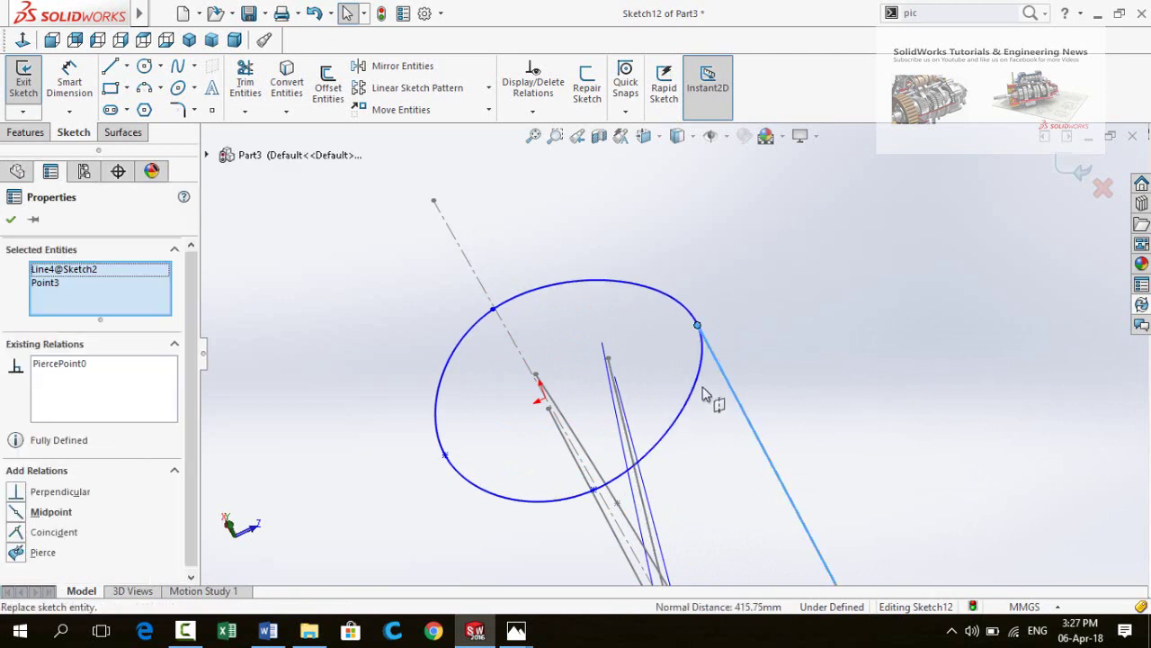
scroll(707, 394, "up", 2)
left_click(778, 349)
Pierce the section's lower and side points onto Curve1 and the blue guide curve
mouse_move(669, 390)
middle_mouse_down()
mouse_move(622, 375)
mouse_move(606, 393)
mouse_move(574, 392)
mouse_move(656, 385)
middle_mouse_up()
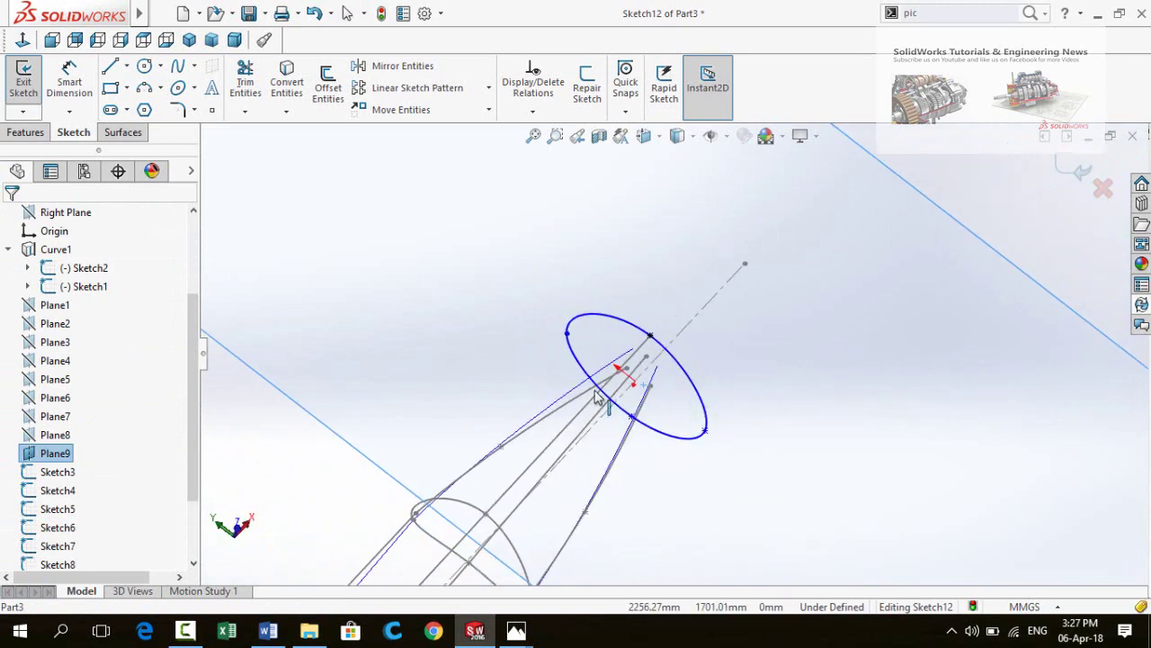
left_click(656, 376)
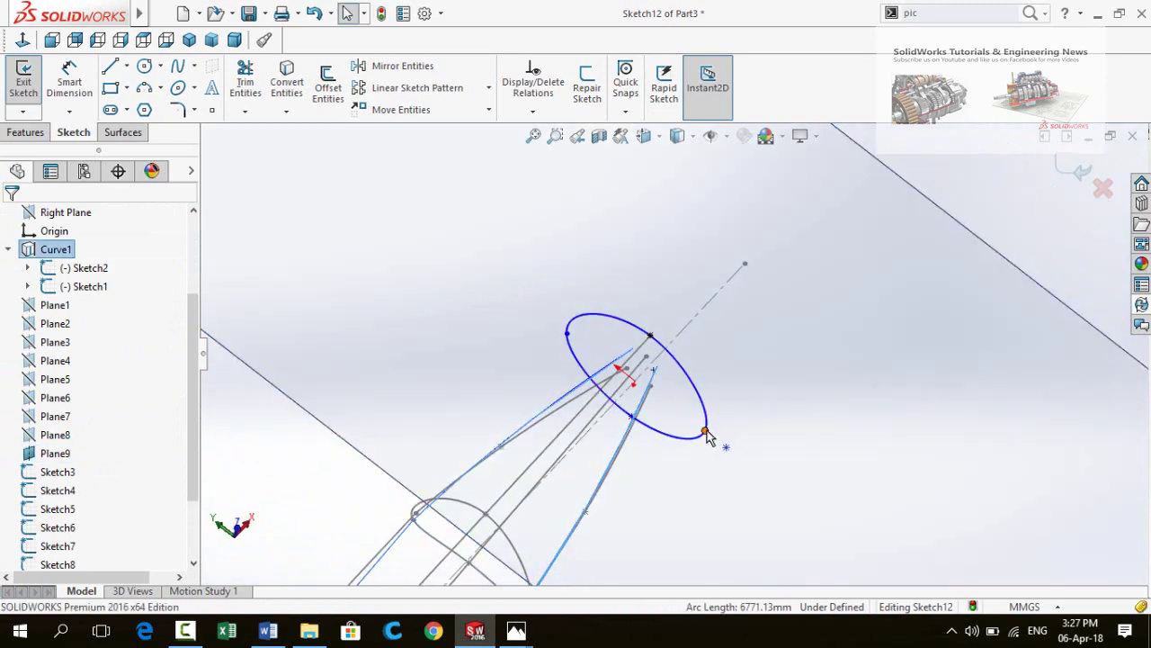
left_click(705, 431, "ctrl")
left_click(775, 359)
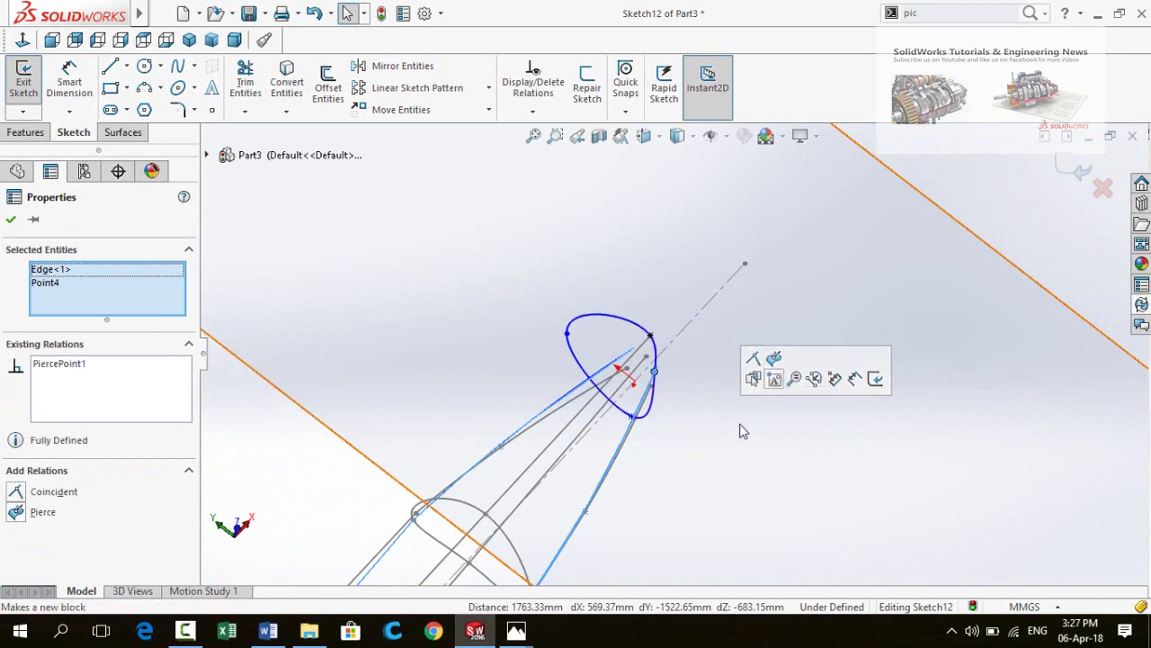
key("Escape")
middle_click_drag(605, 385, 641, 376)
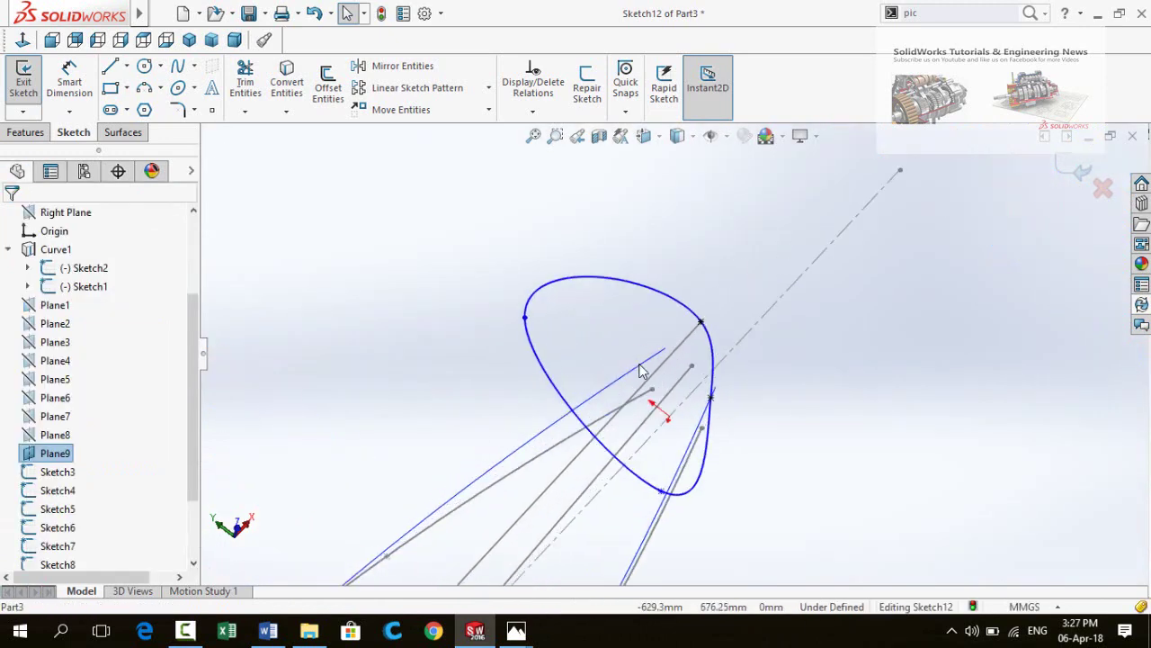
left_click(641, 367)
left_click(525, 318, "ctrl")
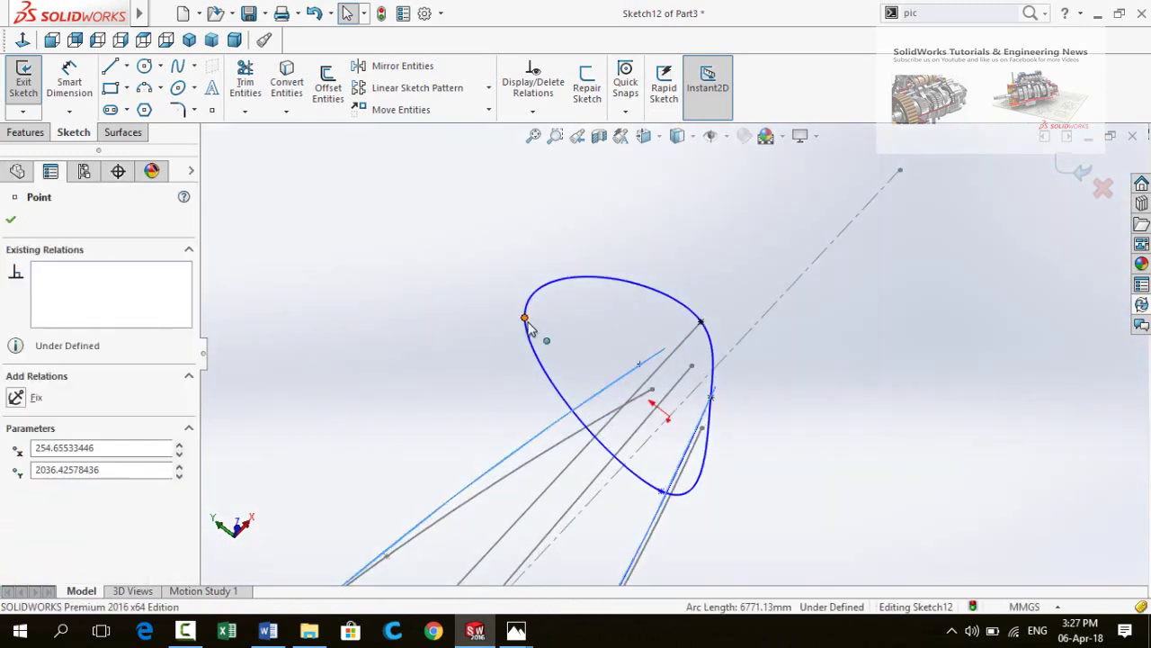
left_click(599, 268)
mouse_move(768, 440)
middle_mouse_down()
mouse_move(719, 419)
mouse_move(699, 381)
mouse_move(715, 368)
mouse_move(750, 393)
mouse_move(712, 329)
middle_mouse_up()
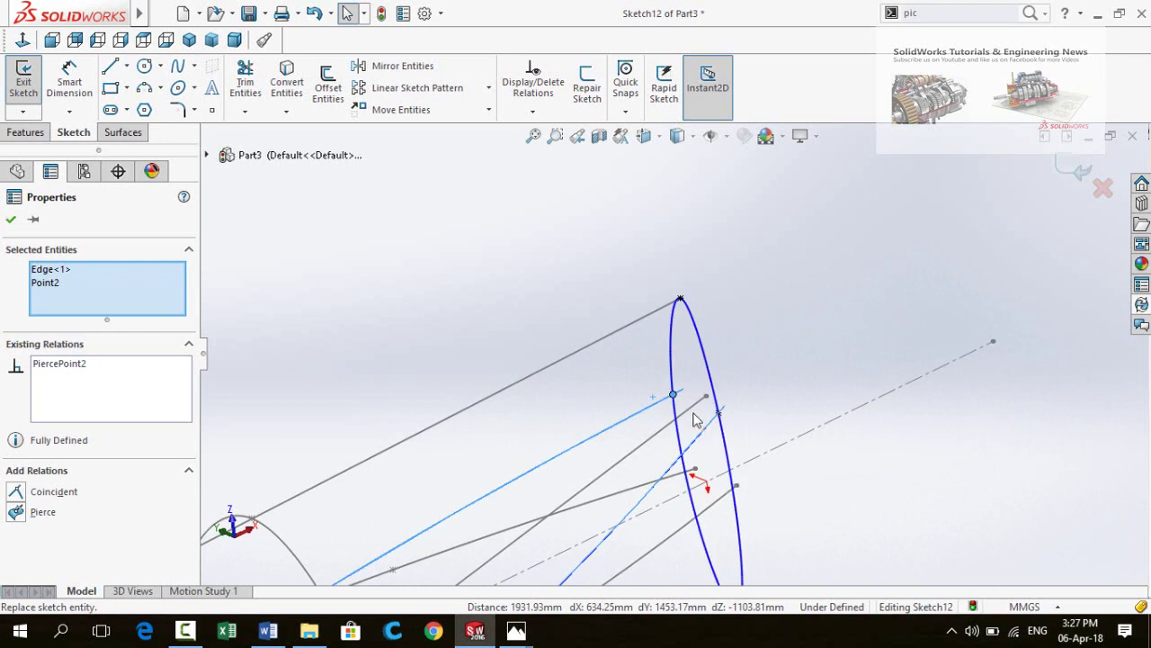
key("Escape")
Pierce the remaining lower point onto its guide line and exit Sketch12
middle_click_drag(732, 478, 719, 546)
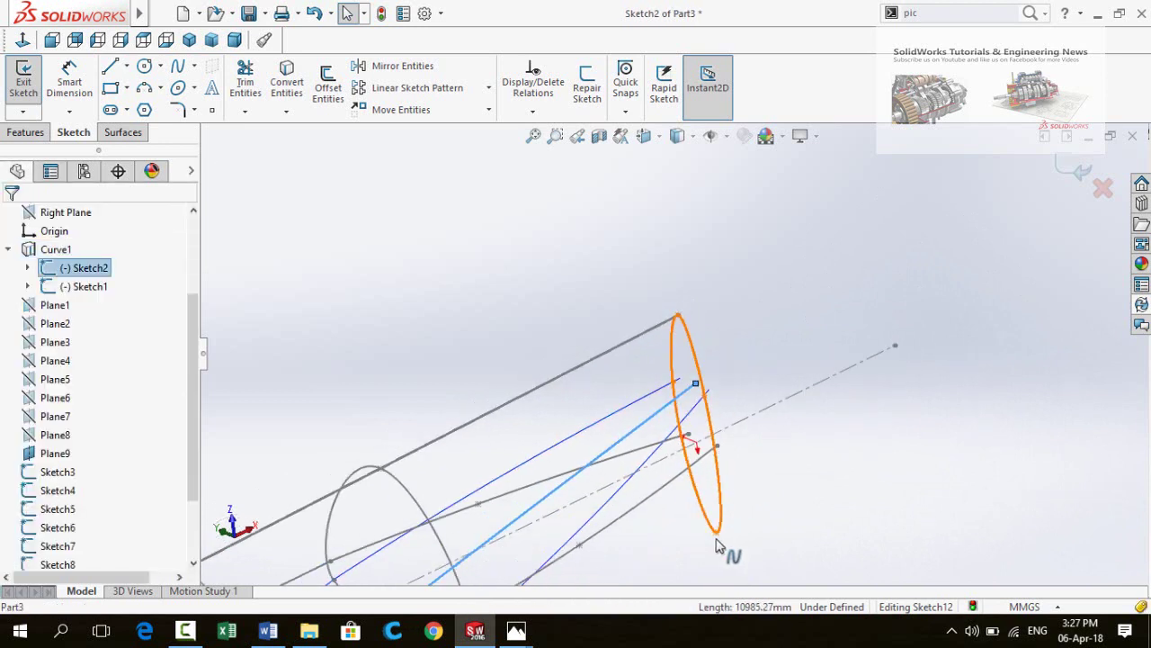
left_click(716, 531)
left_click(711, 448, "ctrl")
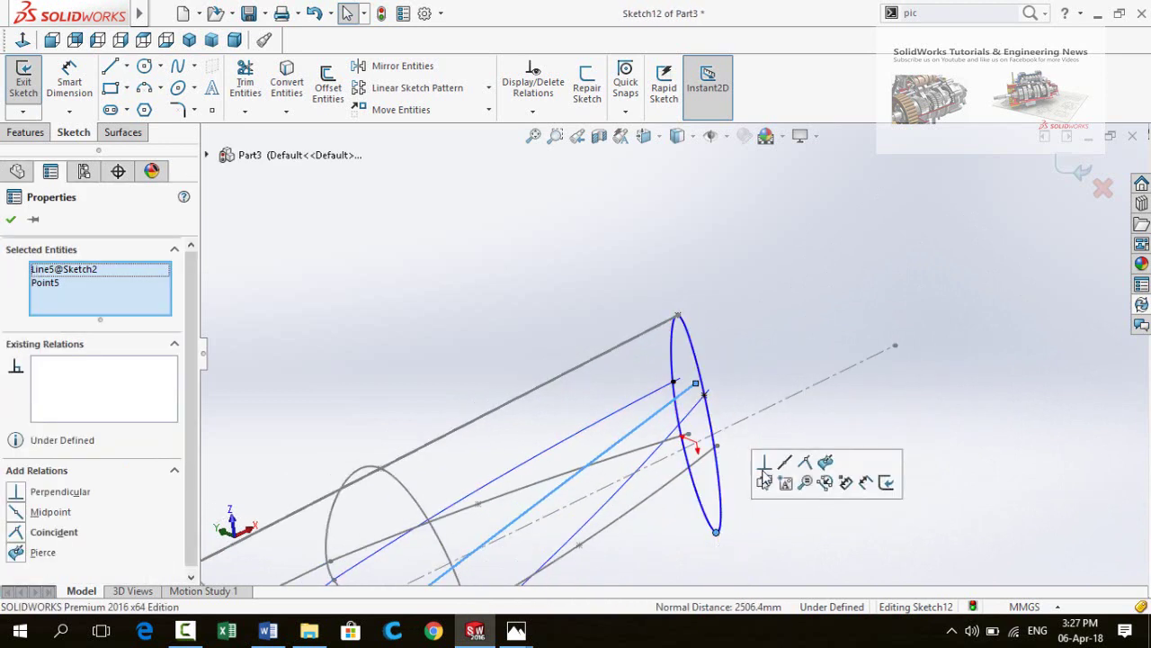
left_click(826, 463)
mouse_move(826, 464)
middle_mouse_down()
mouse_move(707, 411)
mouse_move(964, 381)
middle_mouse_up()
key("Escape")
key("f")
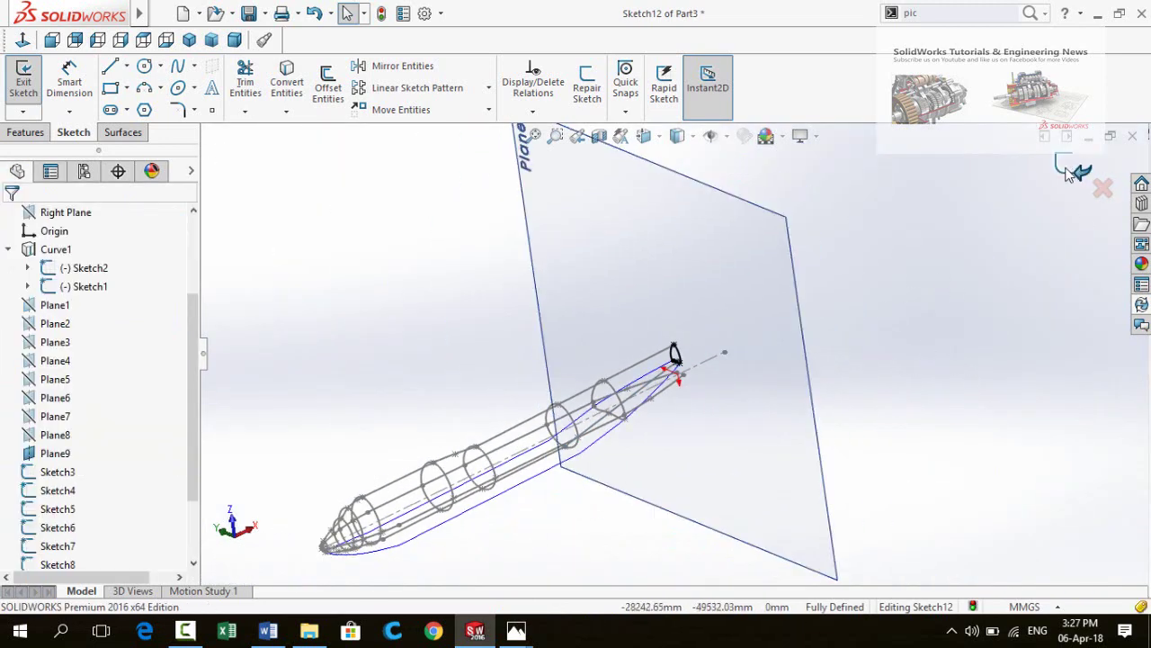
left_click(1067, 171)
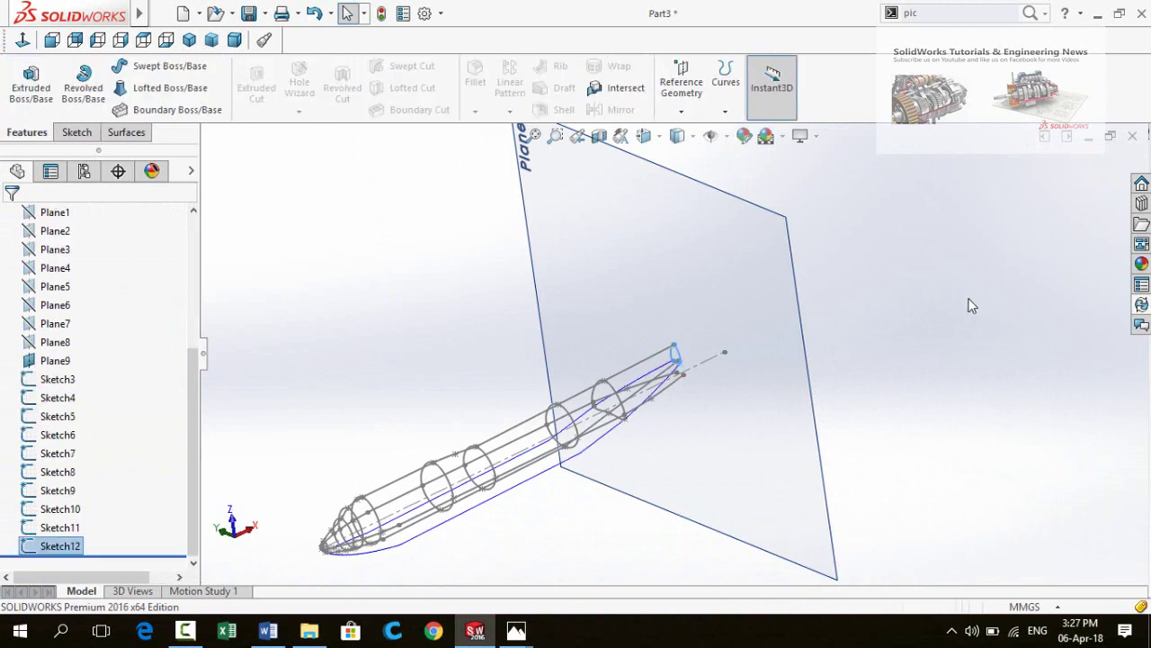
Hide Plane9 at the tail and orbit the wireframe to a flatter side view
left_click(739, 286)
left_click(825, 232)
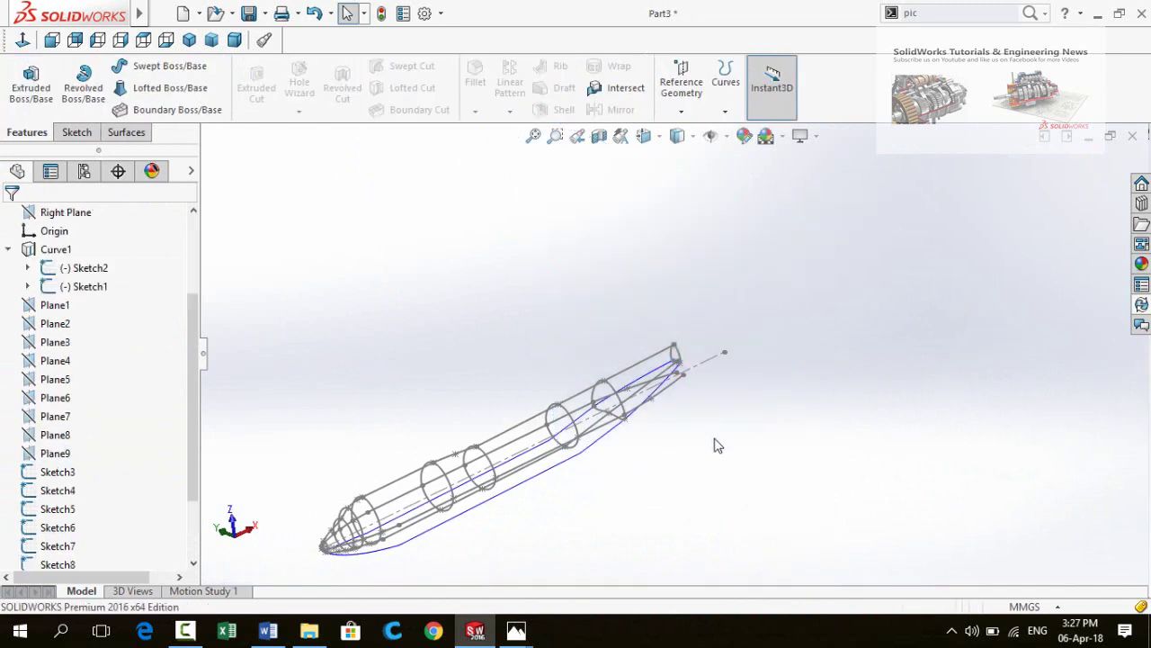
mouse_move(715, 441)
middle_mouse_down()
mouse_move(612, 370)
mouse_move(571, 324)
mouse_move(647, 432)
mouse_move(591, 496)
mouse_move(632, 421)
mouse_move(699, 373)
mouse_move(779, 391)
mouse_move(673, 403)
mouse_move(655, 457)
mouse_move(655, 432)
mouse_move(447, 495)
middle_mouse_up()
scroll(414, 409, "down", 5)
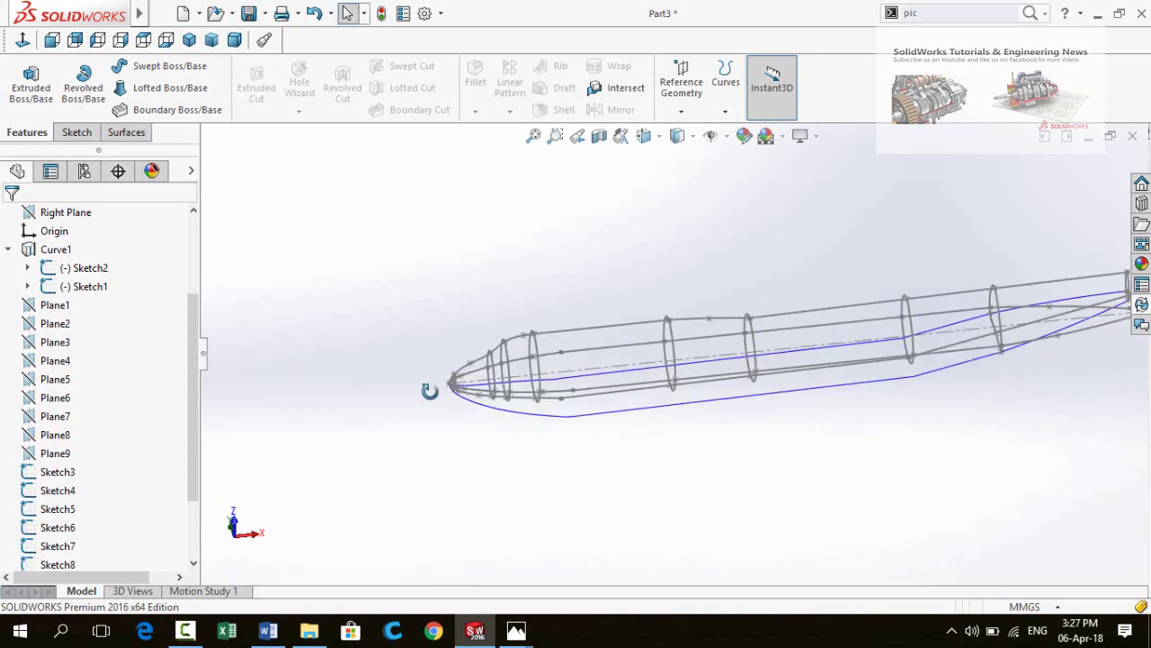
mouse_move(429, 391)
middle_mouse_down()
mouse_move(465, 381)
mouse_move(450, 296)
mouse_move(531, 326)
mouse_move(474, 340)
mouse_move(457, 371)
mouse_move(801, 347)
middle_mouse_up()
scroll(416, 394, "down", 3)
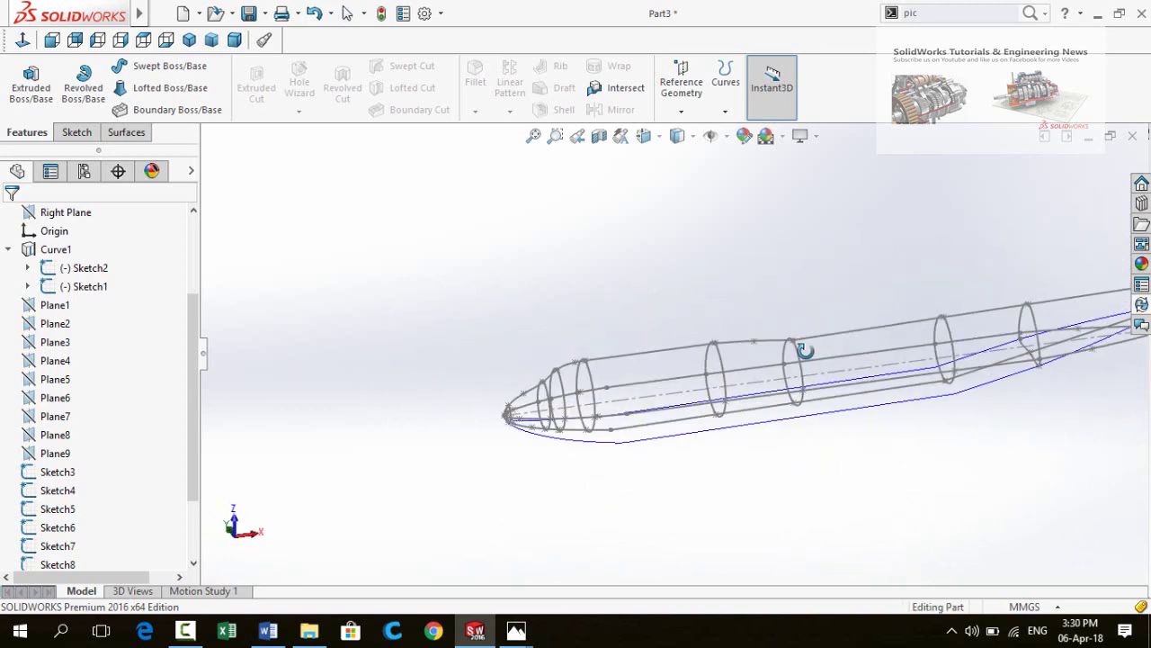
scroll(644, 449, "down", 1)
mouse_move(630, 453)
middle_mouse_down()
mouse_move(599, 427)
mouse_move(543, 471)
middle_mouse_up()
scroll(529, 409, "down", 1)
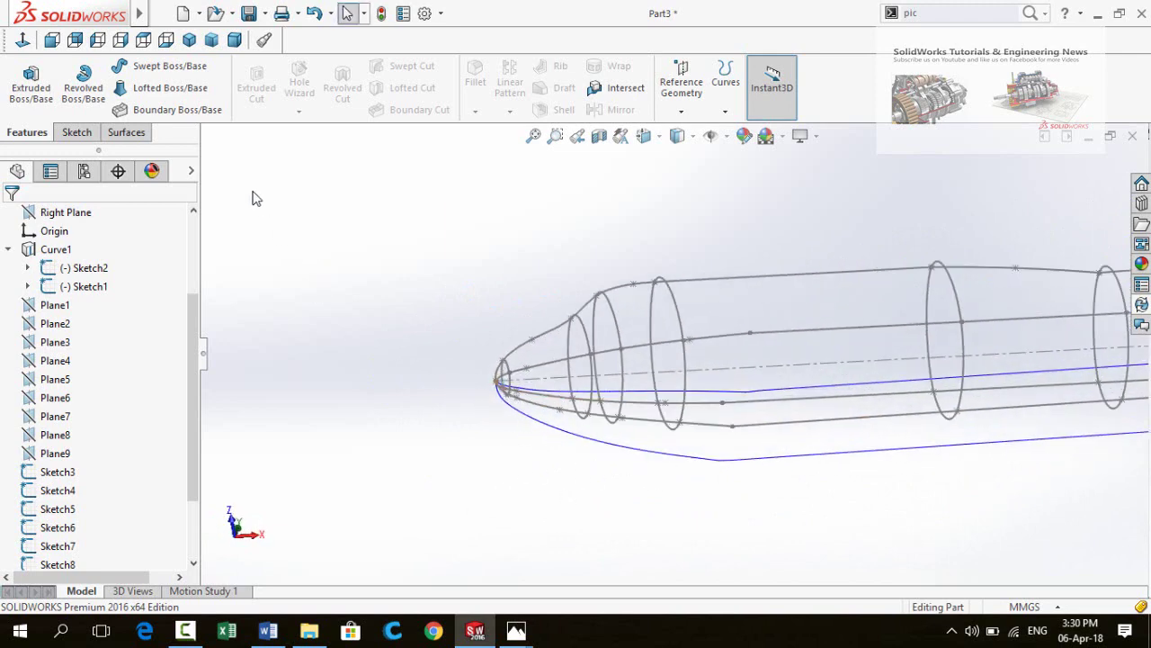
Start a Lofted Boss/Base with Sketch3 and Sketch4 as profiles
left_click(156, 90)
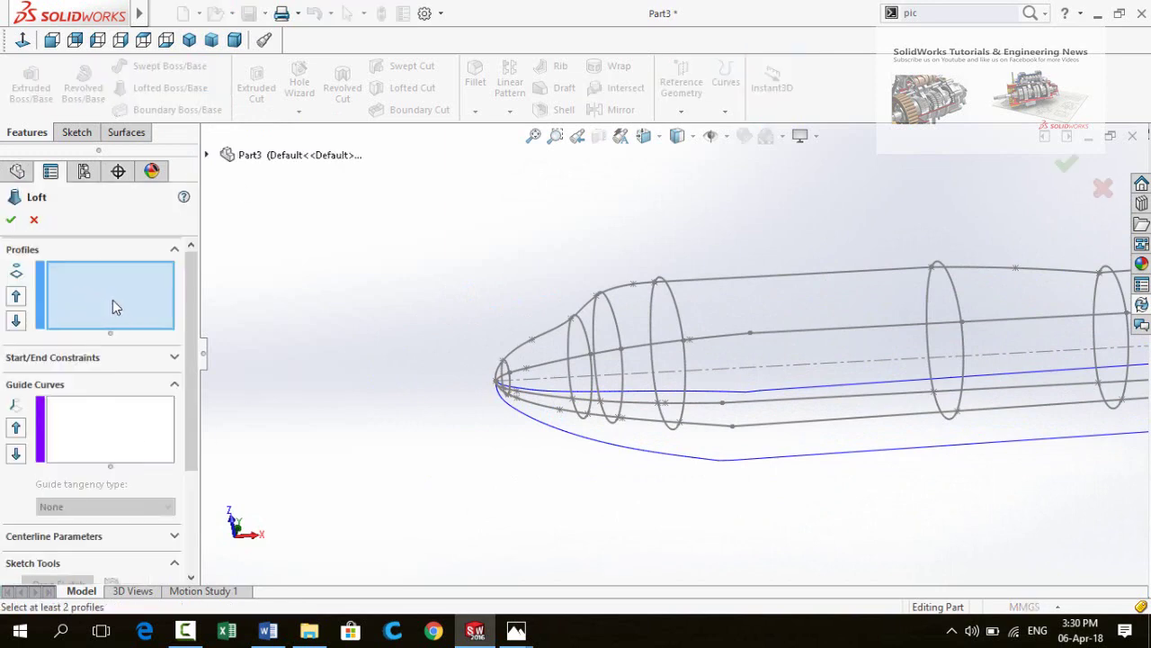
scroll(522, 382, "down", 2)
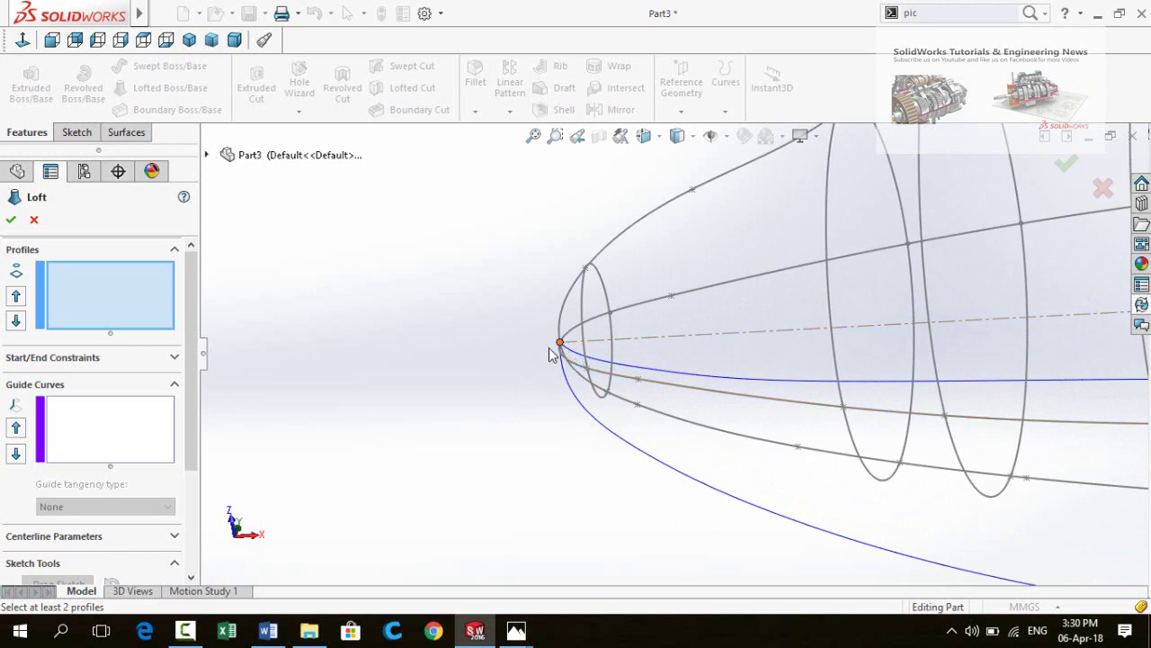
left_click(207, 158)
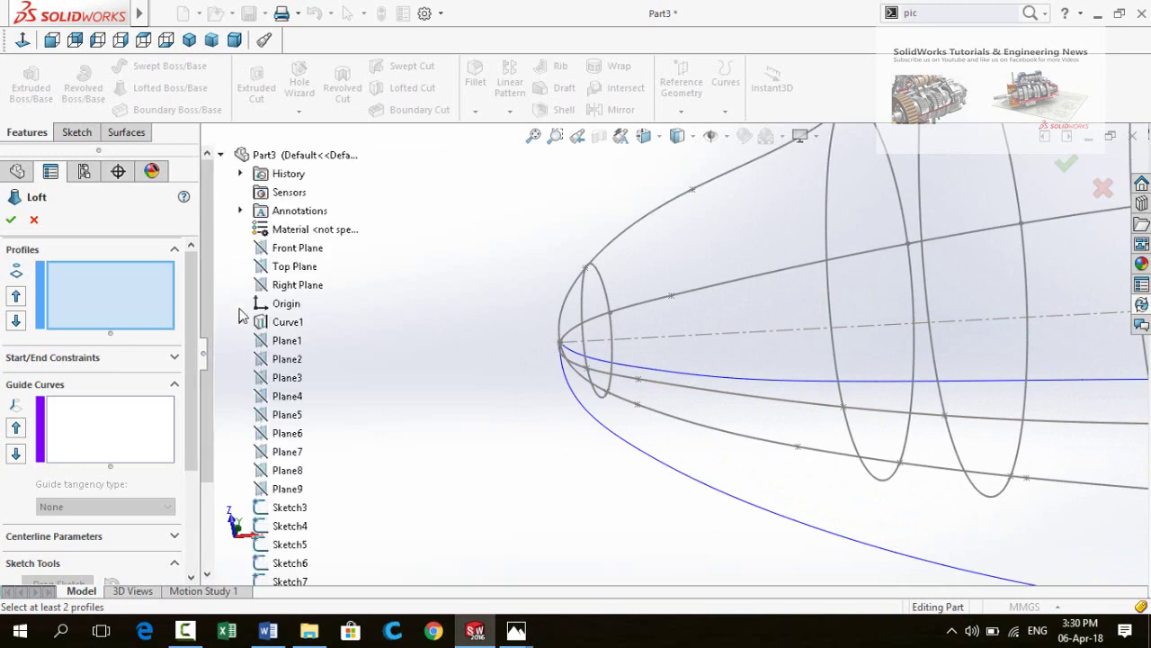
scroll(241, 315, "down", 2)
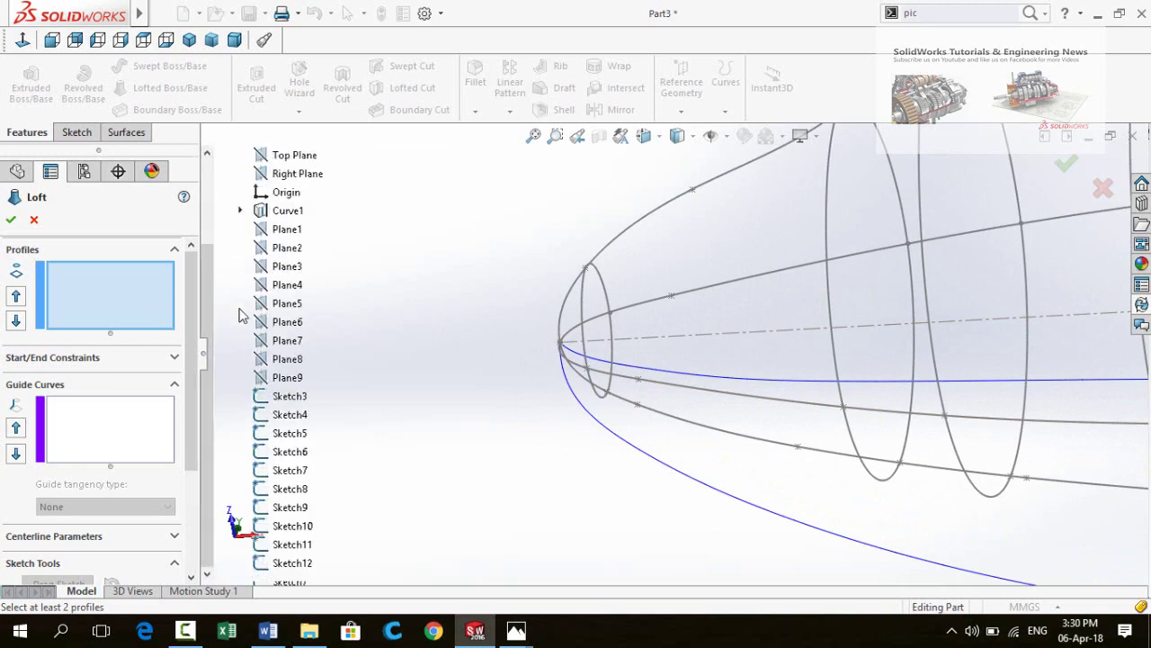
left_click(286, 396)
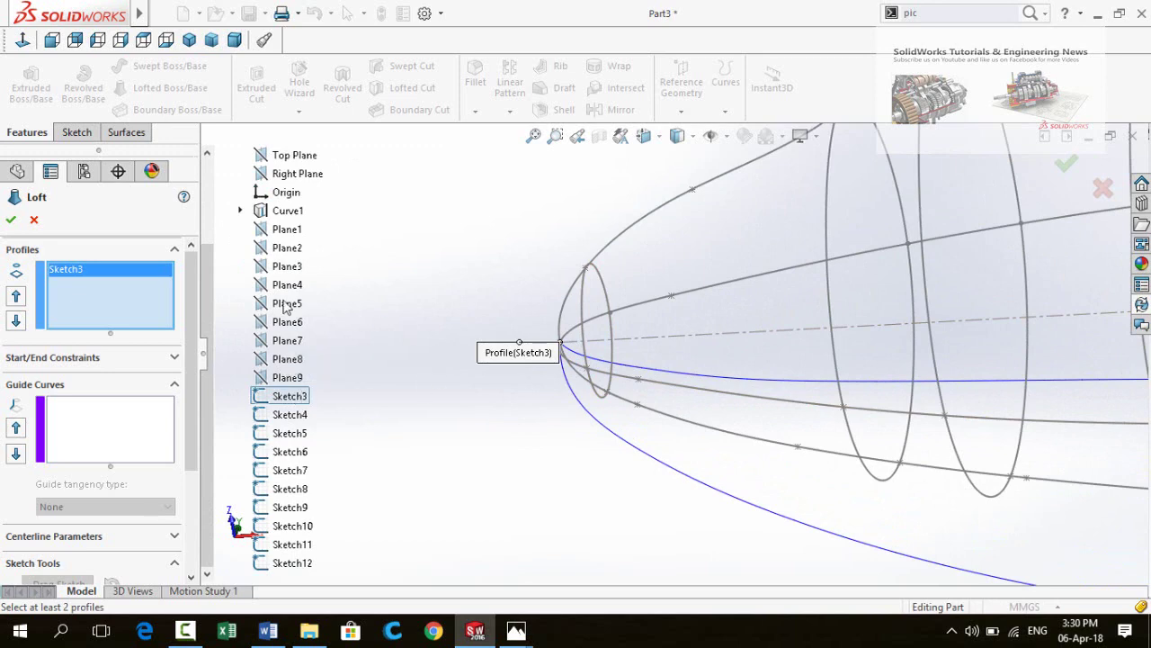
left_click(604, 286)
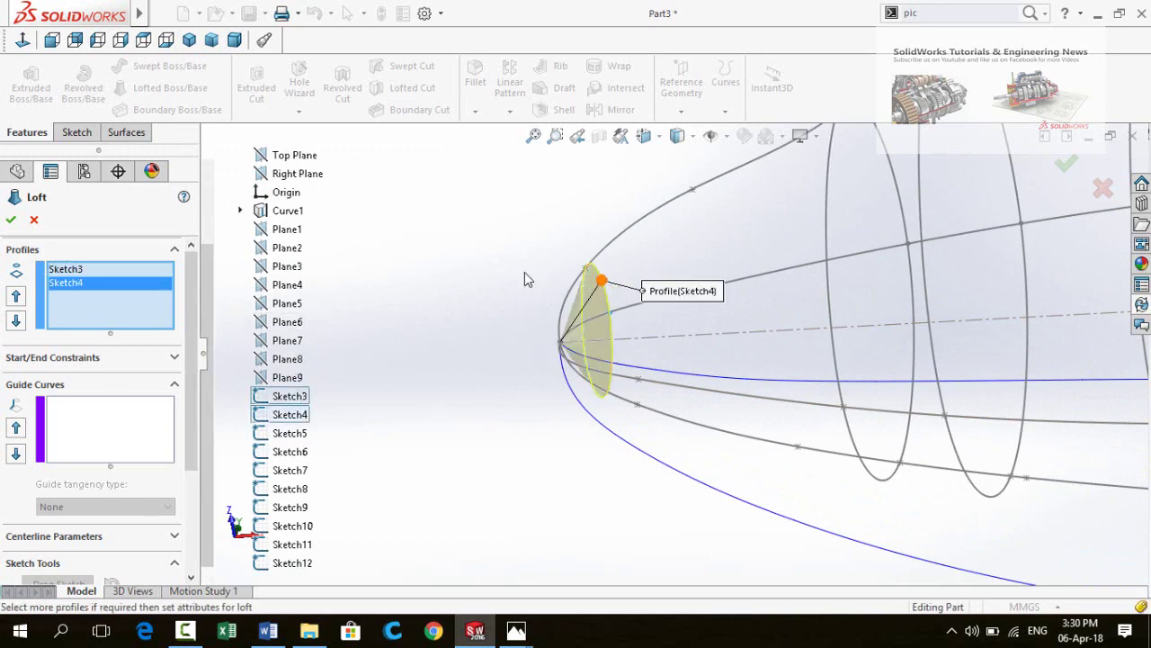
Add the upper curve as the loft's guide and accept the nose cap loft
left_click(90, 426)
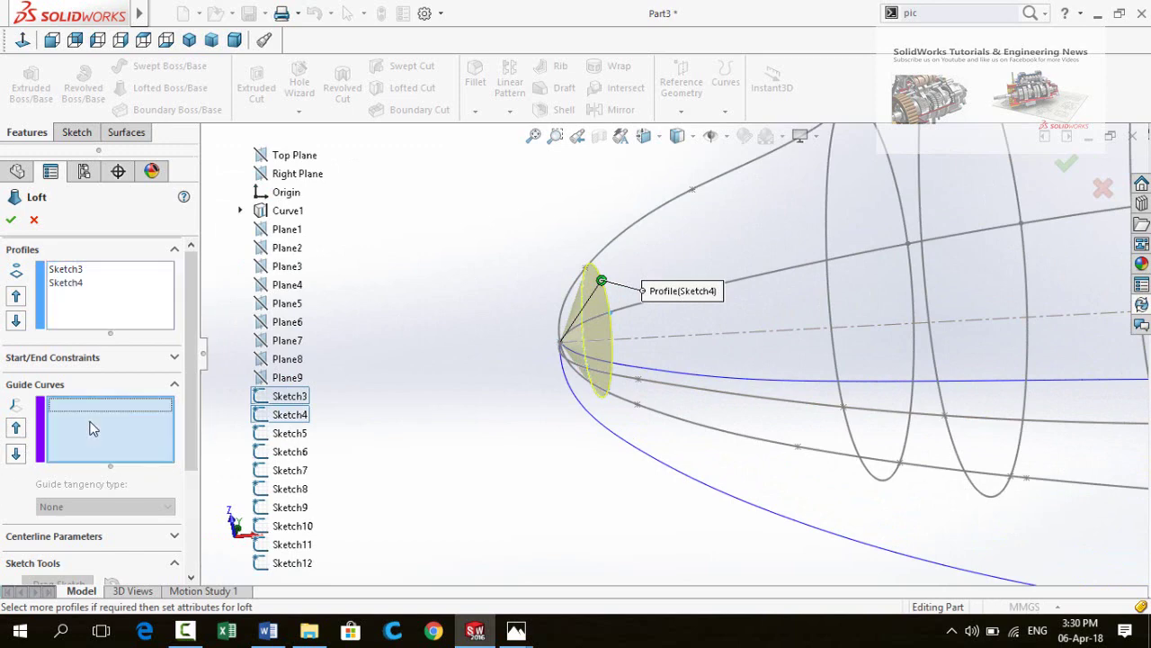
right_click(90, 428)
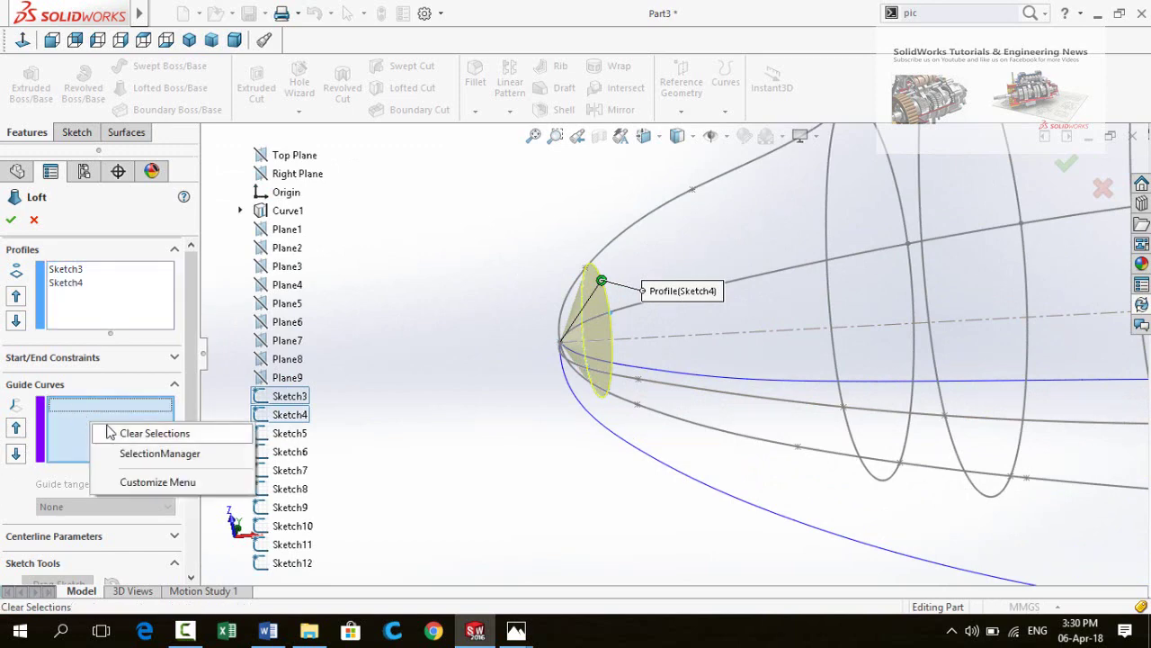
left_click(153, 456)
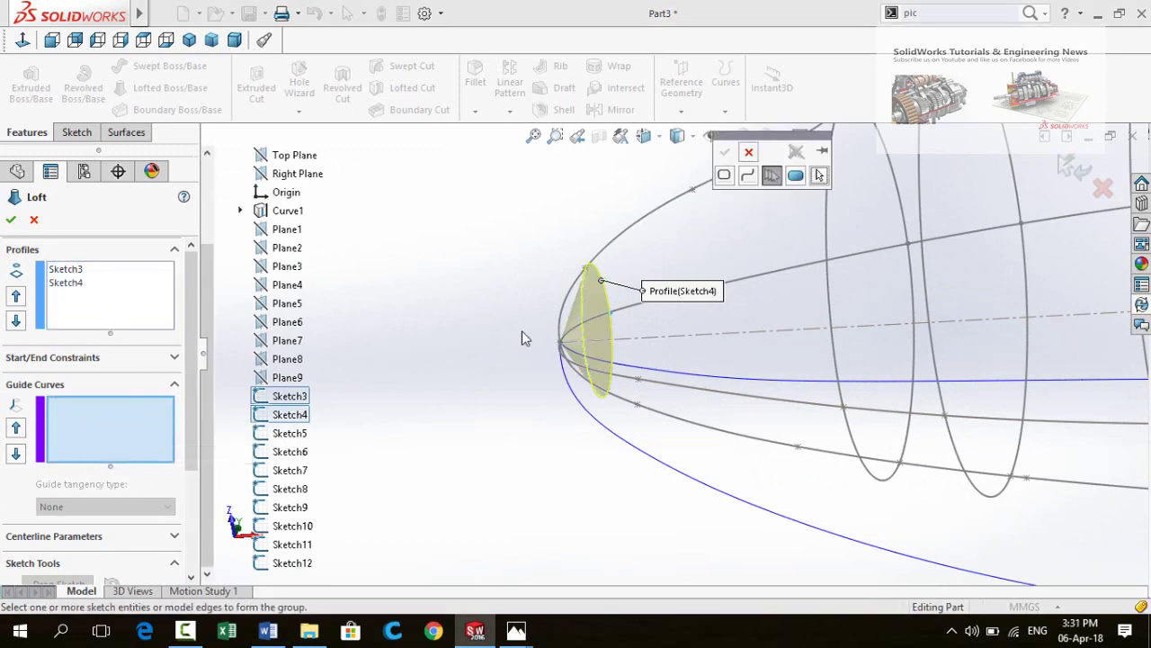
middle_click_drag(535, 285, 559, 304)
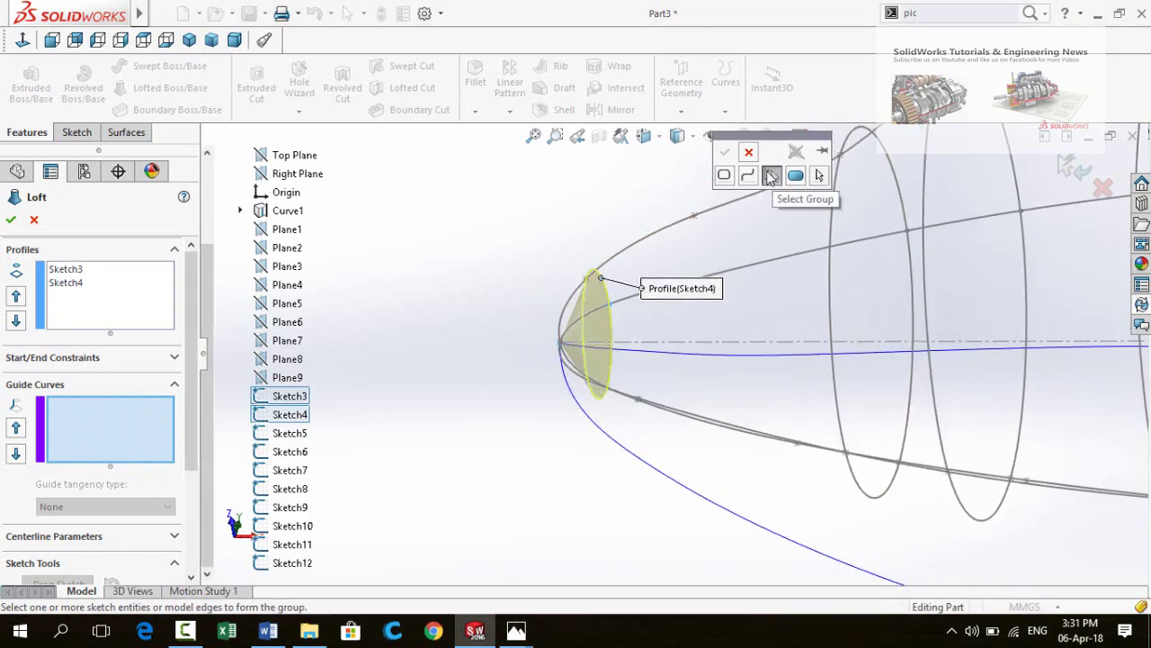
left_click(567, 310)
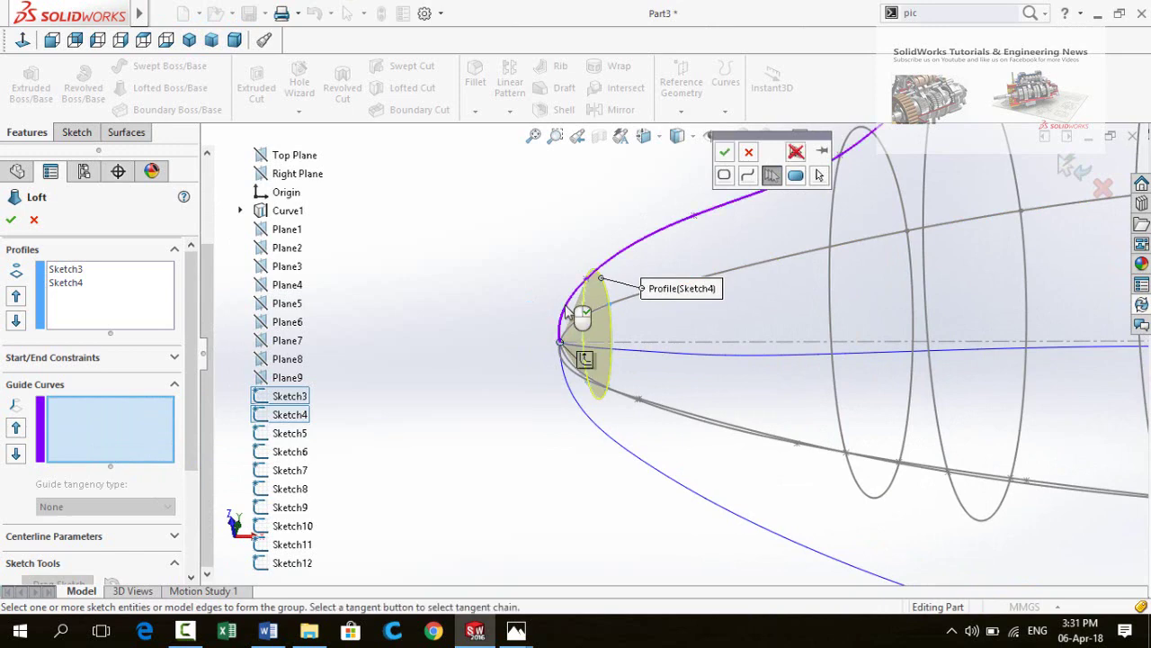
left_click(724, 155)
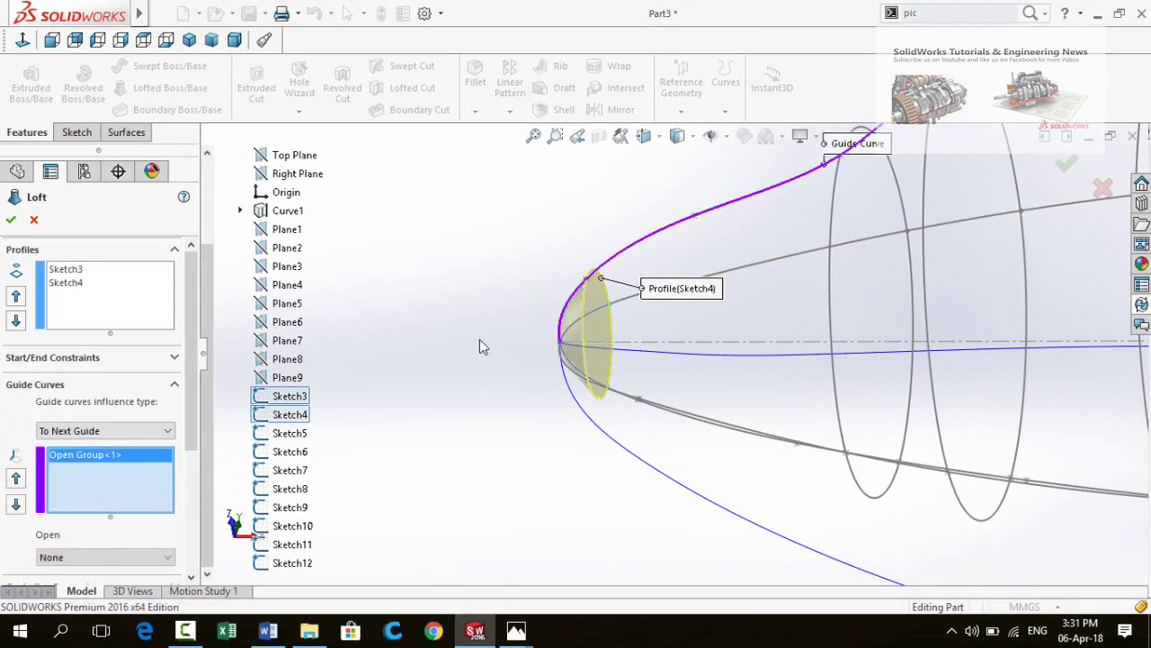
mouse_move(480, 345)
middle_mouse_down()
mouse_move(489, 326)
mouse_move(482, 365)
mouse_move(480, 283)
mouse_move(485, 297)
middle_mouse_up()
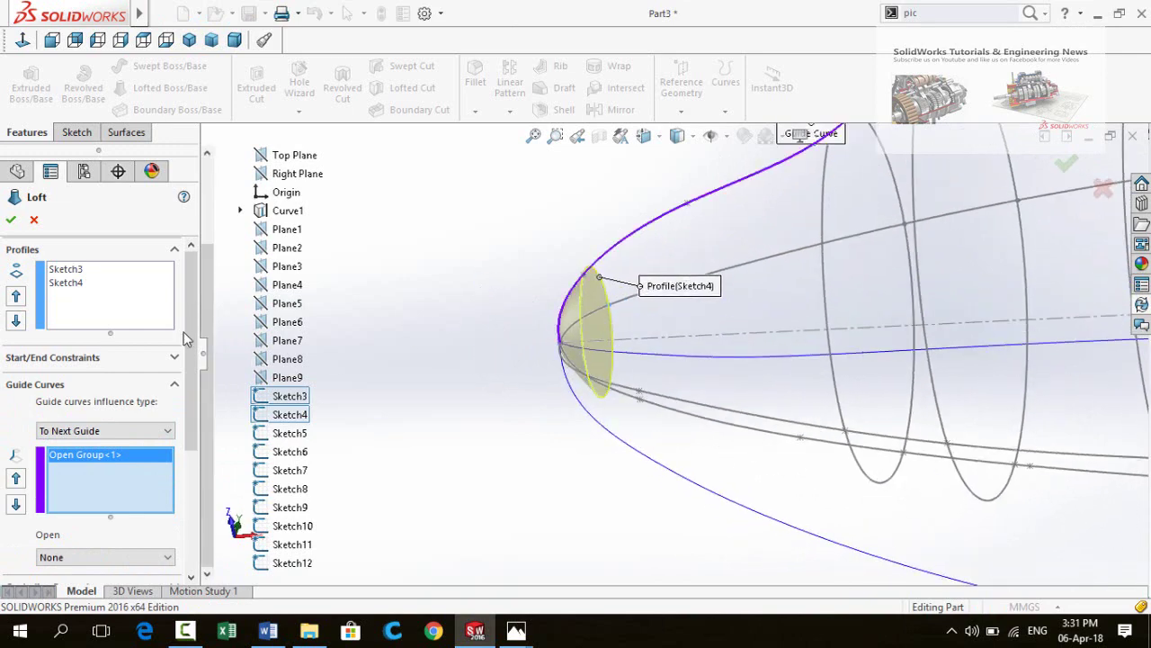
left_click(9, 223)
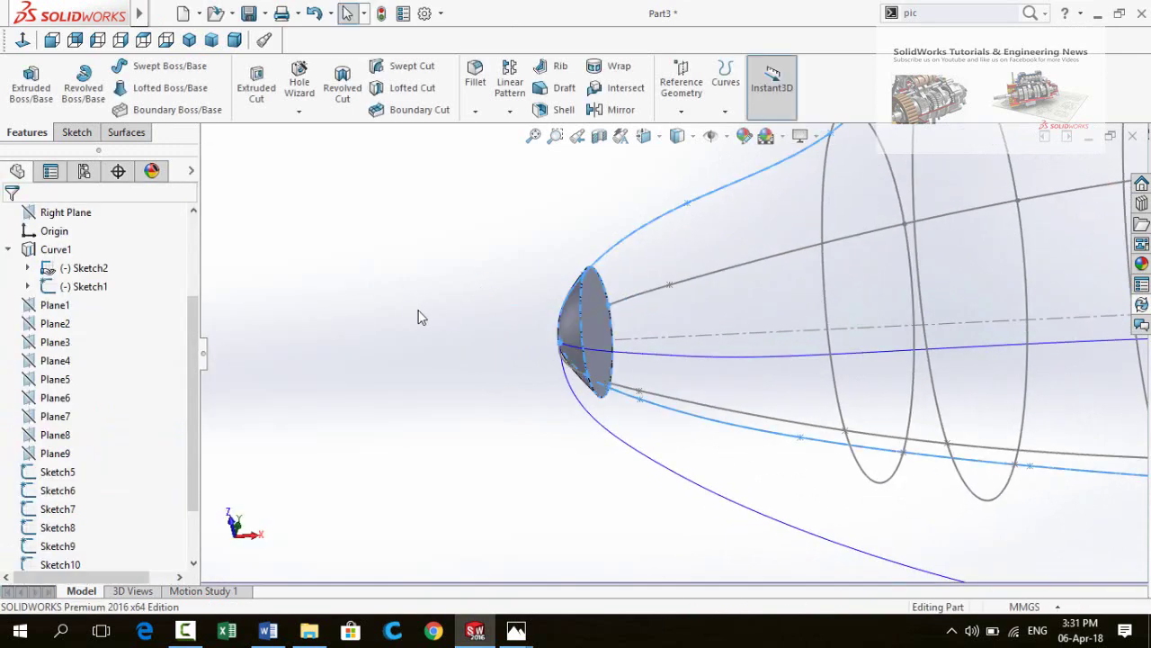
Begin a second loft from the nose cap's rear edge to Sketch5
middle_click_drag(450, 297, 475, 226)
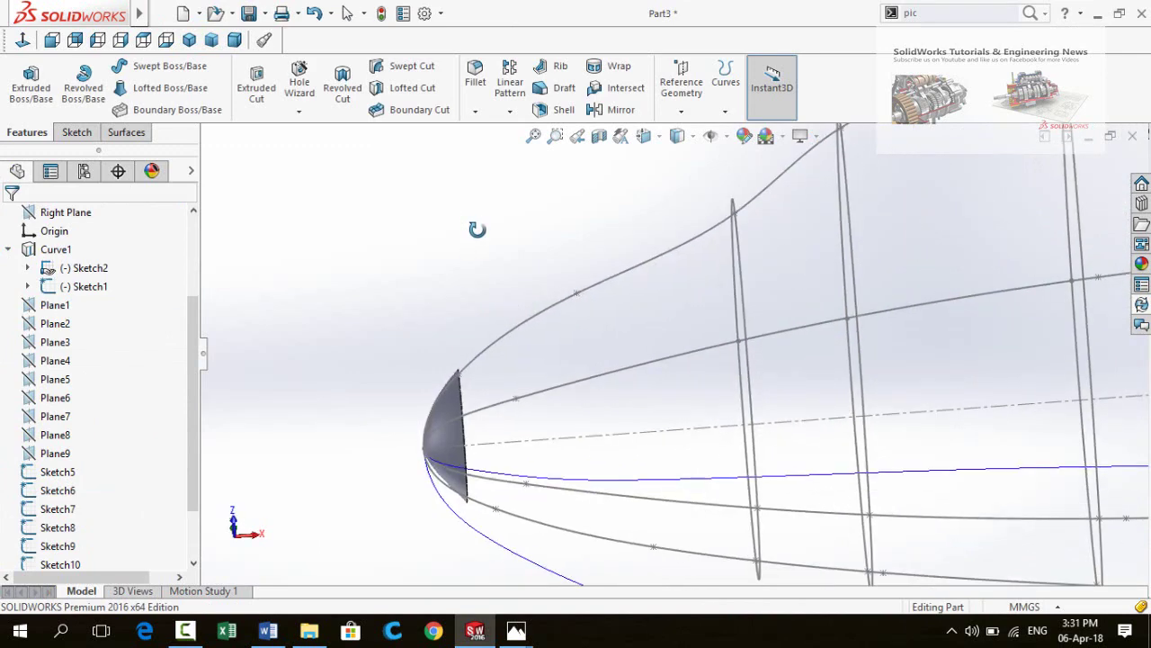
middle_click_drag(390, 286, 303, 221)
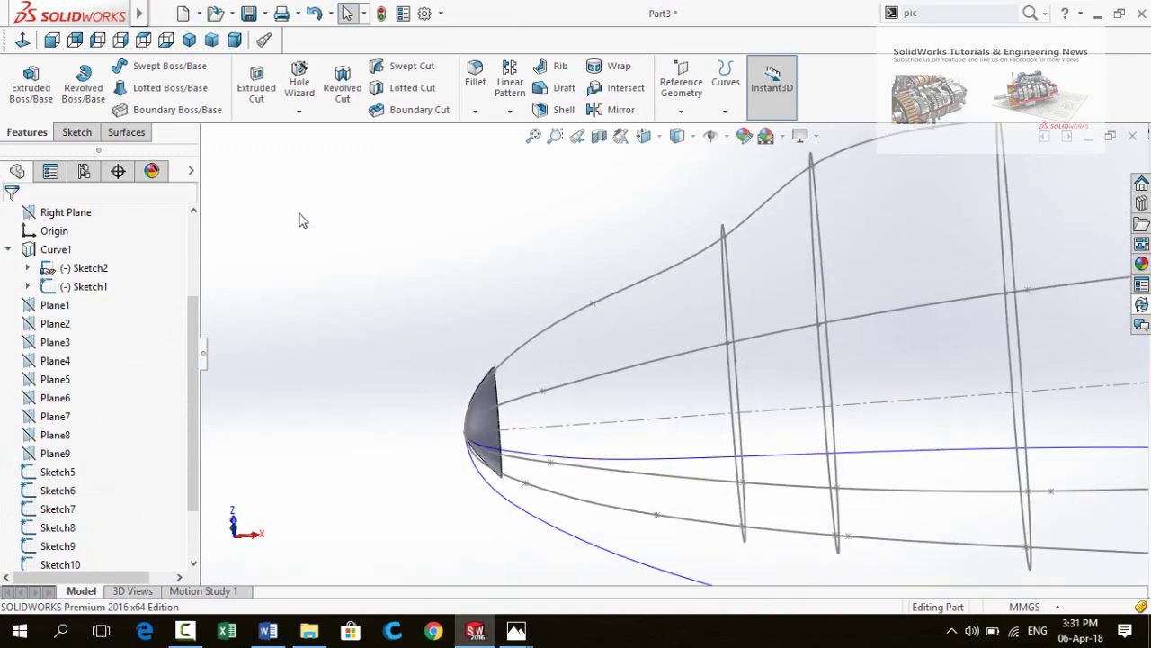
left_click(168, 92)
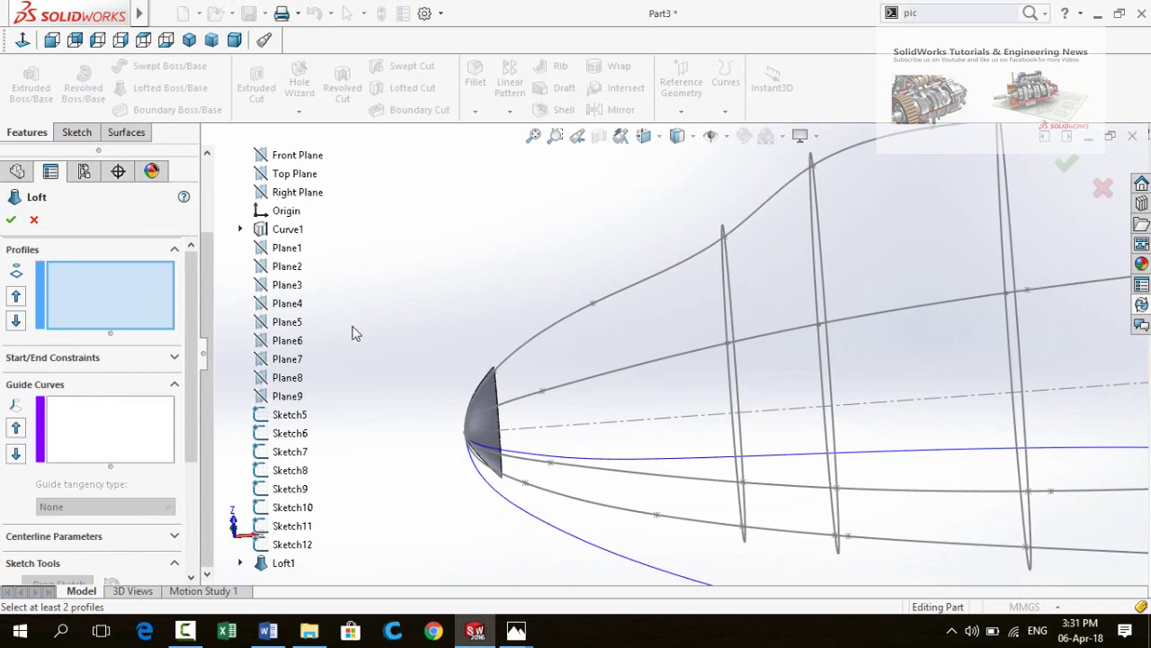
left_click(501, 397)
left_click(724, 297)
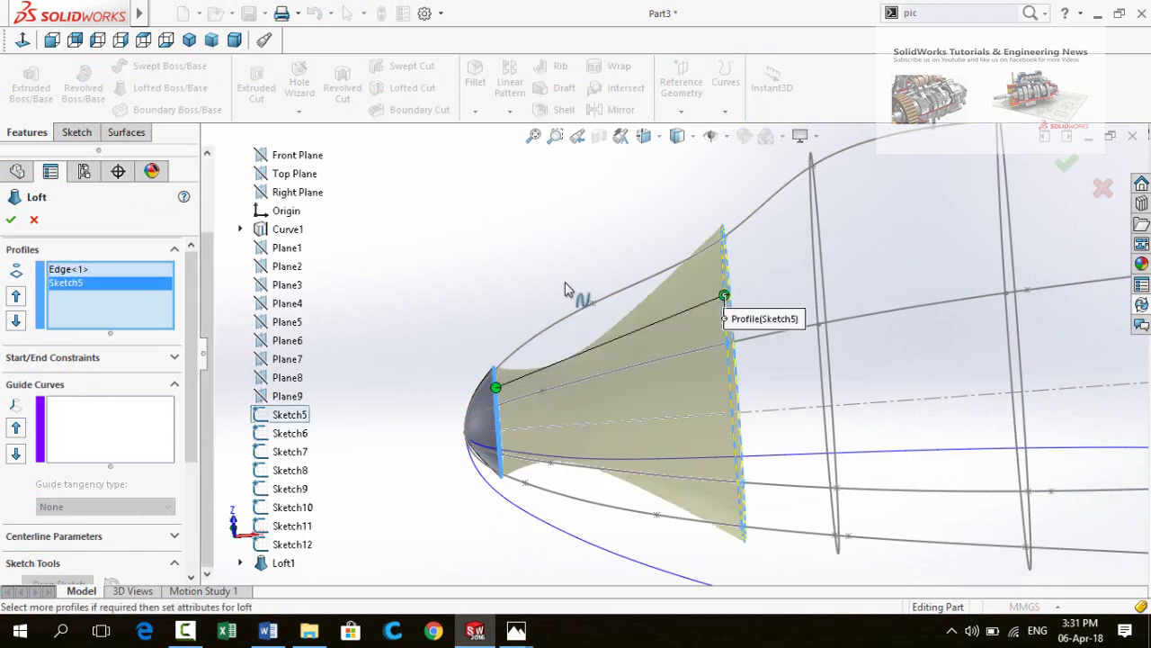
Add the top fuselage outline curve as the loft's first guide curve
left_click(119, 426)
right_click(97, 424)
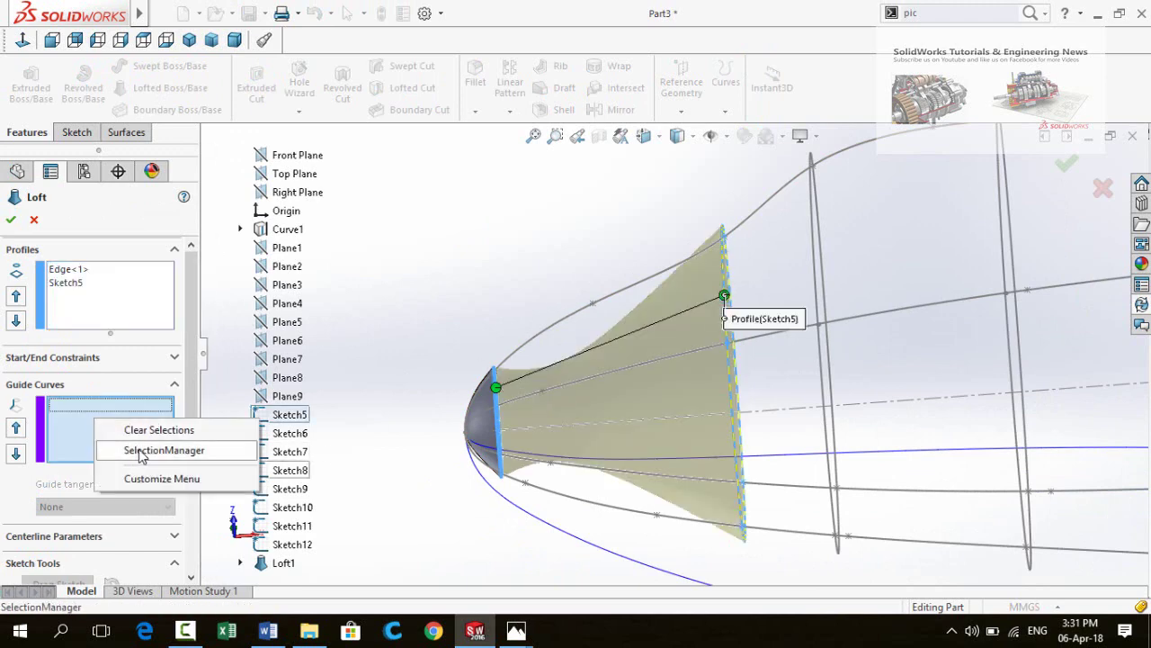
left_click(141, 452)
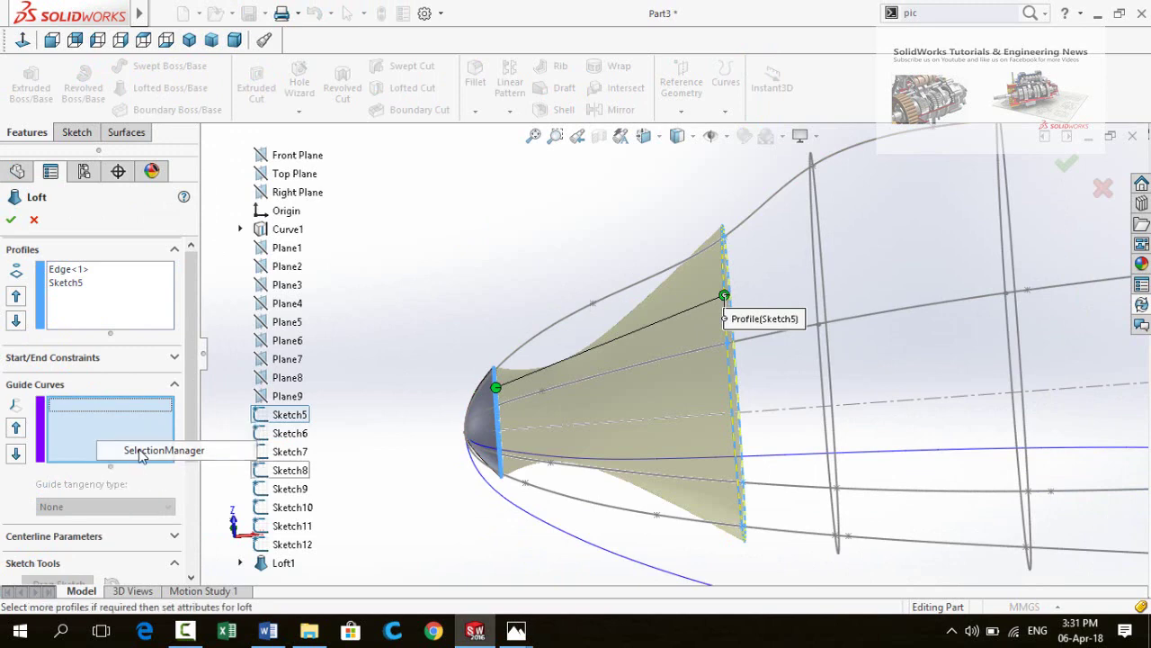
left_click(566, 317)
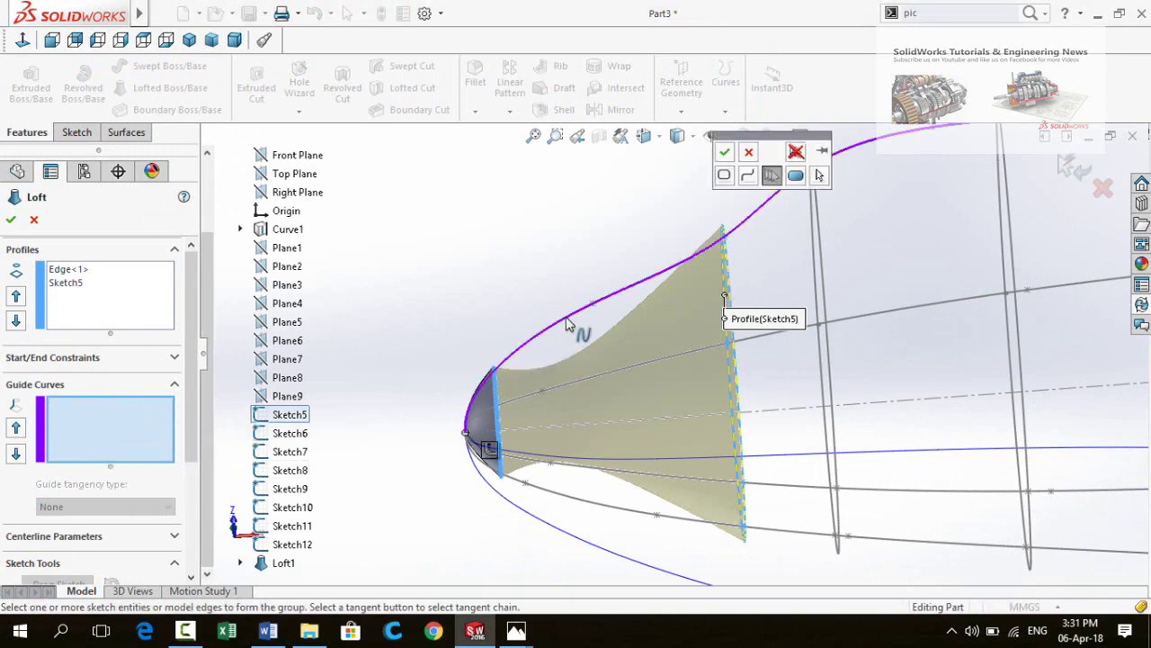
left_click(724, 153)
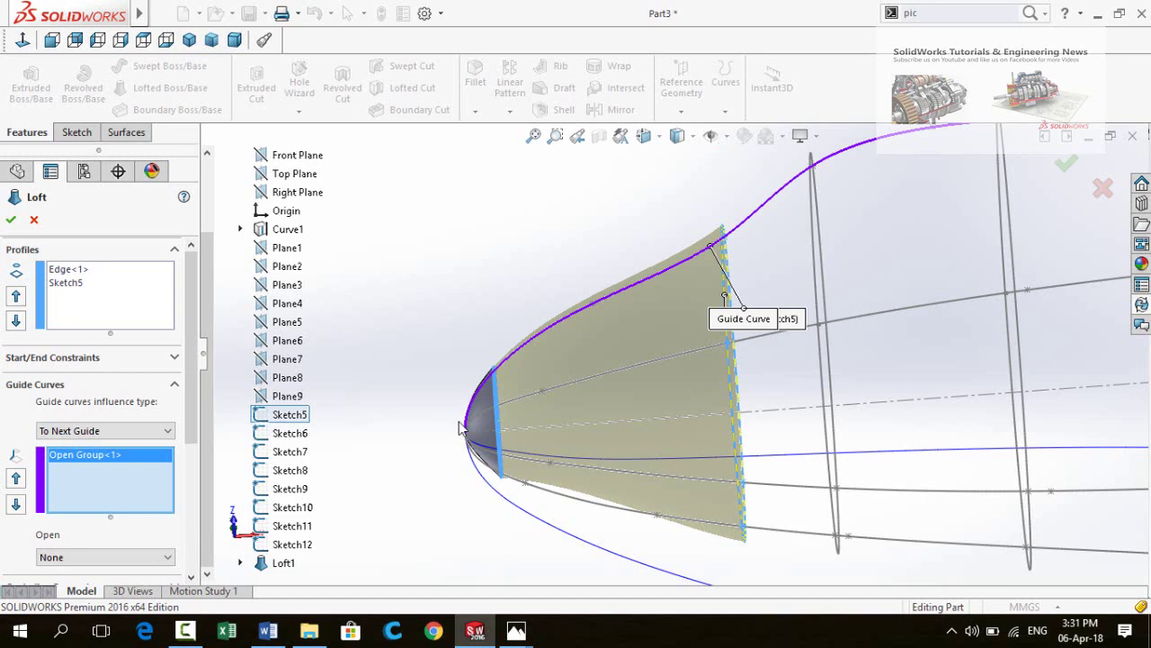
right_click(103, 491)
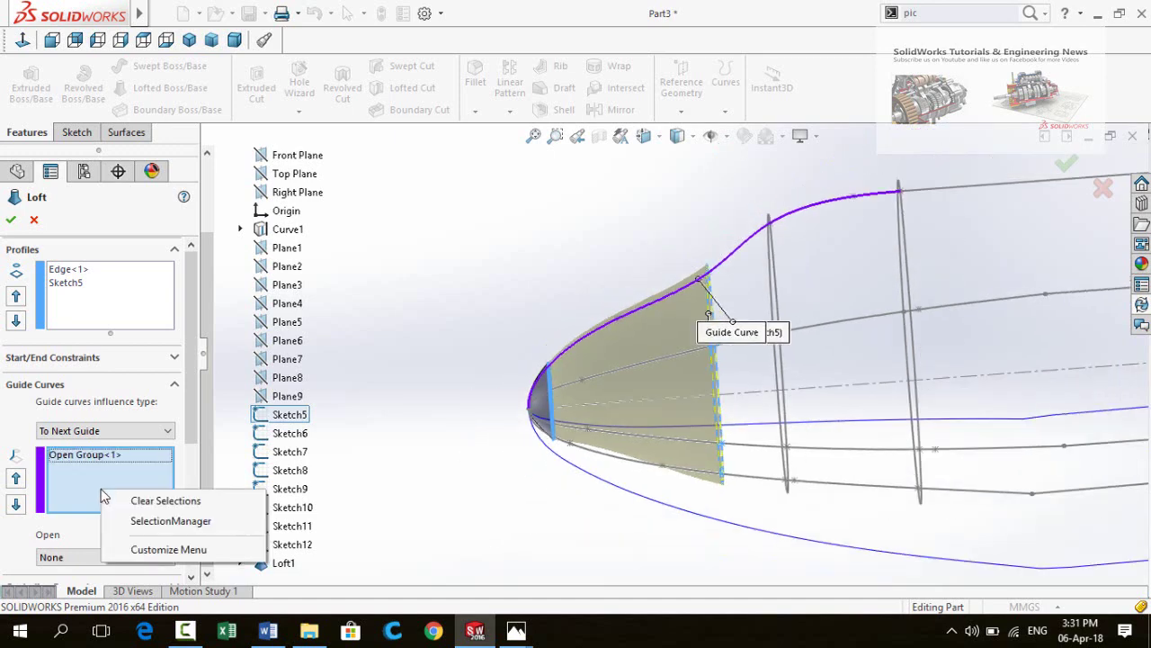
left_click(169, 521)
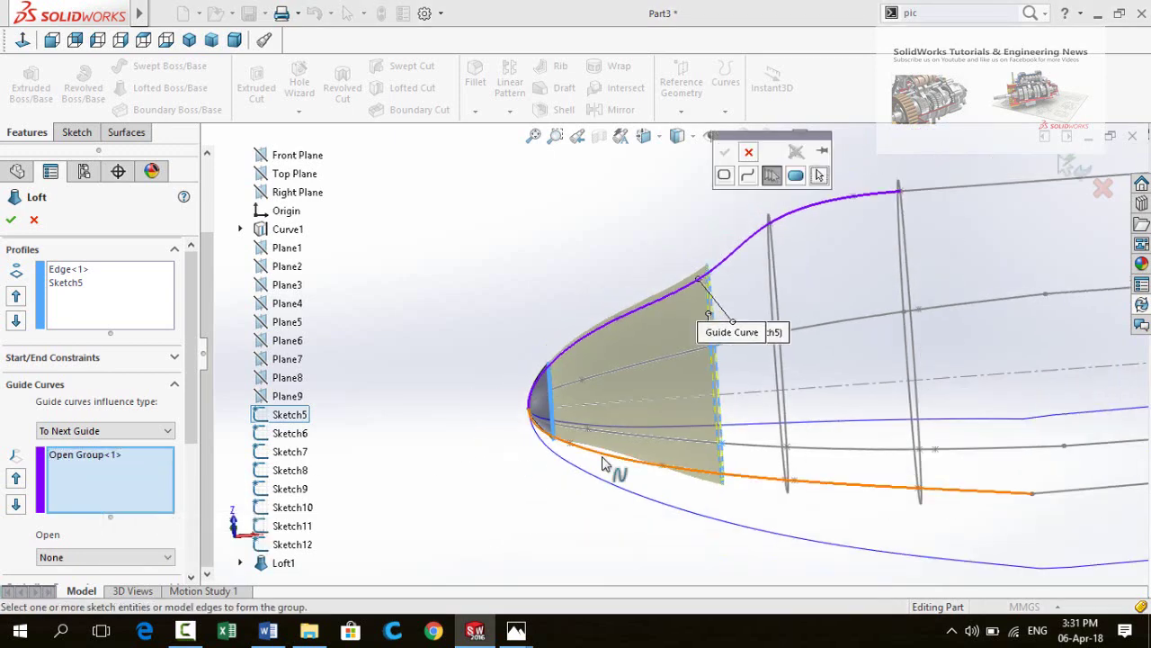
Add the bottom fuselage outline curve as the second guide
left_click(661, 464)
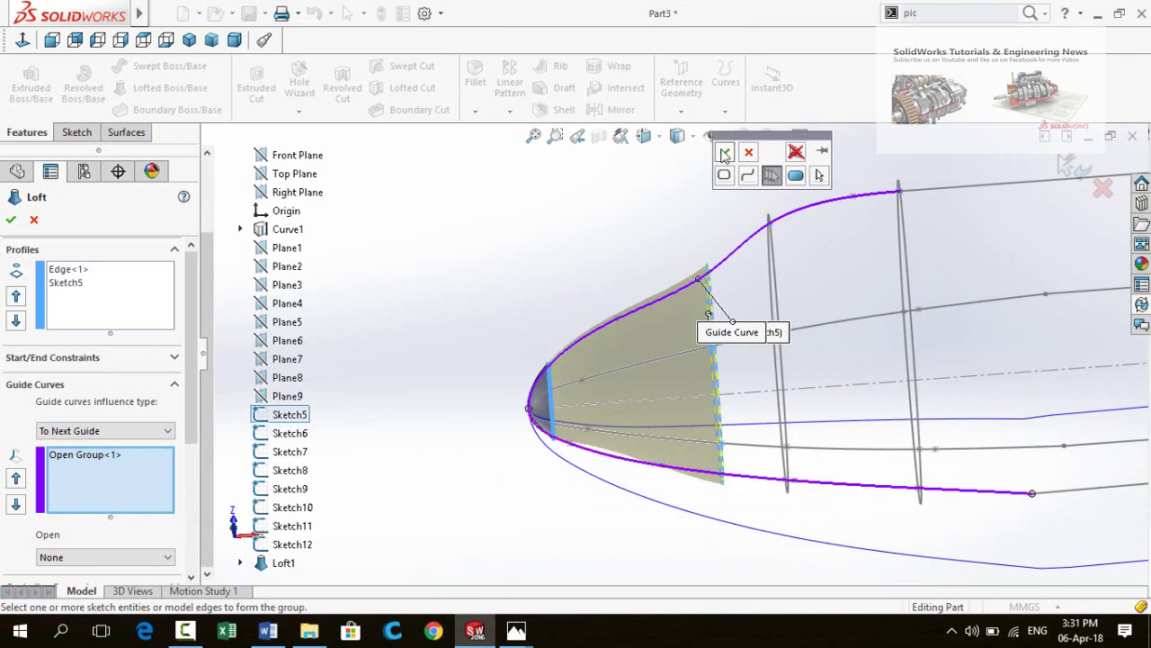
left_click(725, 155)
mouse_move(463, 307)
middle_mouse_down()
mouse_move(495, 448)
mouse_move(478, 442)
middle_mouse_up()
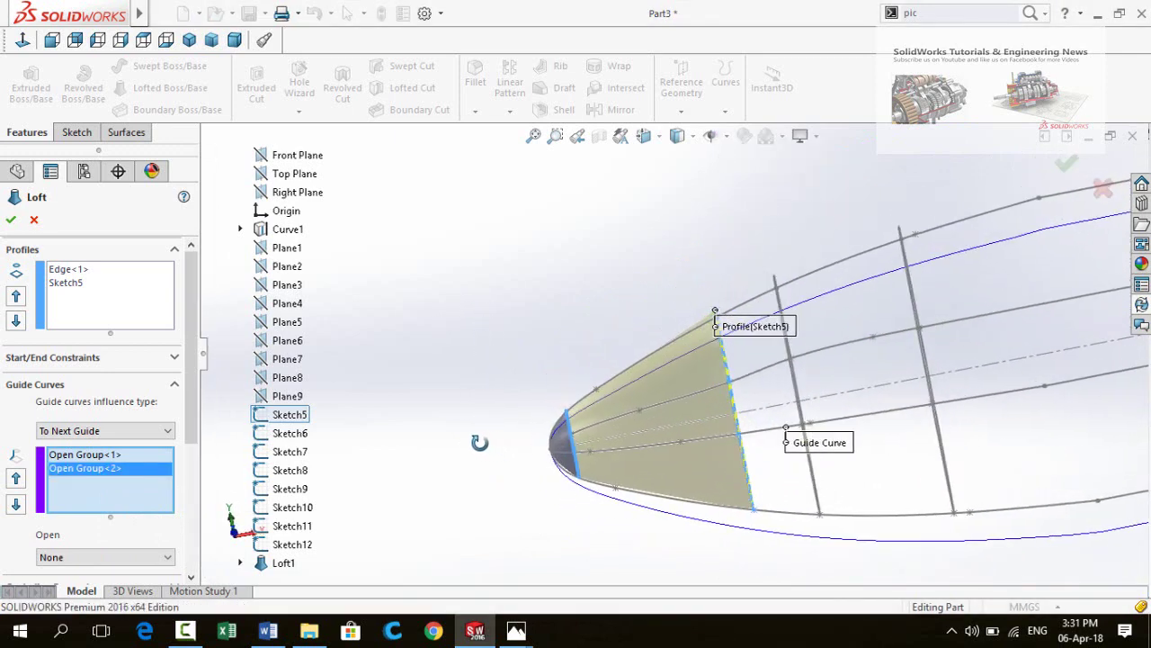
scroll(591, 374, "down", 5)
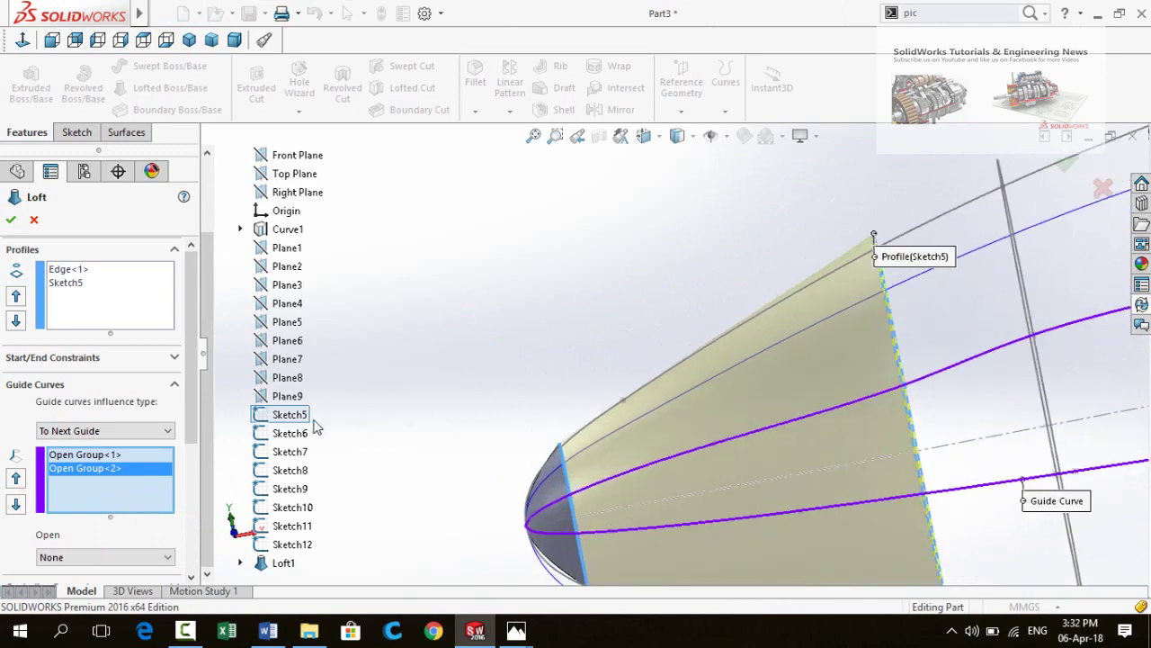
Add a side fuselage outline curve as the third guide
right_click(74, 491)
left_click(90, 523)
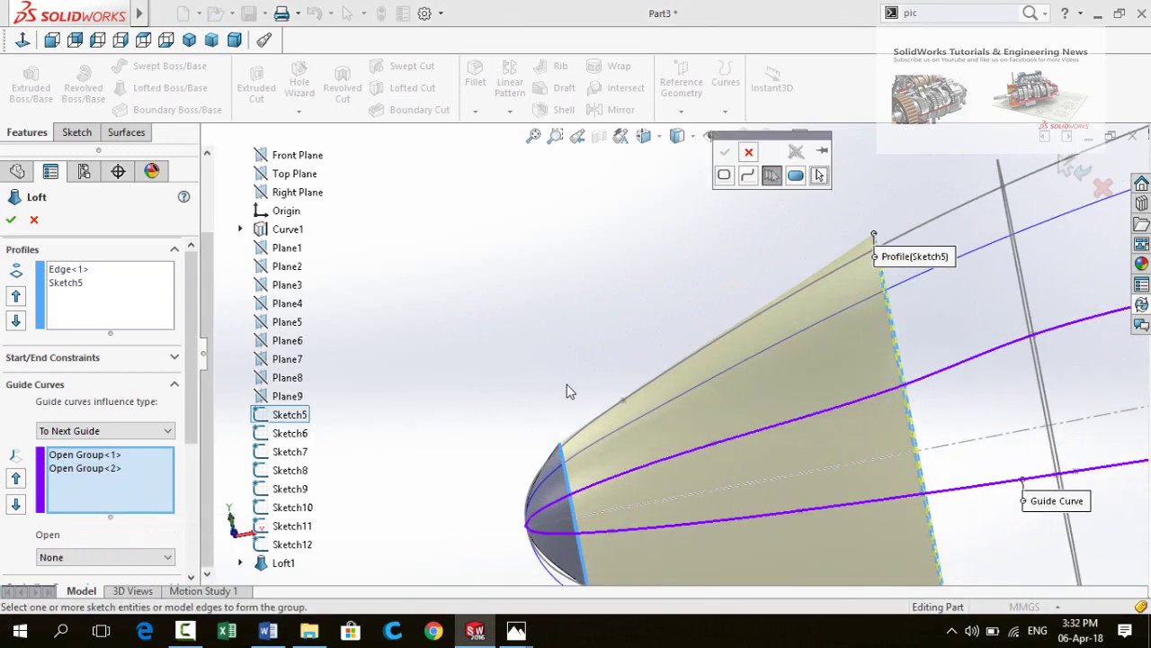
scroll(504, 374, "up", 5)
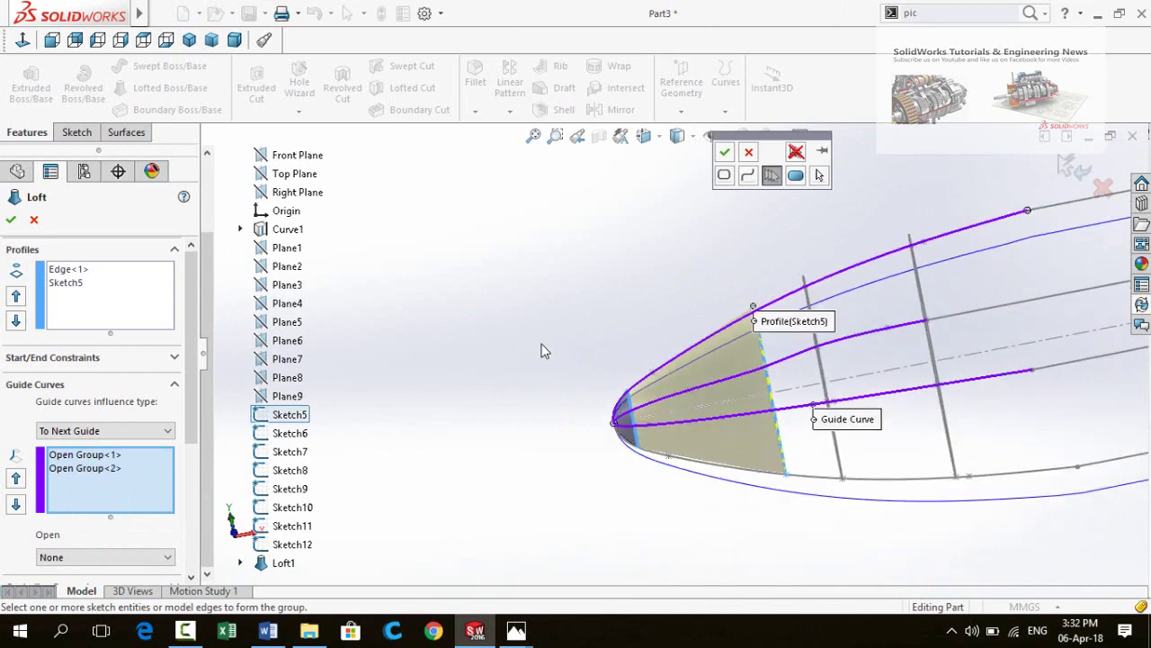
mouse_move(545, 347)
middle_mouse_down()
mouse_move(548, 358)
mouse_move(555, 350)
middle_mouse_up()
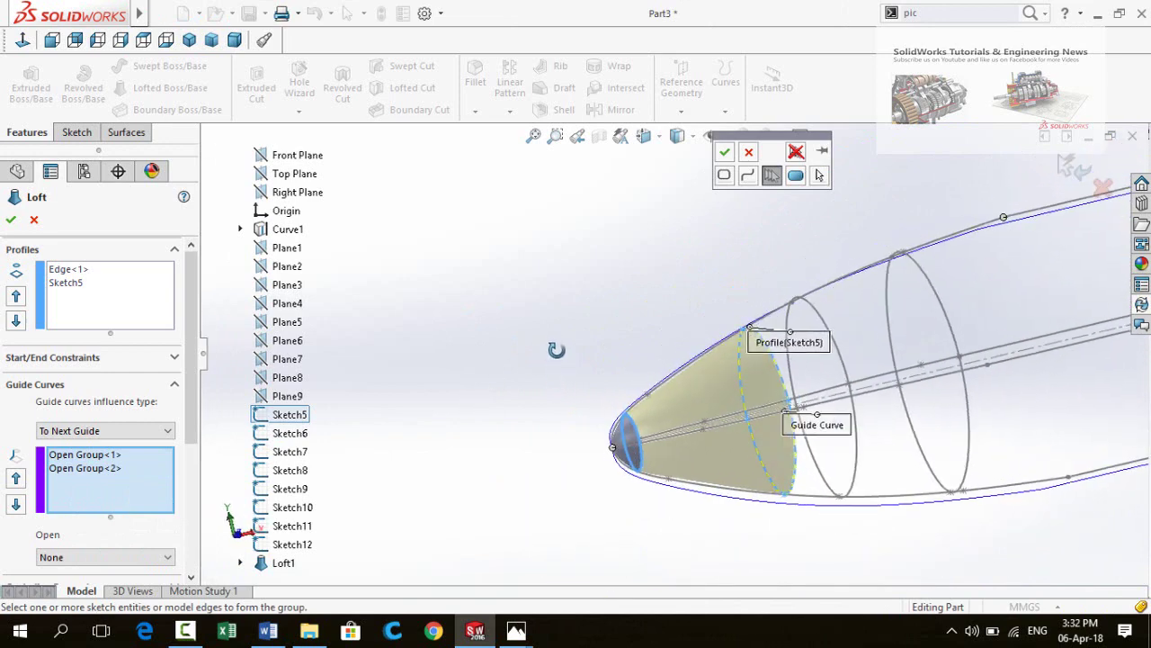
left_click(722, 153)
left_click(722, 153)
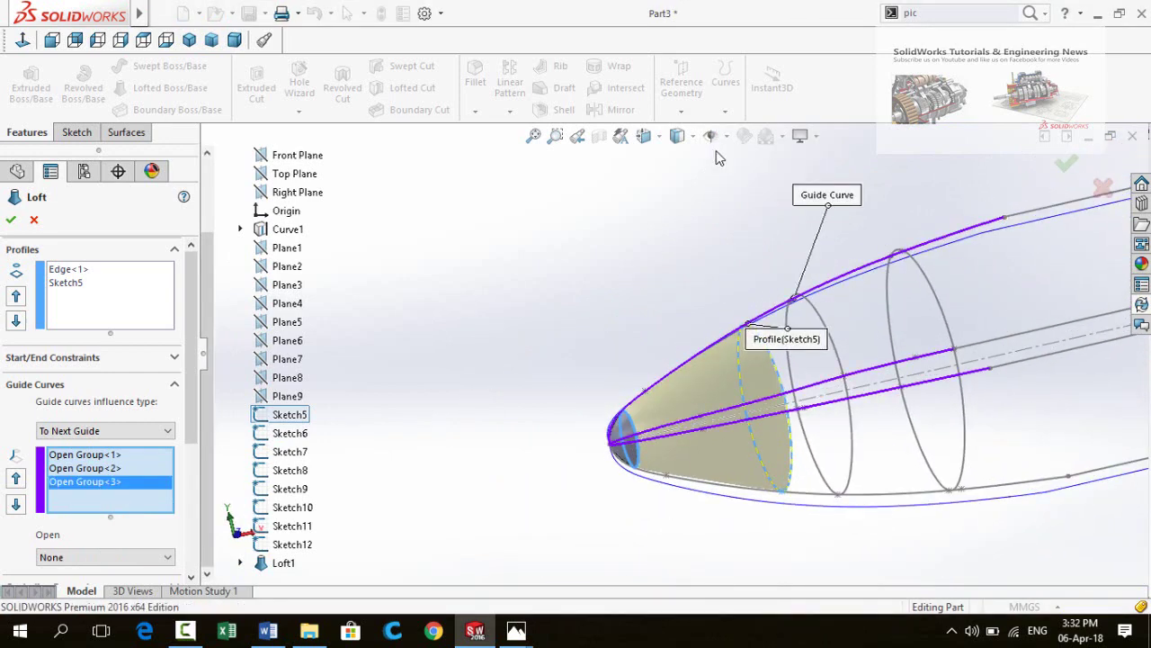
mouse_move(762, 191)
middle_mouse_down()
mouse_move(630, 225)
mouse_move(650, 239)
mouse_move(725, 246)
mouse_move(692, 441)
mouse_move(677, 442)
mouse_move(704, 443)
mouse_move(681, 442)
mouse_move(683, 432)
mouse_move(641, 460)
mouse_move(599, 455)
mouse_move(597, 422)
middle_mouse_up()
scroll(641, 460, "down", 5)
Pick the remaining side outline curve as the fourth guide
right_click(101, 500)
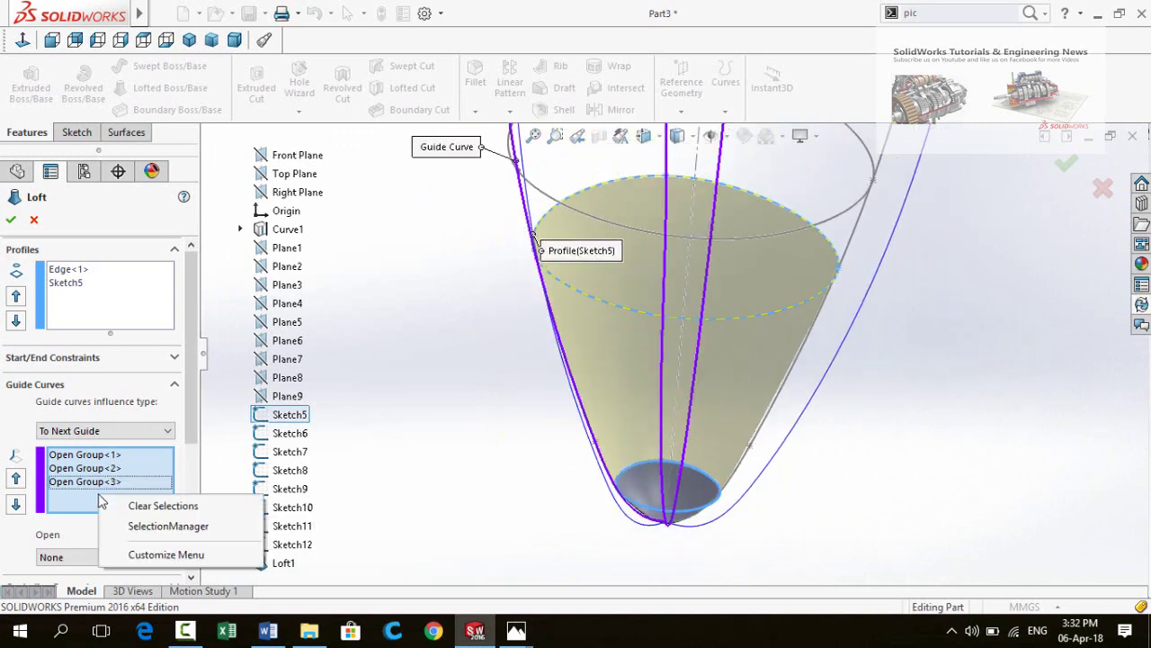
left_click(150, 528)
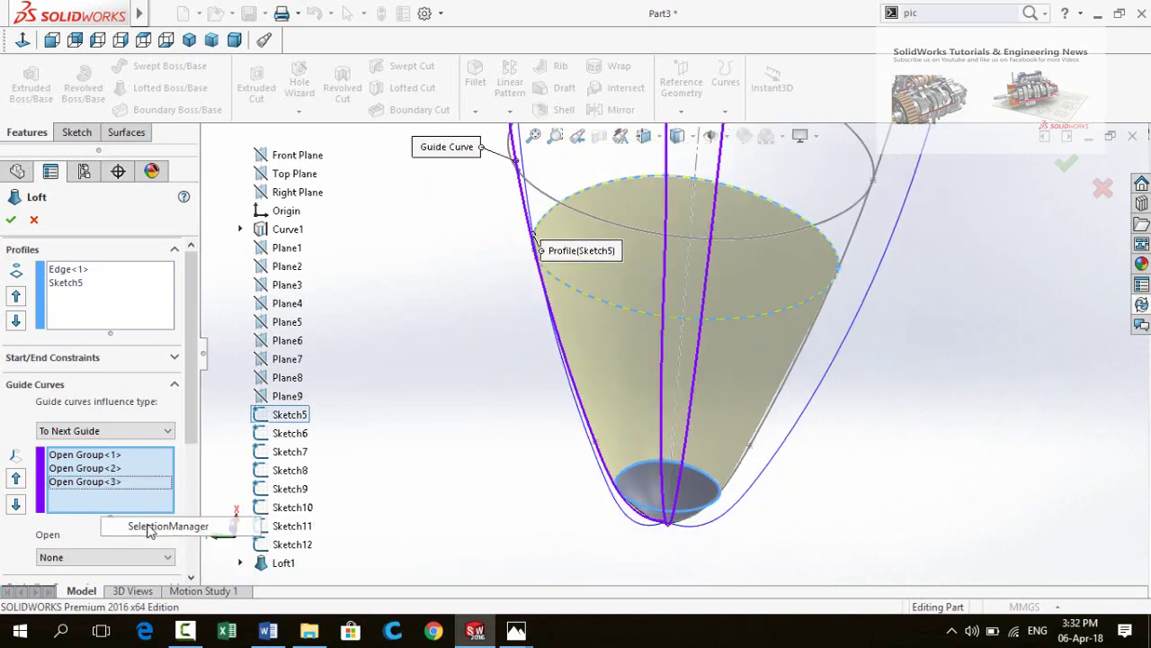
left_click(777, 405)
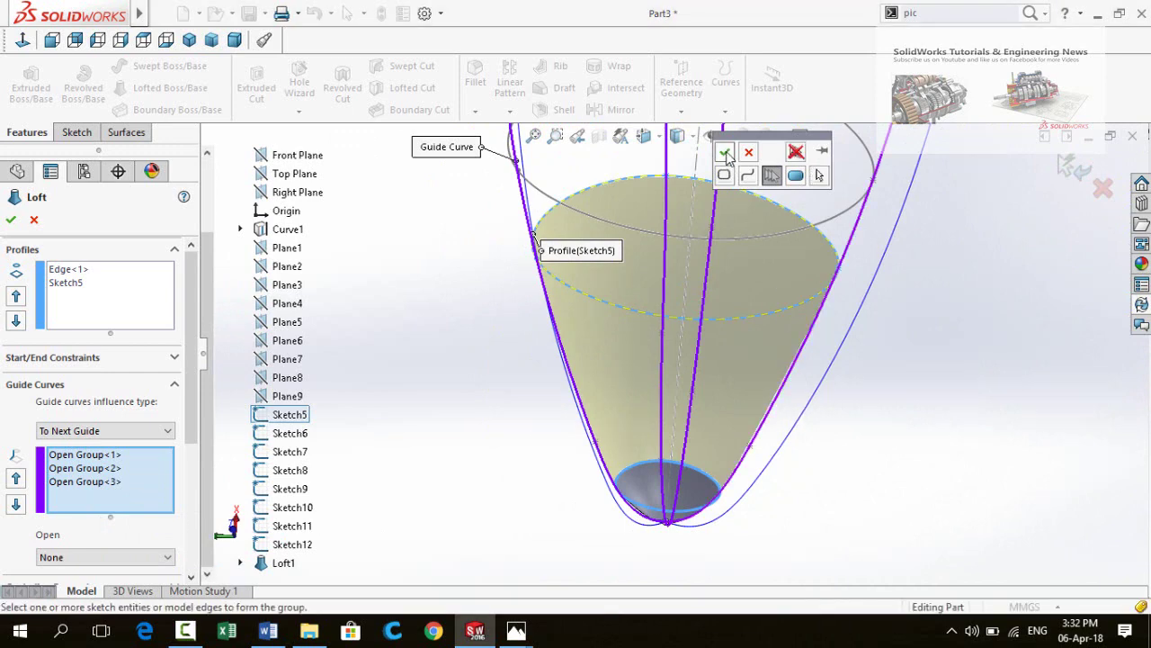
Add the fourth guide curve to finish the previous nose loft, then inspect it
left_click(725, 153)
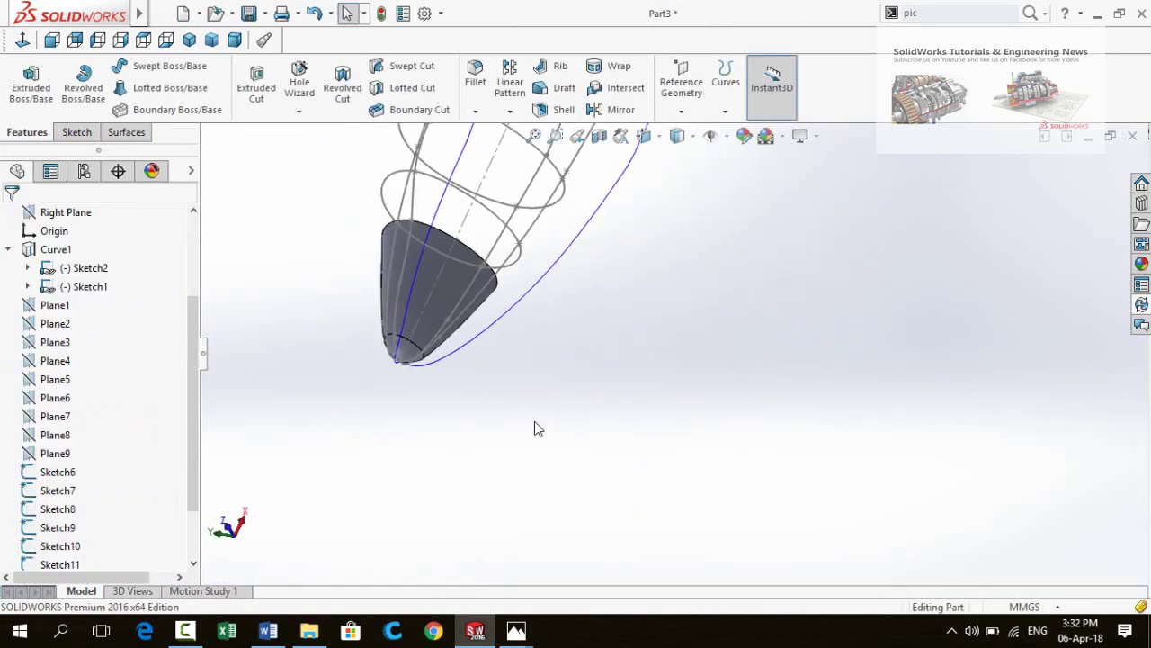
middle_click_drag(537, 426, 540, 126)
scroll(591, 378, "down", 5)
middle_click_drag(565, 376, 574, 374)
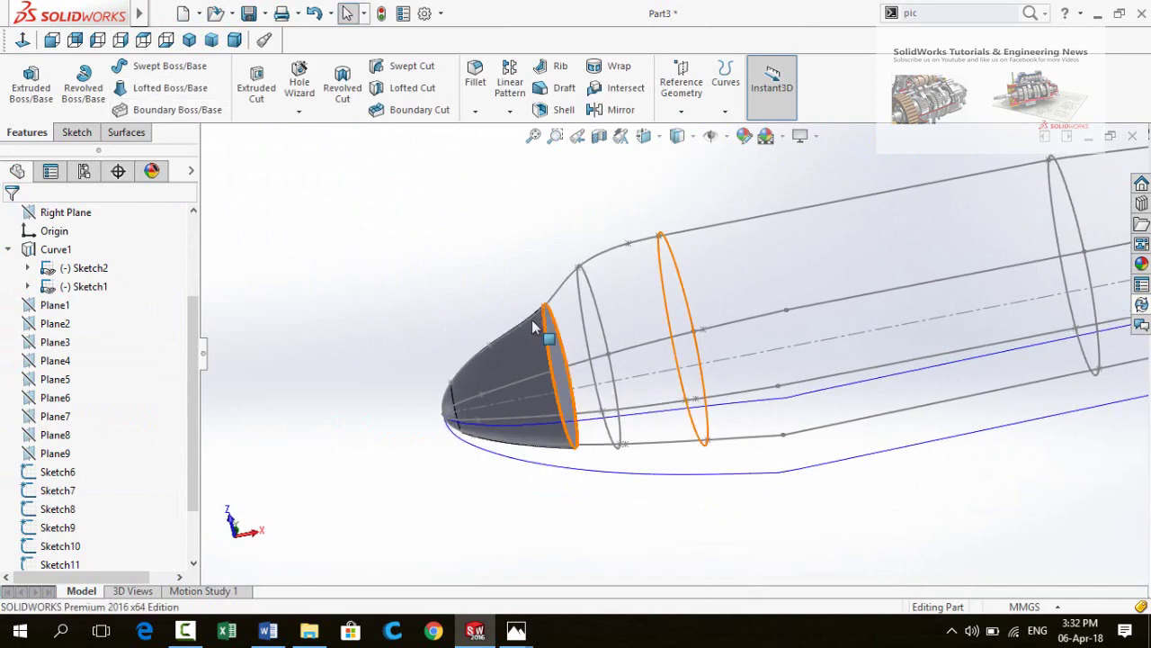
Start a loft from the nose's rear edge to Sketch6, with the top outline as the first guide curve
left_click(144, 89)
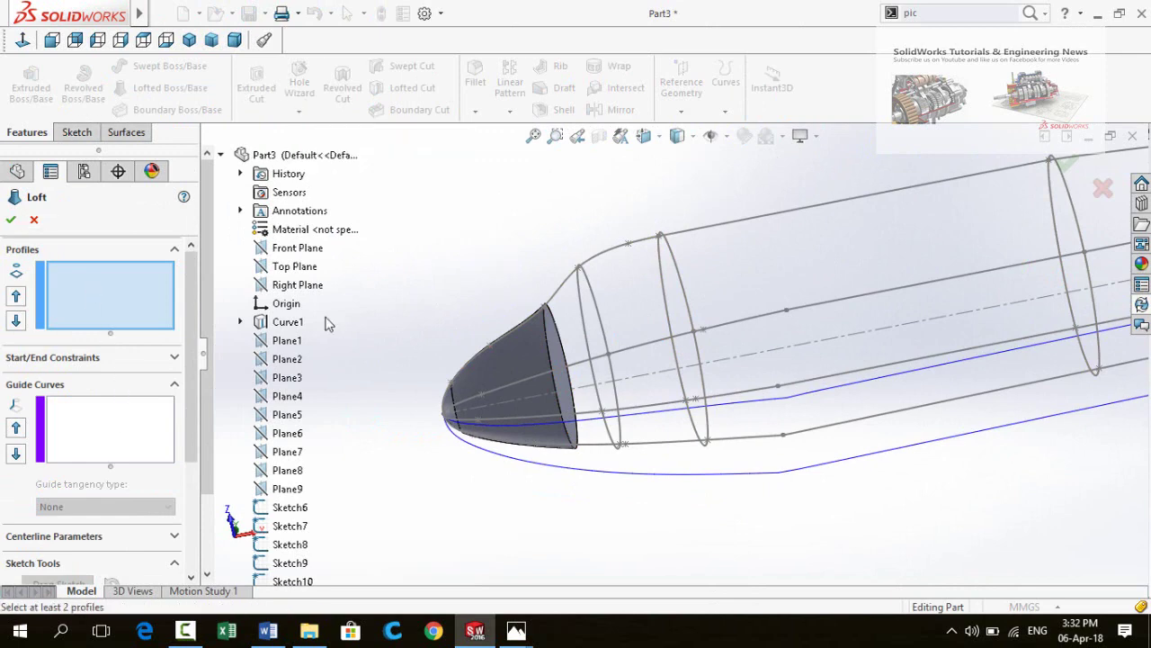
left_click(548, 338)
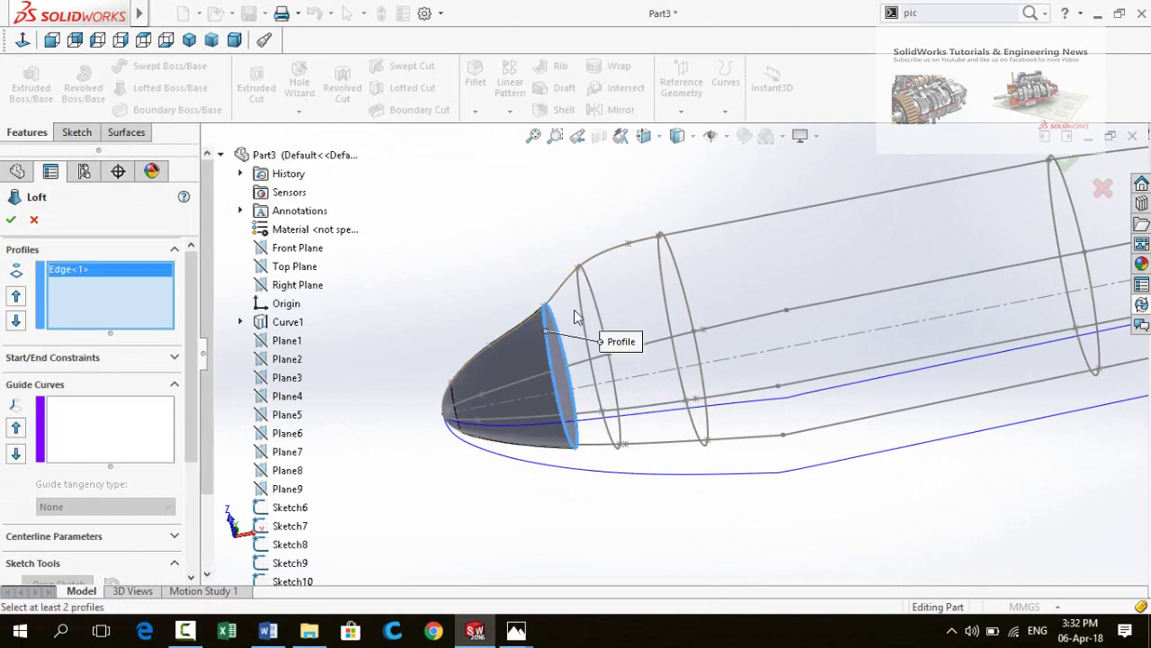
left_click(582, 322)
left_click(85, 419)
right_click(86, 419)
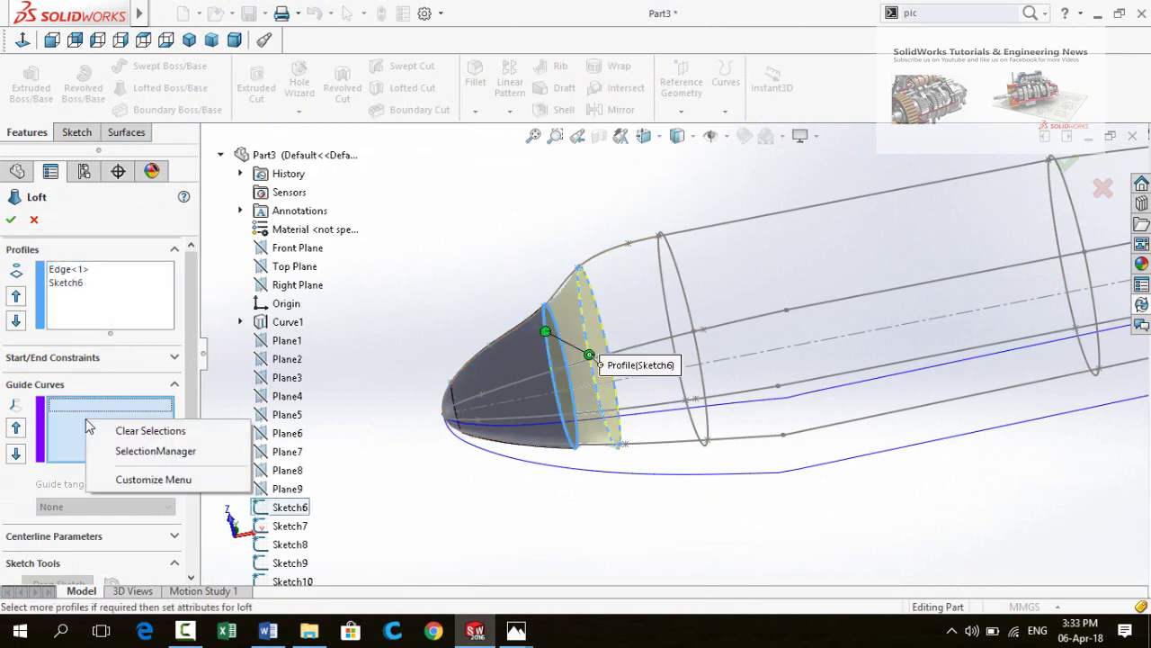
left_click(157, 450)
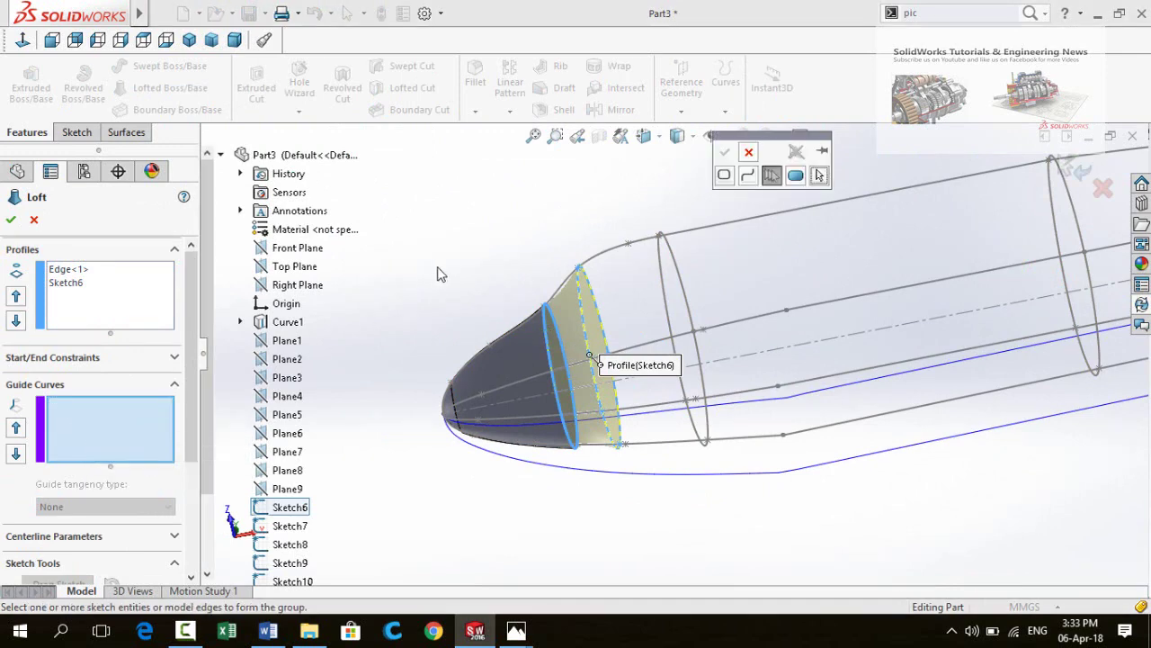
left_click(559, 288)
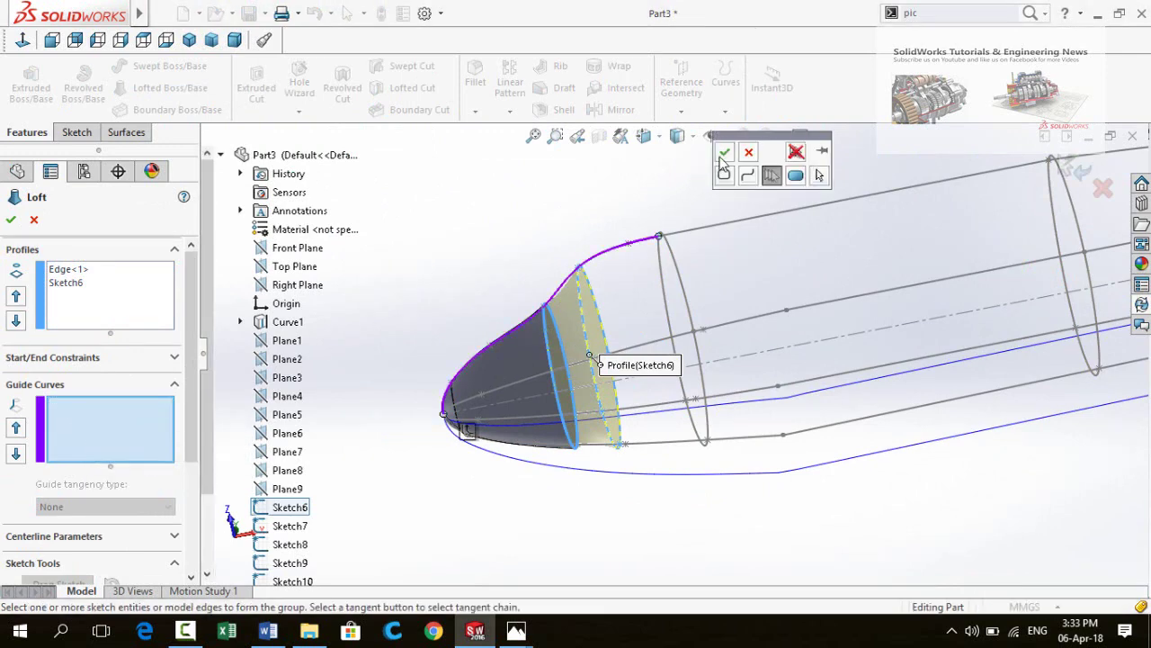
left_click(724, 152)
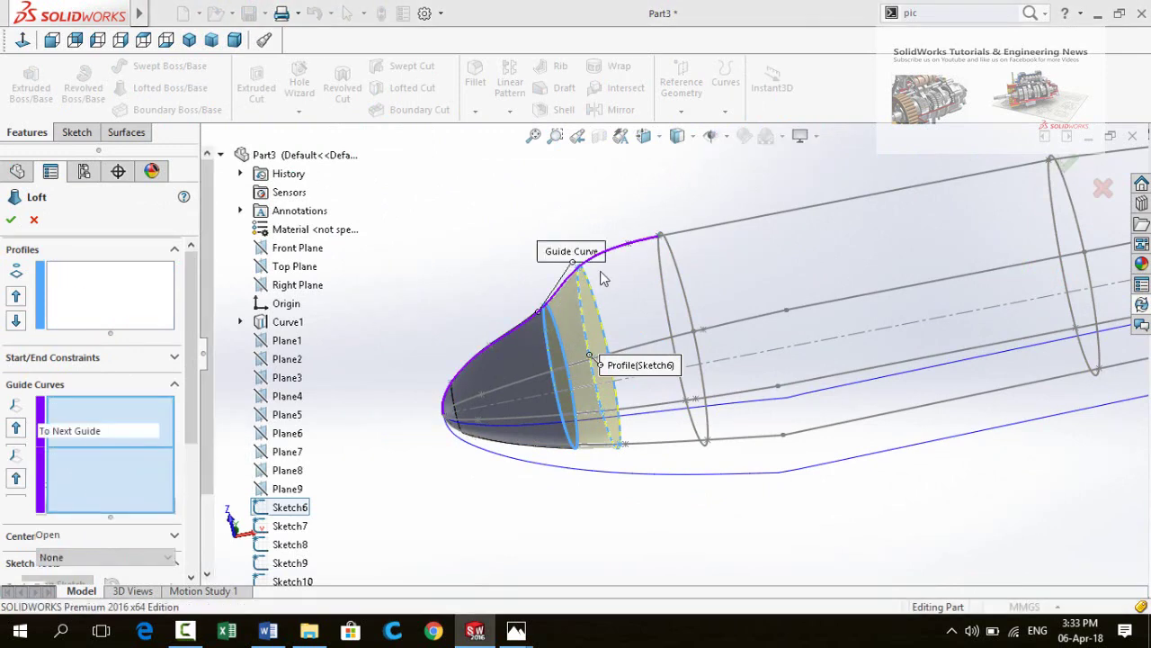
Add the bottom and middle side outline curves as the second and third guide curves
right_click(99, 494)
left_click(166, 523)
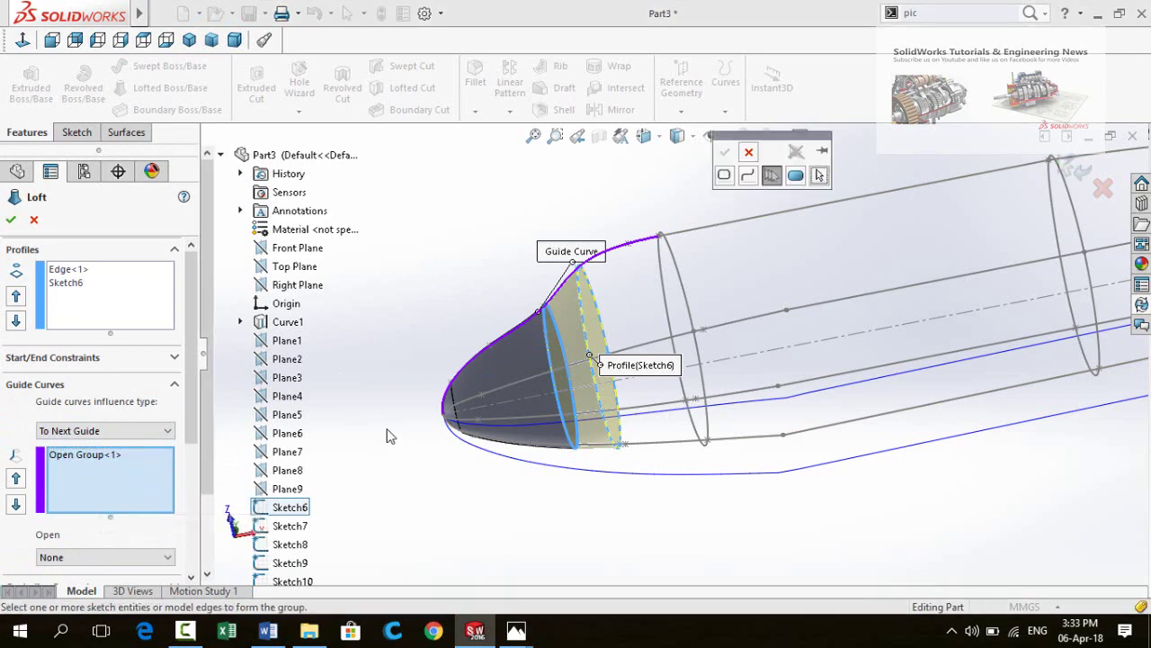
middle_click_drag(427, 342, 475, 483)
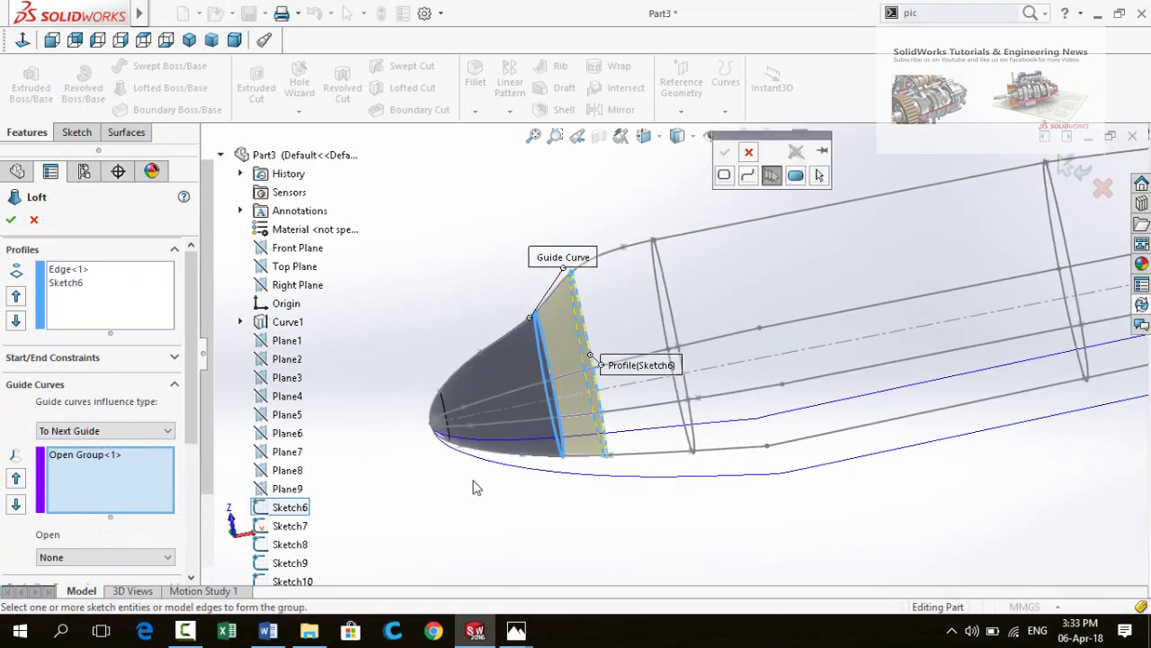
left_click(603, 455)
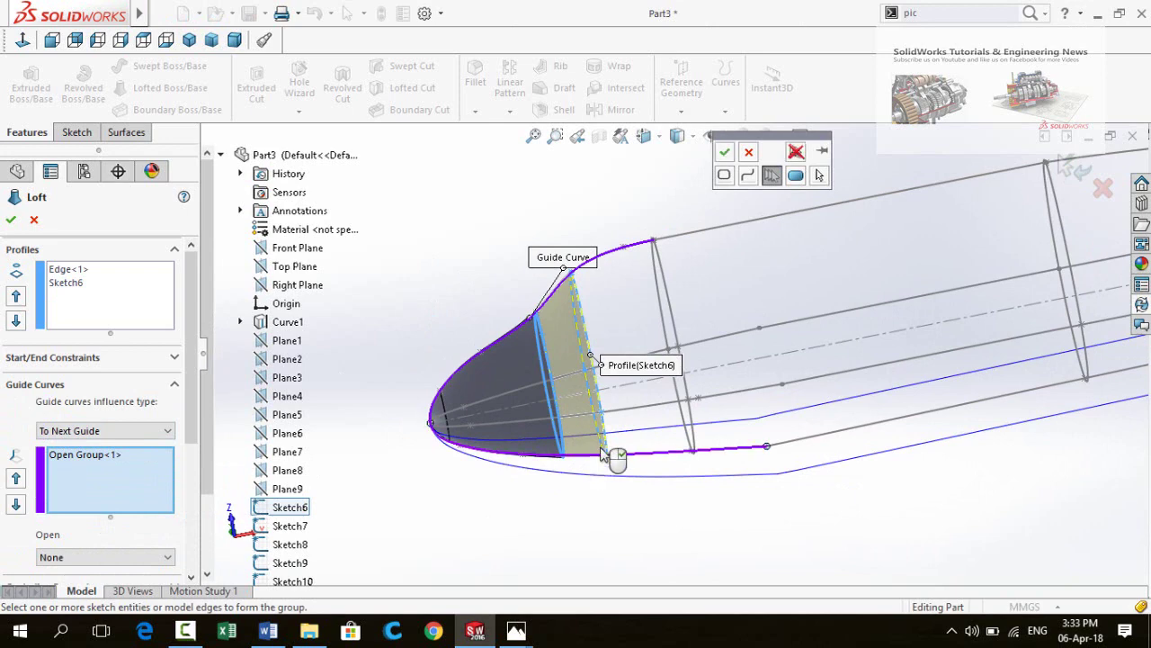
left_click(727, 158)
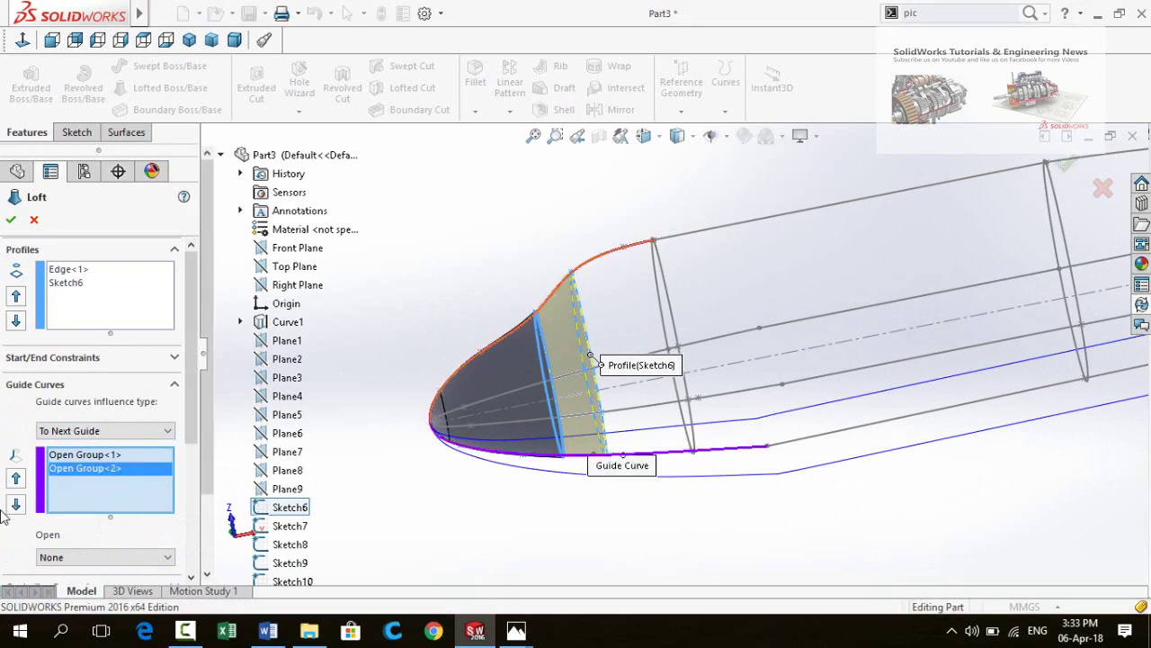
right_click(119, 502)
left_click(193, 527)
left_click(495, 441)
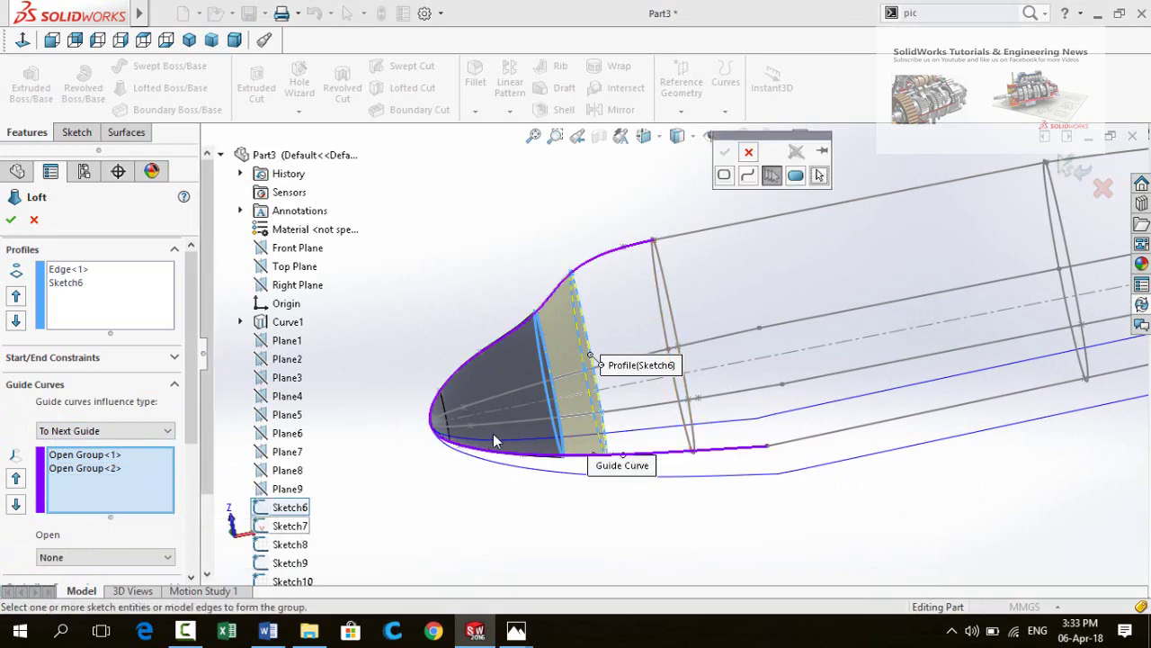
left_click(580, 424)
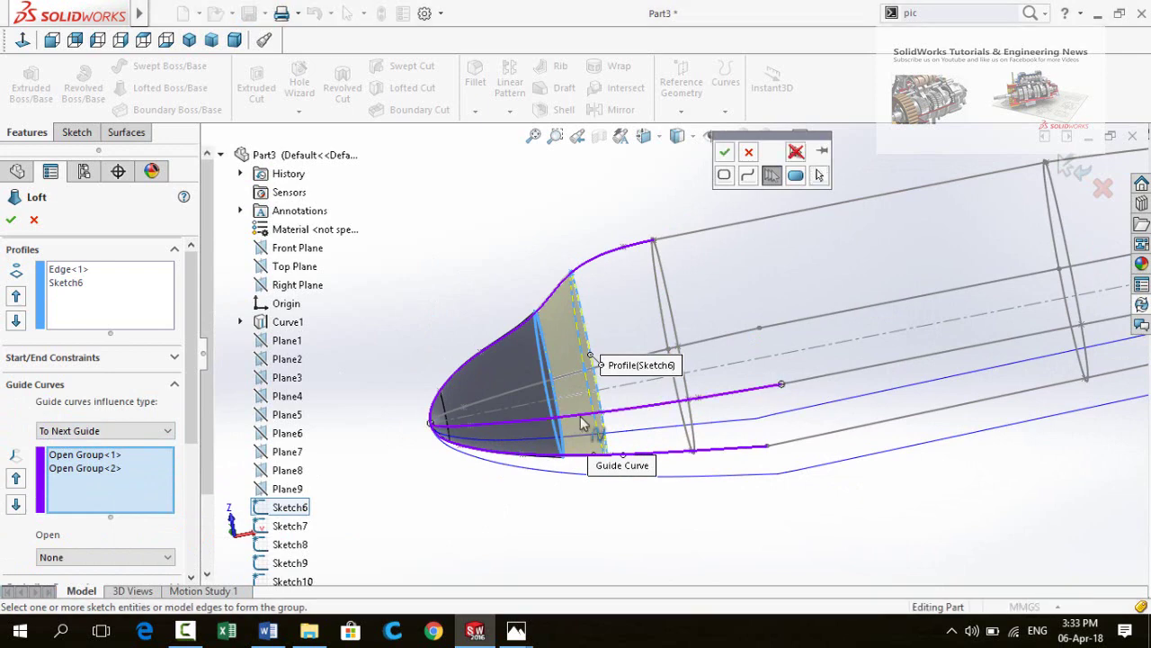
left_click(724, 151)
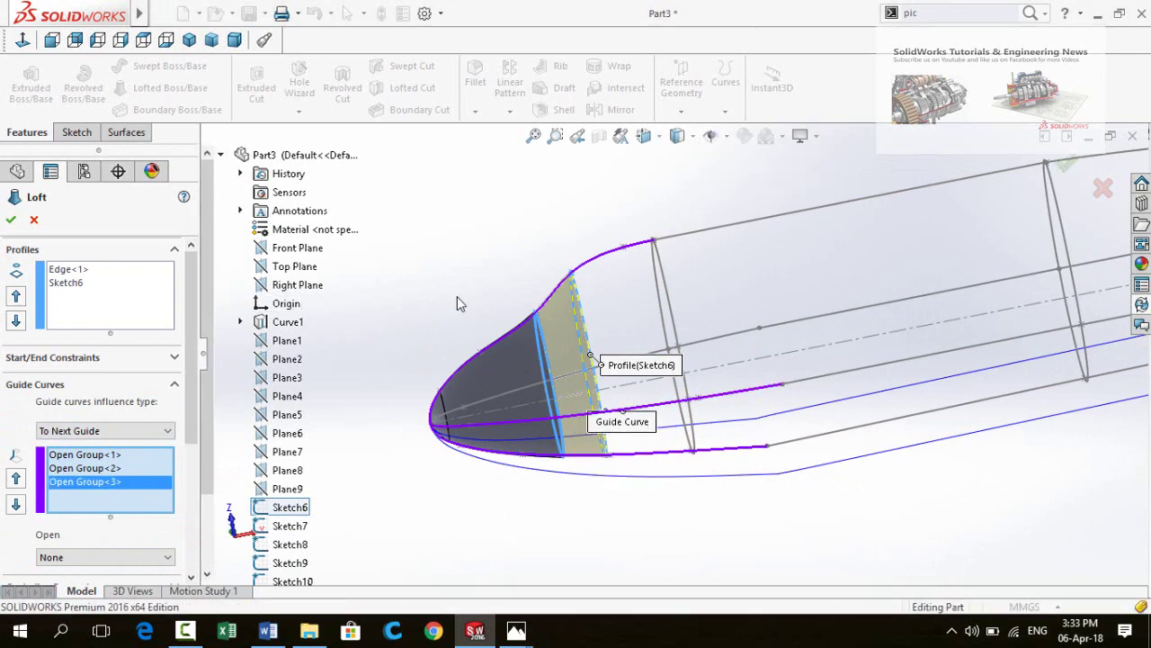
Add the fourth guide curve and confirm the nose loft
middle_click_drag(457, 303, 552, 401)
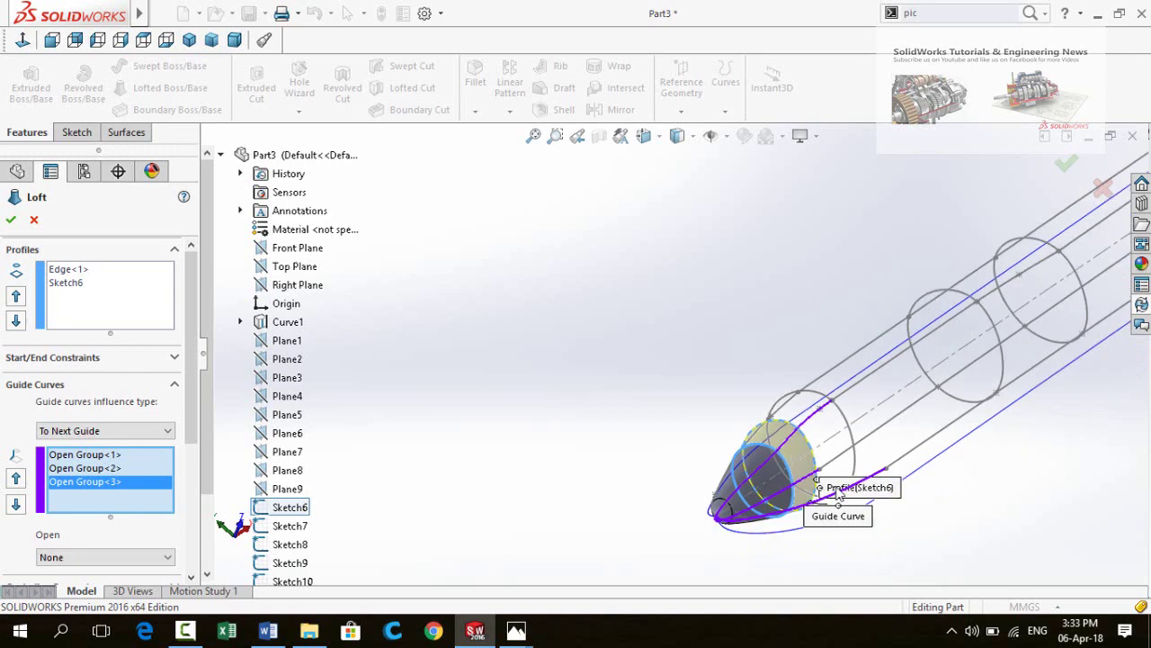
scroll(836, 493, "down", 2)
scroll(625, 372, "down", 2)
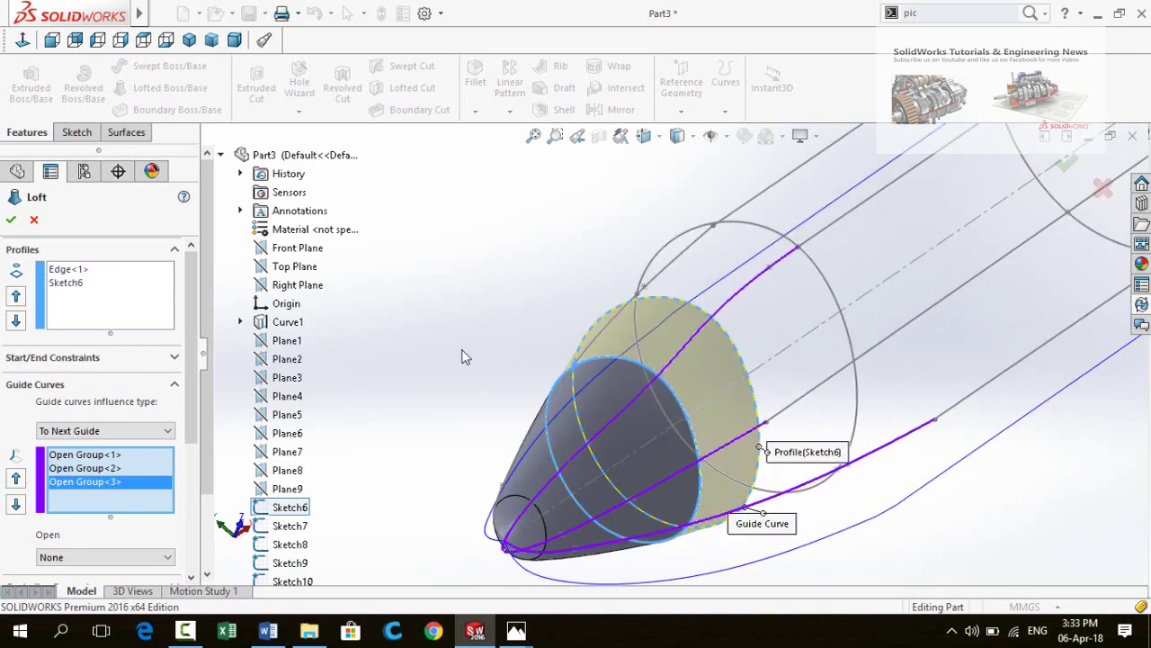
right_click(105, 506)
left_click(133, 536)
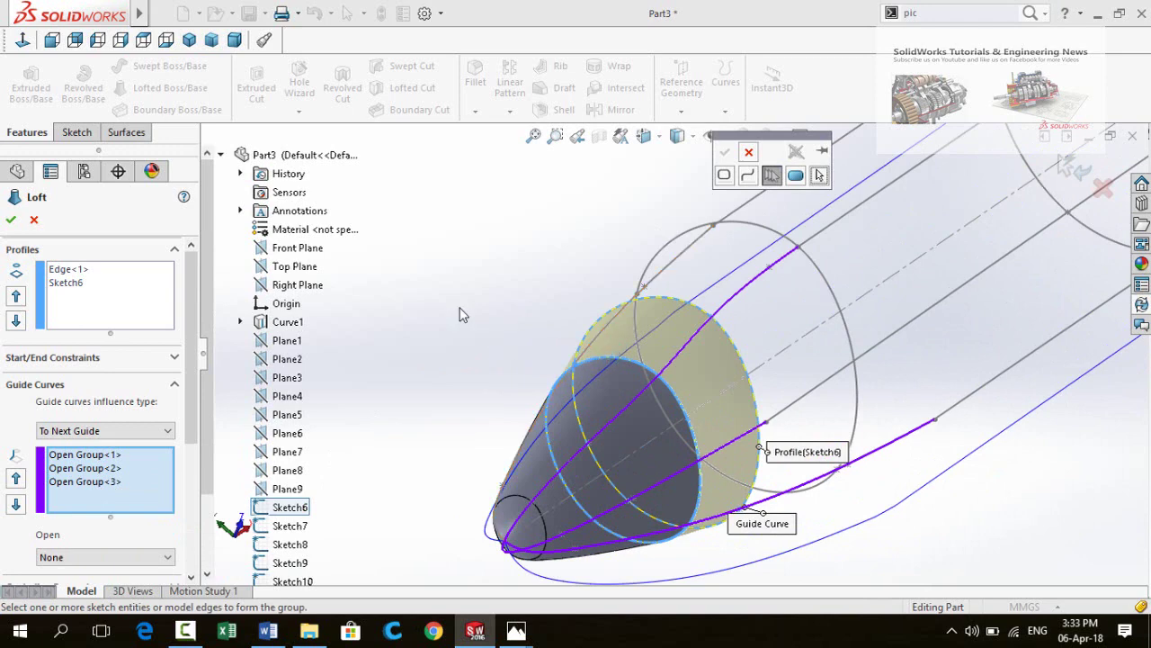
middle_click_drag(594, 342, 522, 378)
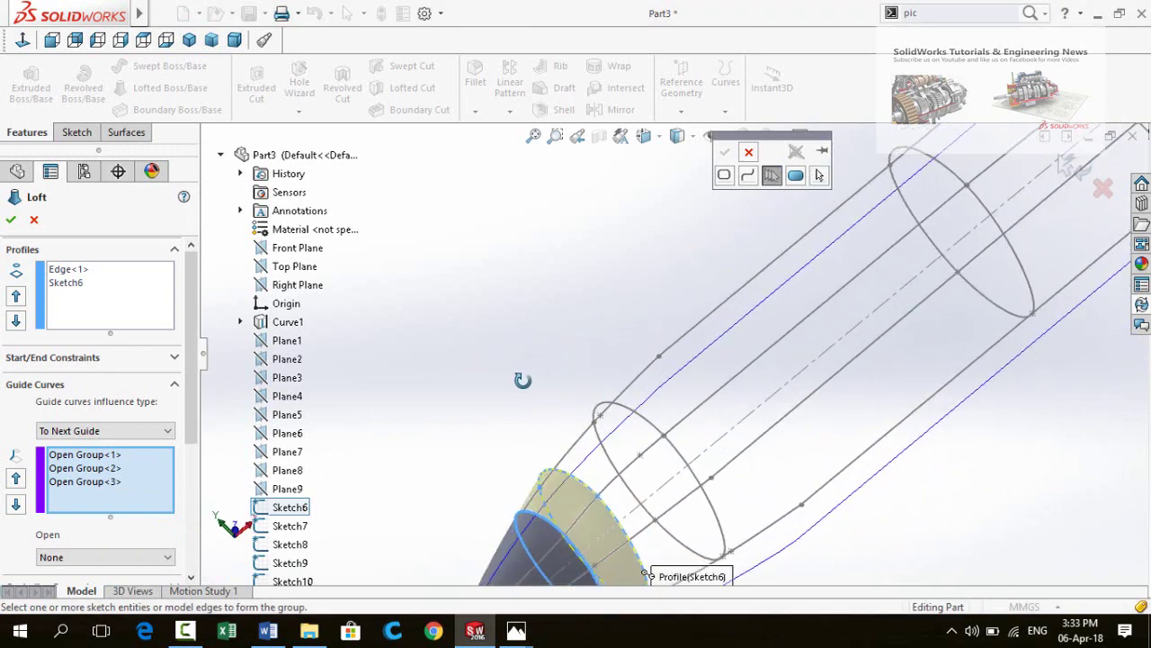
left_click(574, 455)
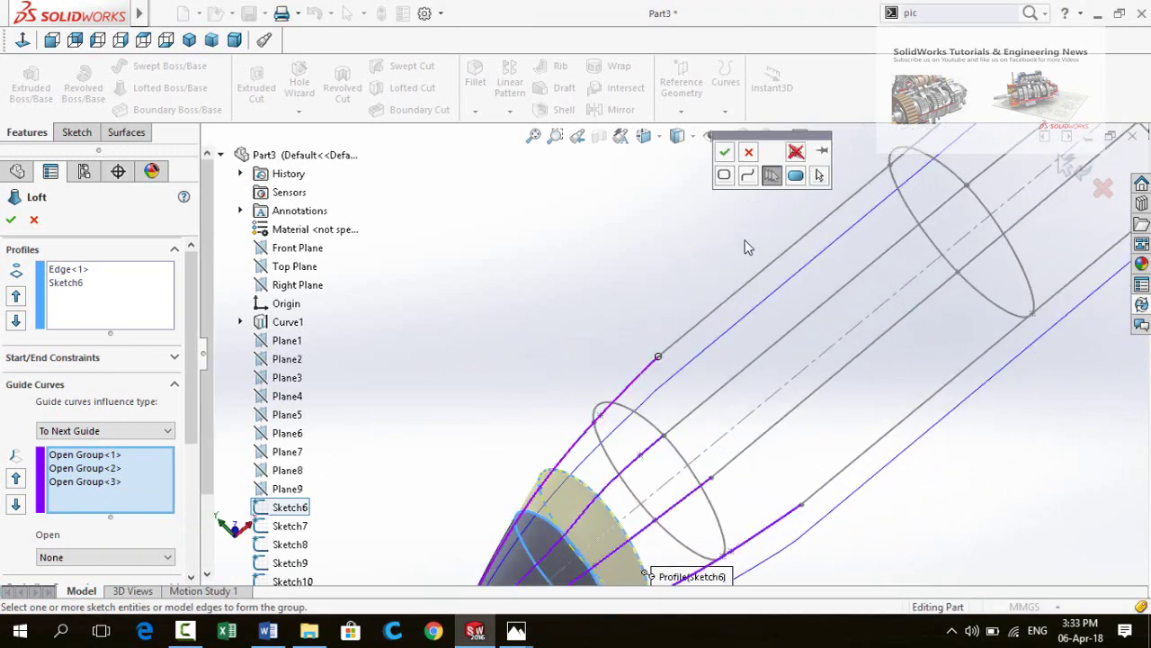
left_click(724, 153)
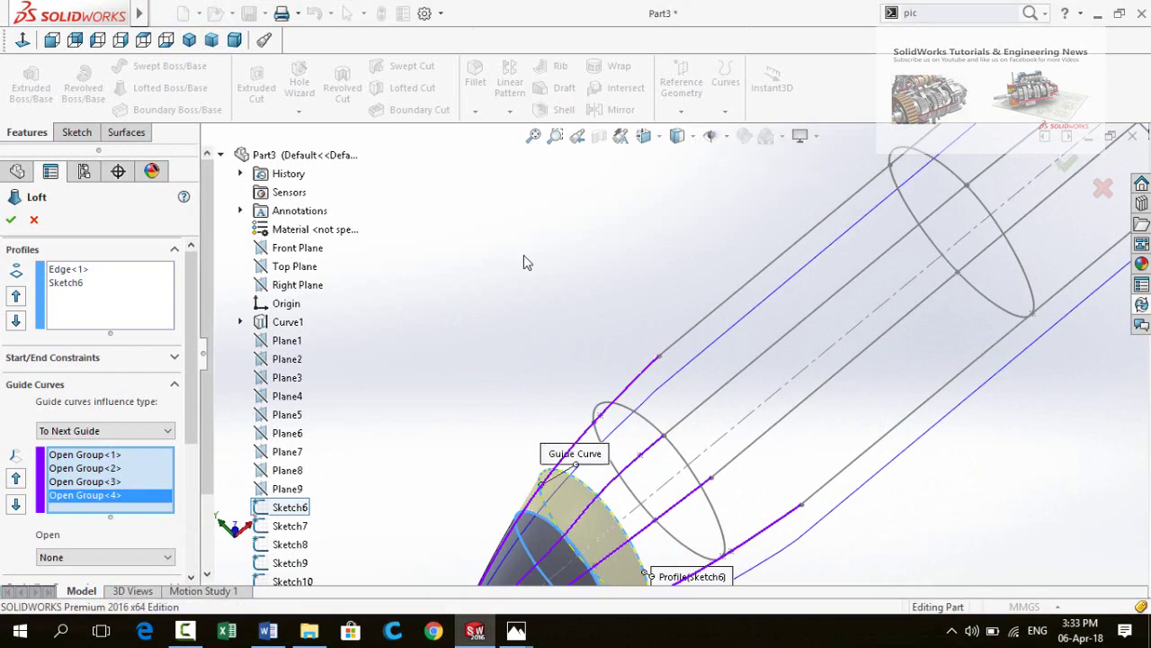
left_click(10, 223)
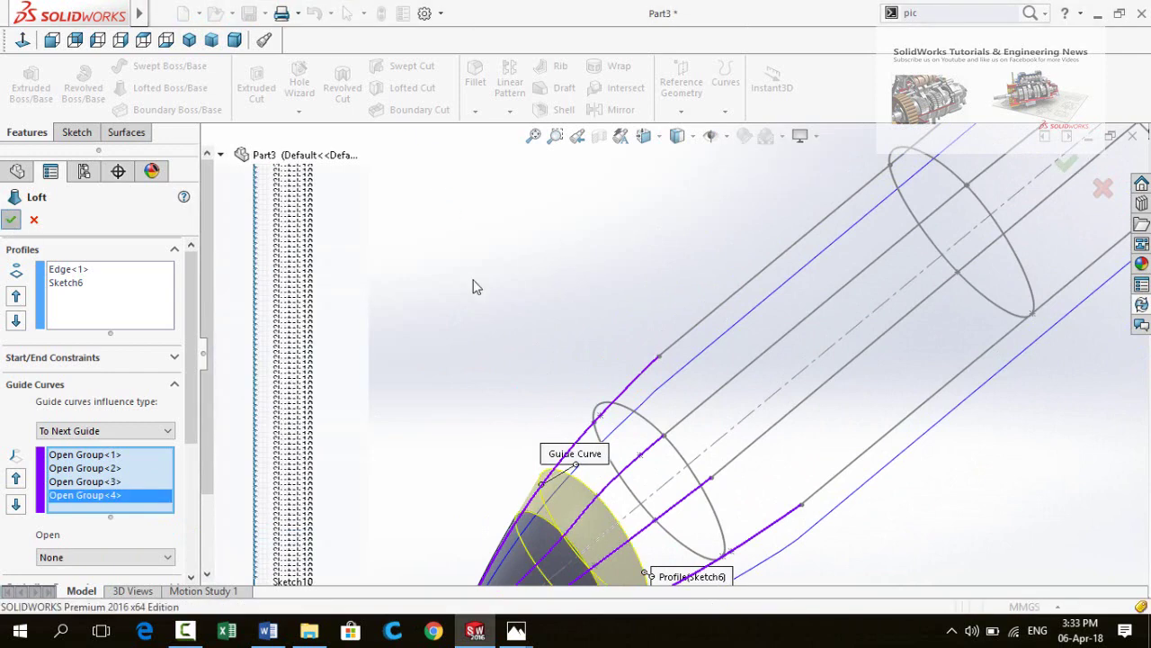
scroll(526, 315, "up", 5)
mouse_move(527, 315)
middle_mouse_down()
mouse_move(580, 302)
mouse_move(542, 254)
mouse_move(527, 332)
middle_mouse_up()
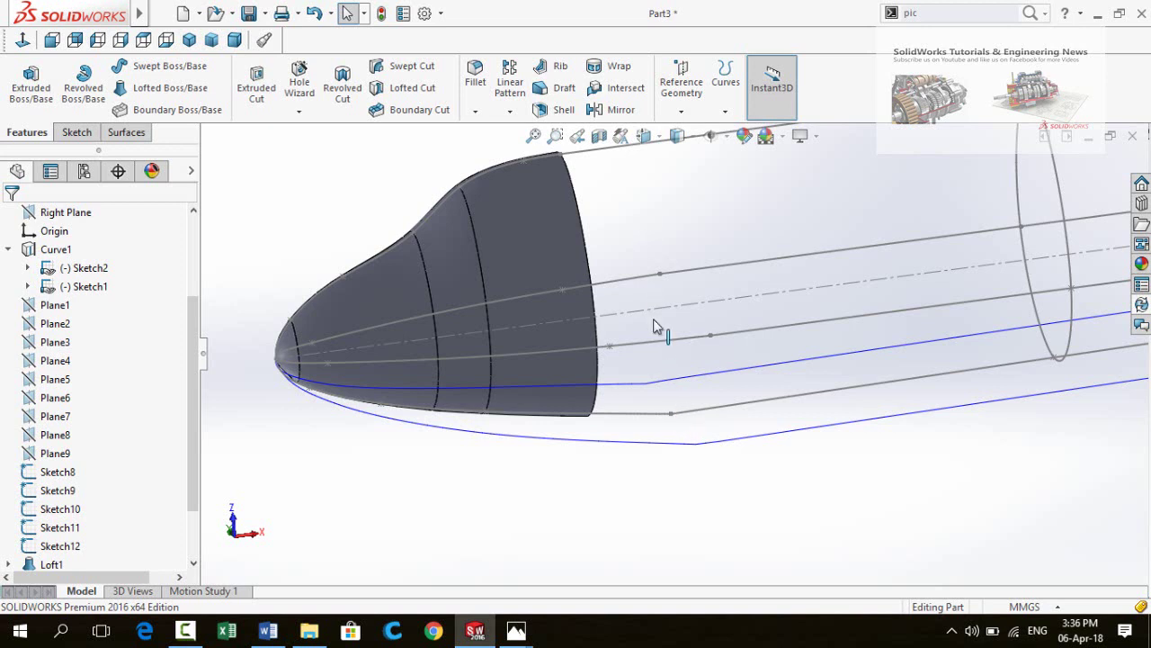
Create Plane10 parallel to the Right Plane through a guide-curve point, and start Sketch13 on it
left_click(681, 101)
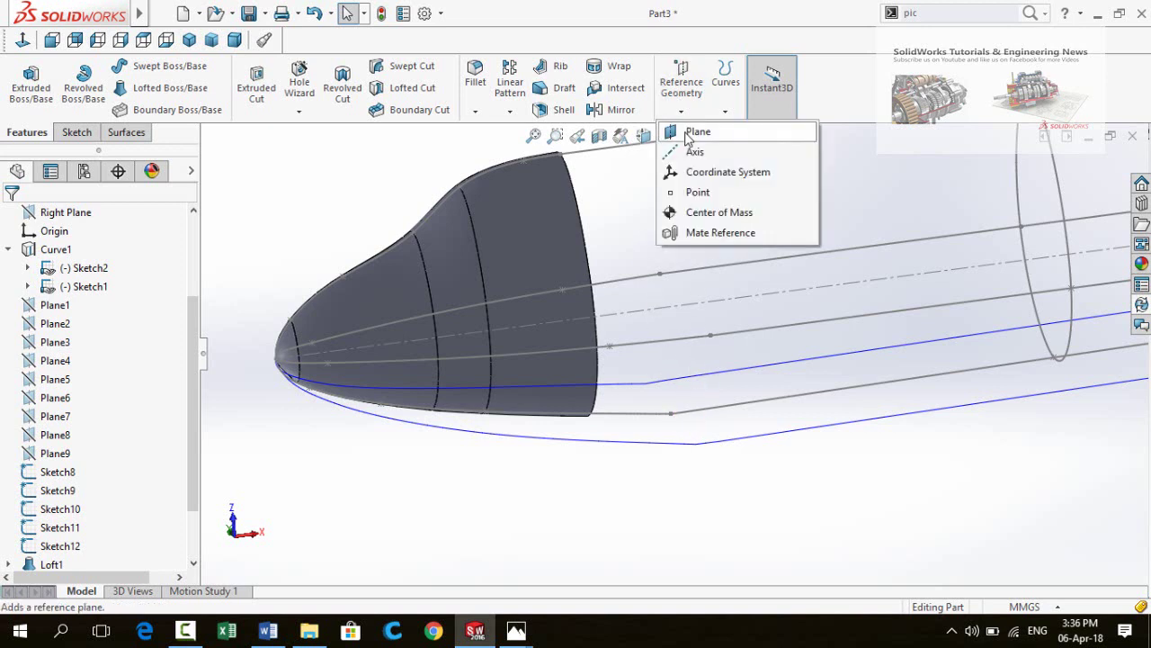
left_click(698, 133)
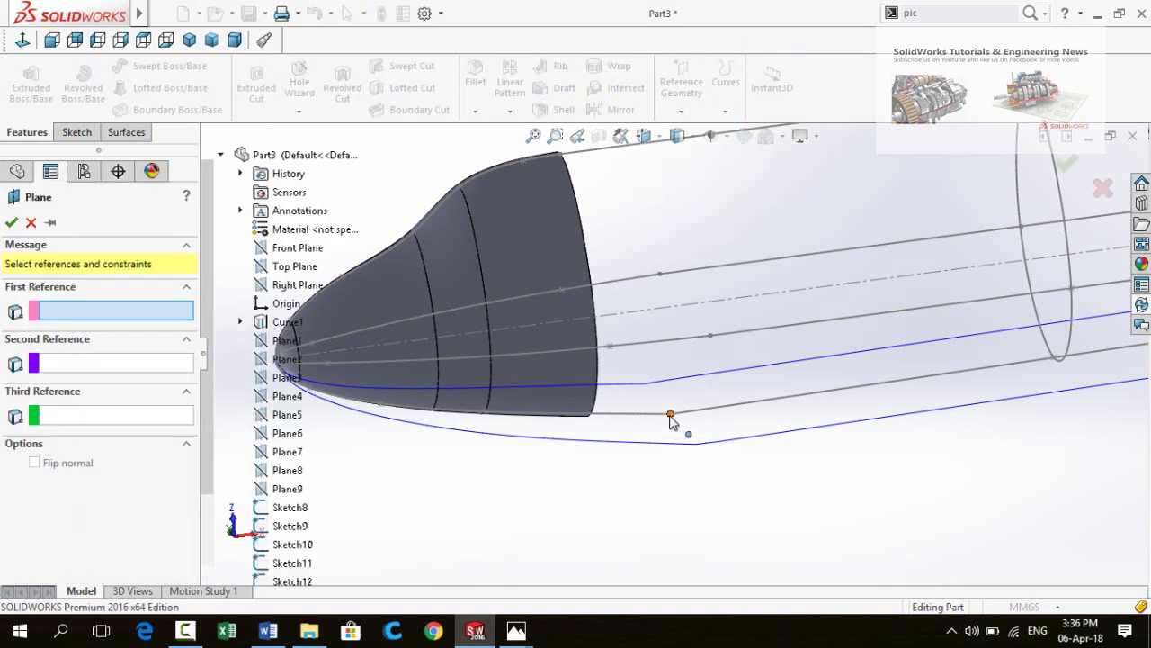
scroll(670, 418, "up", 3)
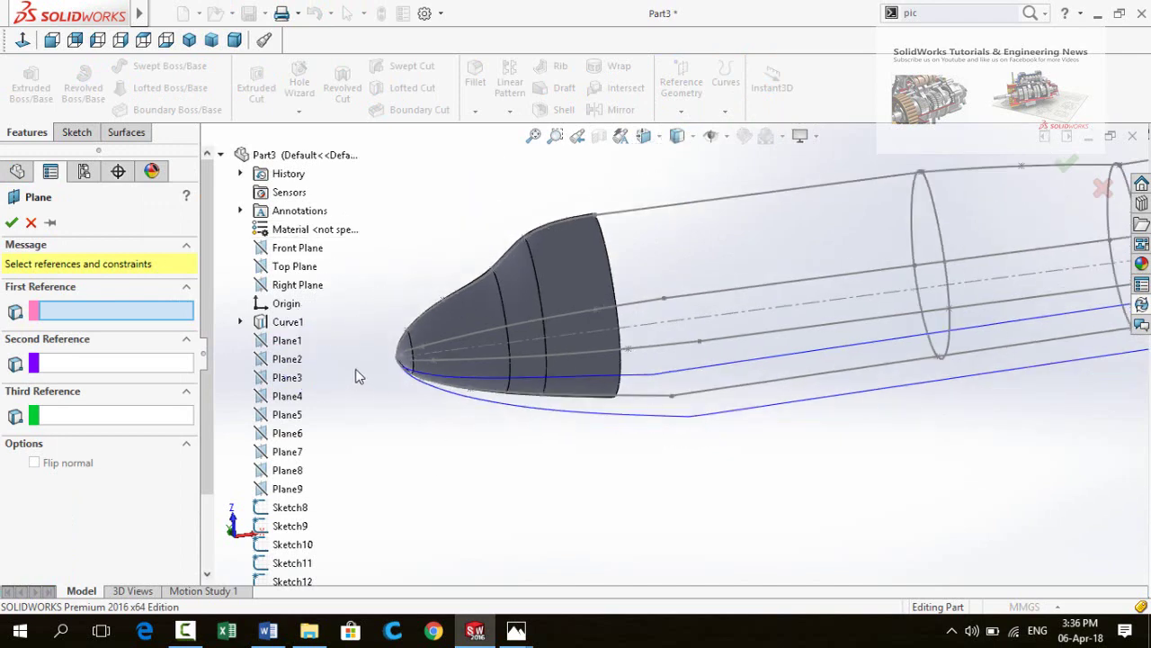
left_click(298, 285)
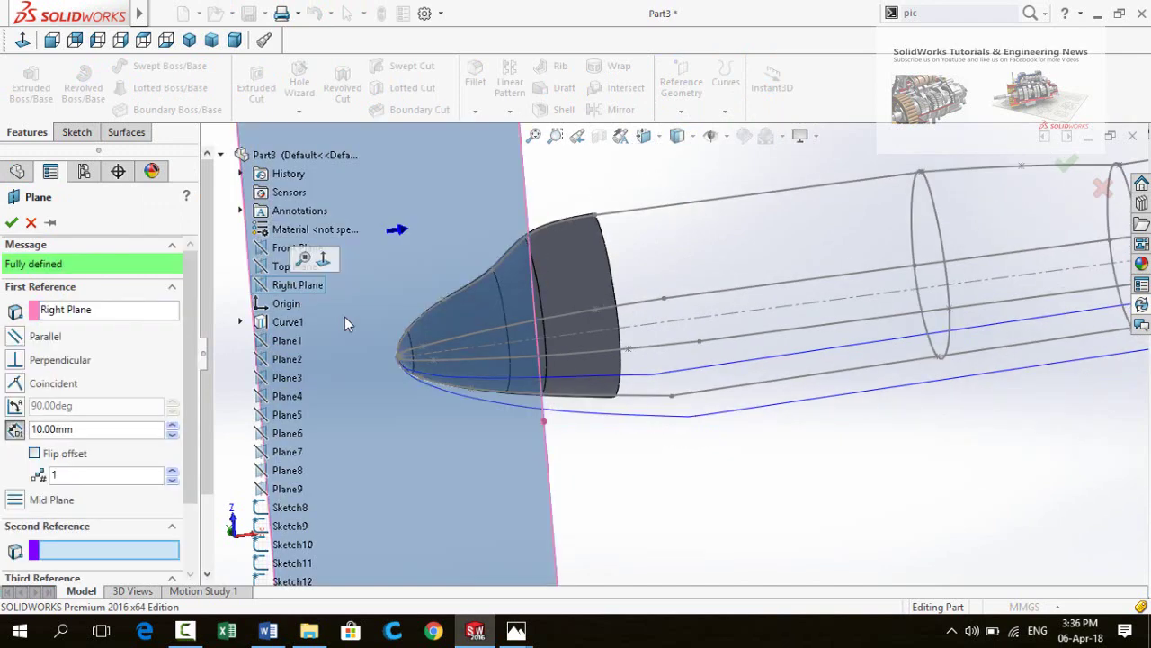
left_click(672, 400)
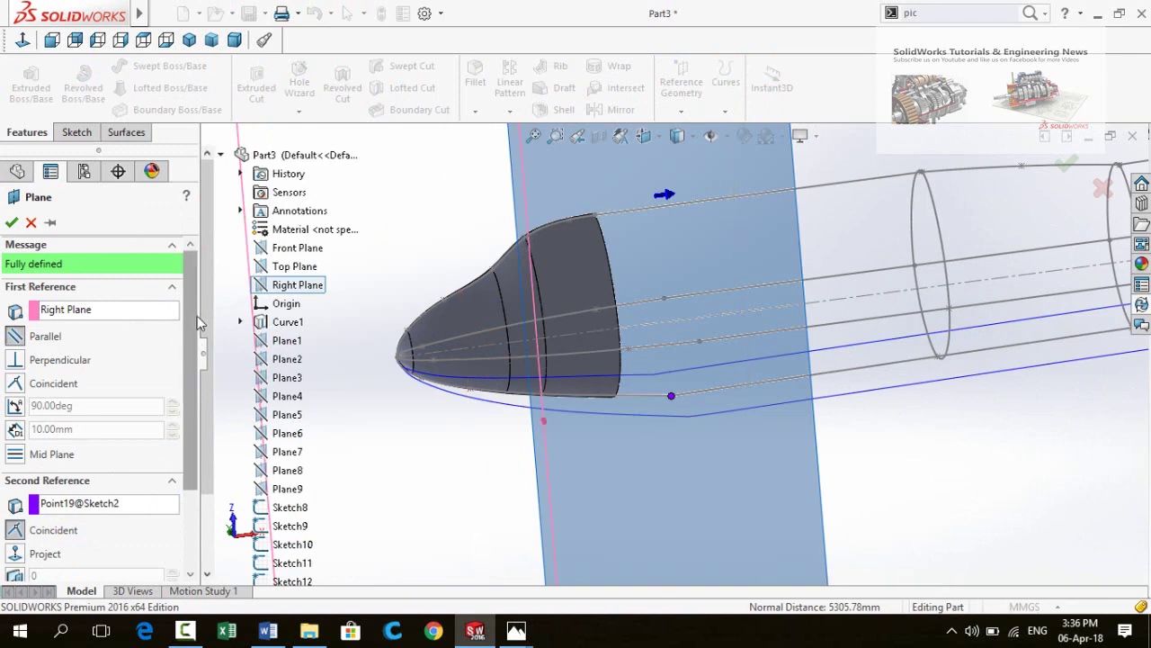
left_click(12, 223)
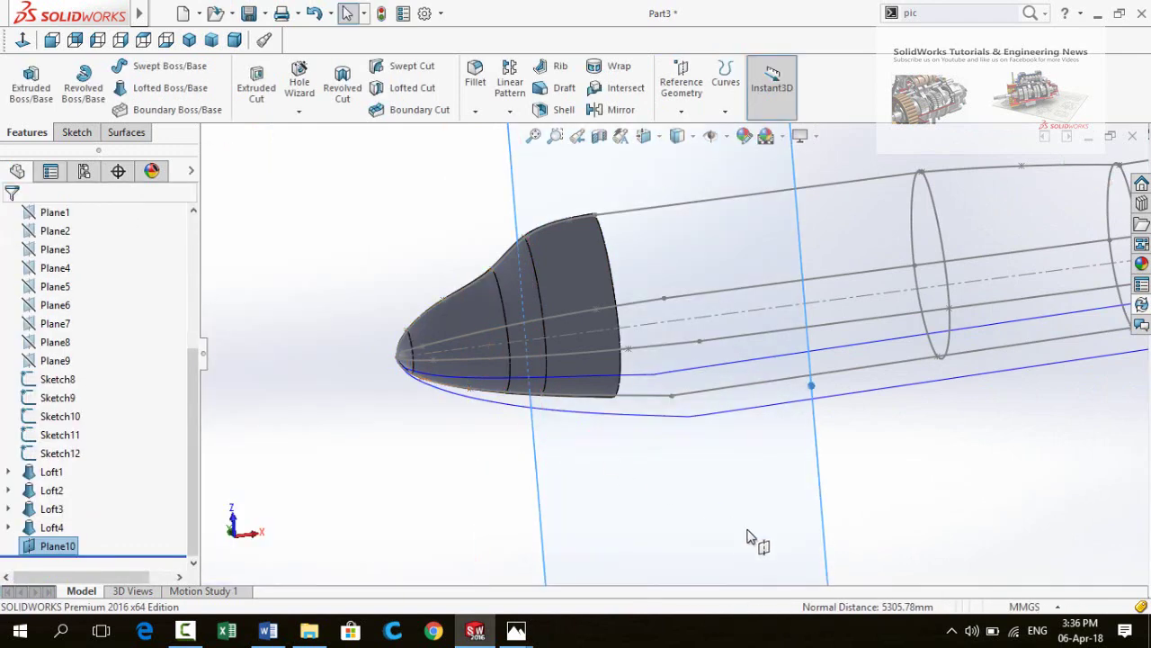
left_click(814, 479)
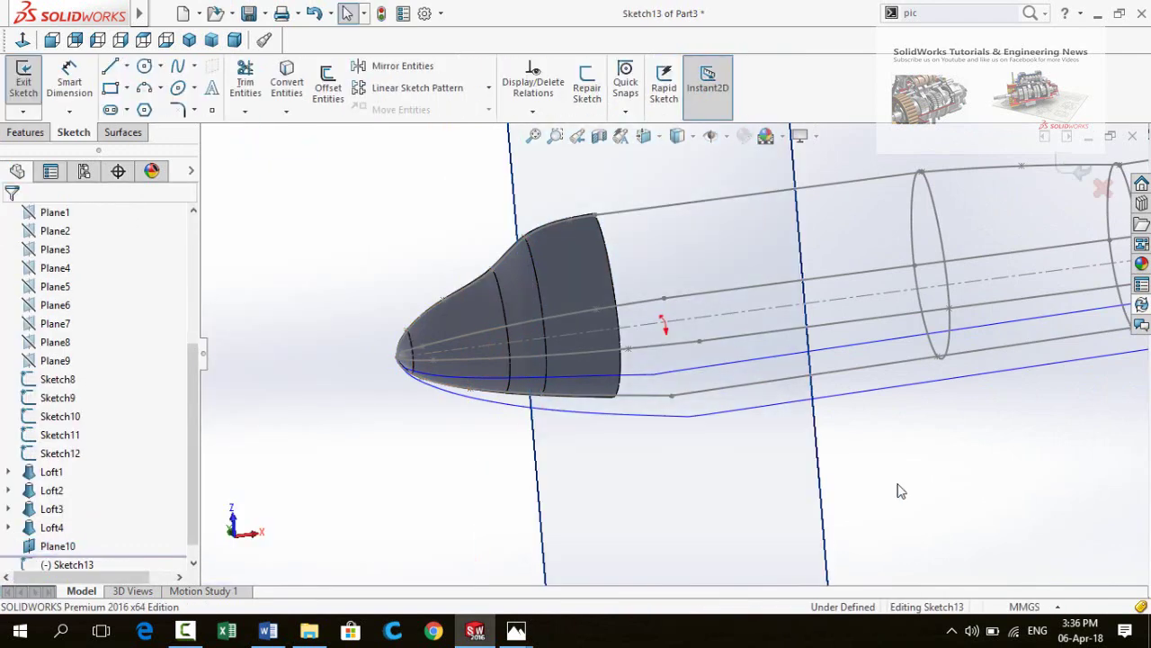
Draw a closed four-point spline cross-section, viewed normal to Plane10
key("ctrl+8")
key("ctrl+8")
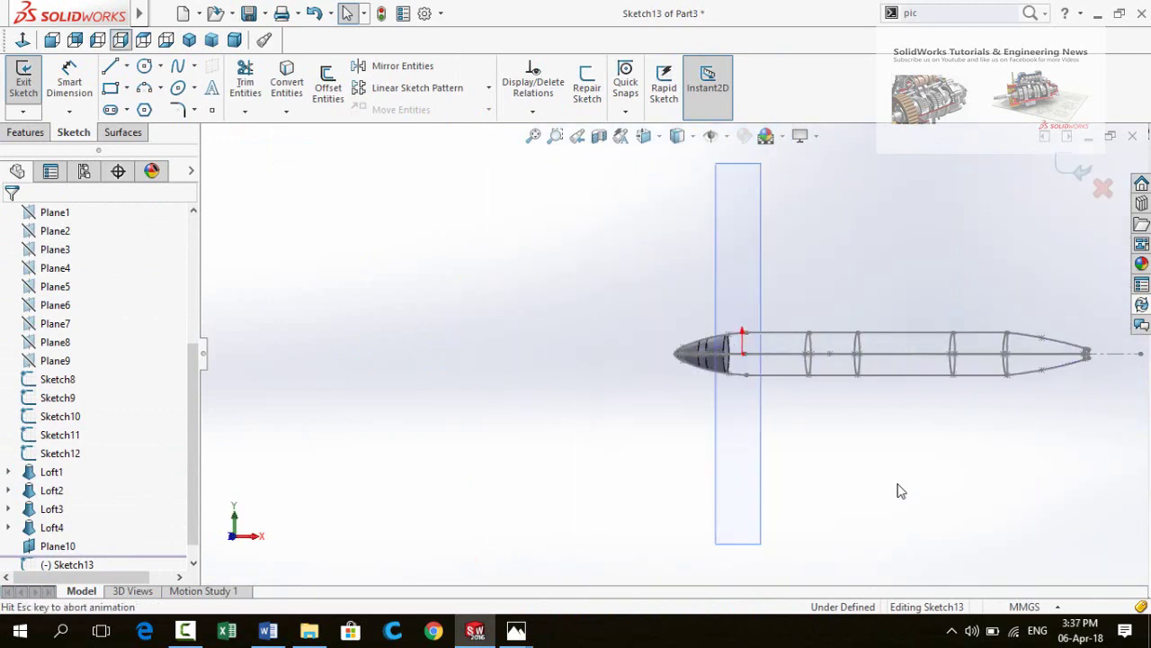
scroll(640, 369, "down", 5)
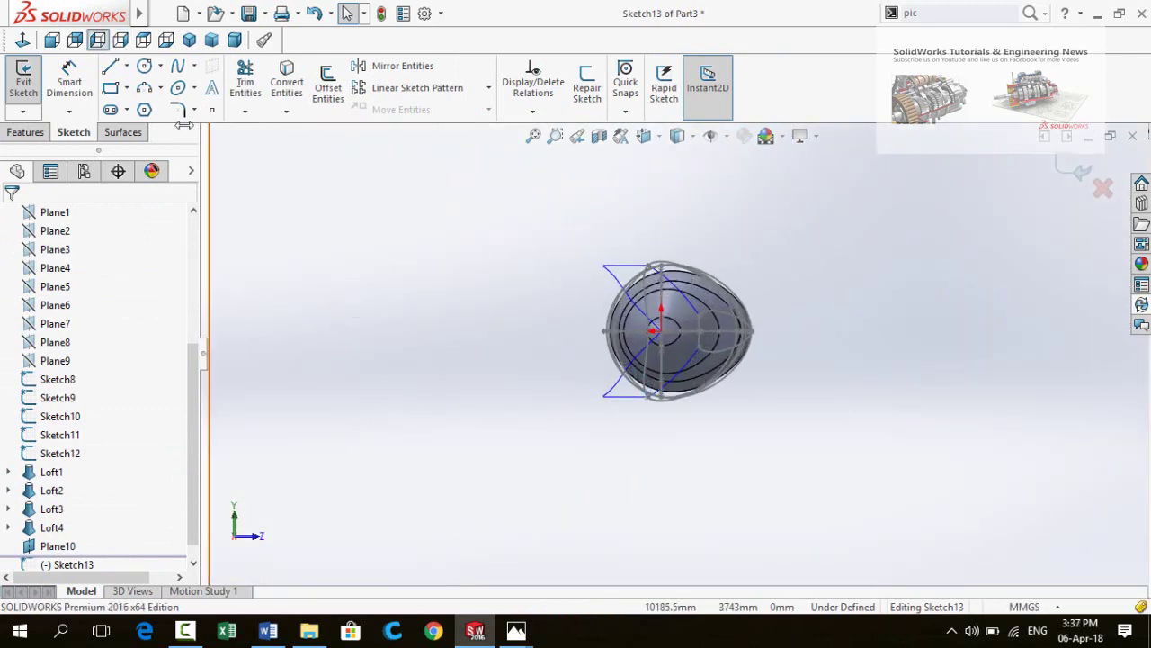
left_click(176, 68)
scroll(662, 255, "down", 2)
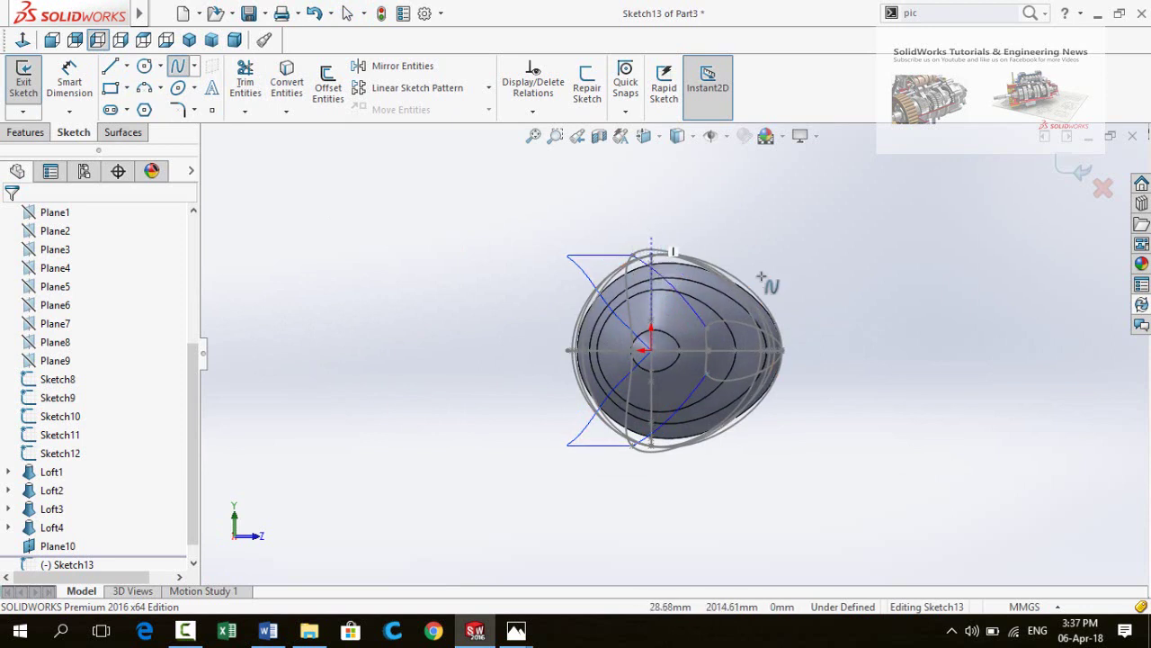
left_click(651, 240)
left_click(803, 345)
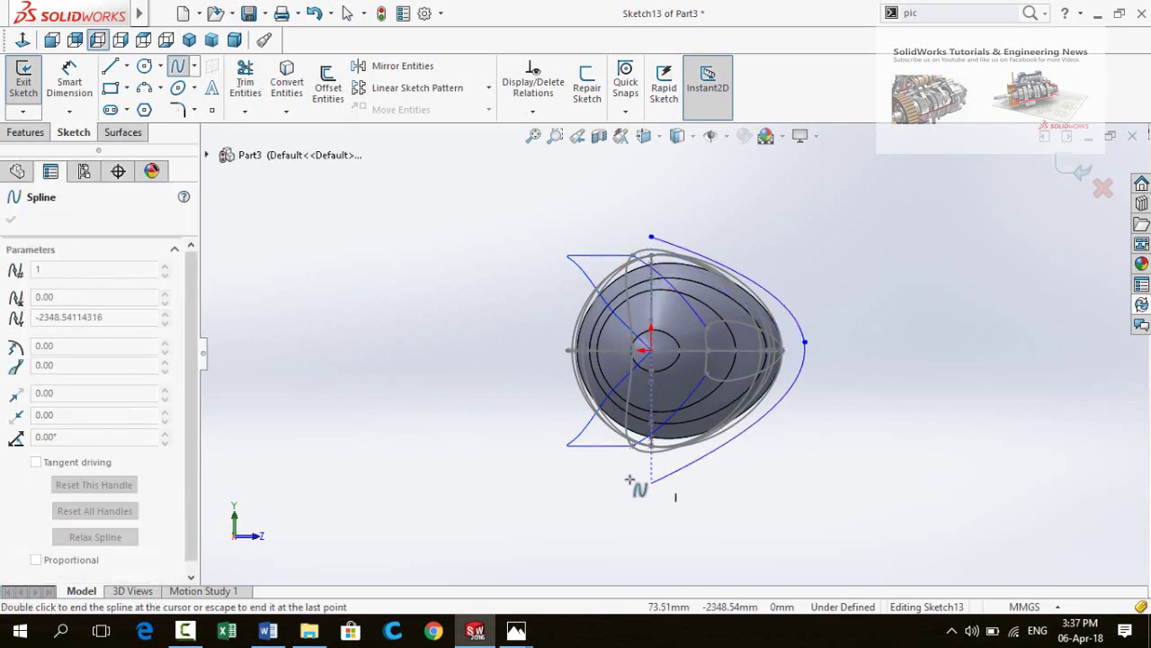
left_click(659, 466)
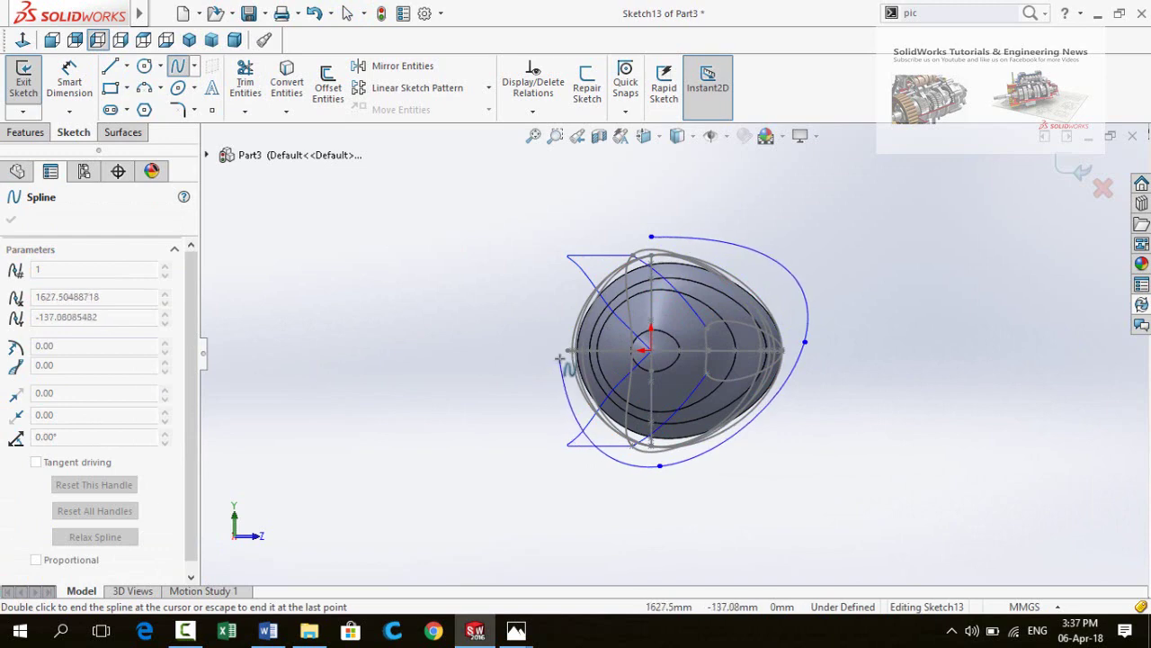
left_click(560, 357)
left_click(651, 238)
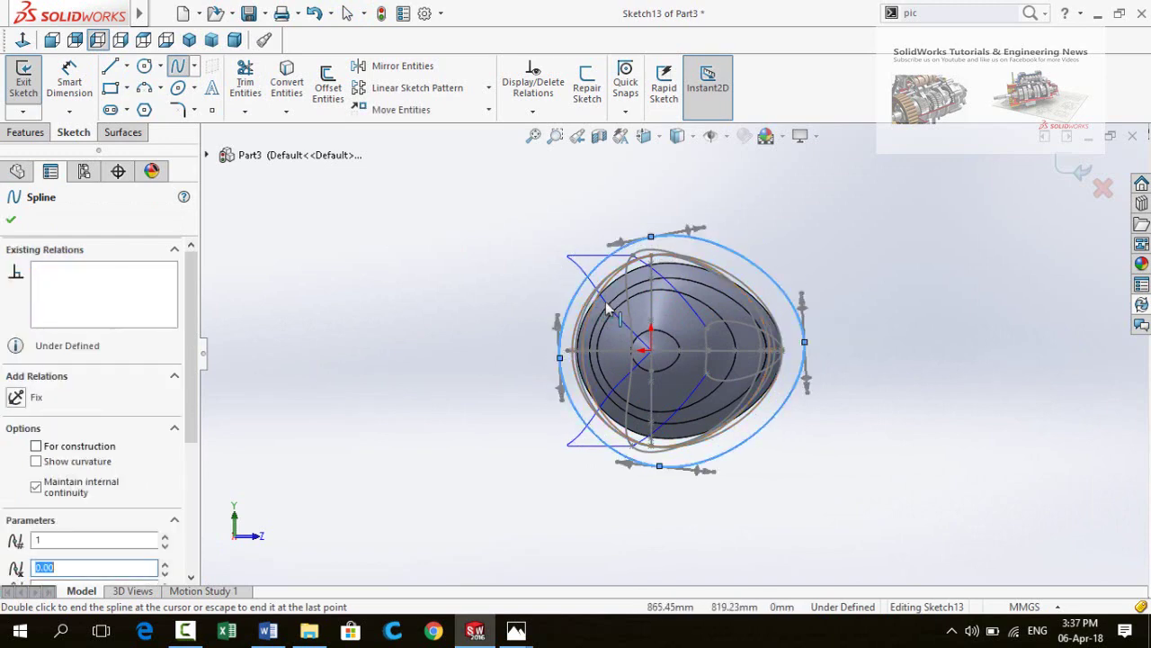
key("Escape")
Pierce the section's top and side points onto the upper and side guide curves
middle_click_drag(561, 328, 576, 283)
scroll(575, 280, "down", 2)
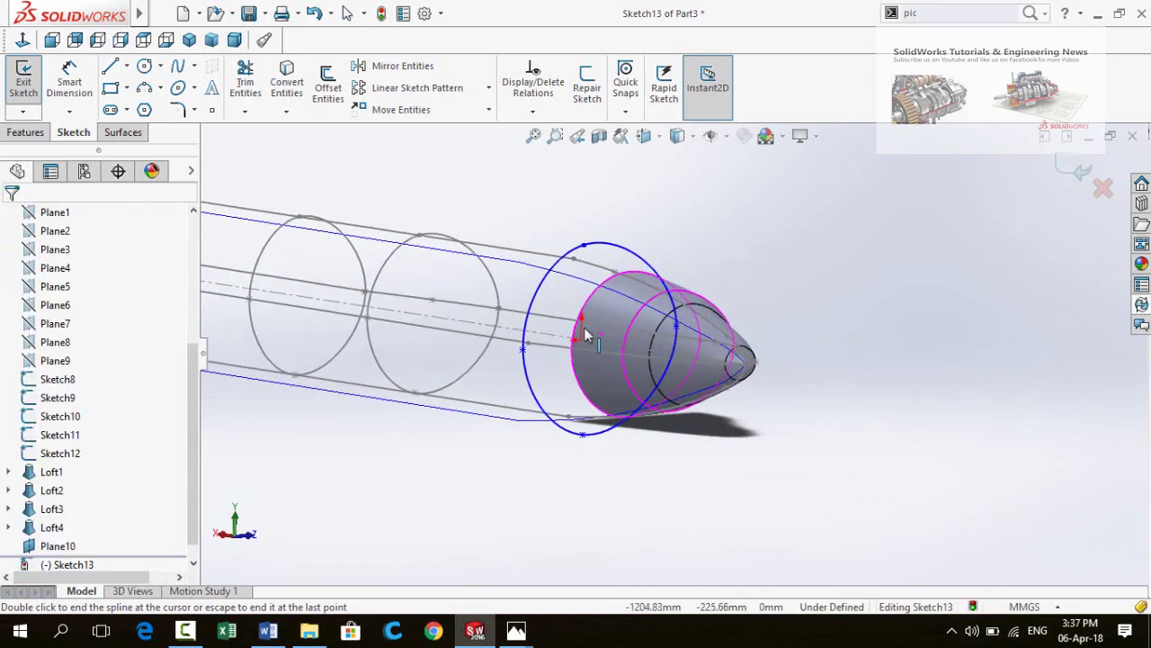
scroll(579, 277, "down", 4)
left_click(662, 283)
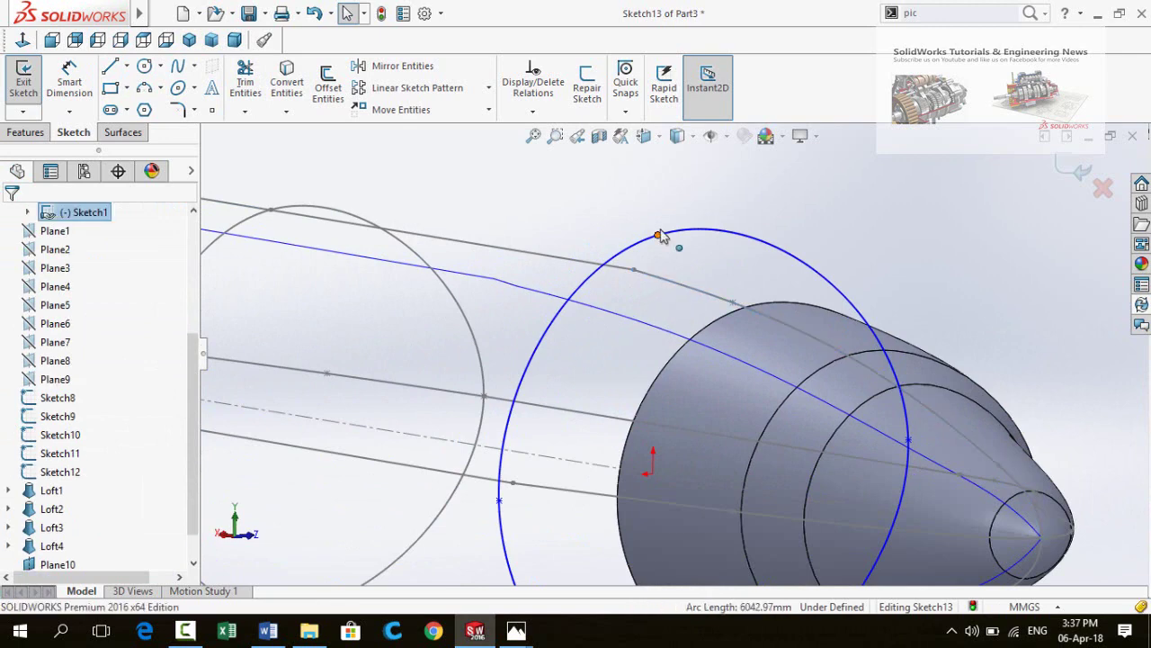
left_click(664, 280, "ctrl")
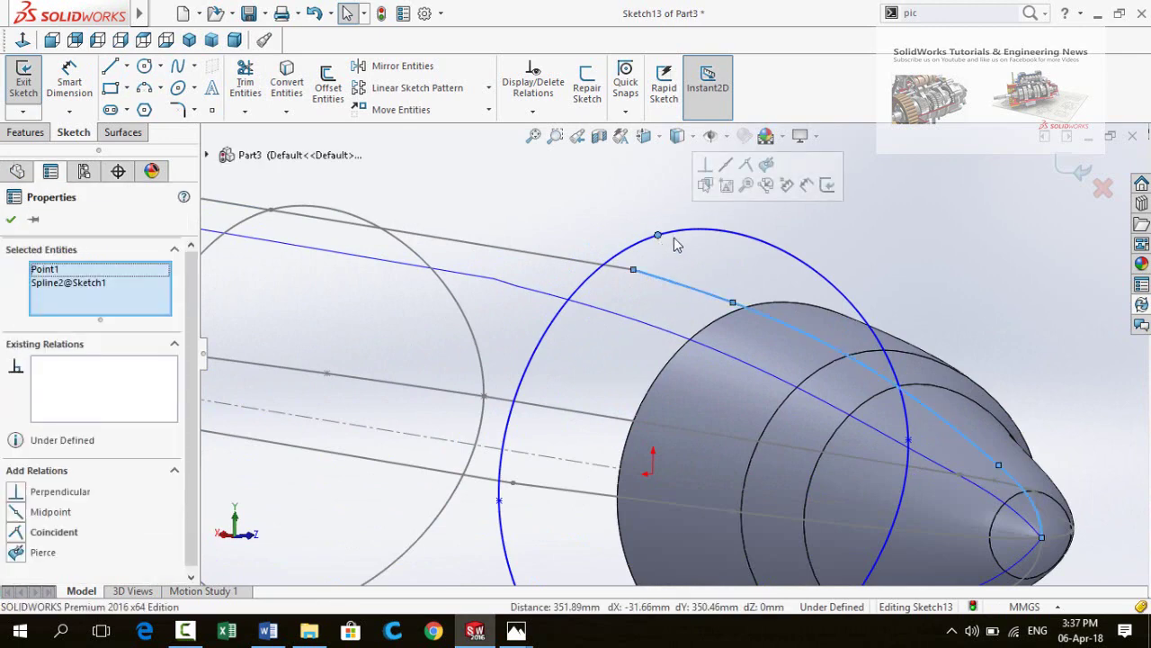
left_click(797, 186)
scroll(518, 454, "up", 2)
scroll(575, 449, "down", 3)
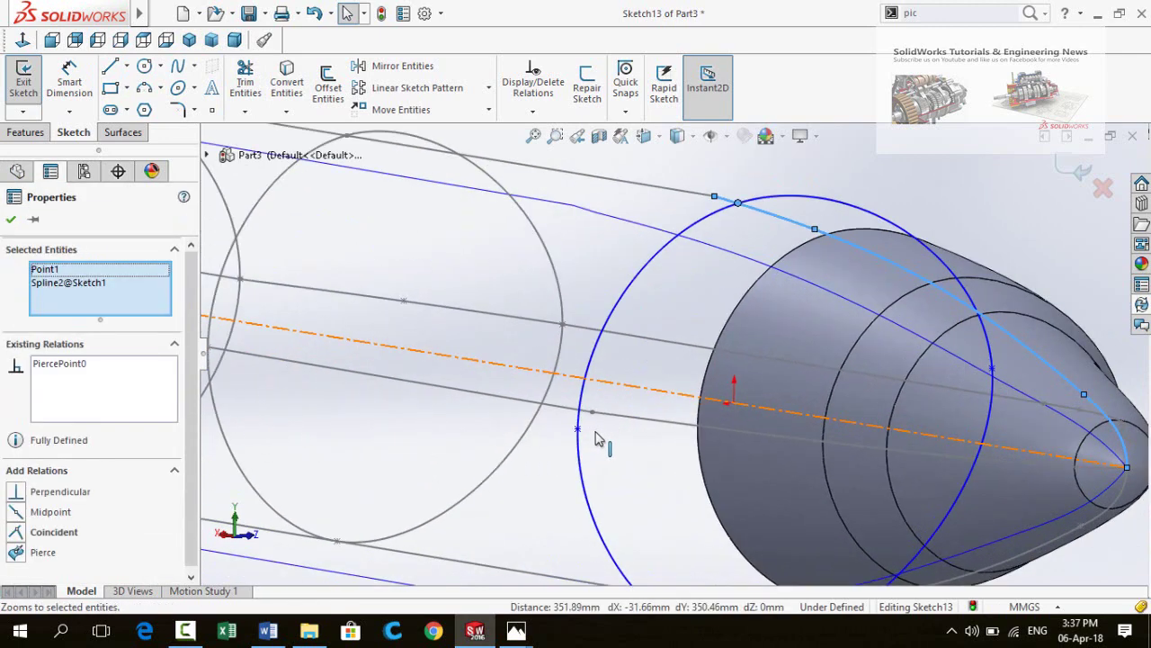
left_click(617, 419)
left_click(579, 429, "ctrl")
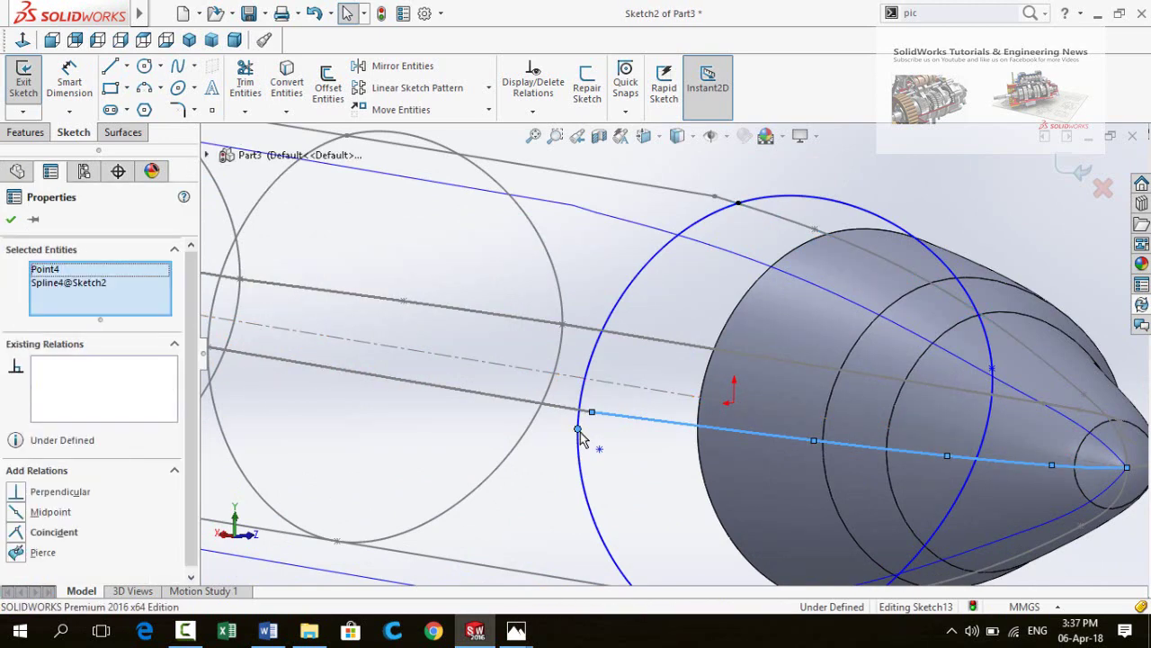
left_click(687, 360)
Pierce the section's bottom point onto the bottom guide curve
scroll(693, 489, "up", 2)
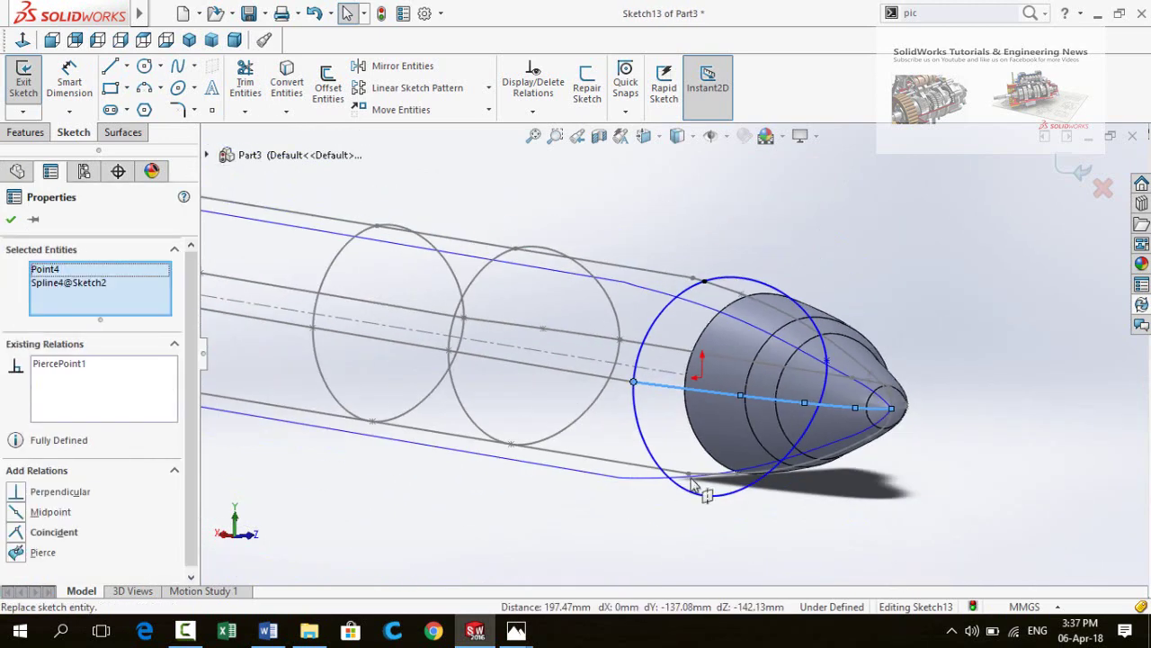
scroll(687, 498, "down", 4)
key("Escape")
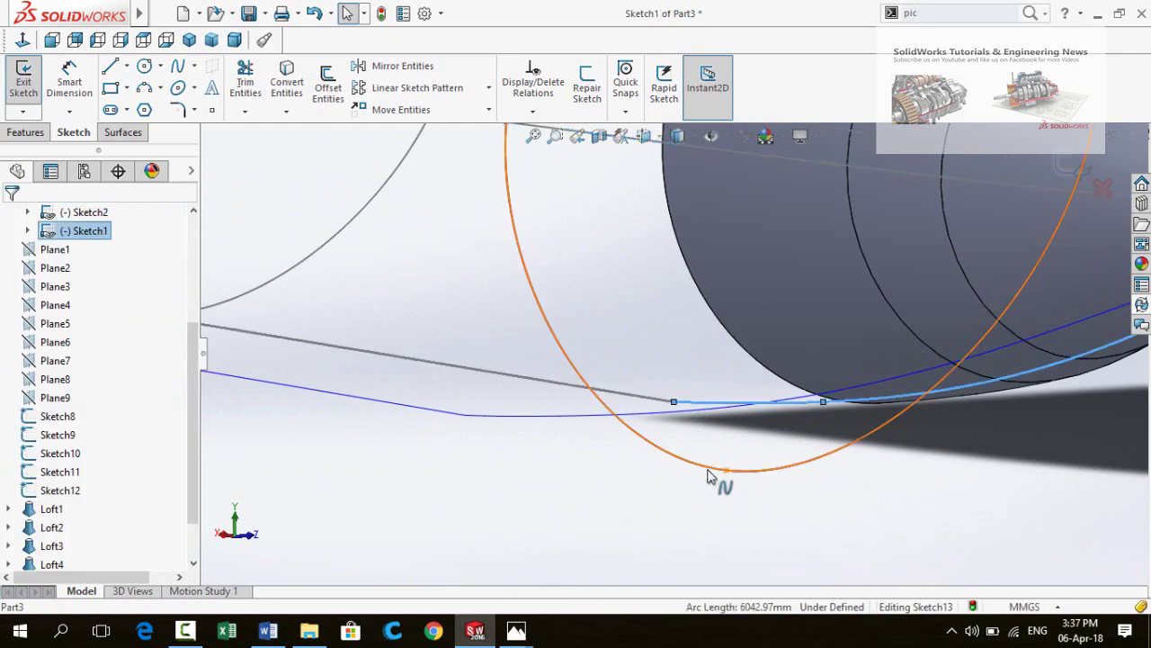
left_click(727, 471)
left_click(825, 402, "ctrl")
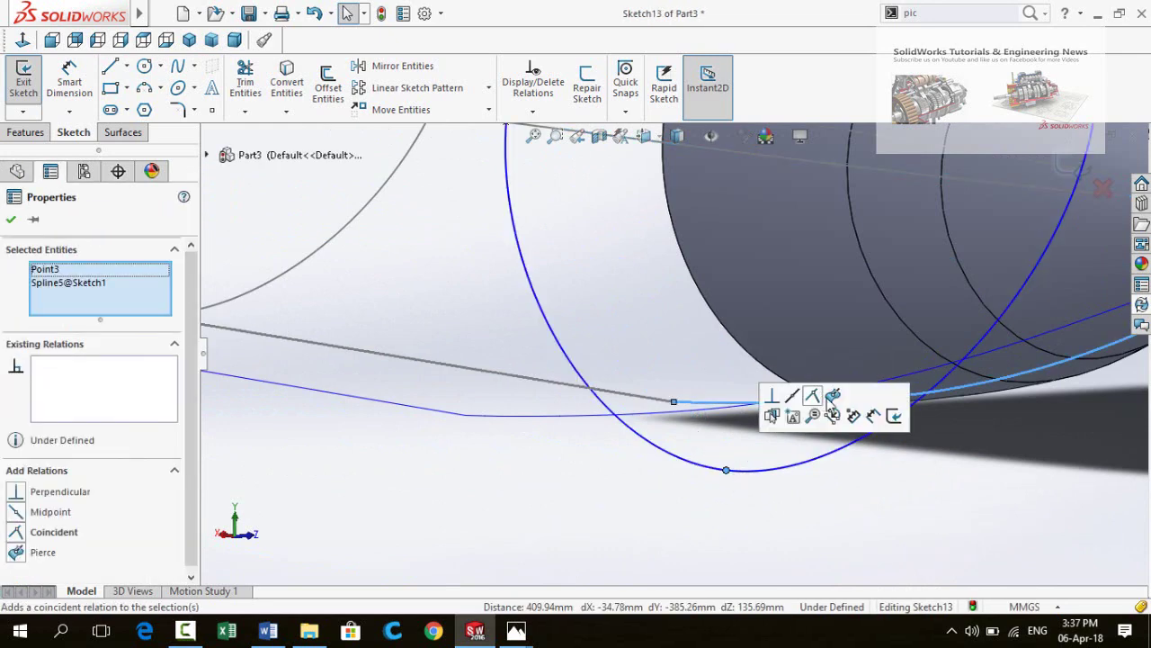
left_click(833, 401)
scroll(637, 463, "up", 2)
scroll(641, 457, "up", 2)
Pierce the last point onto its guide line and exit the fully defined sketch
middle_click_drag(644, 450, 886, 271)
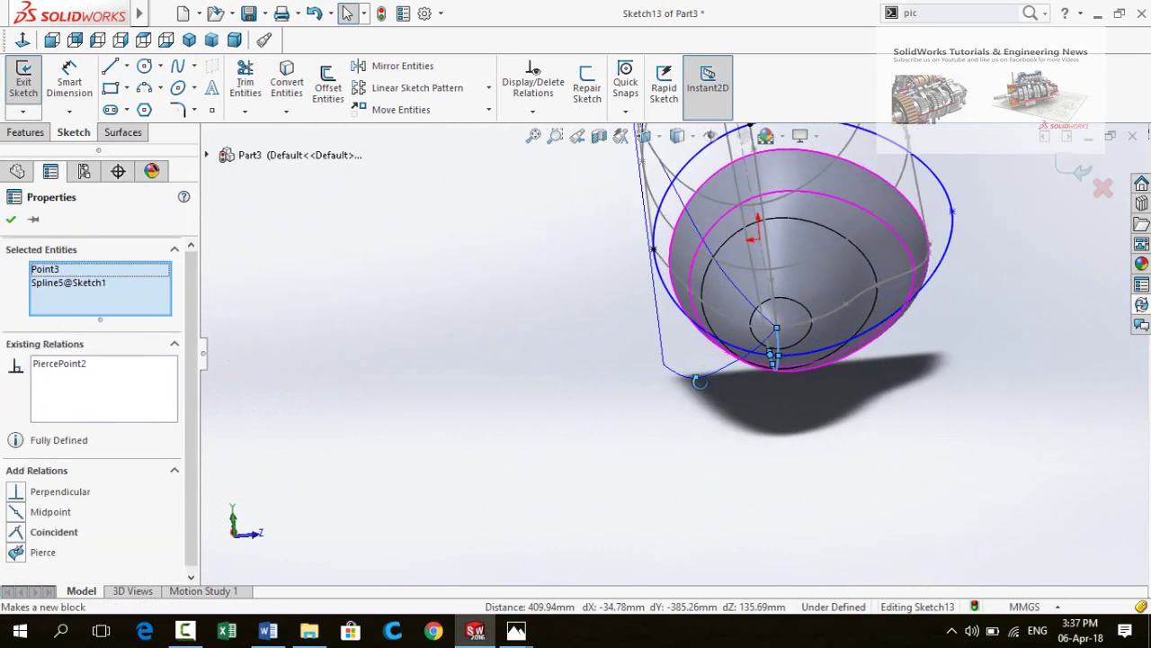
scroll(909, 248, "down", 3)
key("Escape")
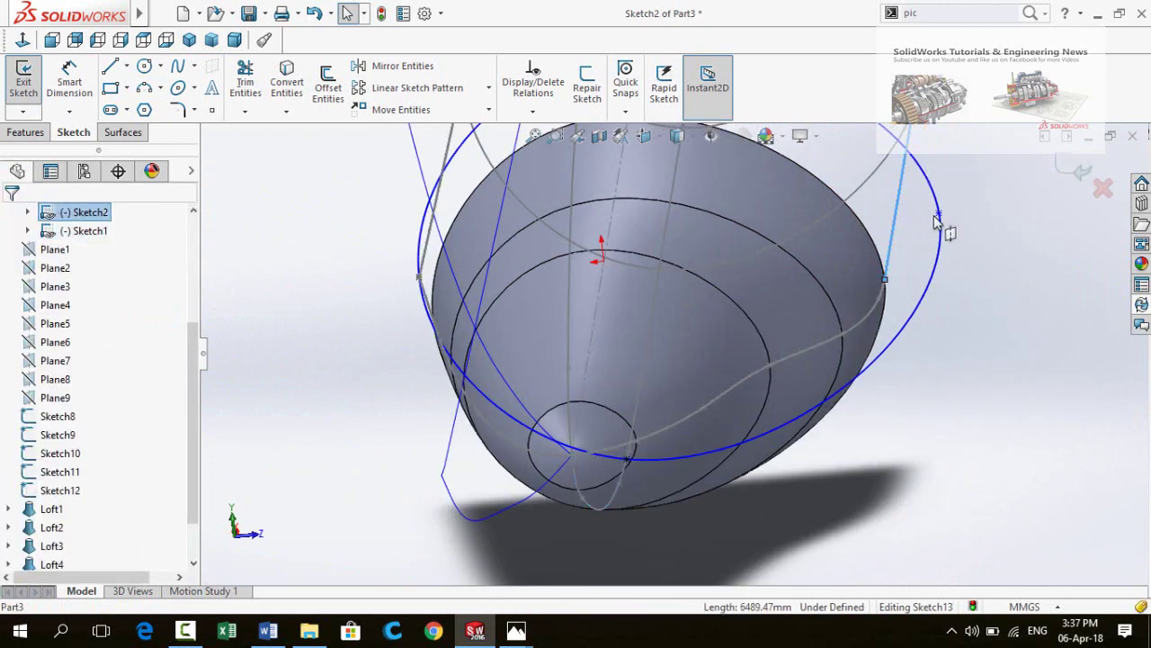
left_click(939, 216, "ctrl")
left_click(996, 152)
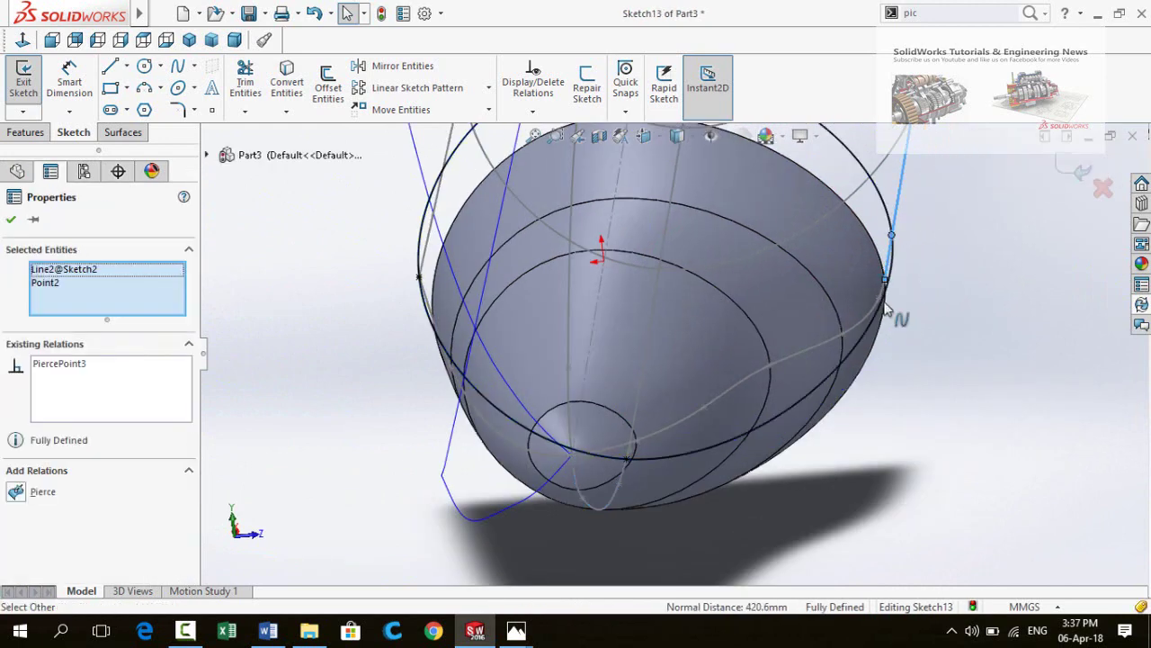
scroll(1006, 261, "up", 3)
left_click(1082, 169)
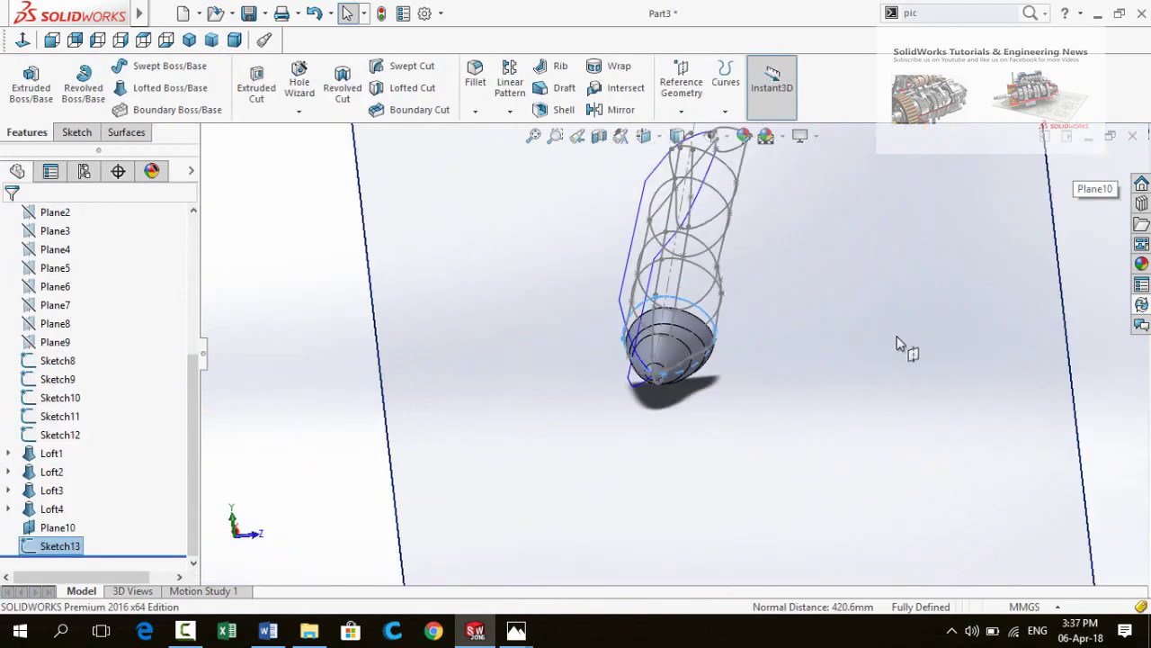
scroll(759, 404, "up", 4)
Hide Plane10 and turn to a side view of the nose
left_click(758, 405)
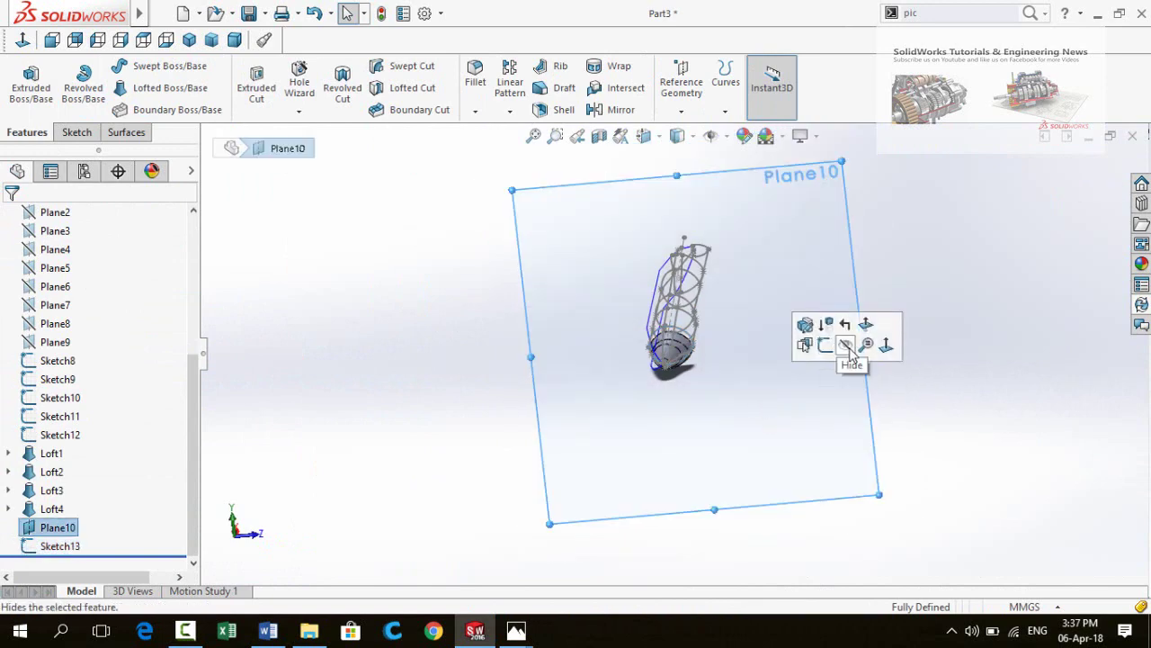
left_click(850, 352)
mouse_move(850, 352)
middle_mouse_down()
mouse_move(585, 509)
mouse_move(568, 267)
mouse_move(560, 504)
mouse_move(553, 354)
mouse_move(499, 320)
middle_mouse_up()
scroll(585, 509, "down", 5)
Start a loft from the nose's rear edge to the Sketch13 section, with the top curve as first guide
left_click(171, 87)
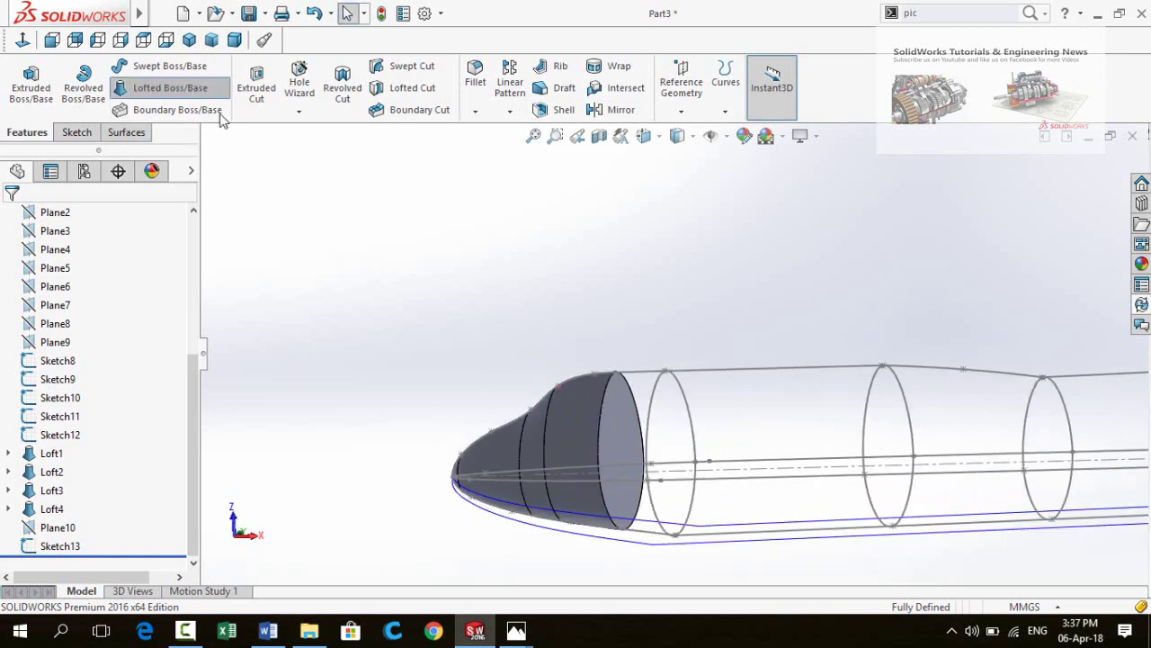
left_click(603, 418)
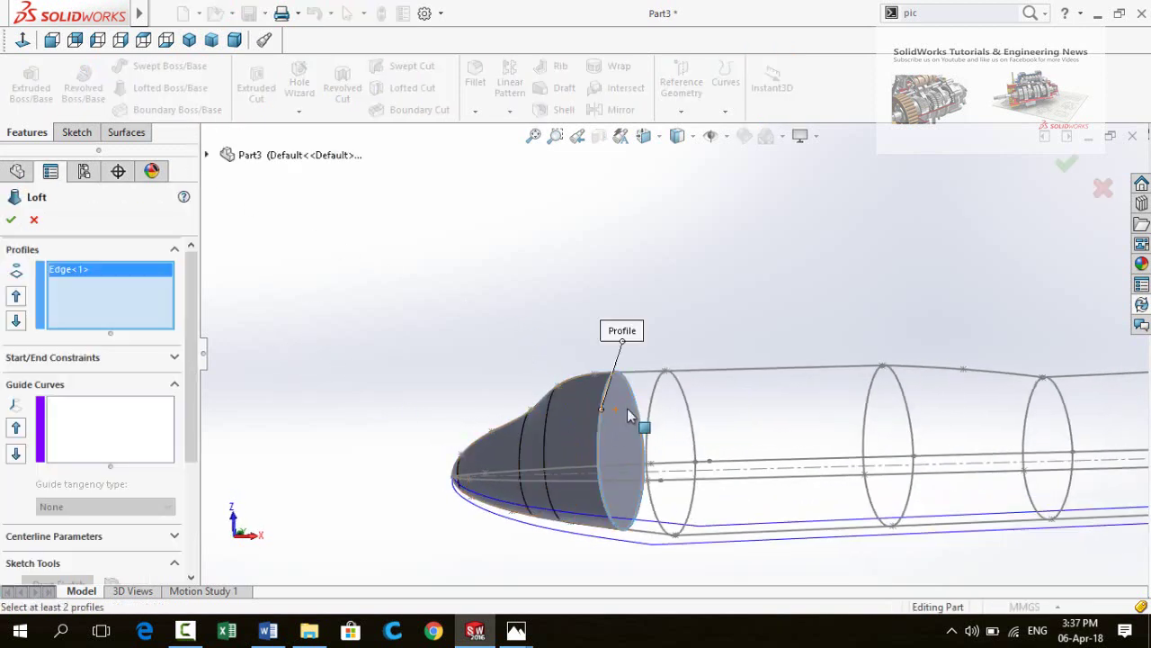
left_click(654, 413)
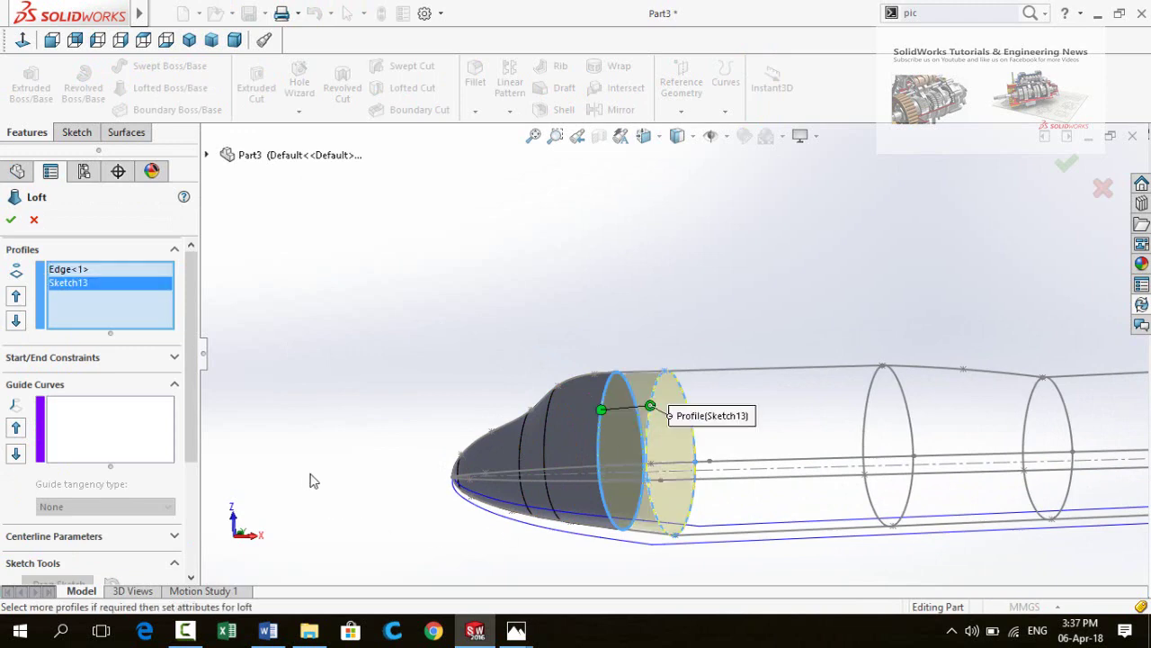
mouse_move(354, 491)
middle_mouse_down()
mouse_move(494, 560)
mouse_move(522, 517)
mouse_move(522, 544)
middle_mouse_up()
left_click(106, 447)
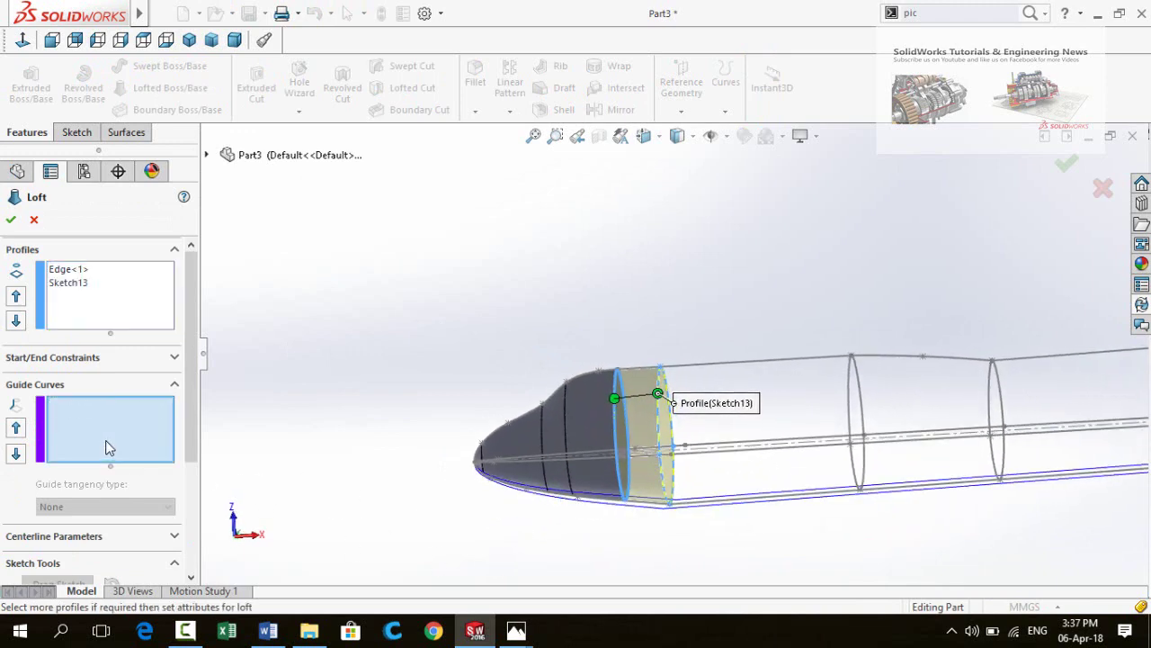
right_click(108, 442)
left_click(175, 473)
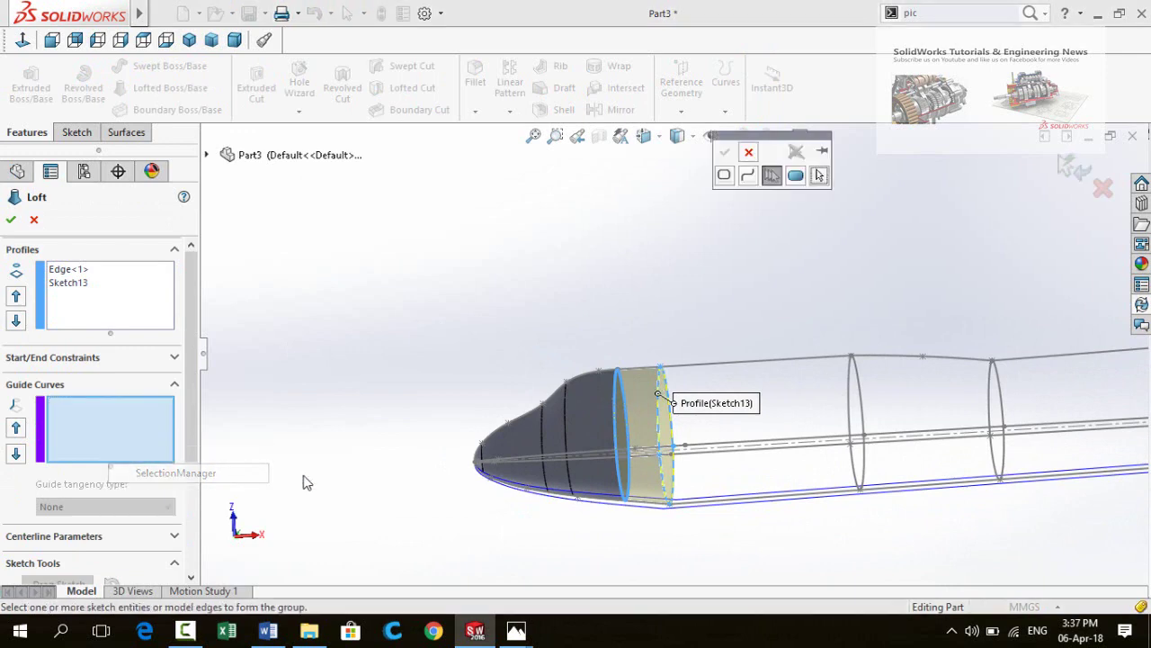
left_click(701, 366)
left_click(726, 154)
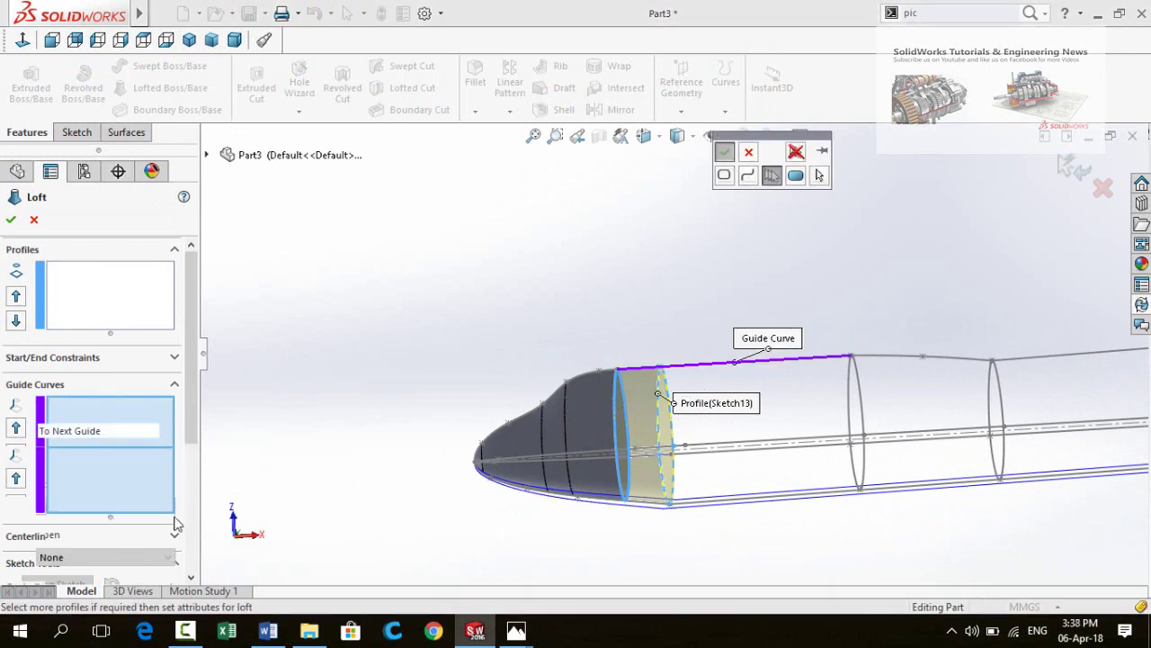
Add the bottom and middle fuselage curves as the second and third guides
right_click(104, 485)
left_click(168, 513)
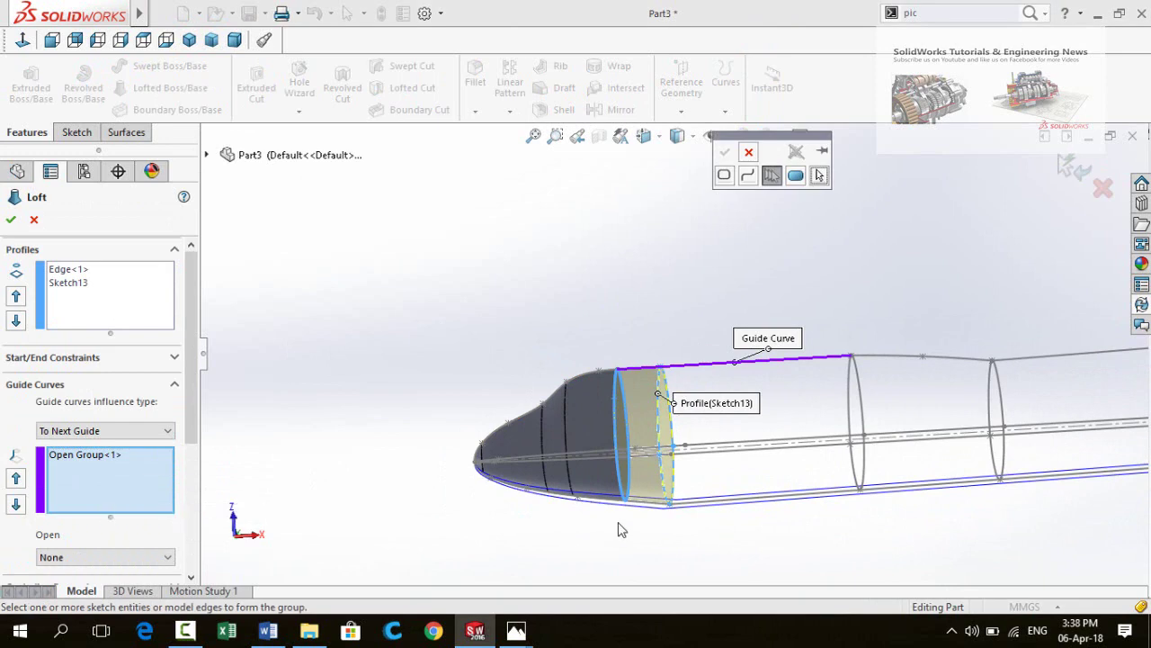
scroll(680, 519, "down", 3)
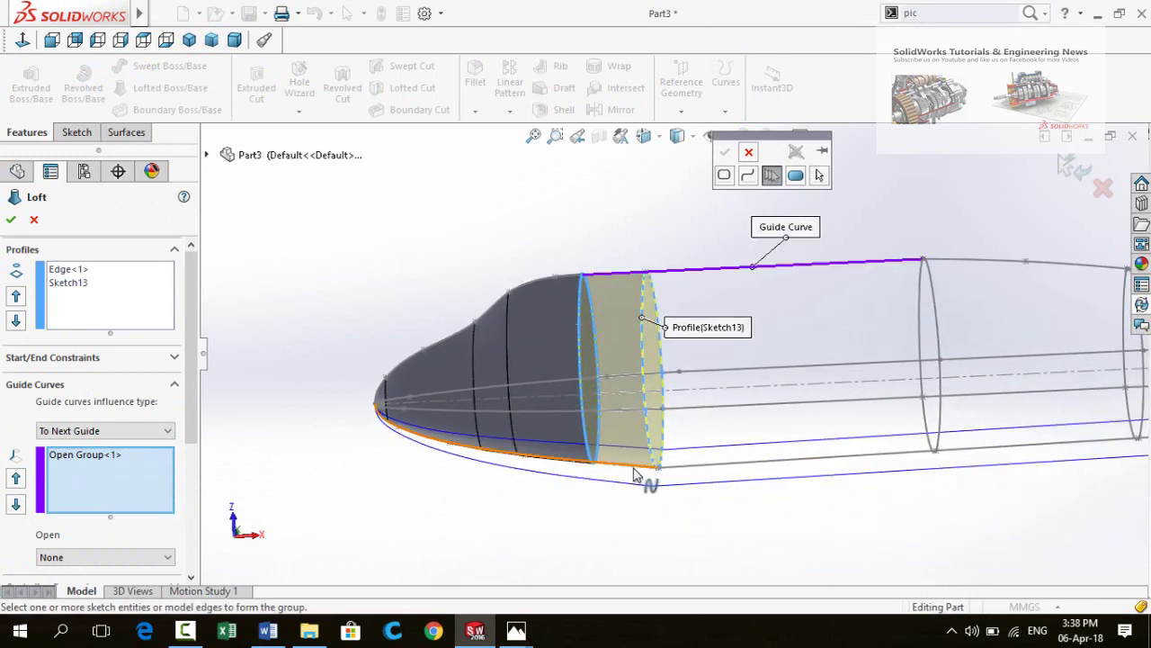
left_click(636, 475)
left_click(725, 153)
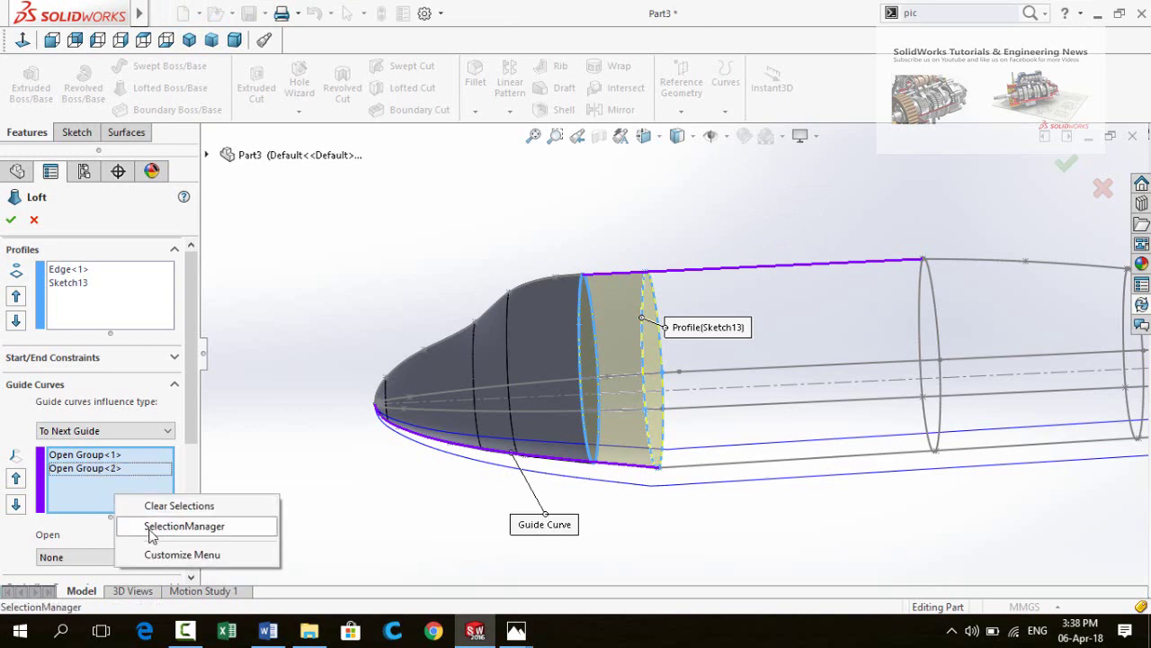
left_click(180, 525)
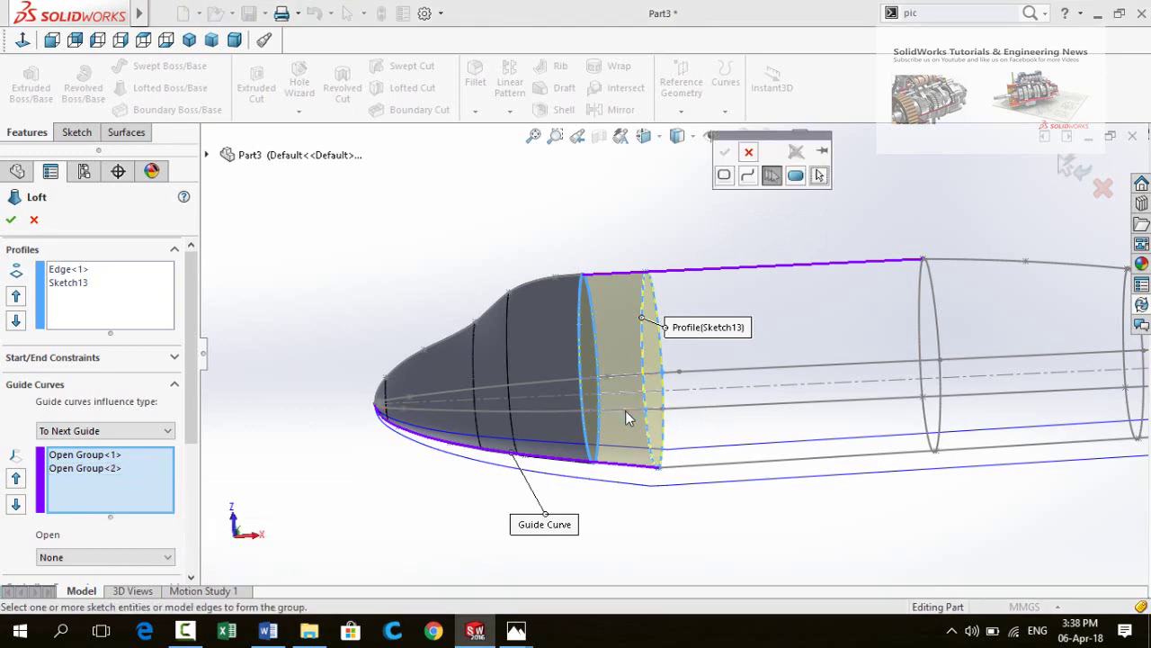
left_click(625, 410)
left_click(725, 153)
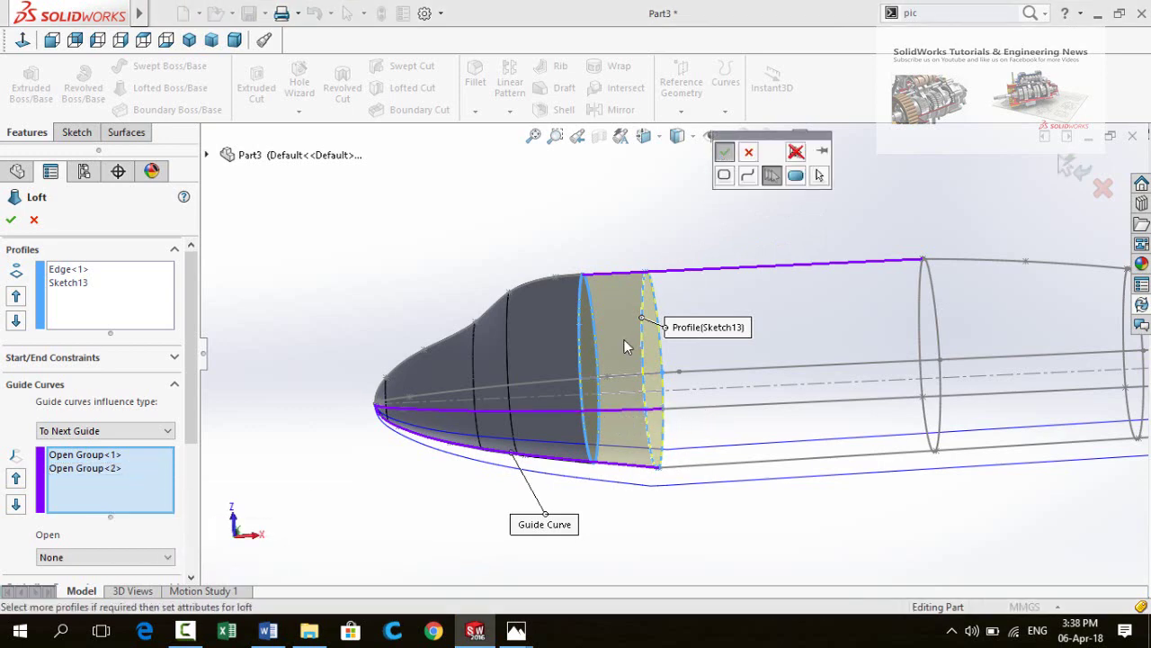
Add the fourth guide curve and create Loft5
right_click(122, 503)
left_click(179, 525)
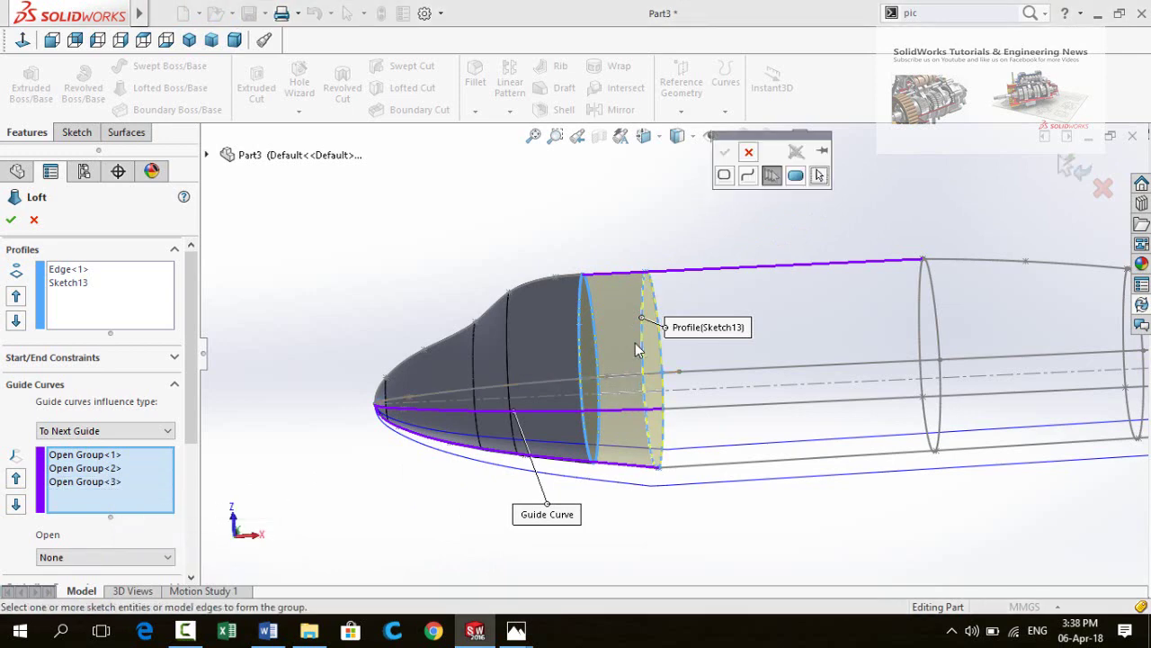
middle_click_drag(636, 349, 634, 360)
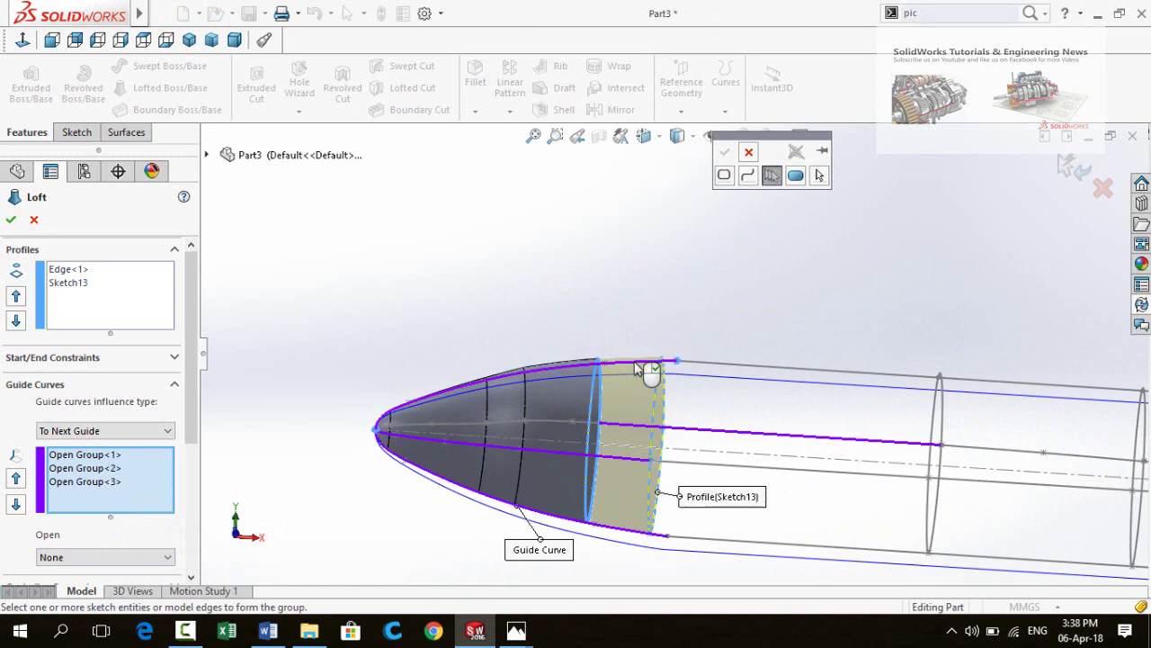
left_click(635, 361)
left_click(725, 152)
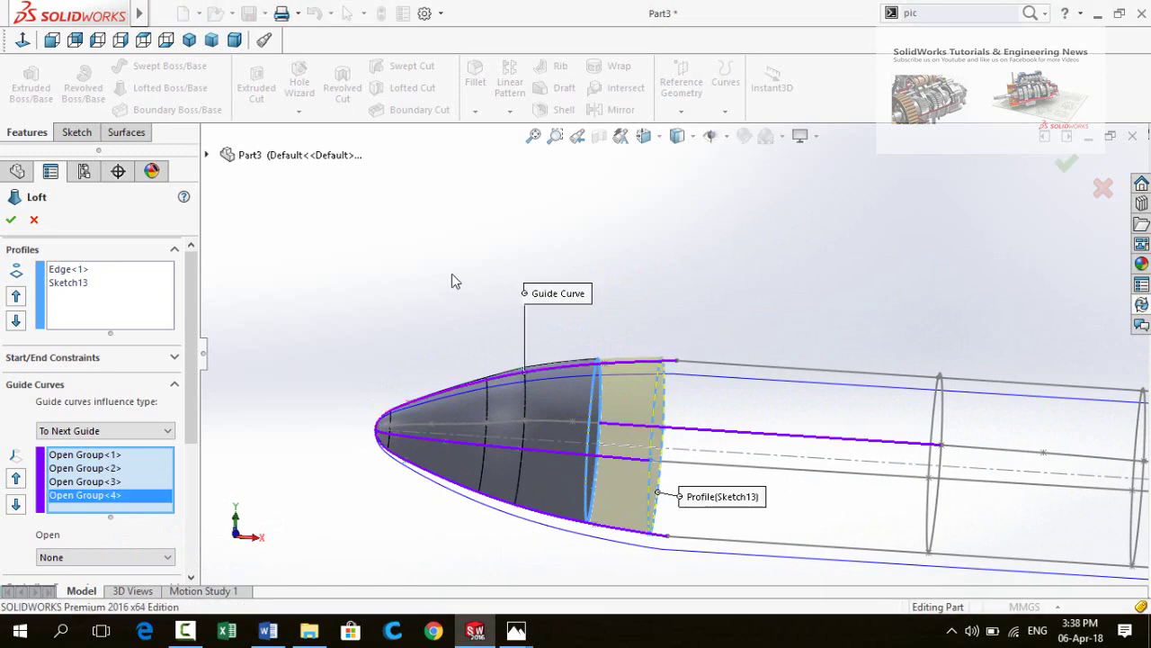
middle_click_drag(677, 455, 667, 335)
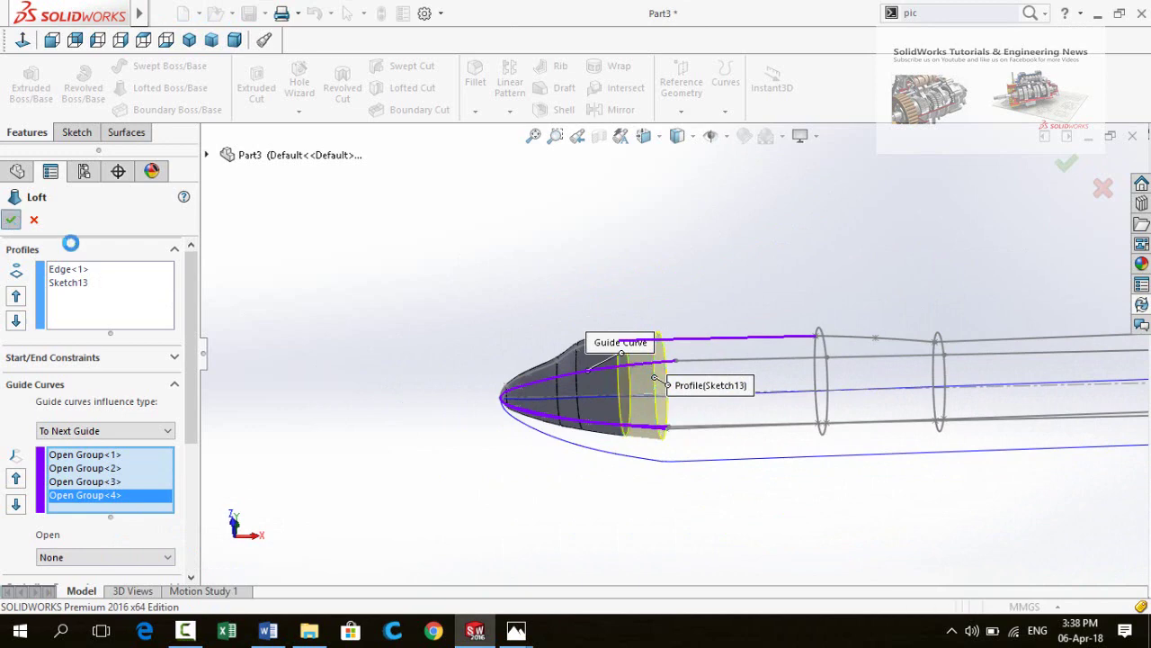
mouse_move(402, 375)
middle_mouse_down()
mouse_move(398, 336)
mouse_move(365, 360)
mouse_move(399, 319)
mouse_move(480, 359)
mouse_move(681, 395)
mouse_move(675, 365)
mouse_move(653, 391)
mouse_move(689, 296)
mouse_move(675, 331)
mouse_move(699, 375)
middle_mouse_up()
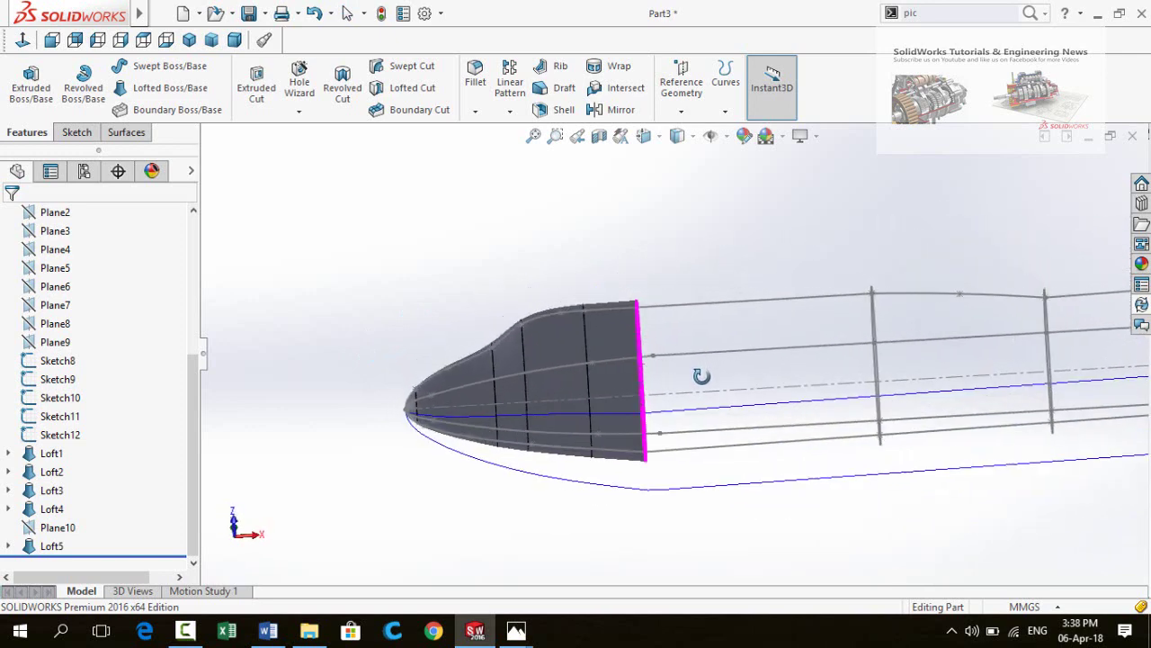
Start a loft from the solid's rear edge to Sketch8, guided by the top and bottom fuselage curves
left_click(167, 87)
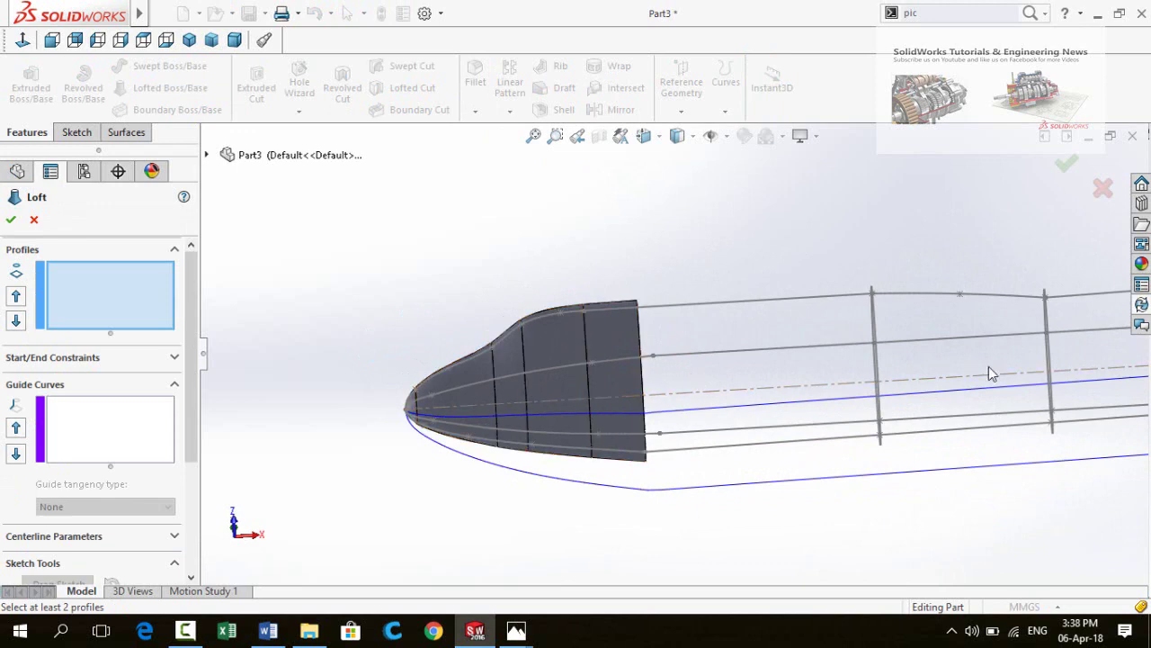
mouse_move(988, 372)
middle_mouse_down()
mouse_move(685, 370)
mouse_move(1092, 362)
mouse_move(737, 387)
mouse_move(717, 340)
mouse_move(694, 334)
middle_mouse_up()
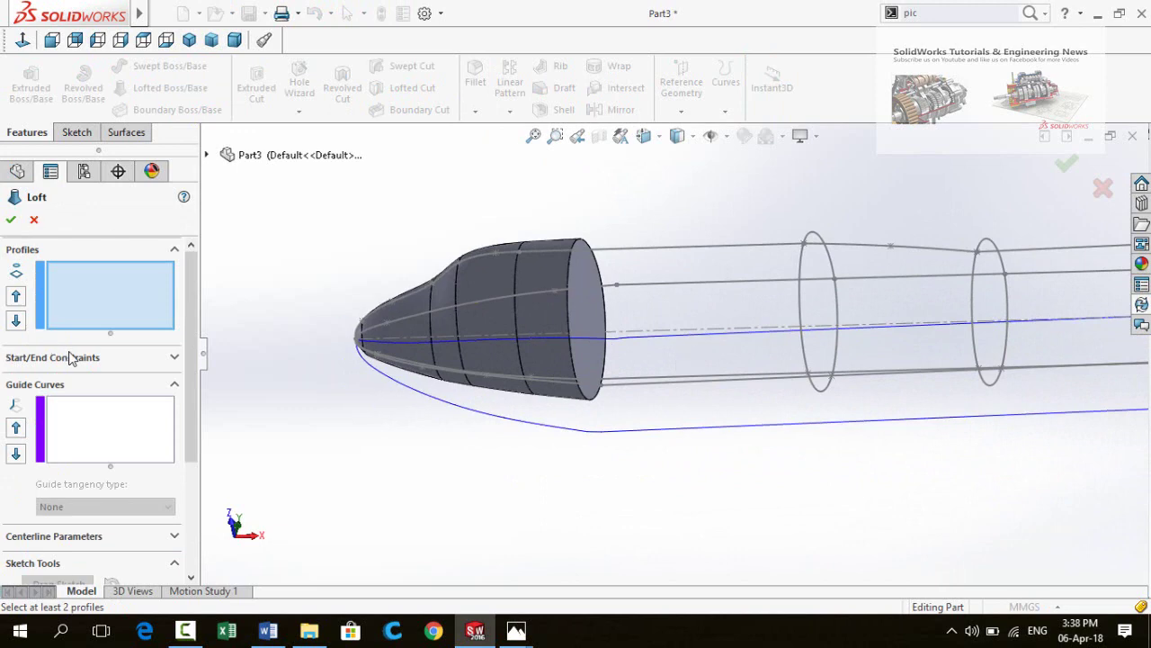
left_click(608, 323)
left_click(799, 289)
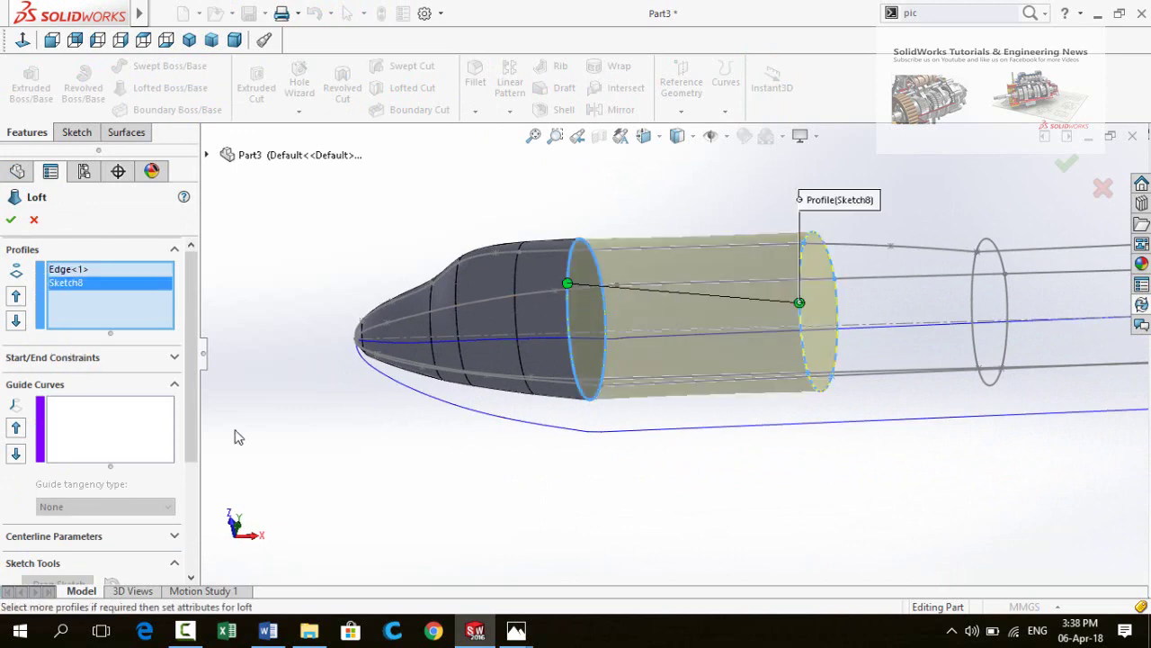
left_click(108, 430)
left_click(725, 151)
right_click(98, 485)
left_click(188, 519)
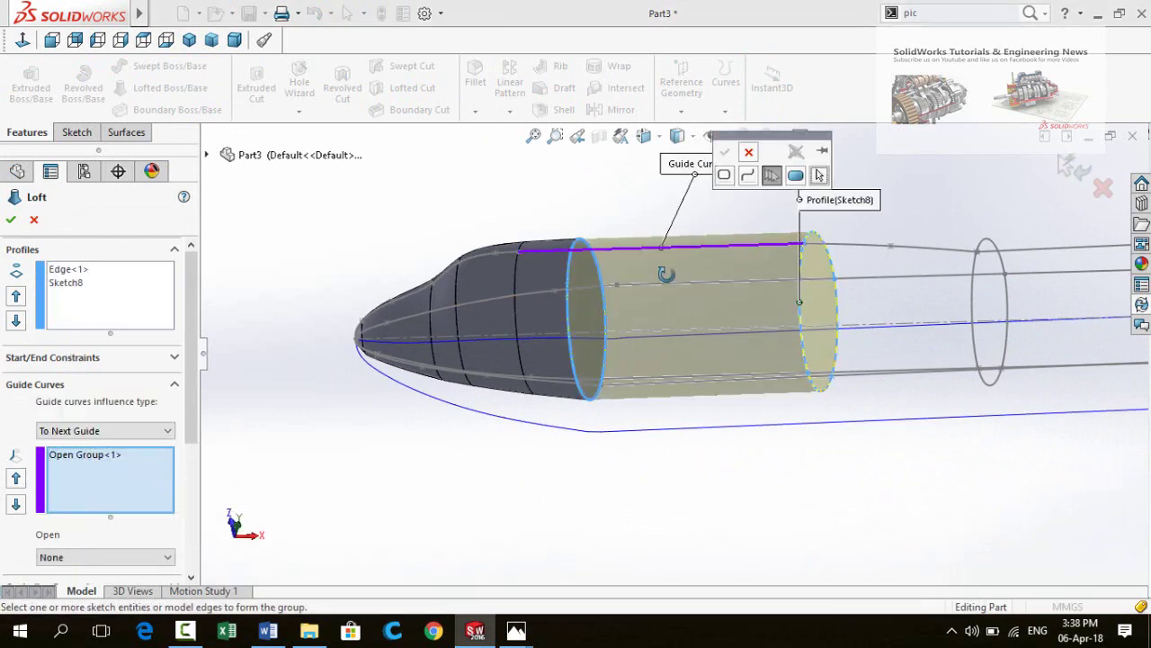
left_click(663, 440)
left_click(724, 151)
Remove the unwanted third guide curve and accept the loft to Sketch8 as Loft6
right_click(108, 490)
left_click(224, 534)
scroll(643, 417, "down", 3)
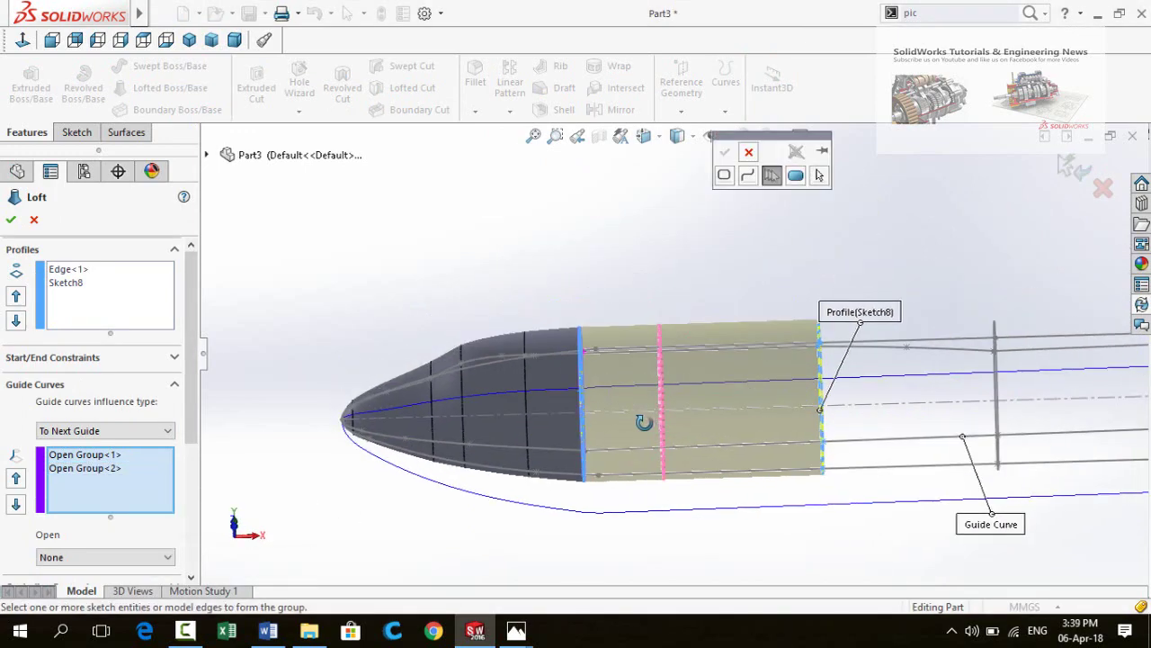
scroll(600, 347, "down", 3)
left_click(724, 151)
scroll(629, 350, "up", 1)
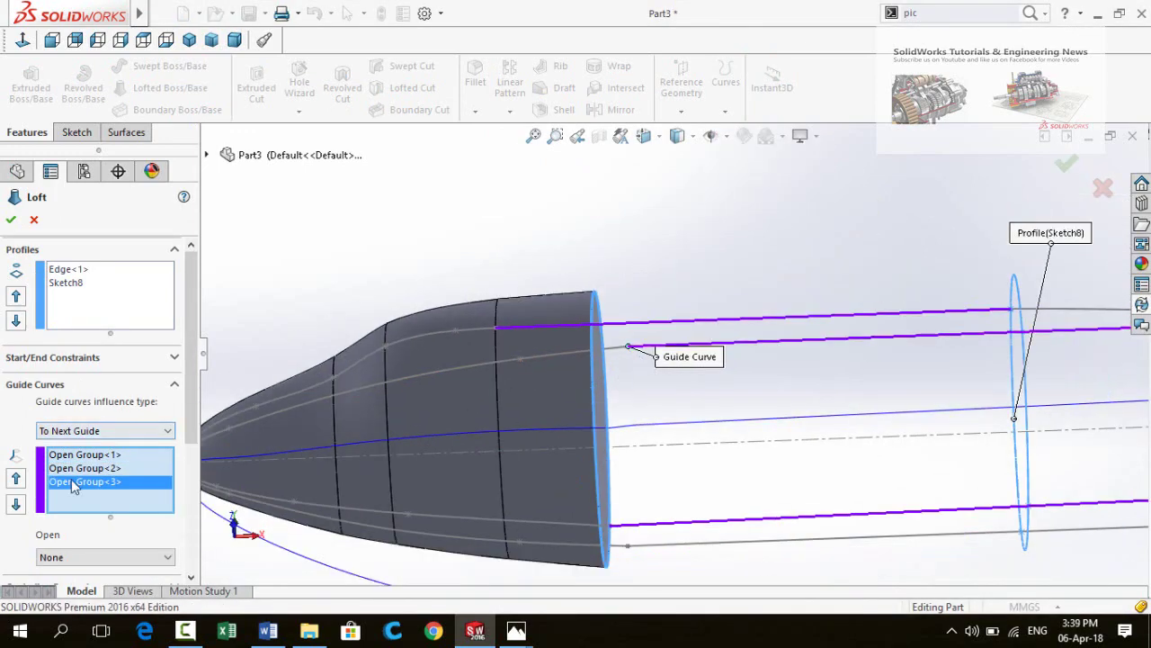
key("Delete")
scroll(746, 467, "up", 3)
mouse_move(746, 468)
middle_mouse_down()
mouse_move(827, 324)
mouse_move(783, 336)
middle_mouse_up()
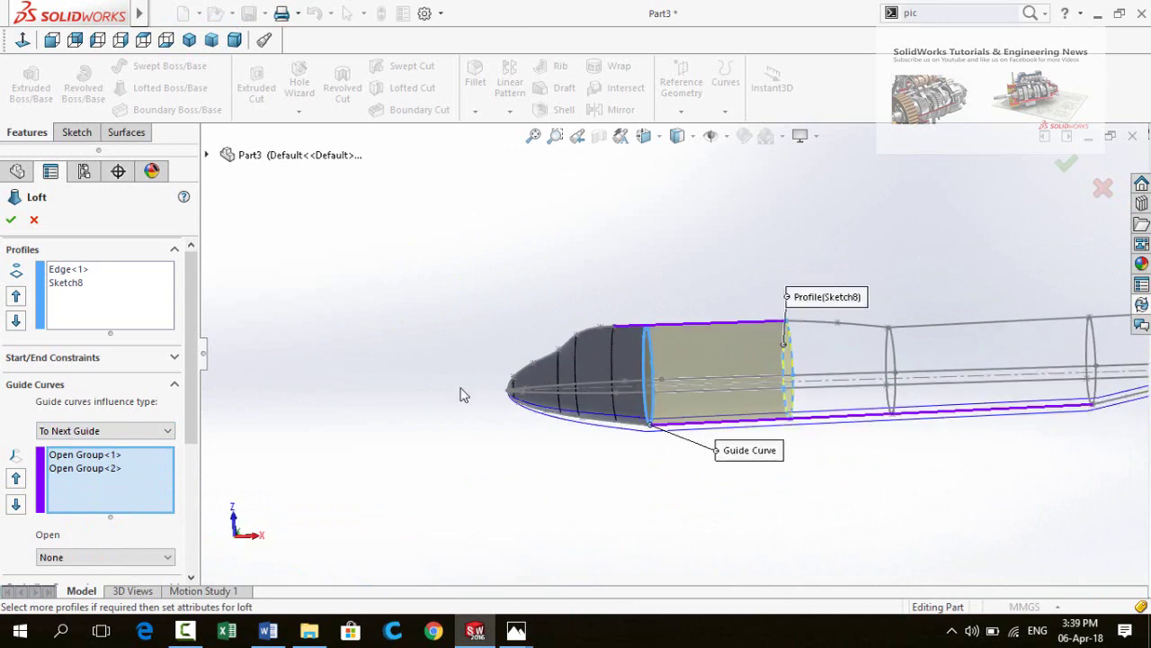
key("Return")
key("Return")
Loft from Loft6's end edge to the Sketch9 profile along three outline guide curves, creating Loft7
scroll(713, 365, "down", 3)
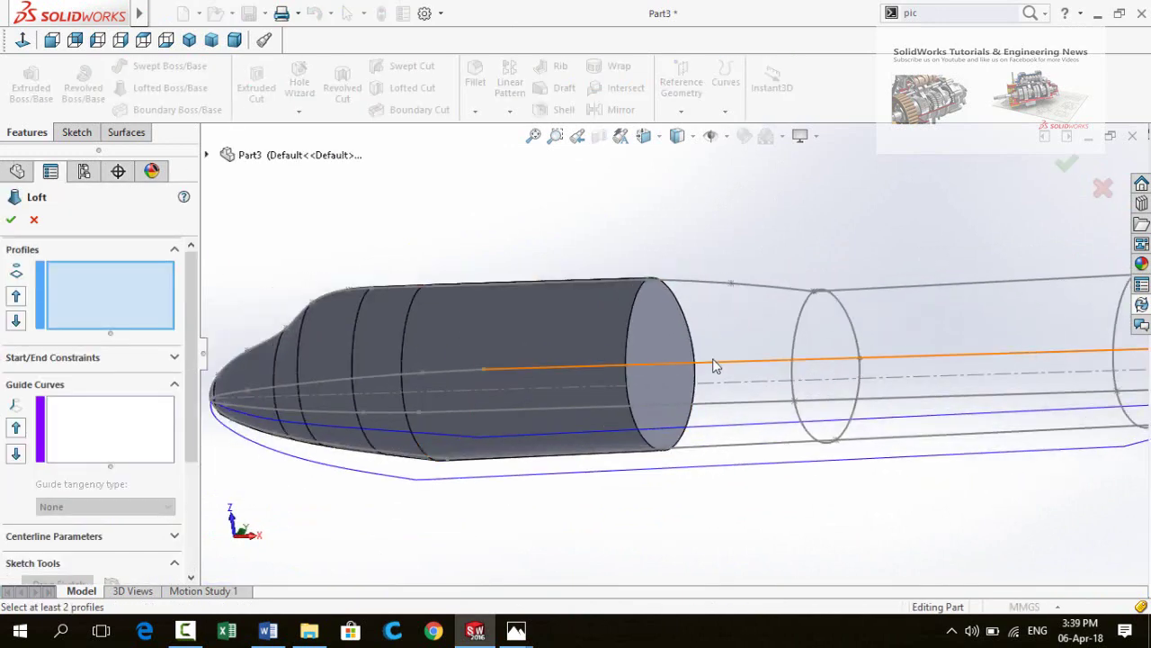
left_click(629, 330)
left_click(794, 329)
left_click(108, 427)
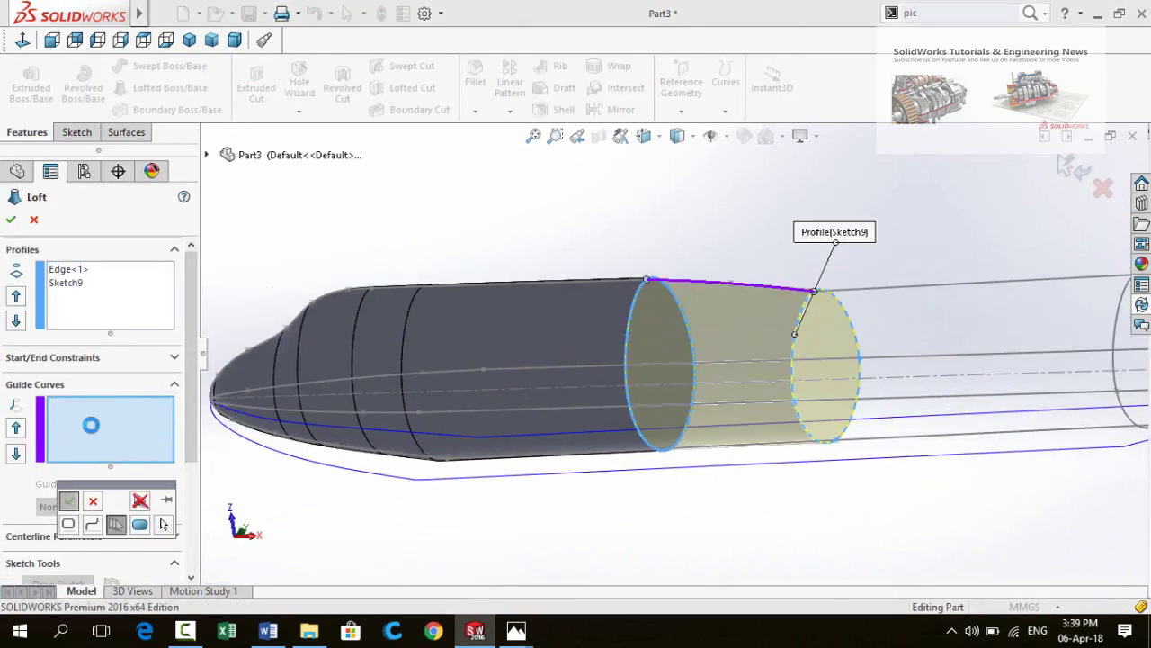
left_click(711, 449)
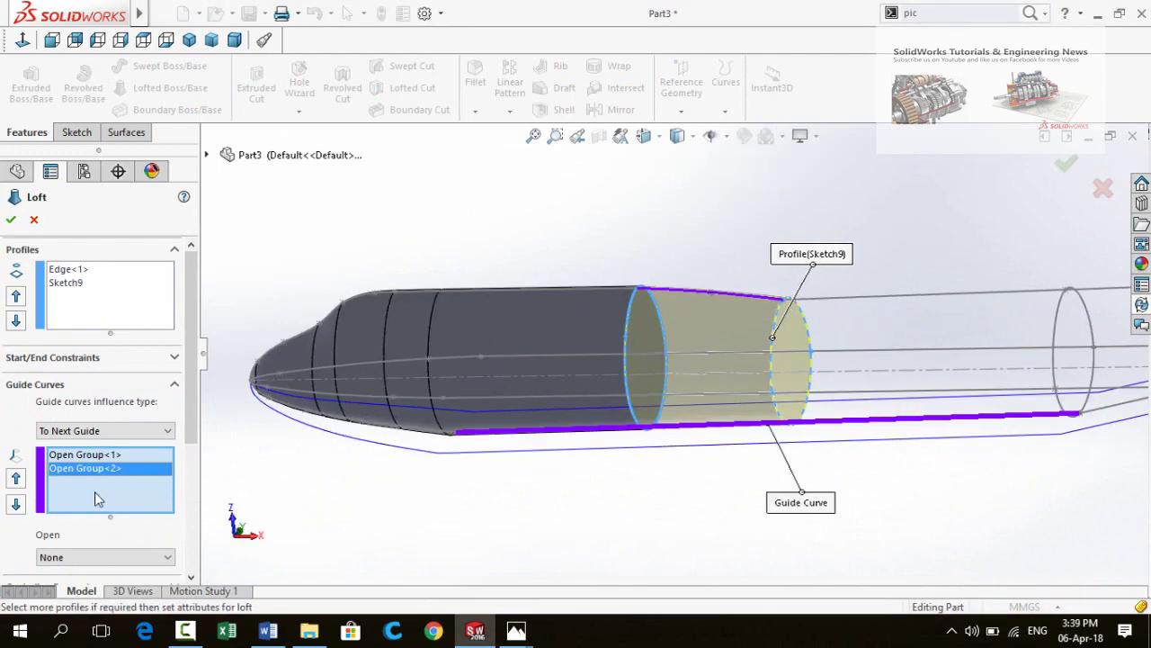
mouse_move(705, 346)
middle_mouse_down()
mouse_move(719, 348)
mouse_move(689, 450)
middle_mouse_up()
left_click(719, 348)
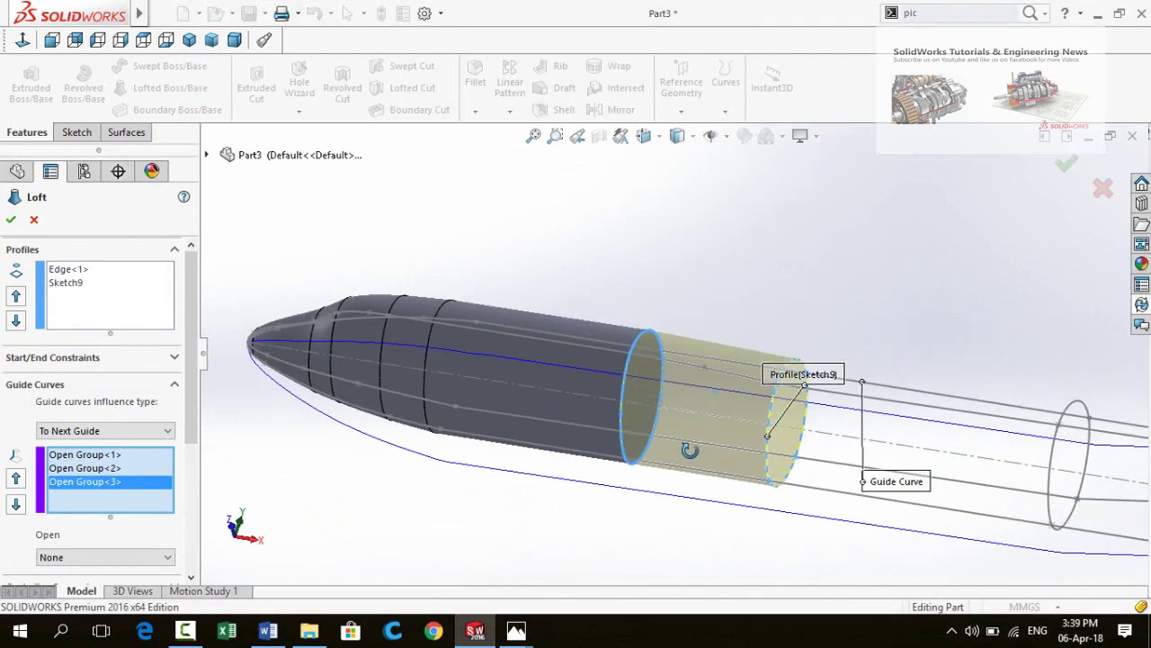
right_click(117, 499)
left_click(167, 530)
left_click(733, 148)
key("Return")
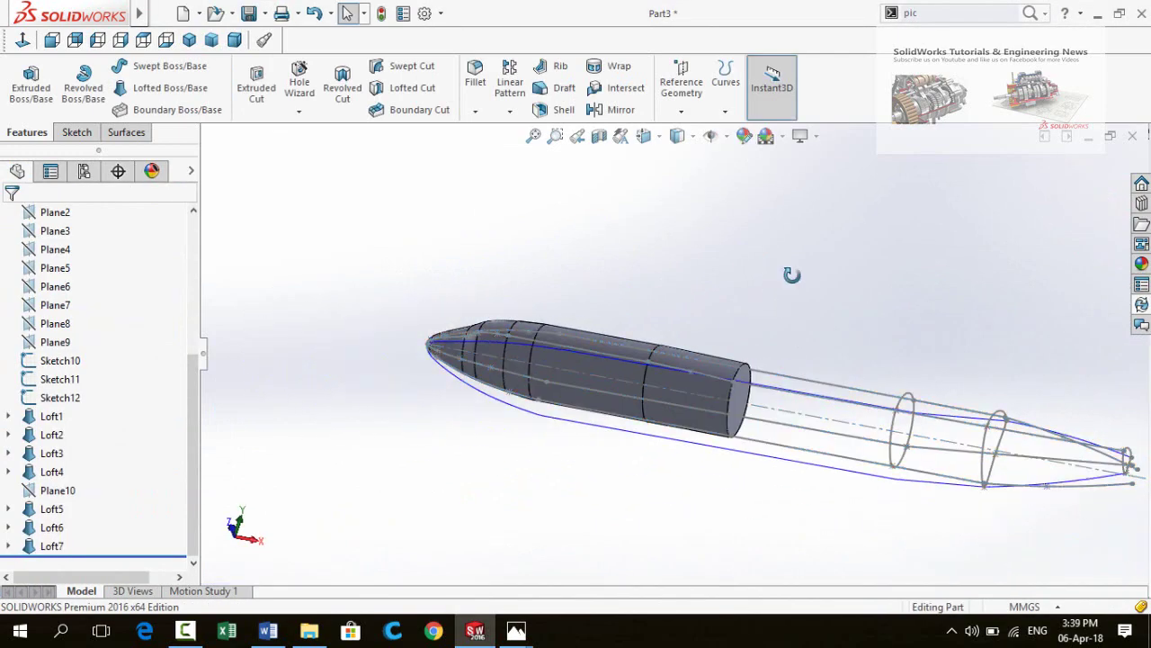
Start a loft from the fuselage end edge to Sketch10, with the Sketch2 outline as guide curve
middle_click_drag(791, 275, 617, 240)
left_click(170, 88)
left_click(698, 336)
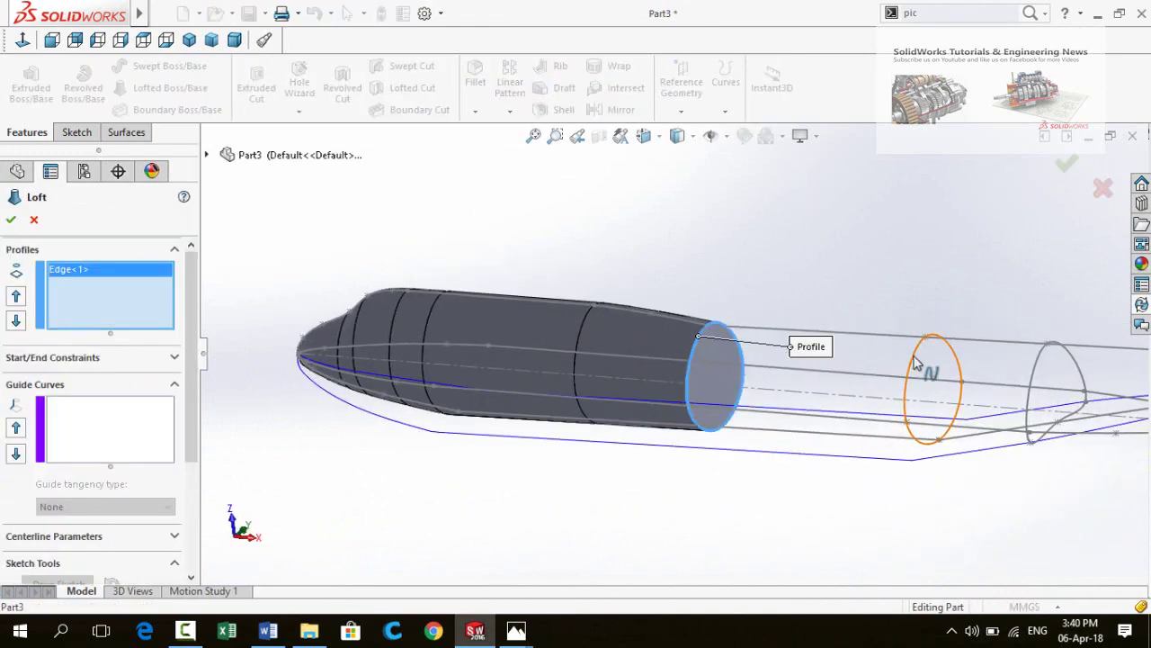
left_click(915, 362)
mouse_move(915, 362)
middle_mouse_down()
mouse_move(853, 290)
mouse_move(763, 378)
middle_mouse_up()
left_click(850, 329)
Loft through Sketch11 with the outline sketch edge as guide curve, and confirm
scroll(872, 374, "up", 3)
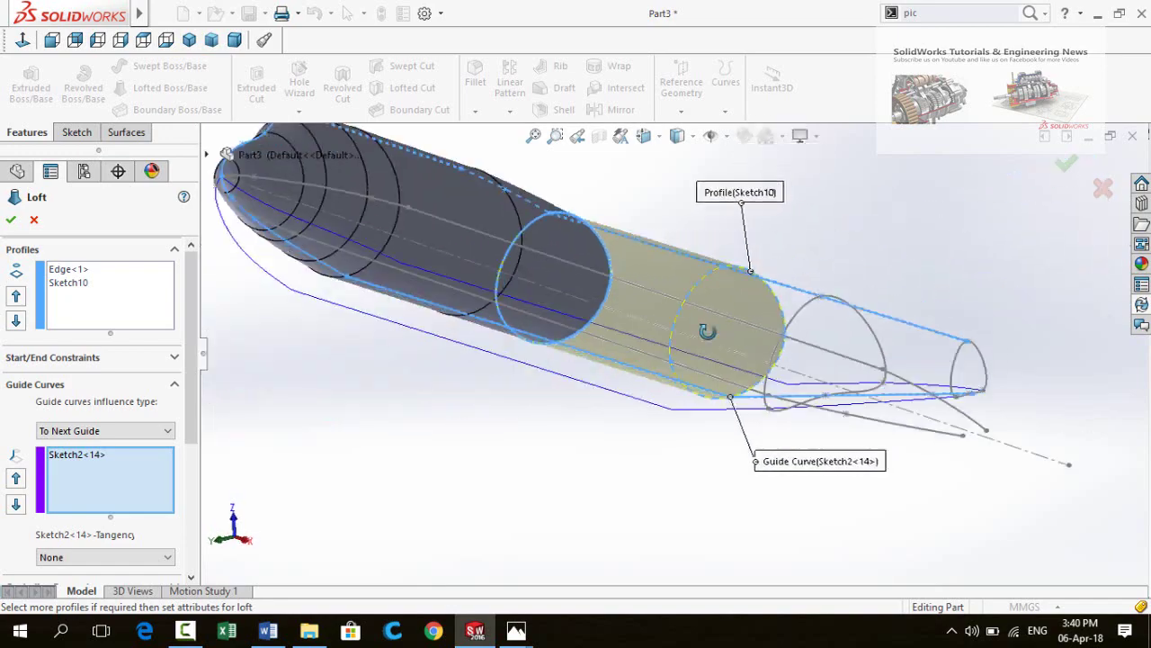
scroll(810, 396, "up", 2)
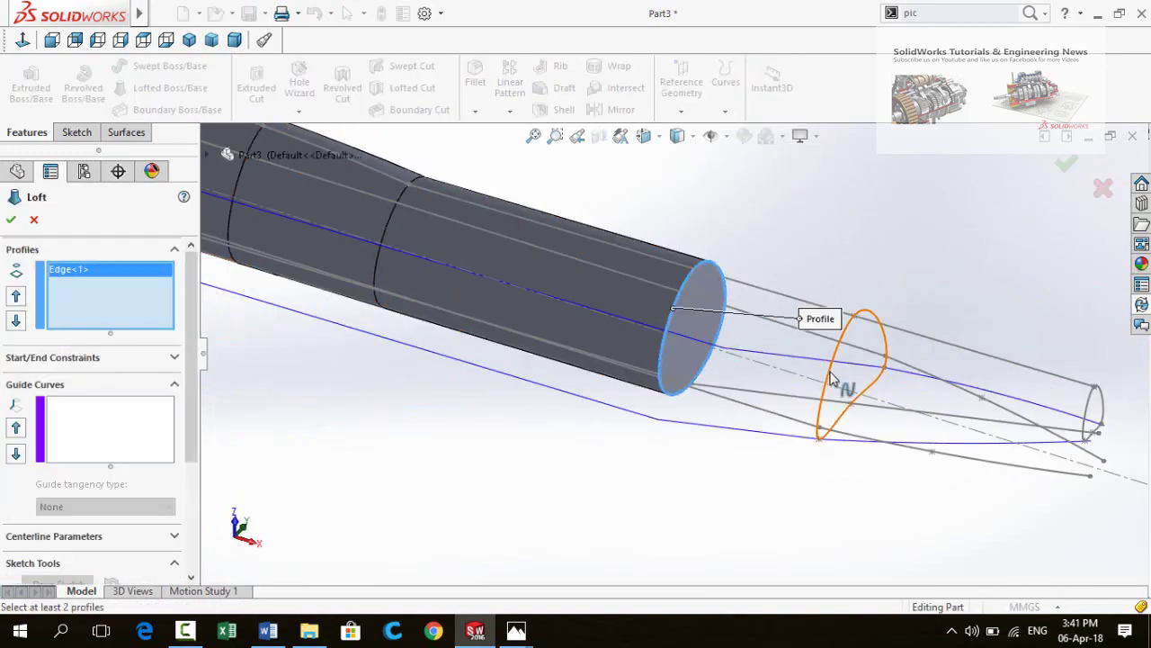
left_click(831, 378)
middle_click_drag(831, 377, 926, 313)
left_click(926, 312)
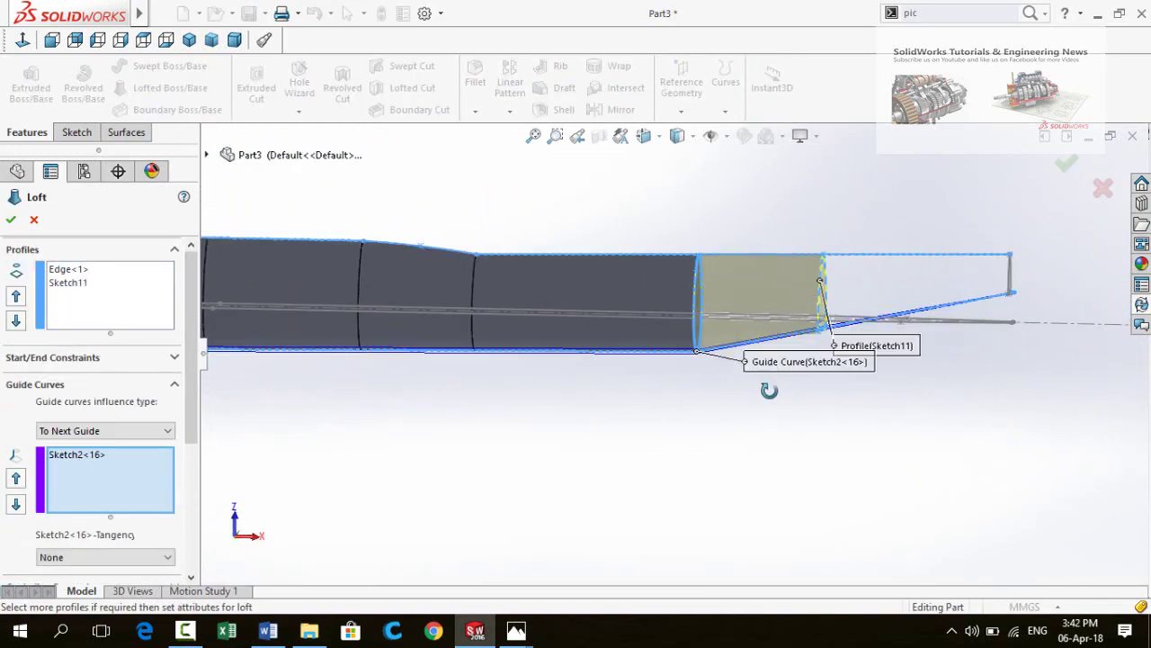
mouse_move(769, 390)
middle_mouse_down()
mouse_move(711, 426)
mouse_move(527, 403)
middle_mouse_up()
key("Return")
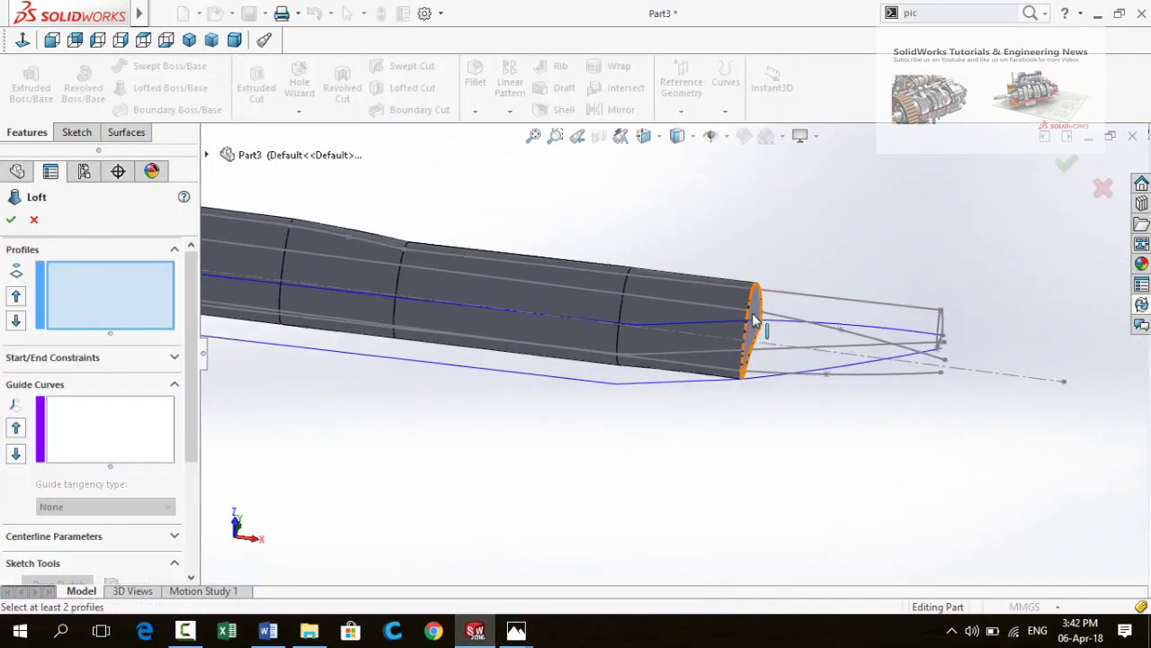
Loft the end edge to Sketch12 using the Sketch2 edge and Curve1 as guides to reach the tail
left_click(754, 320)
left_click(832, 304)
middle_click_drag(905, 326, 739, 210)
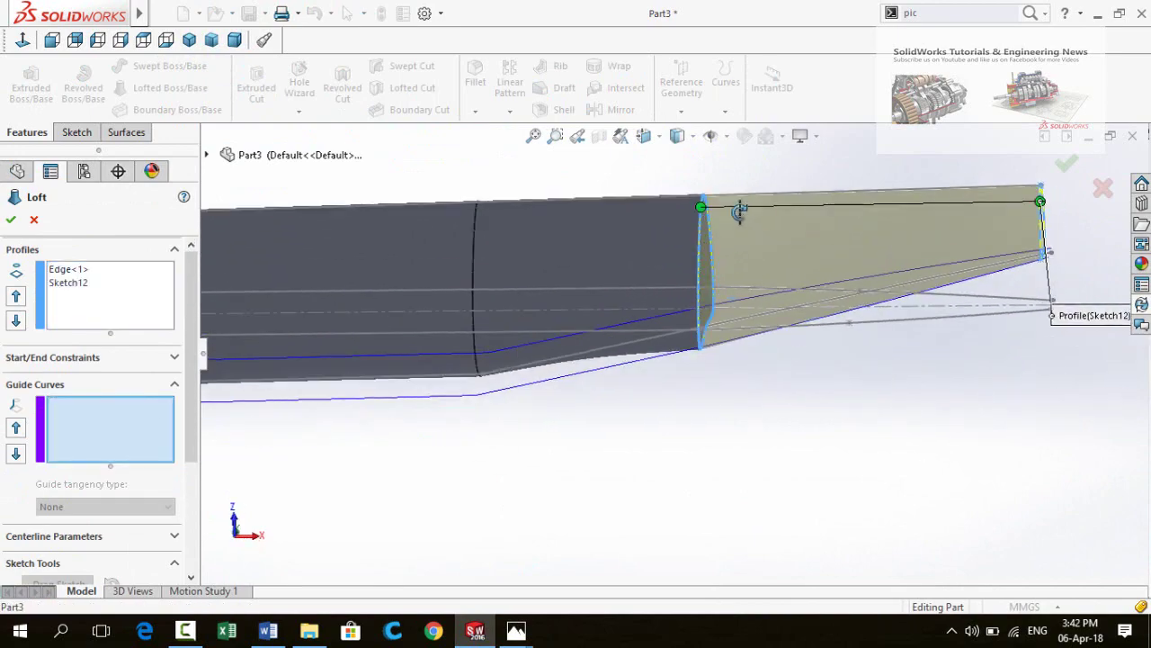
left_click(591, 378)
middle_click_drag(591, 378, 797, 311)
left_click(797, 308)
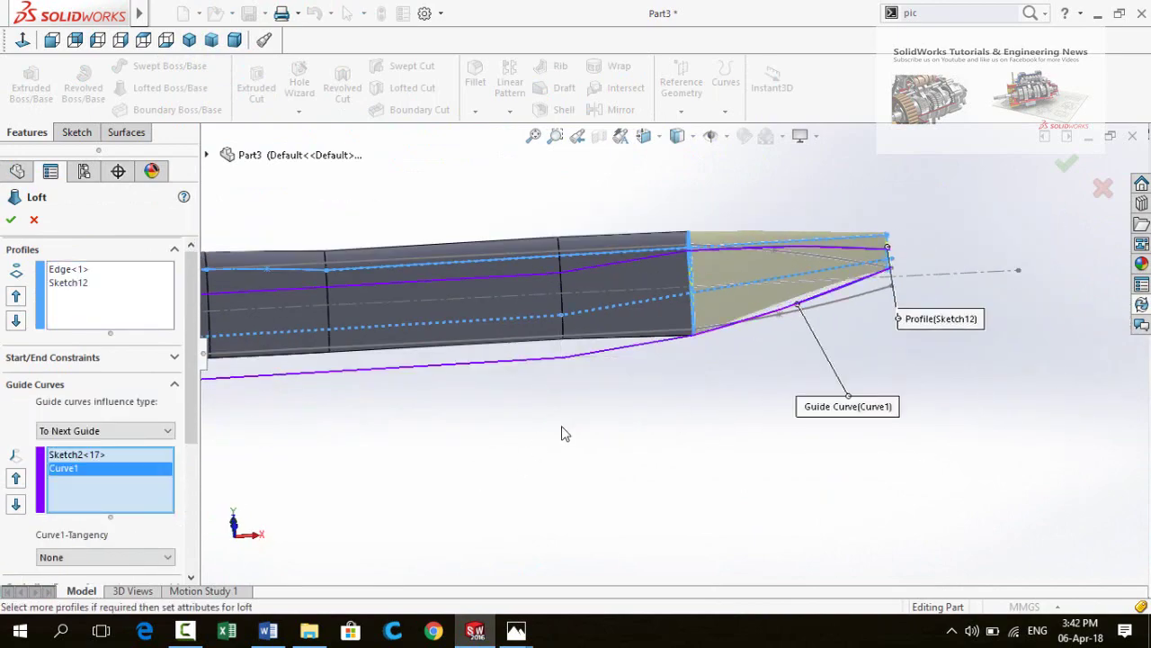
middle_click_drag(561, 433, 575, 475)
key("Return")
mouse_move(663, 462)
middle_mouse_down()
mouse_move(684, 189)
mouse_move(589, 368)
mouse_move(599, 355)
mouse_move(599, 386)
mouse_move(612, 372)
mouse_move(606, 407)
middle_mouse_up()
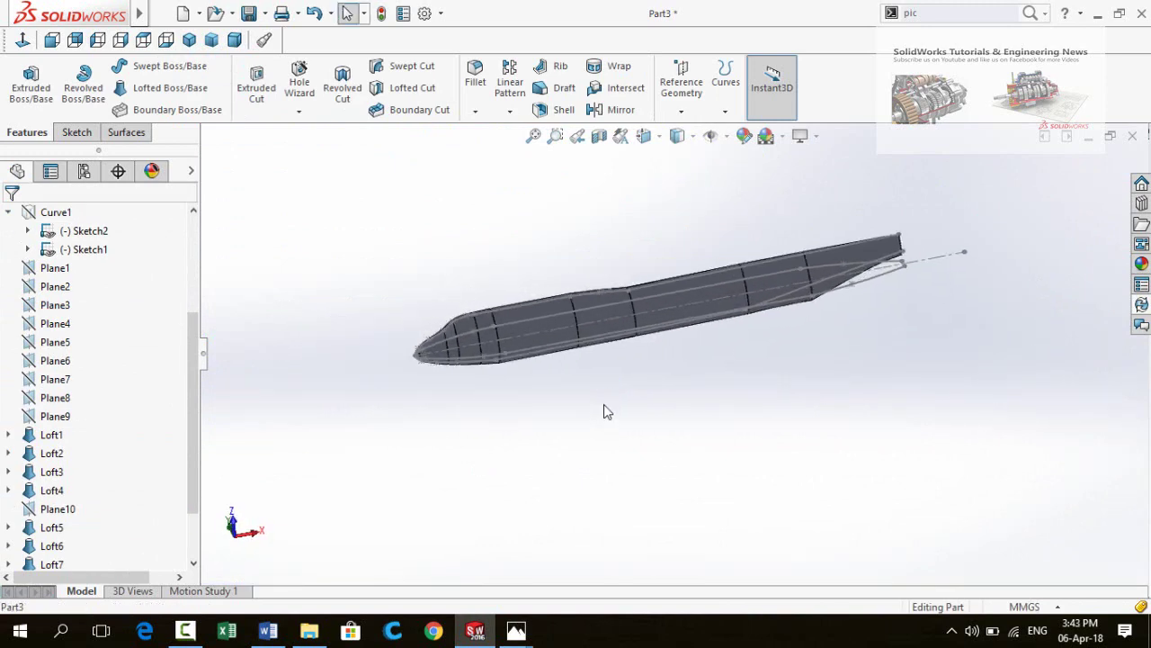
Hide the Sketch2 outline guide sketch on the model
scroll(627, 349, "down", 3)
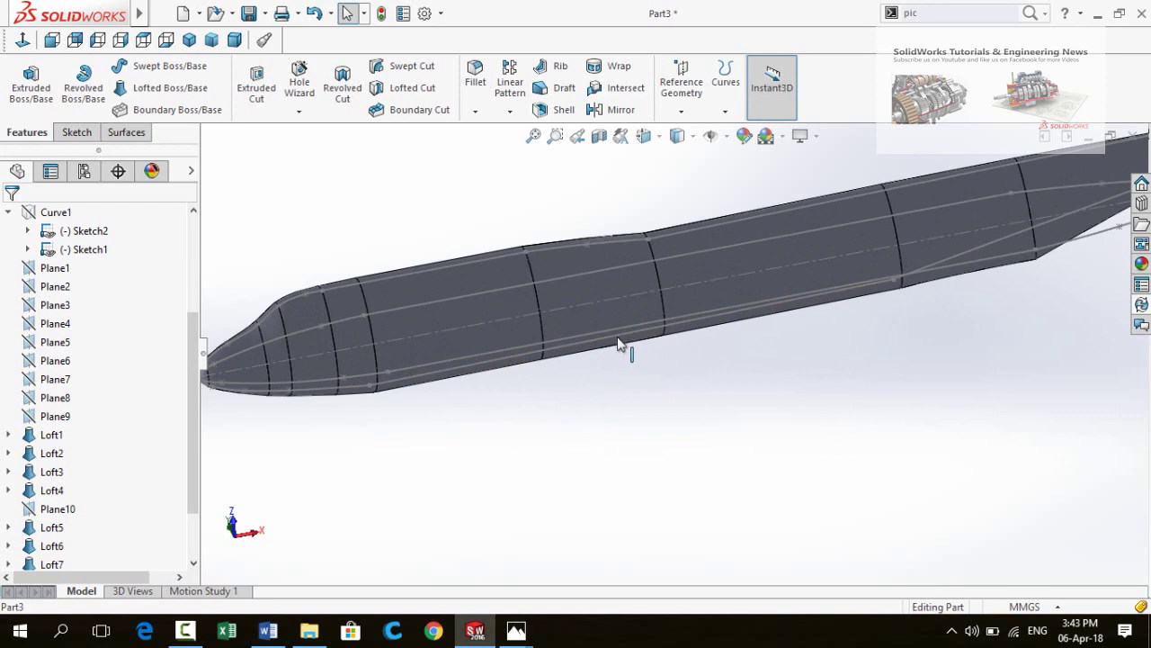
left_click(686, 286)
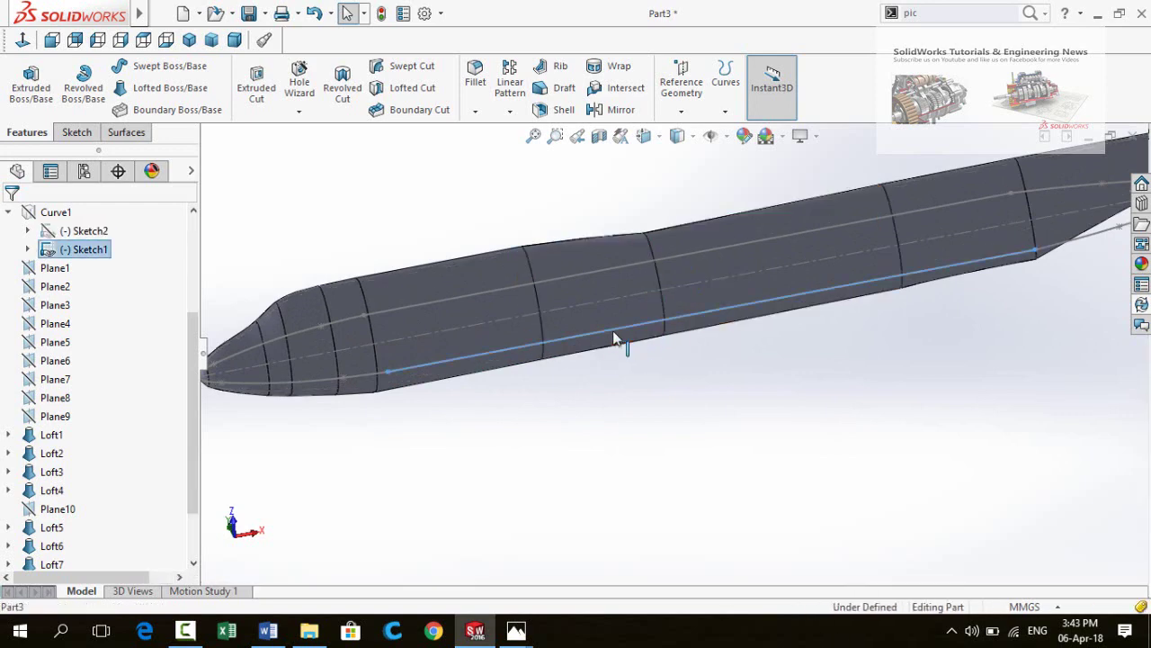
scroll(634, 297, "up", 3)
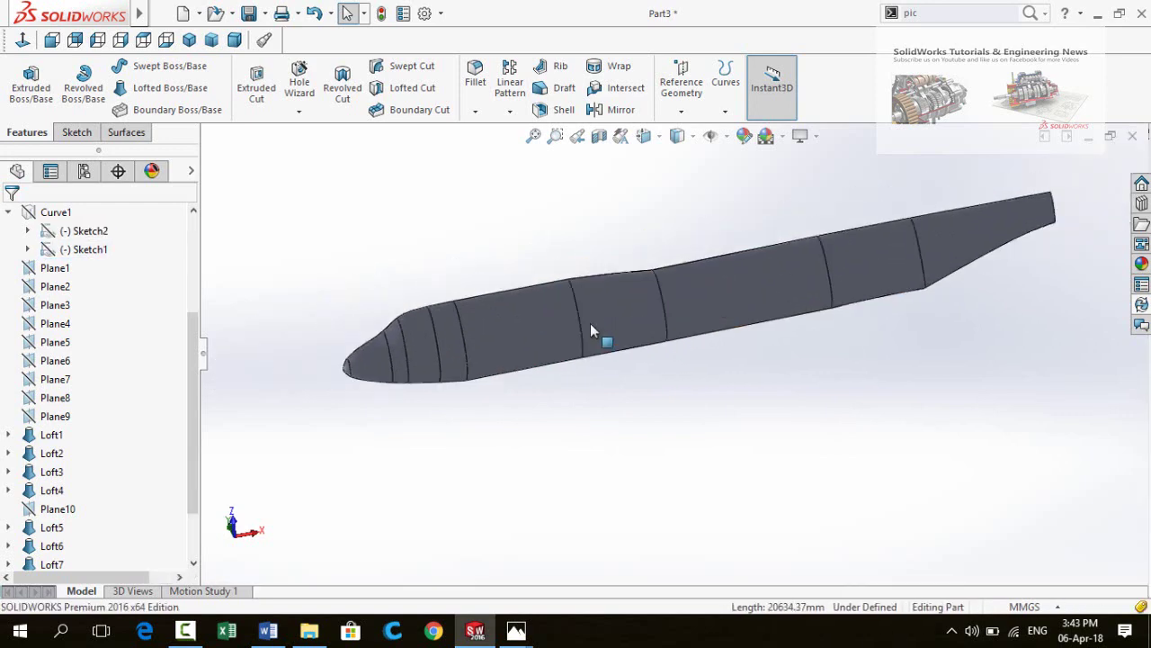
Display the fuselage as Shaded without edges, then select Sketch1 in the tree
mouse_move(590, 323)
middle_mouse_down()
mouse_move(699, 438)
mouse_move(612, 334)
mouse_move(618, 386)
mouse_move(743, 439)
mouse_move(705, 463)
mouse_move(661, 234)
middle_mouse_up()
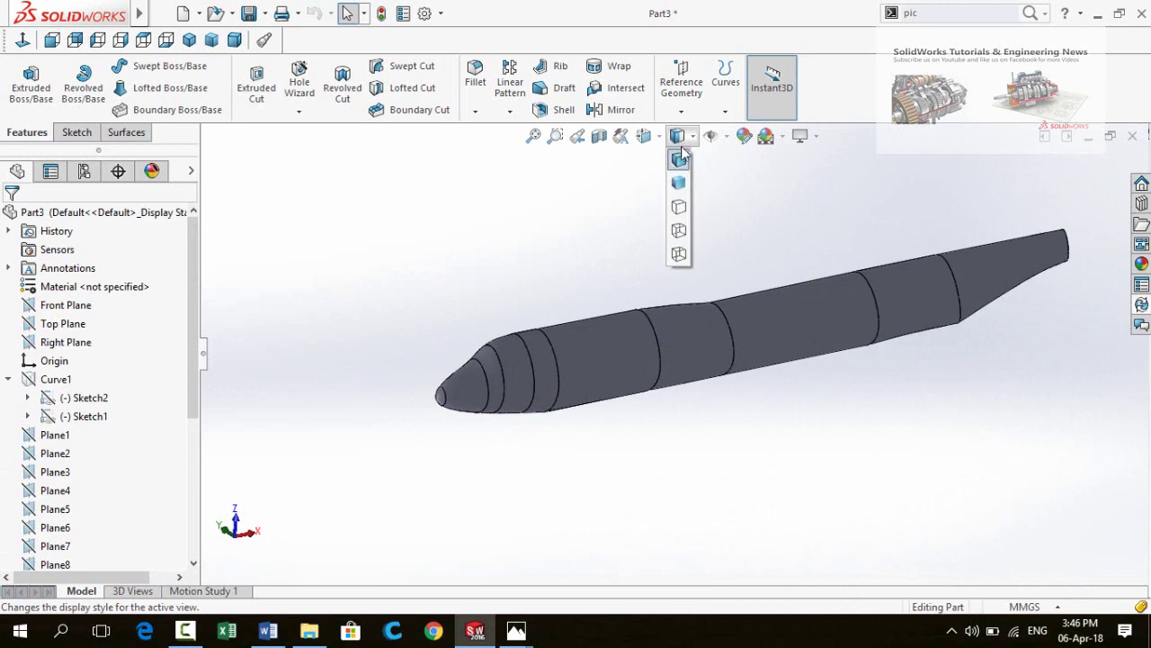
left_click(679, 185)
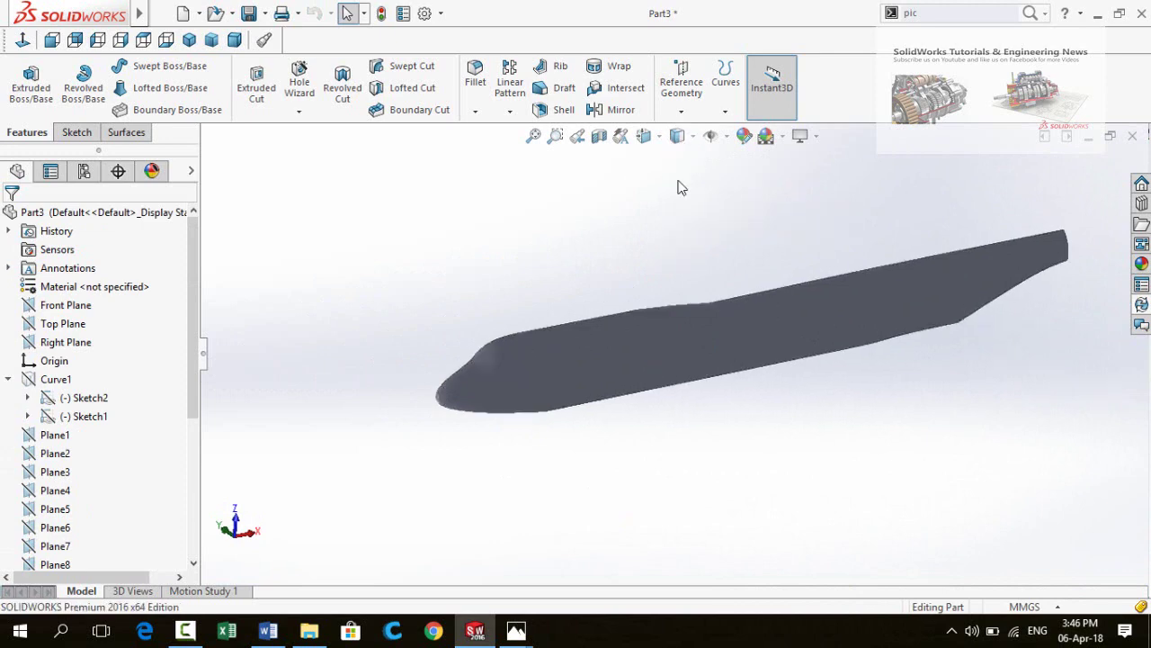
mouse_move(593, 277)
middle_mouse_down()
mouse_move(596, 311)
mouse_move(596, 260)
mouse_move(595, 278)
middle_mouse_up()
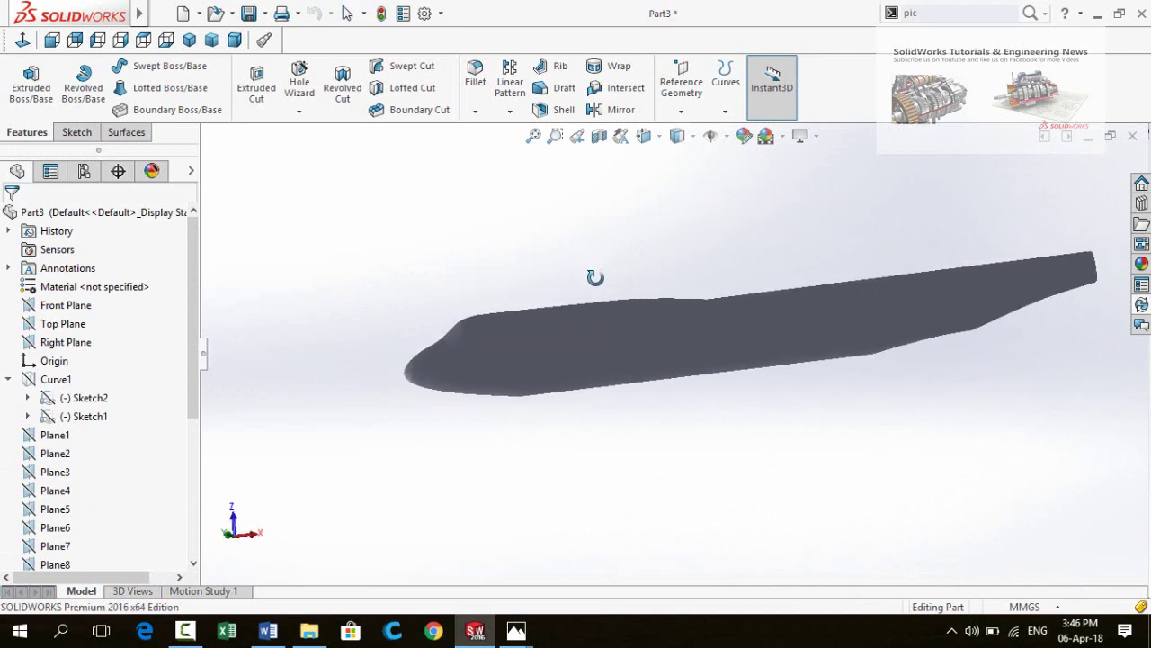
left_click(65, 416)
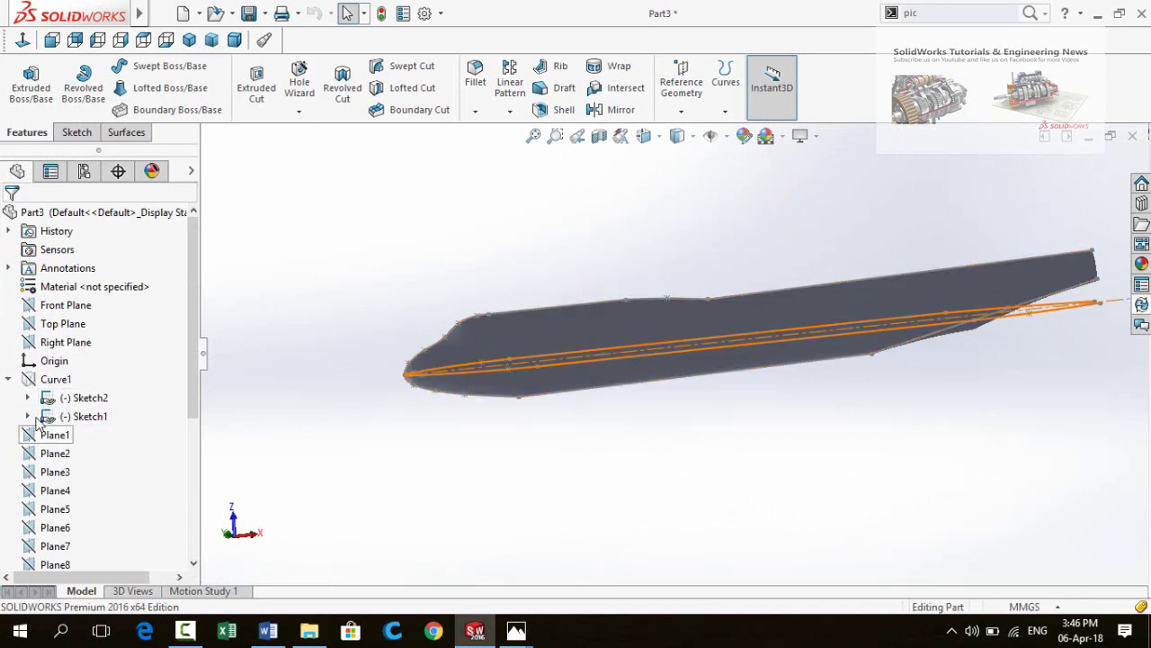
Unsuppress the reference pictures Sketch Picture2 and Sketch Picture1
right_click(79, 421)
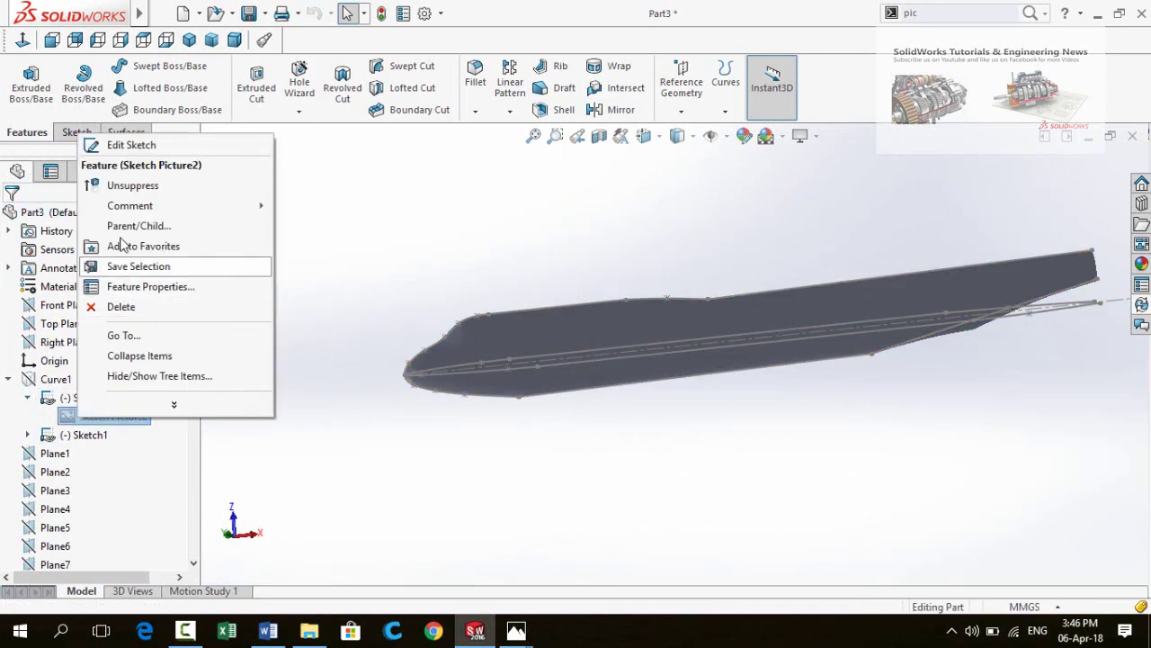
left_click(124, 187)
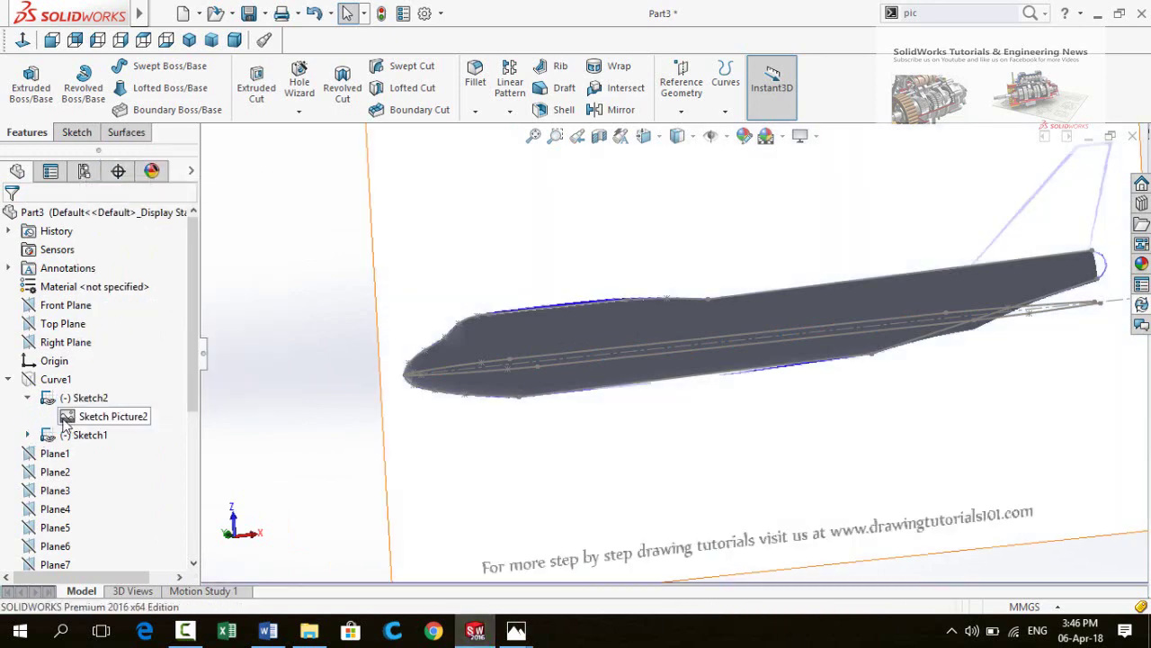
right_click(79, 456)
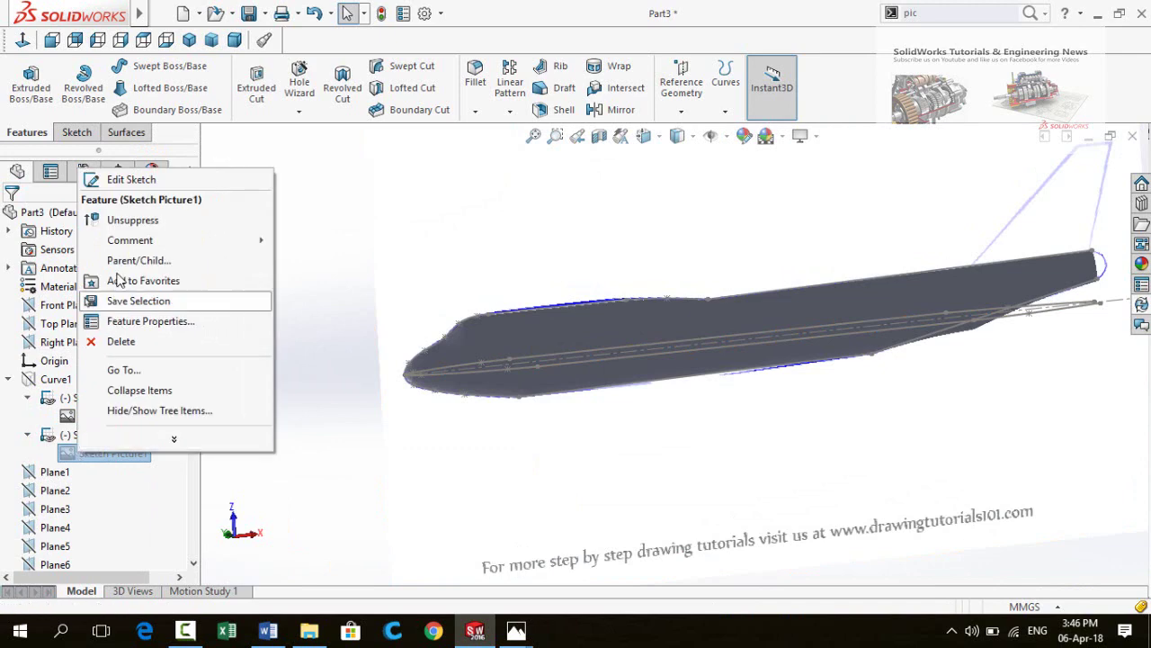
left_click(126, 221)
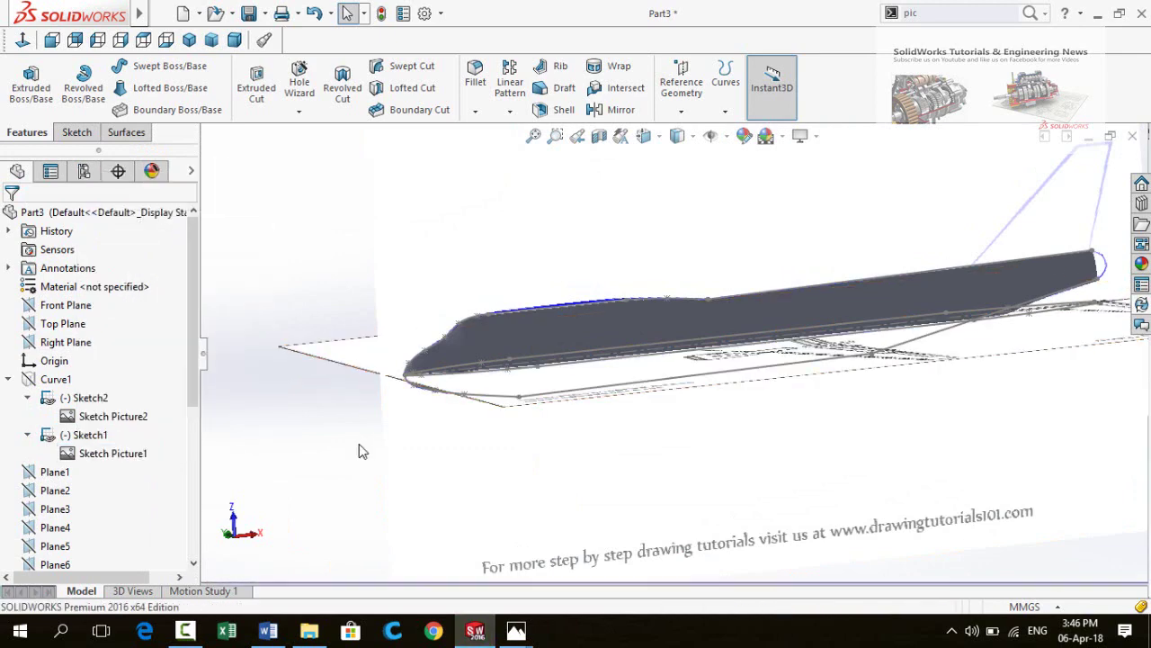
Zoom to fit, view the plane from the side, and suppress Sketch Picture2 again
key("f")
middle_click_drag(617, 351, 601, 331)
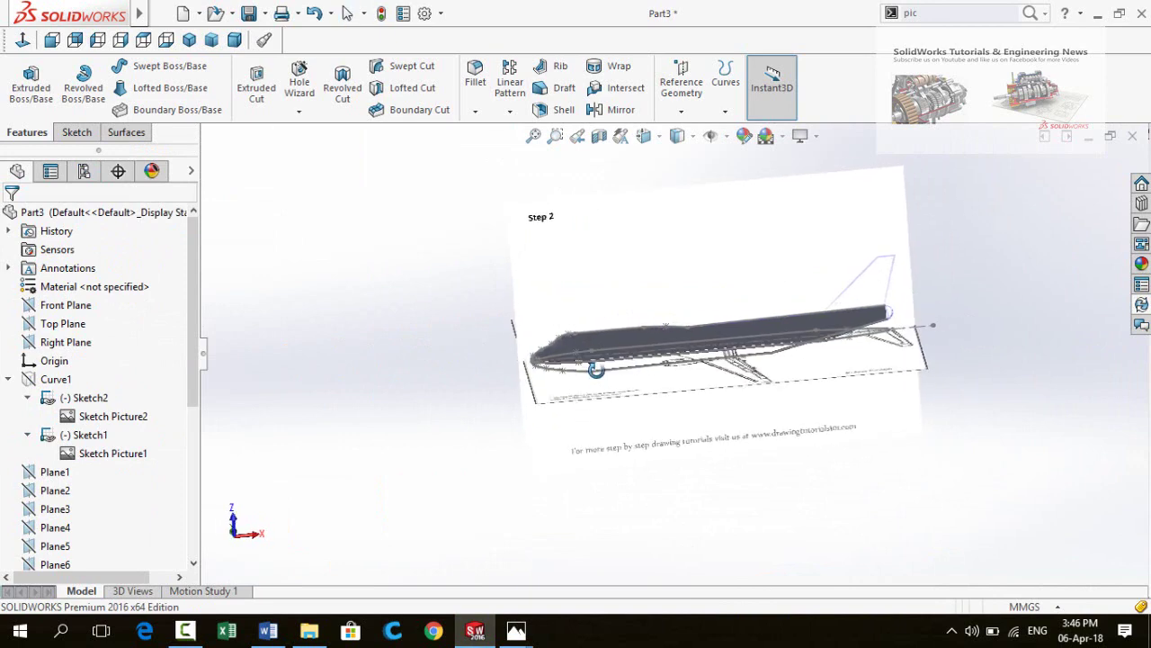
scroll(602, 331, "down", 5)
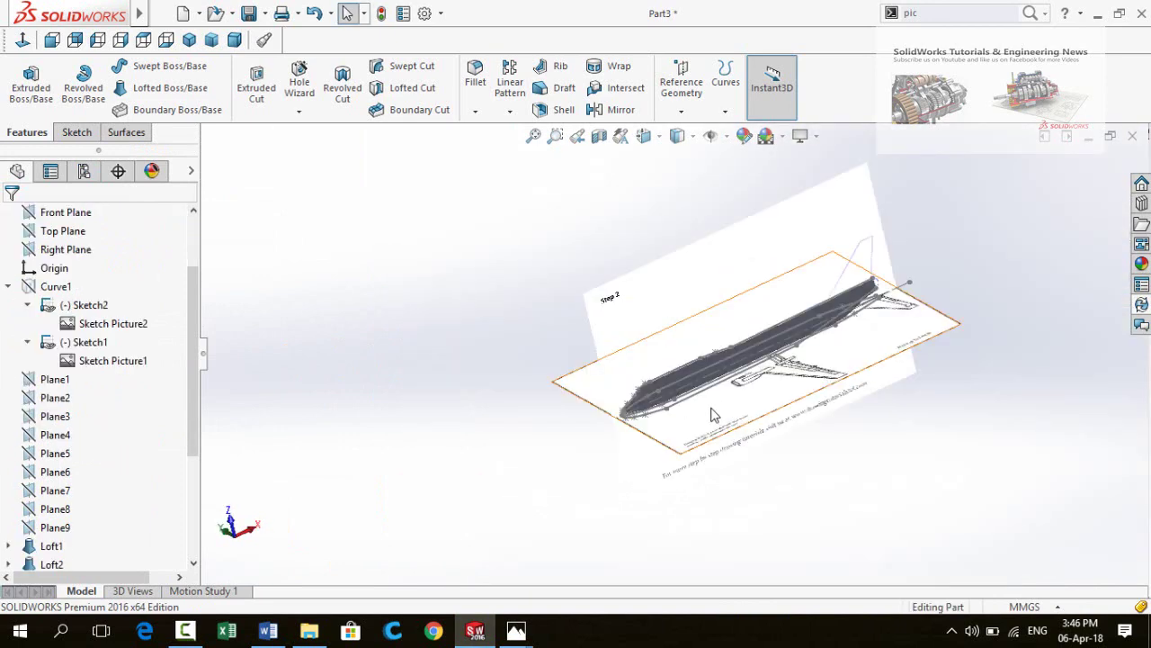
scroll(697, 396, "down", 5)
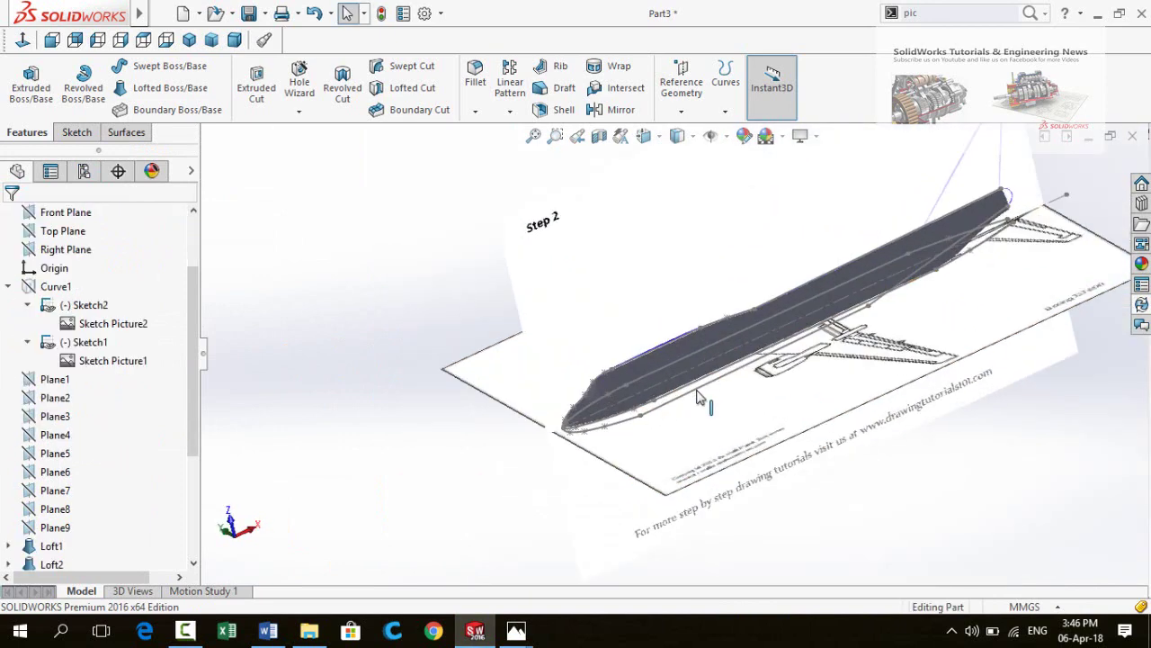
mouse_move(700, 402)
middle_mouse_down()
mouse_move(650, 351)
mouse_move(660, 331)
mouse_move(779, 314)
mouse_move(662, 317)
mouse_move(658, 288)
mouse_move(732, 372)
mouse_move(728, 326)
mouse_move(689, 409)
mouse_move(740, 521)
mouse_move(720, 567)
mouse_move(663, 321)
mouse_move(689, 290)
mouse_move(663, 334)
mouse_move(620, 243)
middle_mouse_up()
right_click(617, 221)
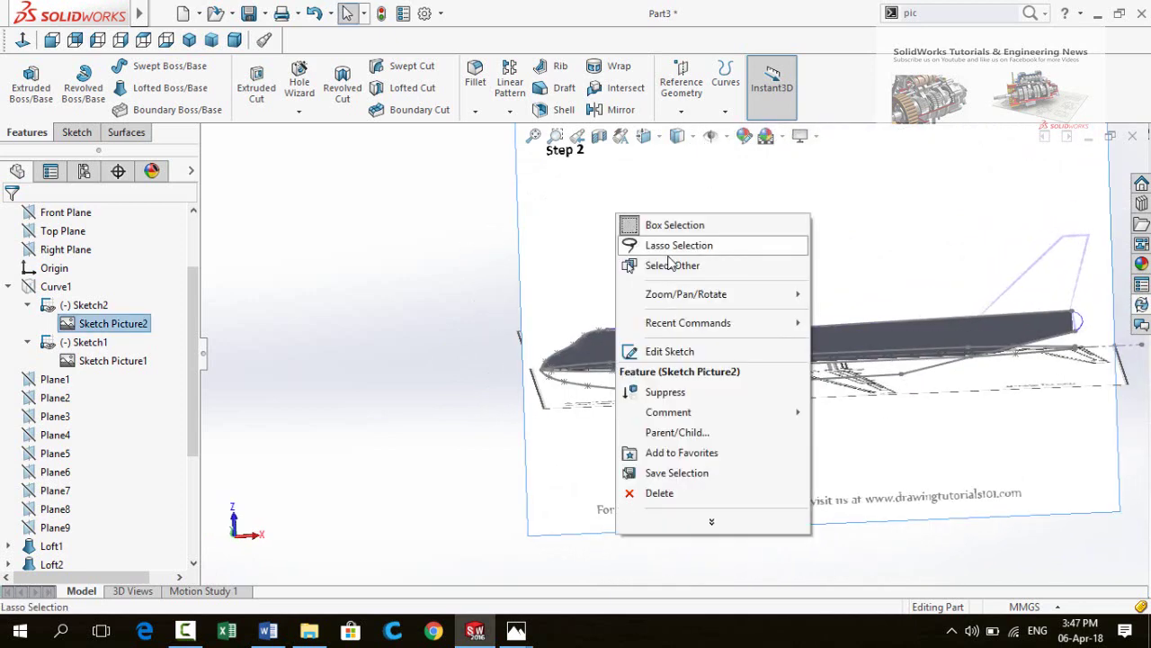
left_click(665, 392)
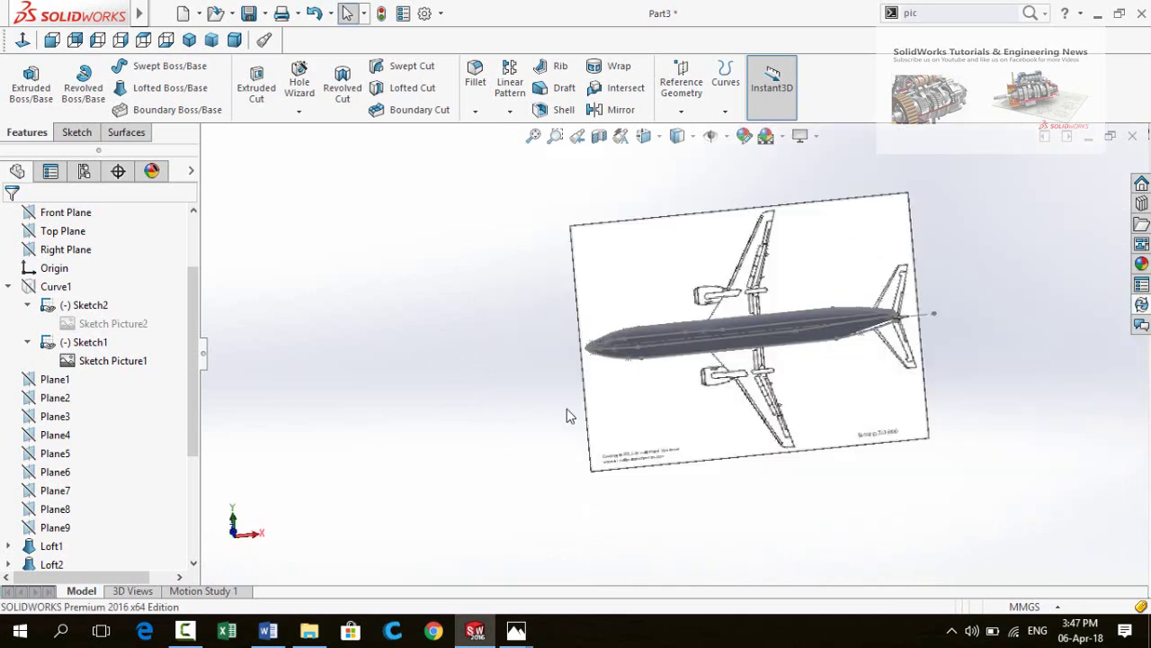